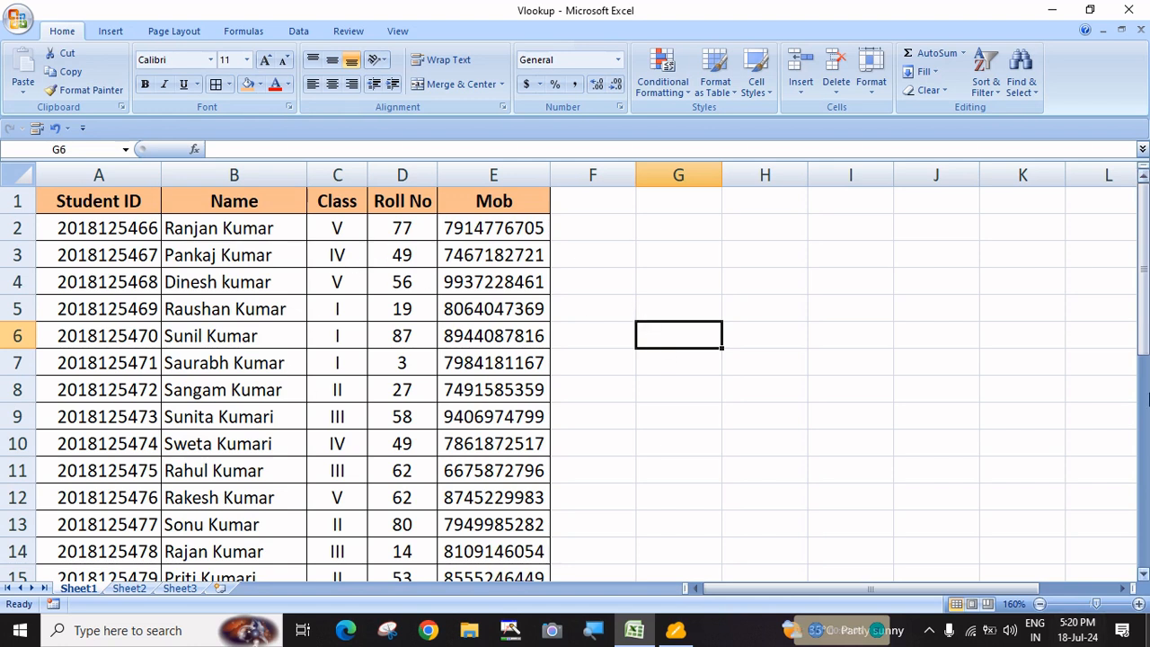
# Rename the Mob header in E1 to 'Mob No.' after reviewing the row-1 headers
pyautogui.click(95, 203)
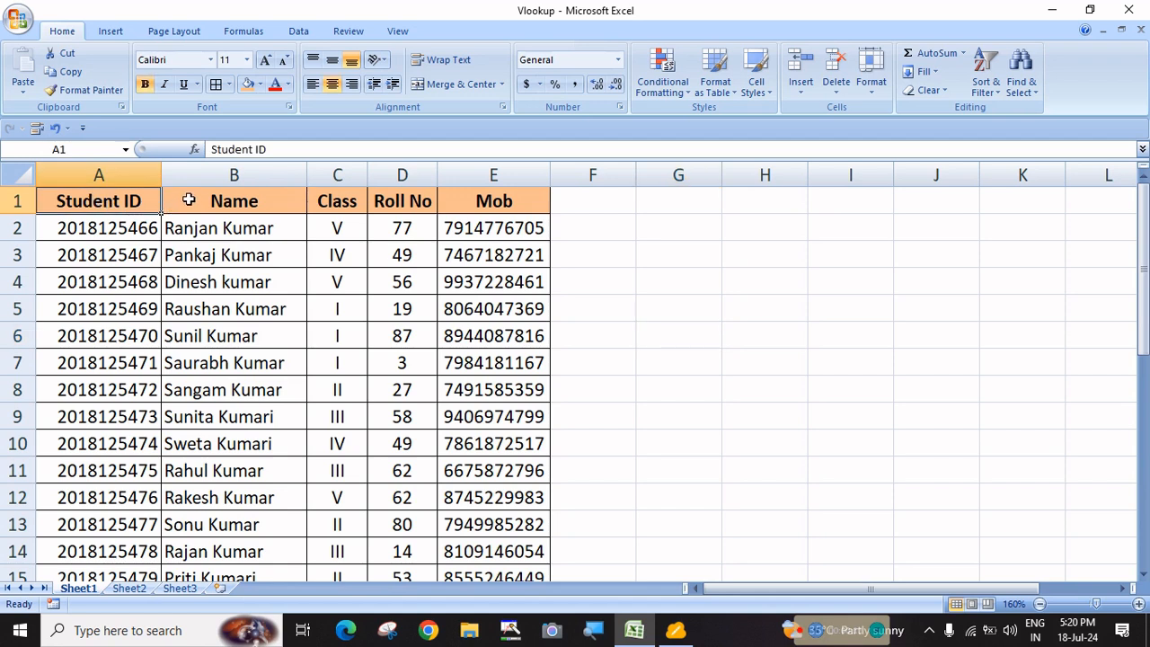
pyautogui.click(230, 207)
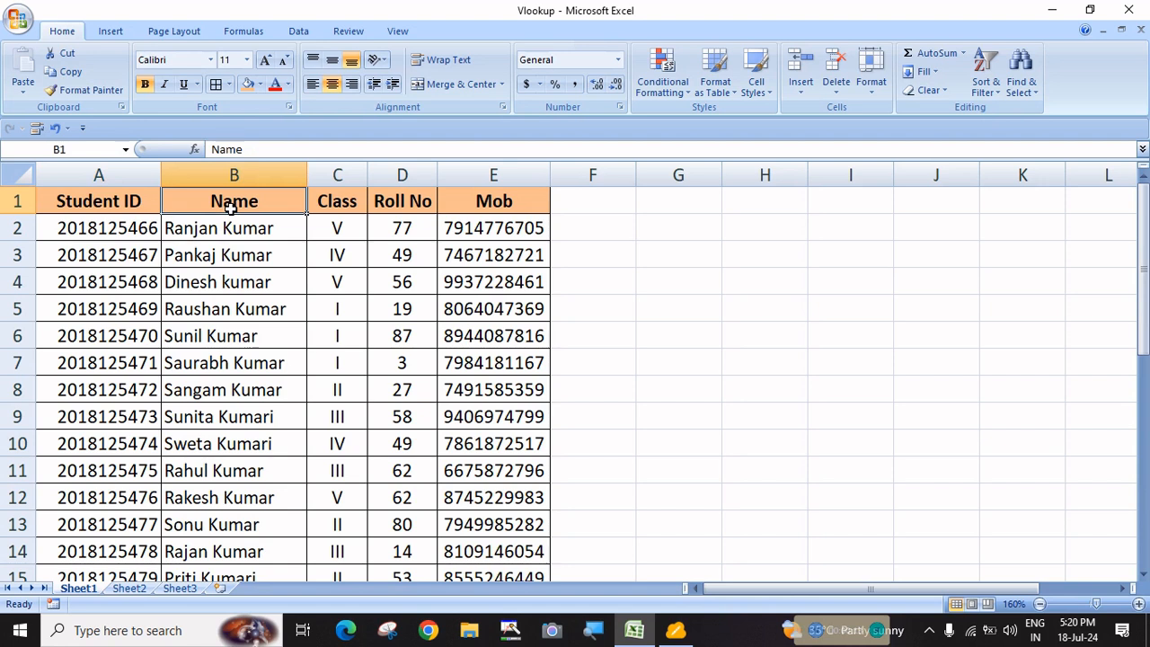
pyautogui.click(328, 204)
pyautogui.click(394, 206)
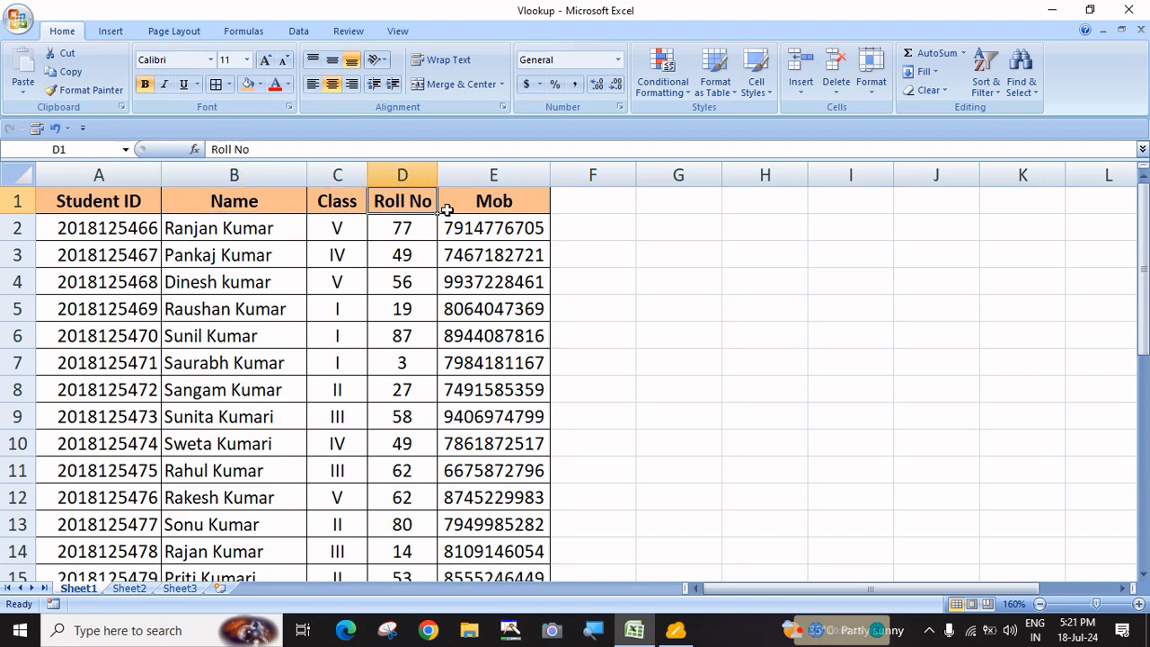
pyautogui.click(494, 201)
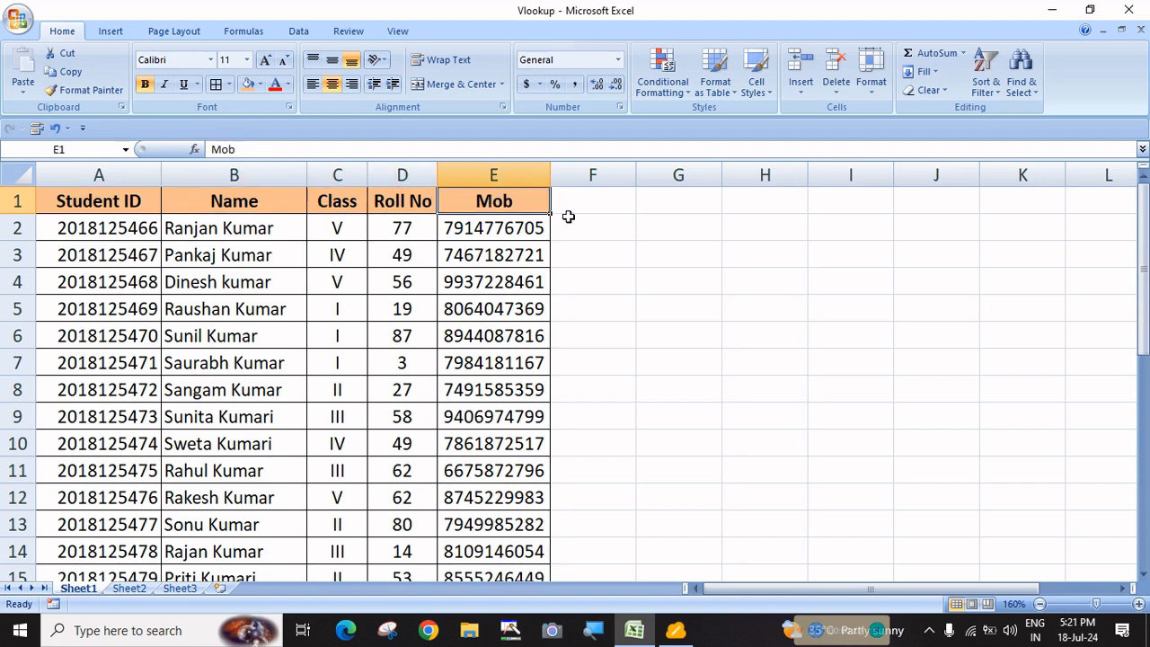
pyautogui.click(595, 202)
pyautogui.doubleClick(535, 206)
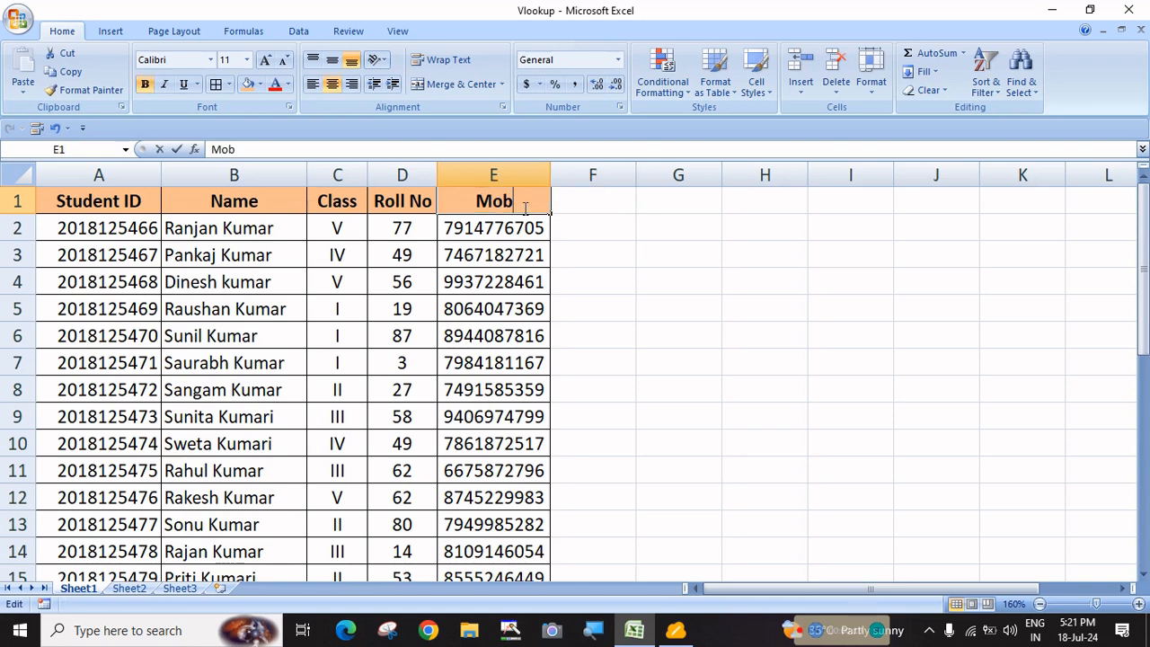
pyautogui.write('No.')
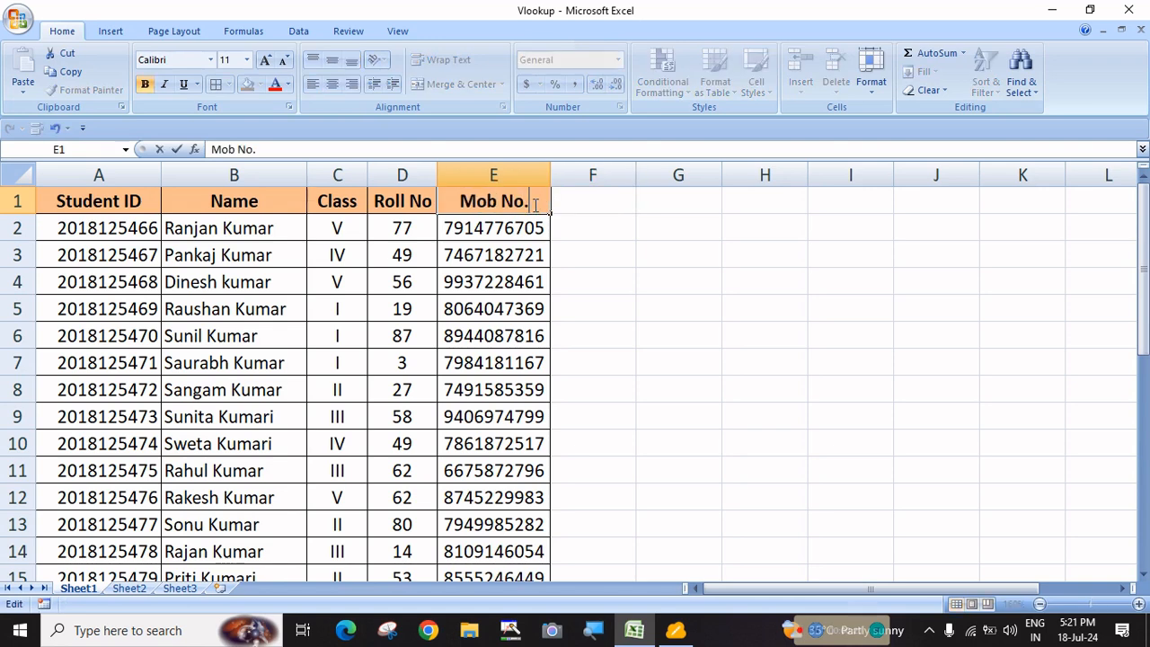
pyautogui.press('Return')
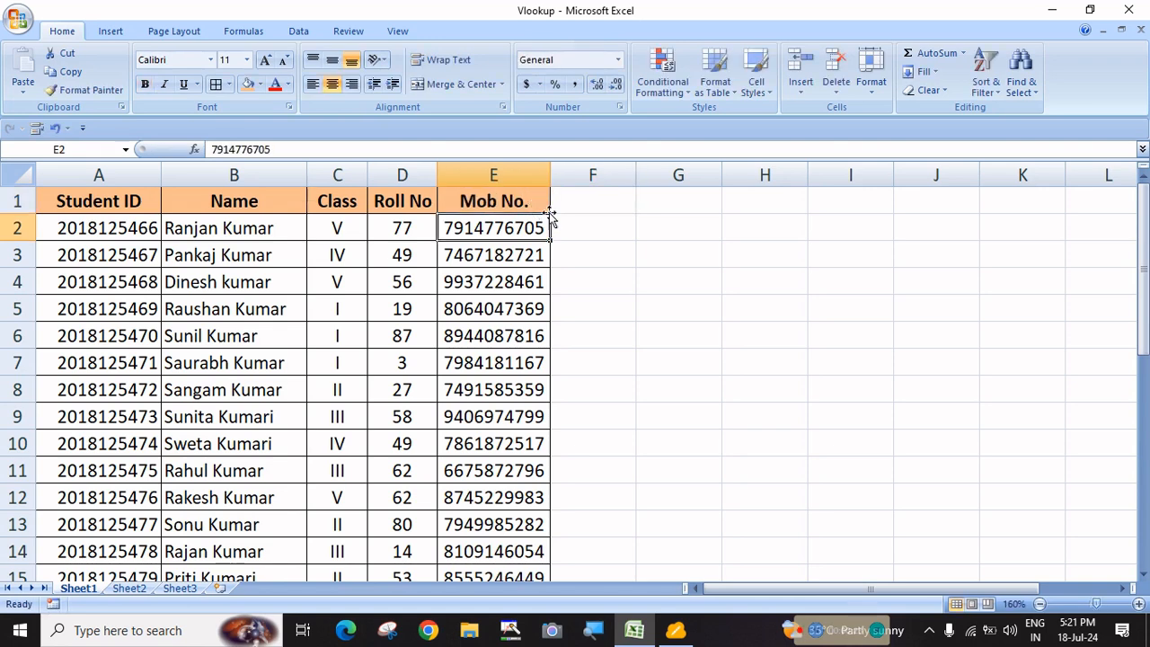
pyautogui.click(688, 231)
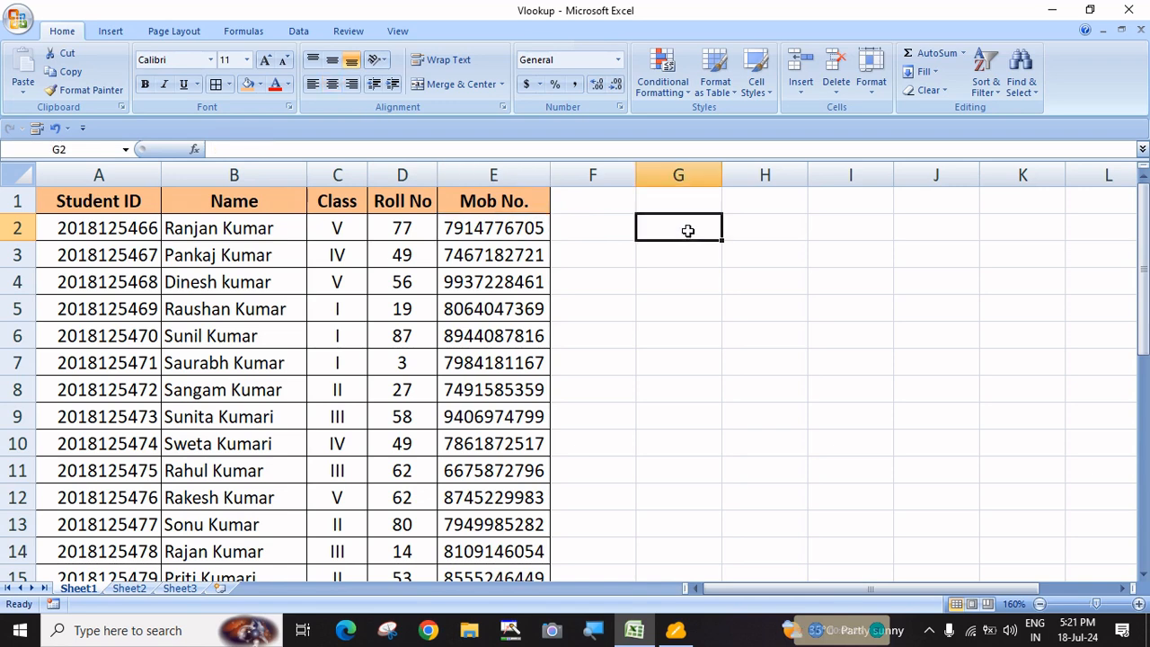
pyautogui.write('=vl')
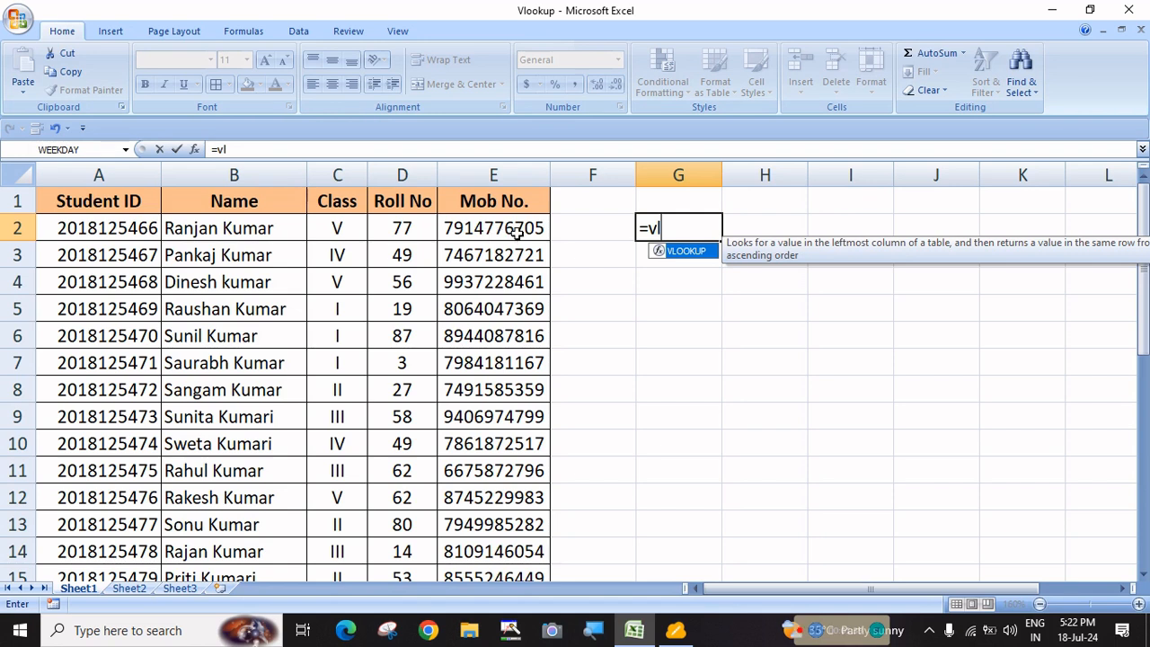
pyautogui.press('Escape')
pyautogui.press('Escape')
# Put the title 'Enter Student ID' in G1, autofit column G and widen column H
pyautogui.click(670, 264)
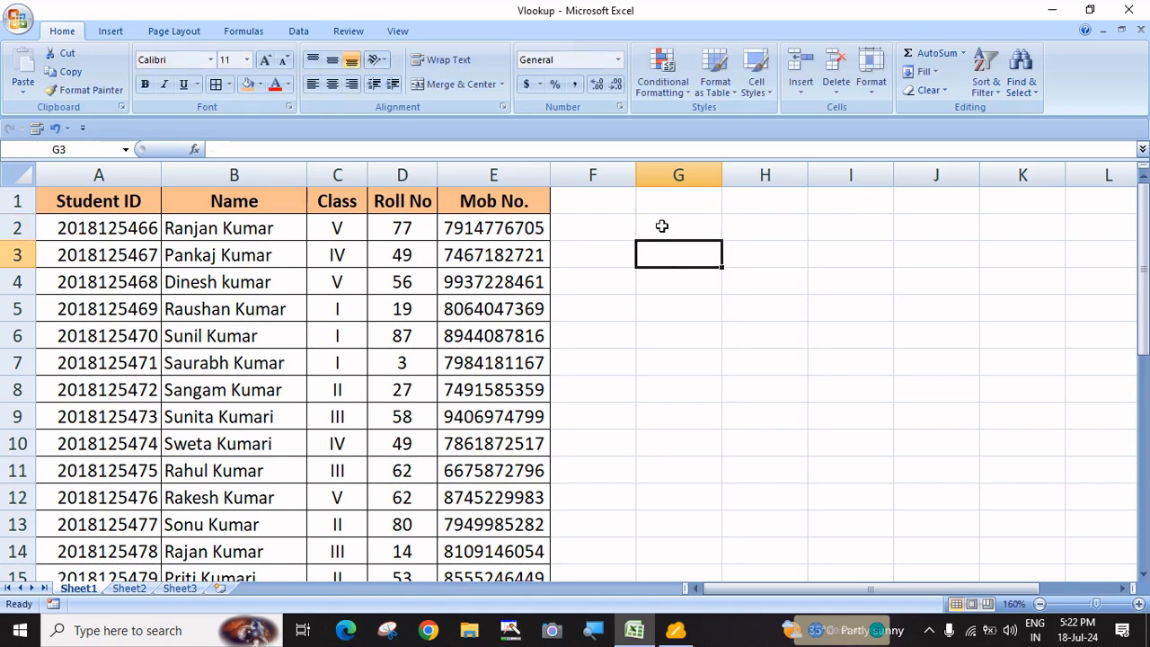
pyautogui.click(648, 203)
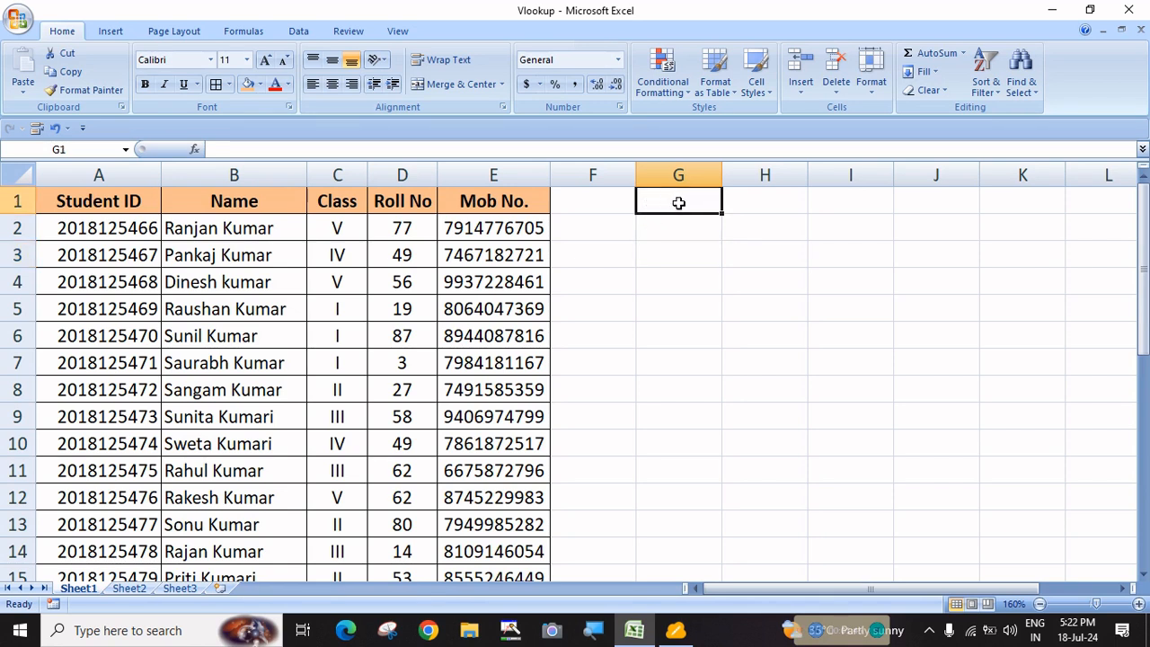
pyautogui.write('Enter')
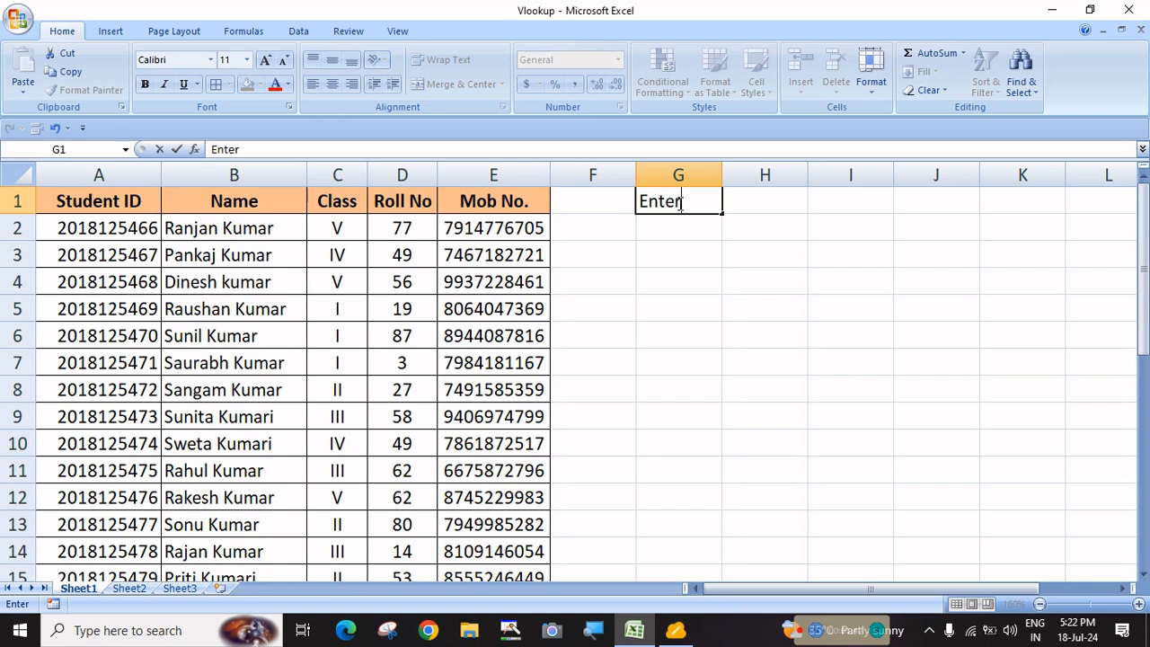
pyautogui.write(' Student ID')
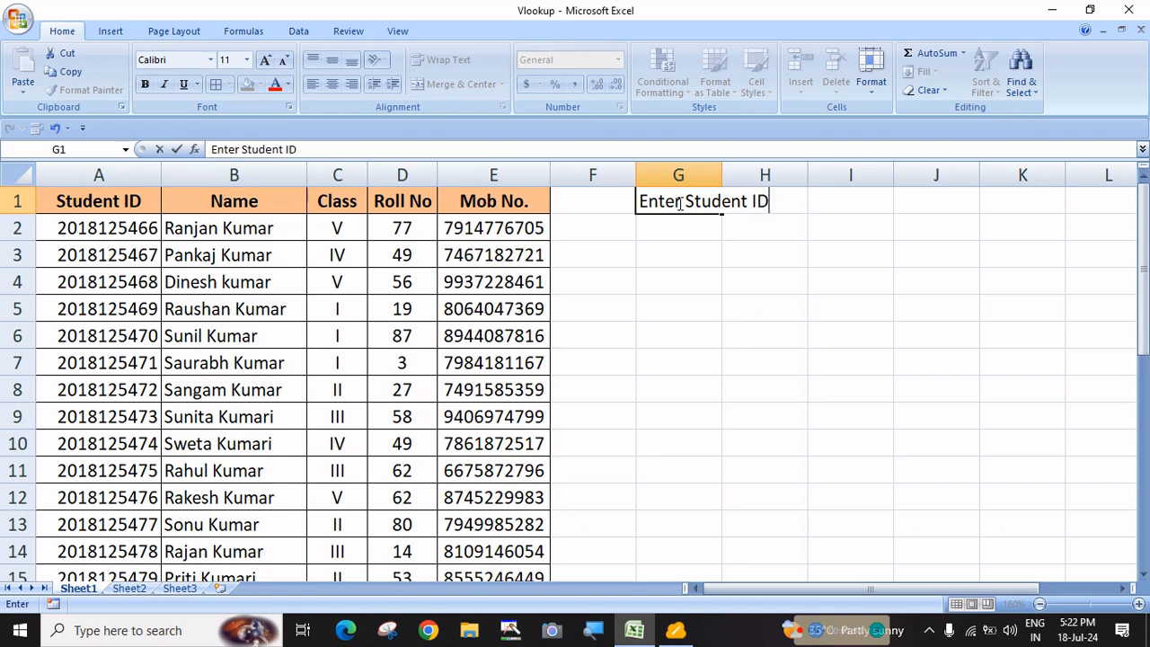
pyautogui.press('Return')
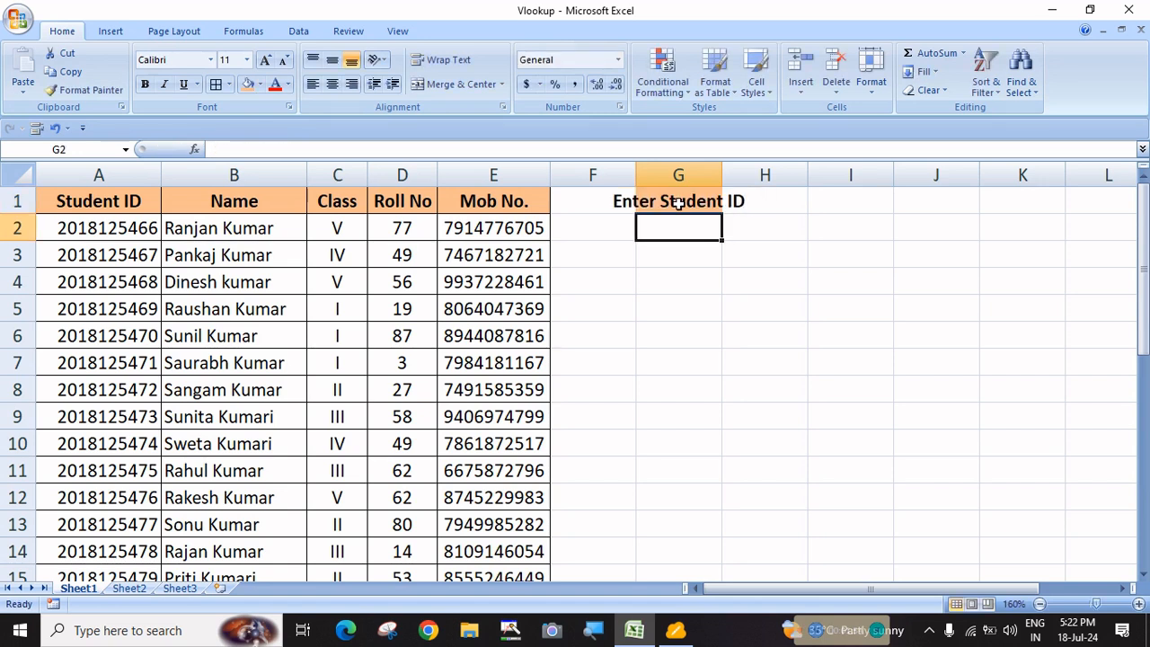
pyautogui.doubleClick(722, 174)
pyautogui.click(724, 202)
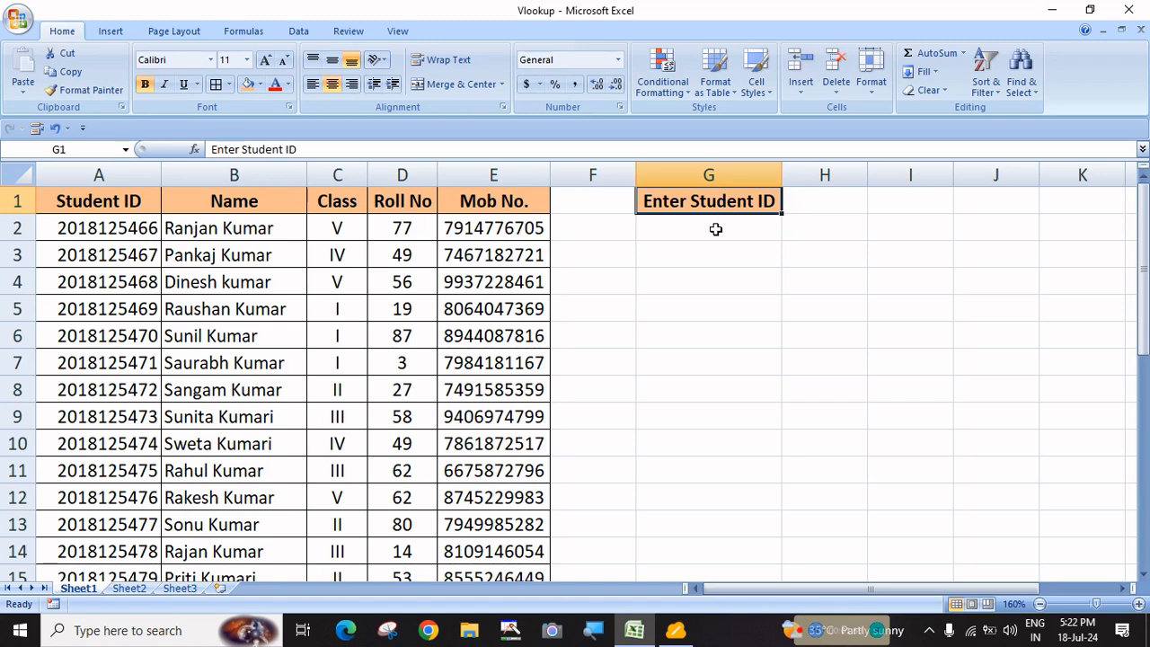
pyautogui.click(830, 202)
pyautogui.moveTo(863, 176); pyautogui.dragTo(935, 175)
# Enter the labels Name, Class, Roll No. and Mob No. in G2:G5
pyautogui.click(718, 238)
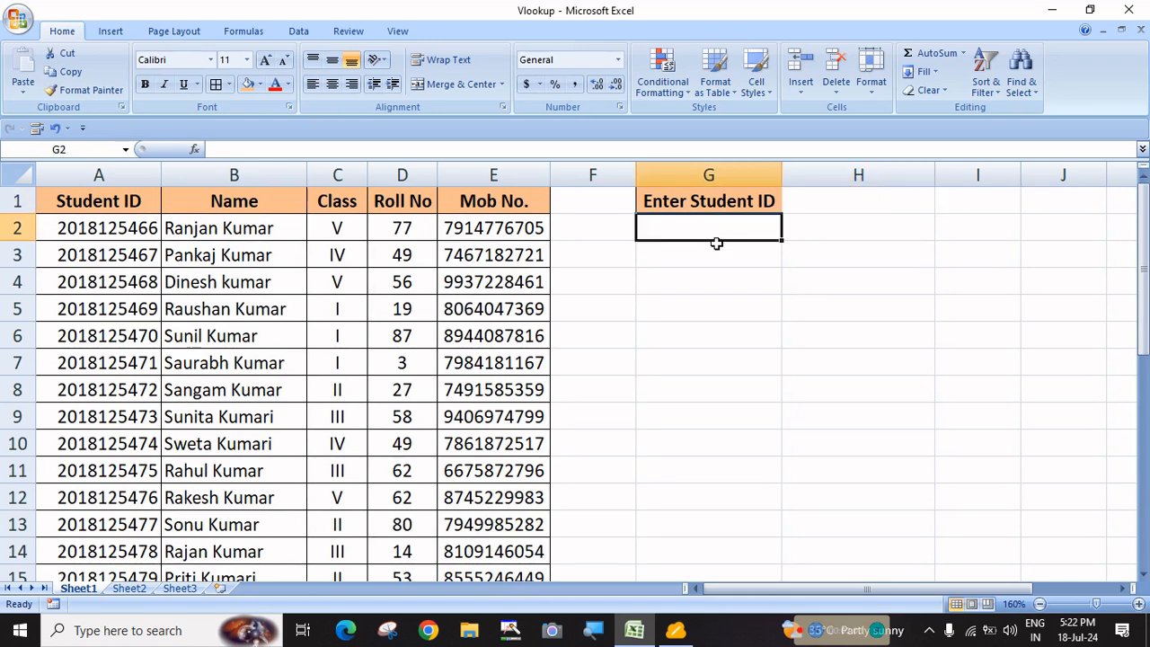
pyautogui.write('Name')
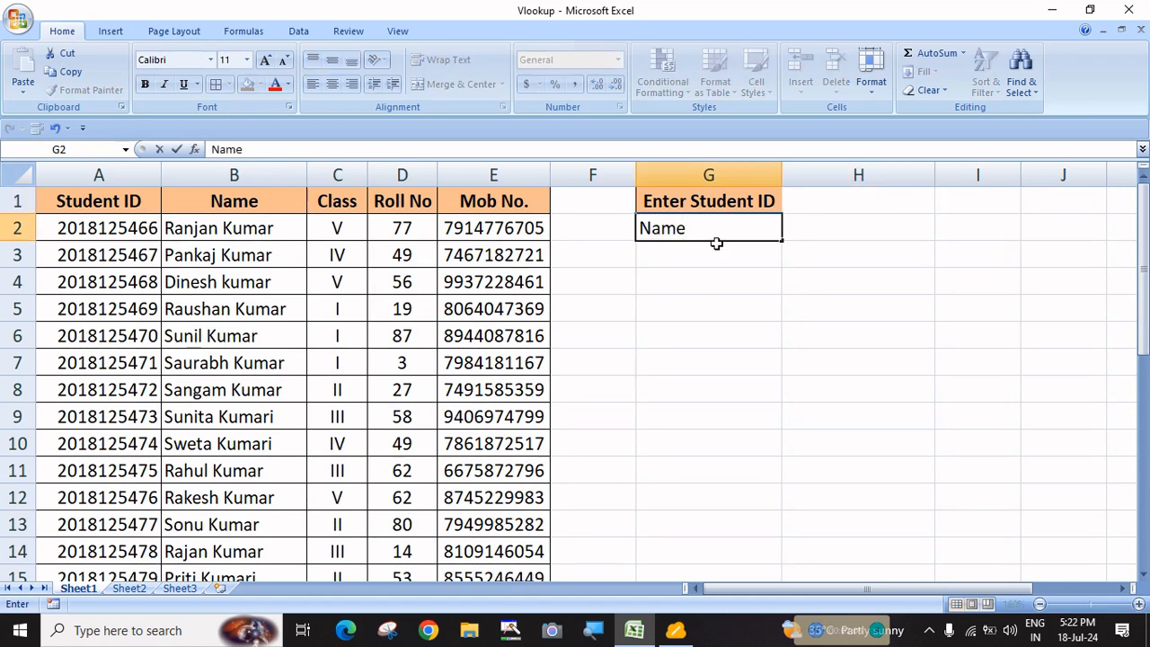
pyautogui.press('Tab')
pyautogui.press('Down')
pyautogui.press('Left')
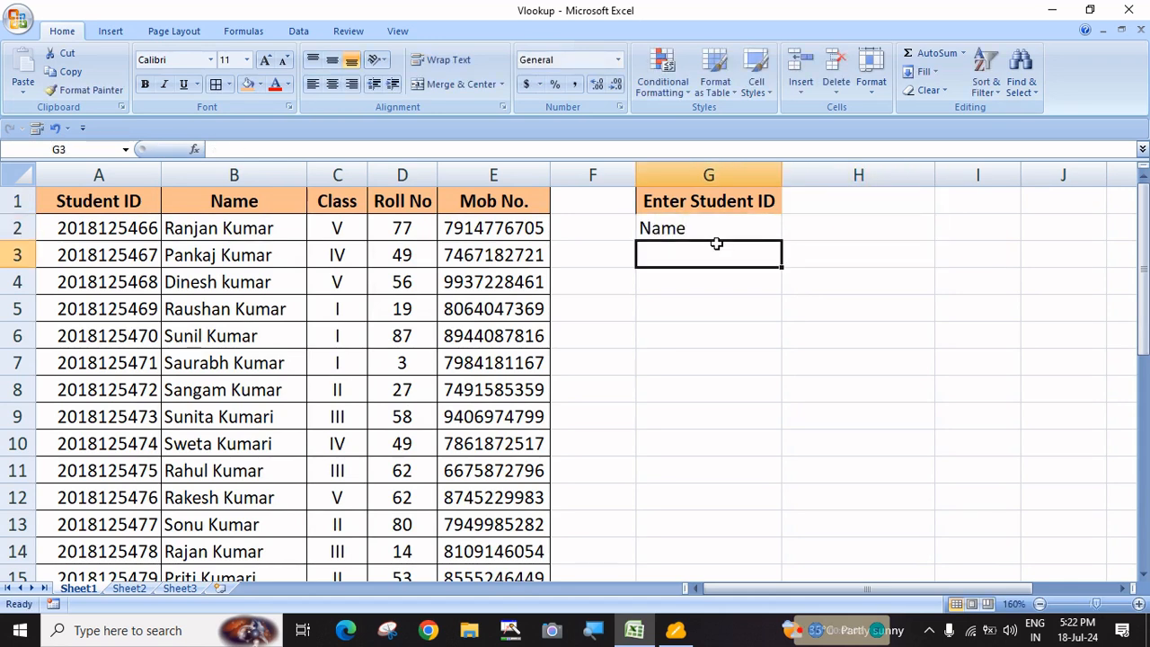
pyautogui.write('Class')
pyautogui.press('Return')
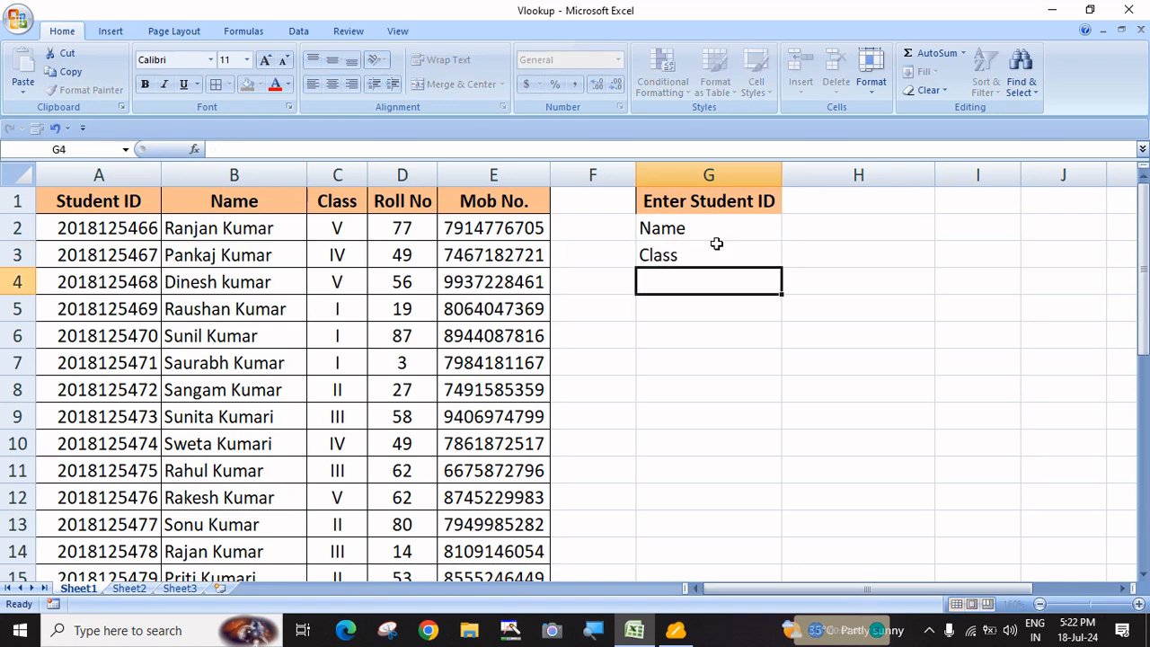
pyautogui.write('Roll ')
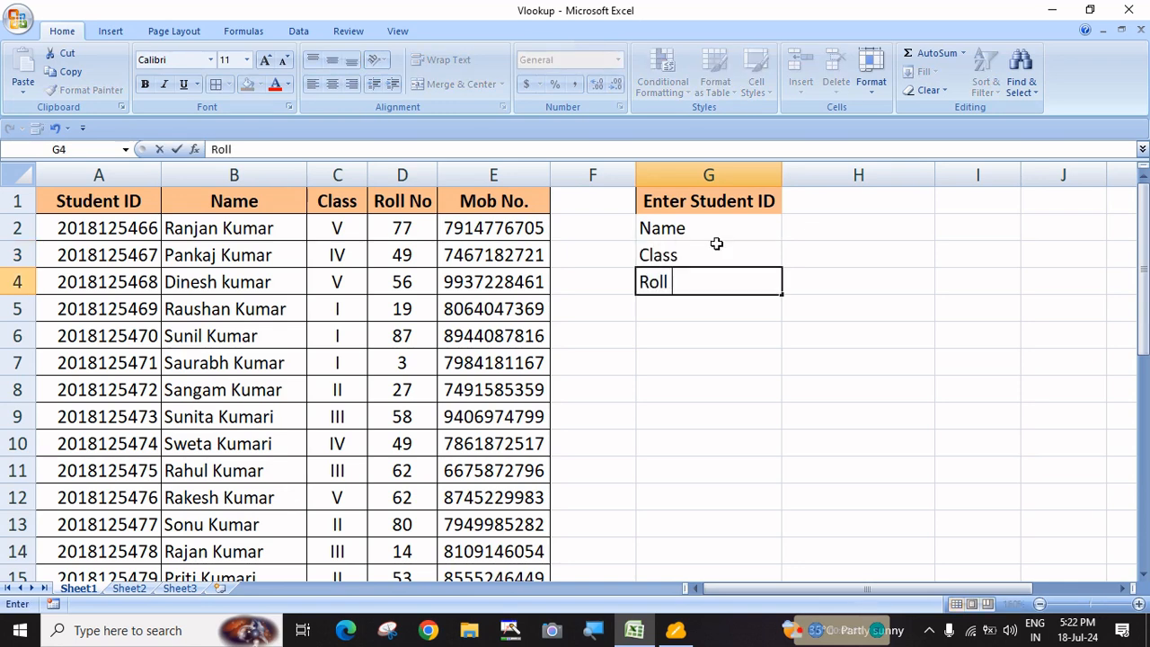
pyautogui.write('No.')
pyautogui.press('Return')
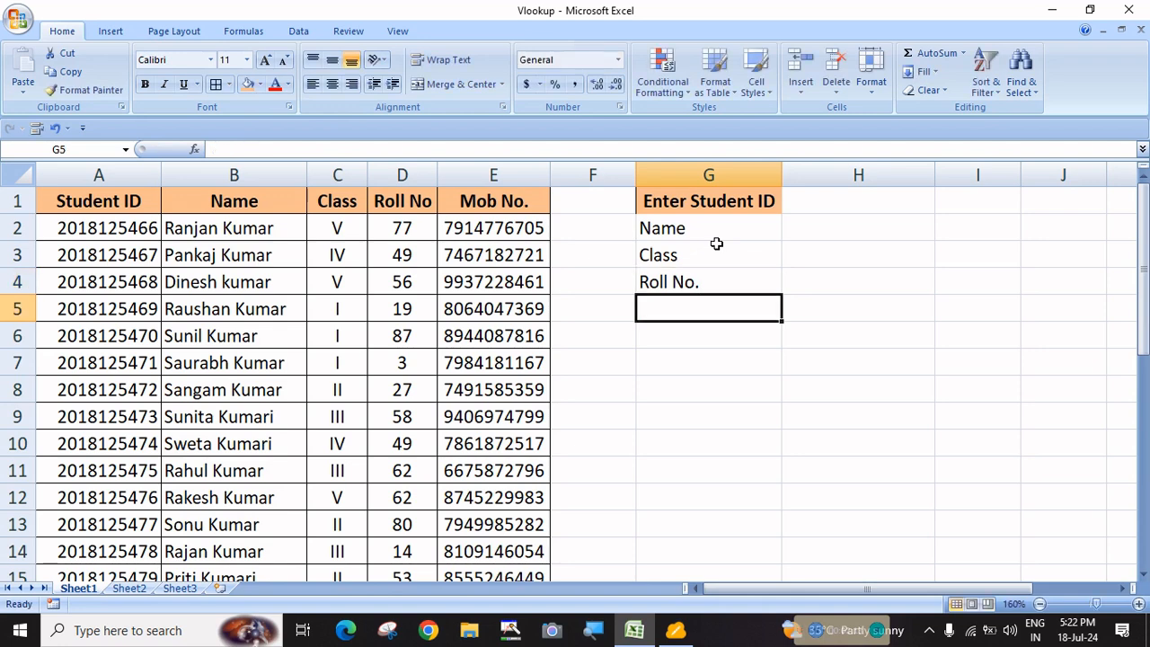
pyautogui.write('Mob')
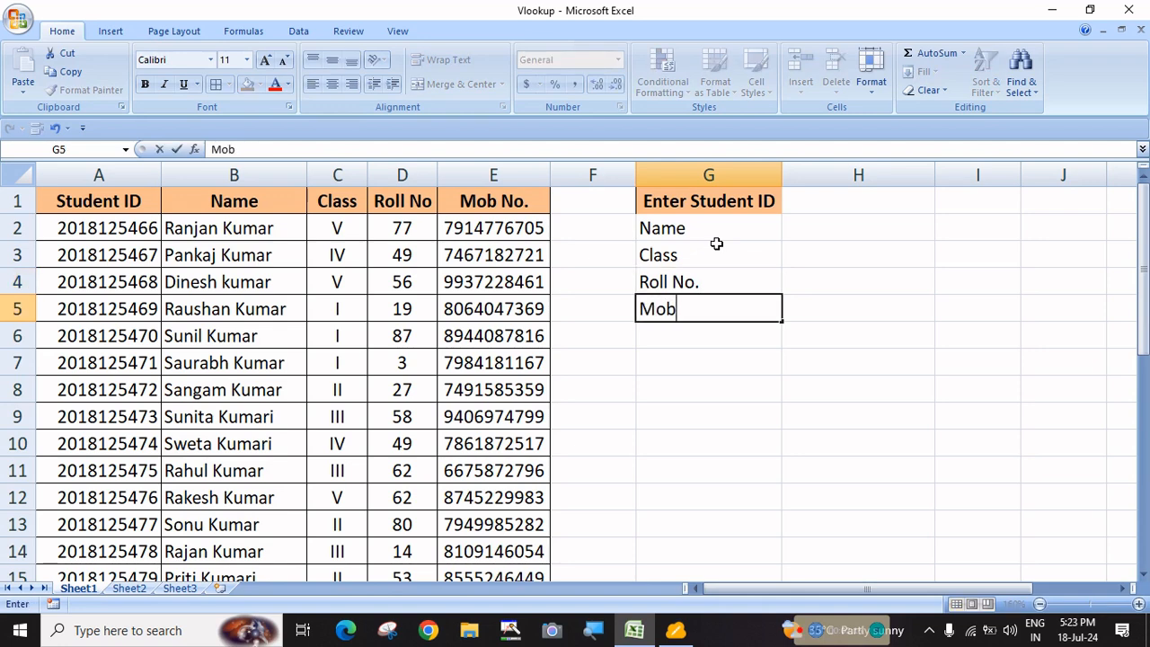
pyautogui.write(' No.')
pyautogui.press('Return')
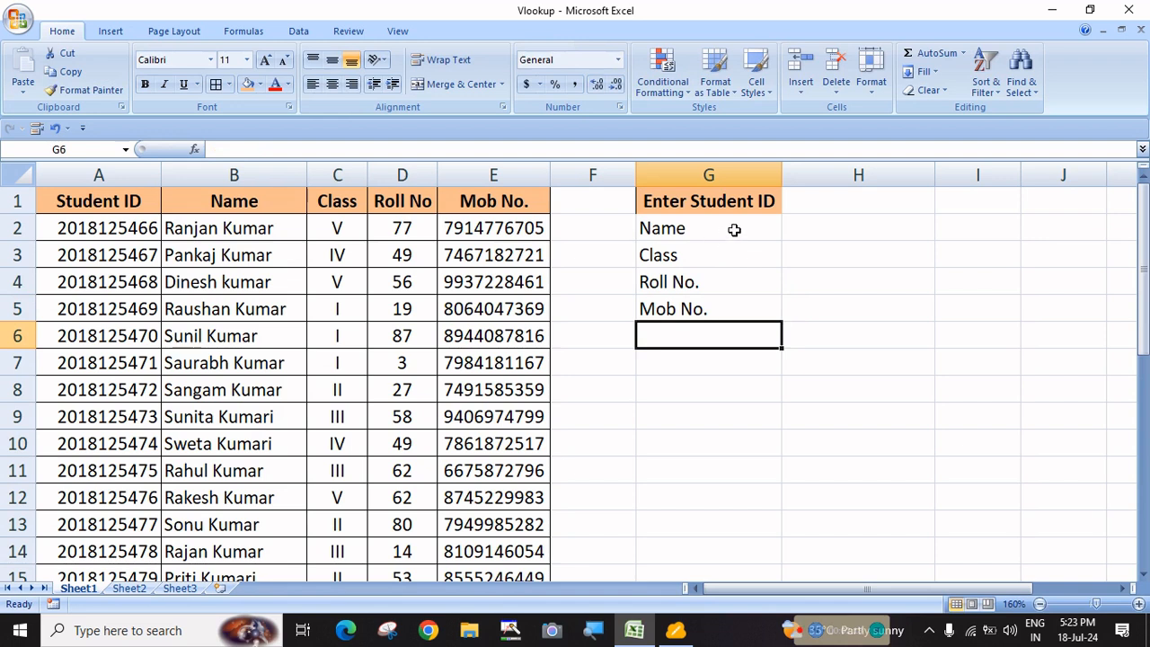
pyautogui.click(735, 228)
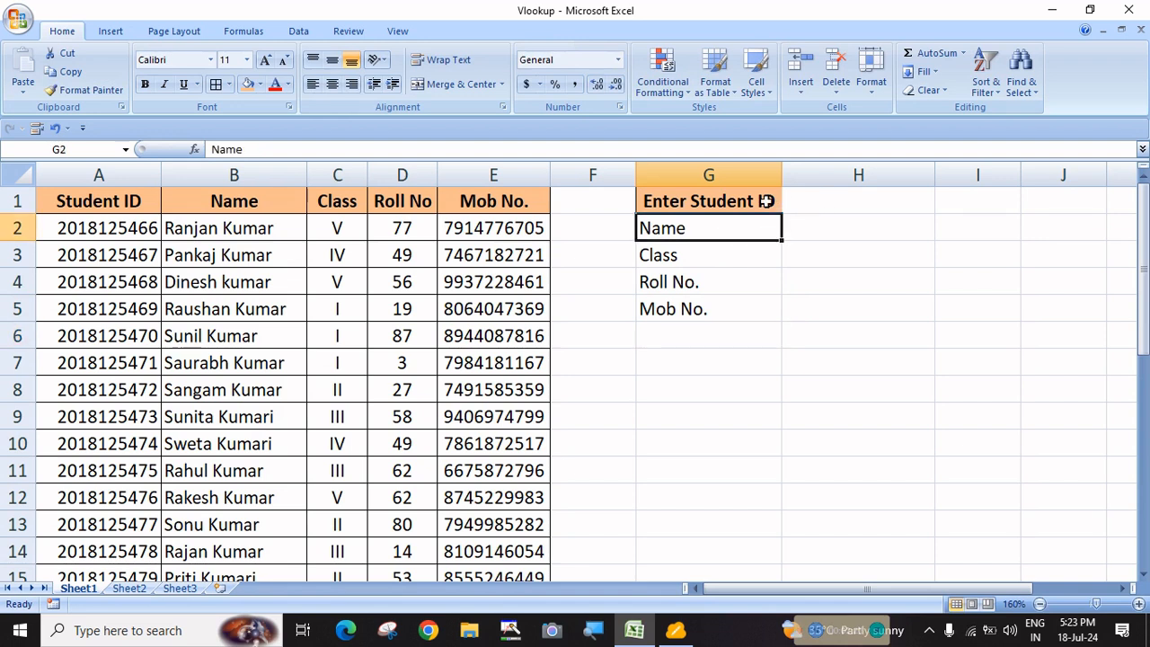
# Apply All Borders to the lookup panel range G1:H5
pyautogui.moveTo(767, 201); pyautogui.dragTo(814, 311)
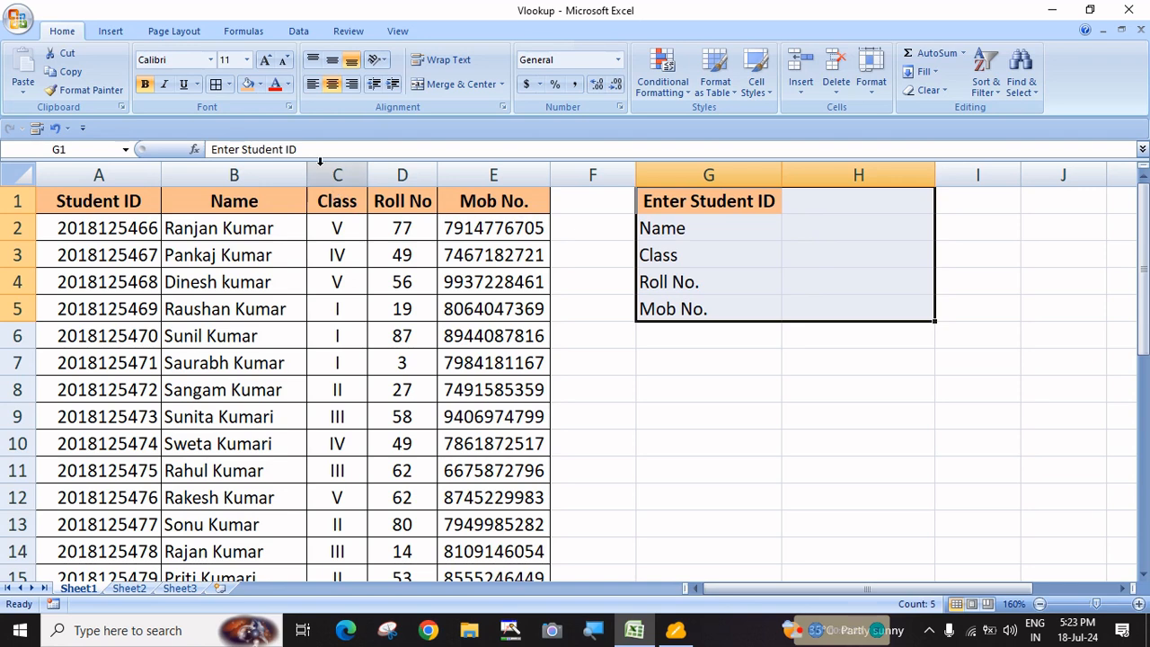
pyautogui.click(215, 84)
pyautogui.click(822, 383)
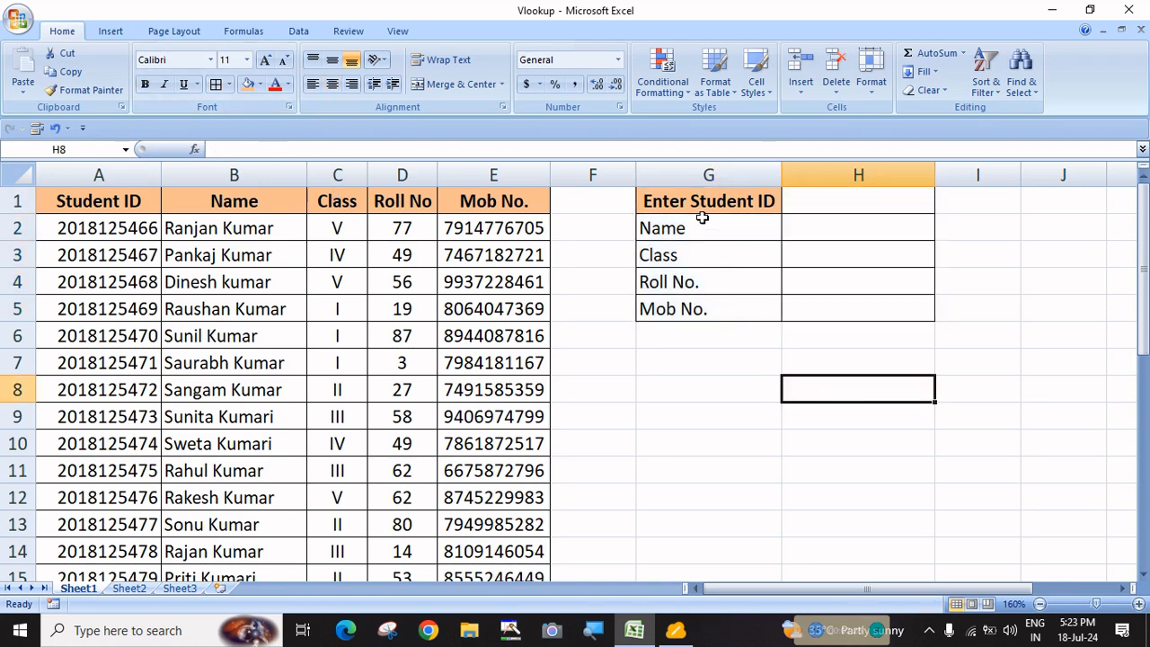
# Fill the label cells G1:G5 orange and bold the labels G2:G5
pyautogui.moveTo(697, 199); pyautogui.dragTo(702, 315)
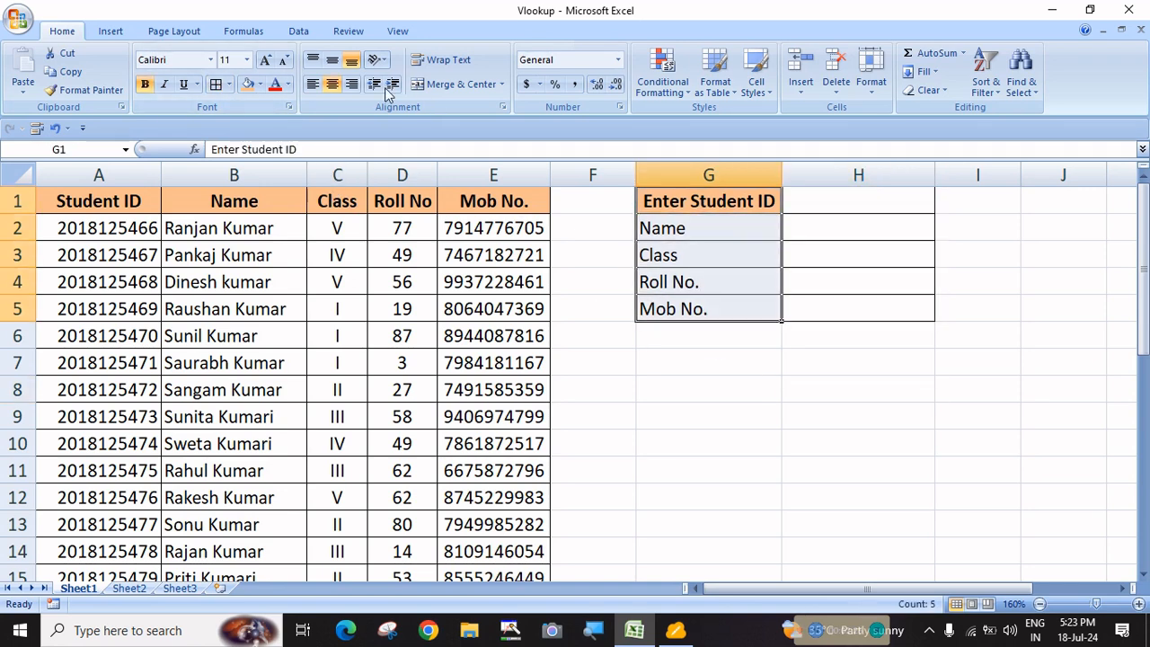
pyautogui.click(248, 84)
pyautogui.click(836, 307)
pyautogui.moveTo(702, 228); pyautogui.dragTo(699, 308)
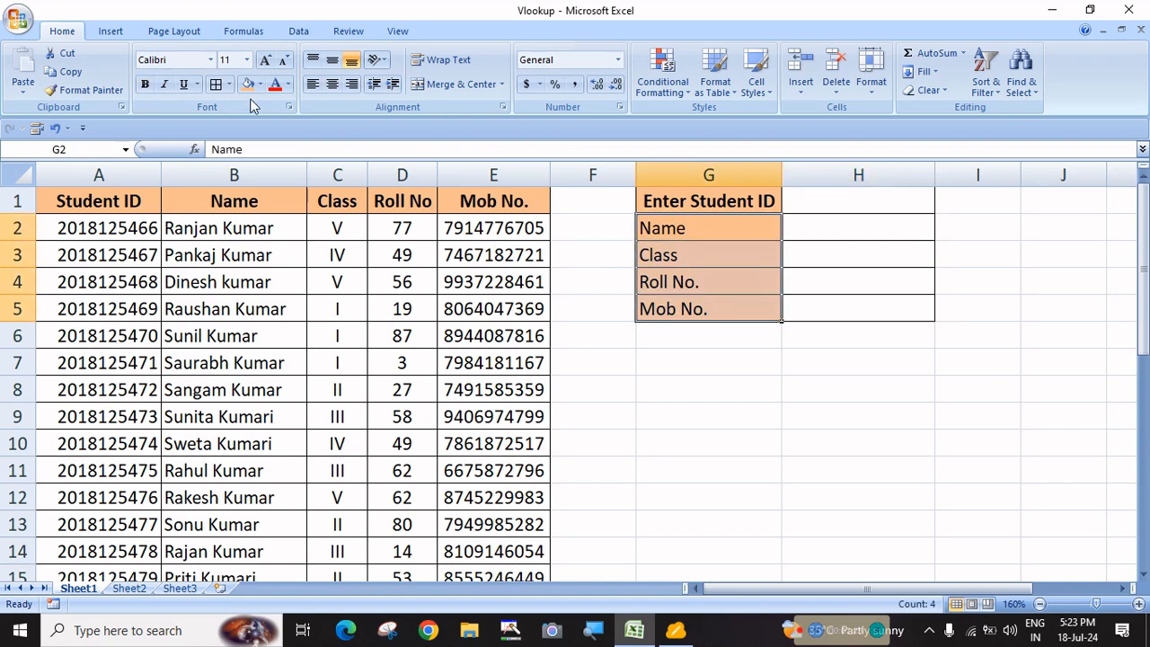
pyautogui.click(849, 232)
pyautogui.click(821, 198)
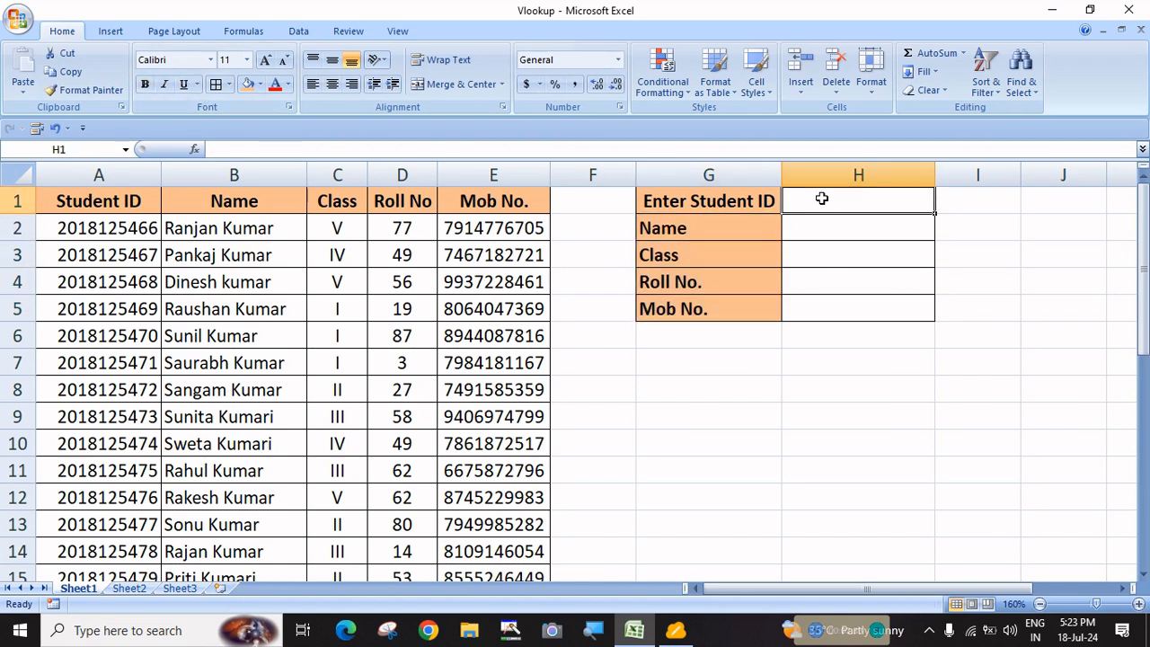
# Enter the student ID in H1, correcting the mistyped digit 5 to 8
pyautogui.write('2015')
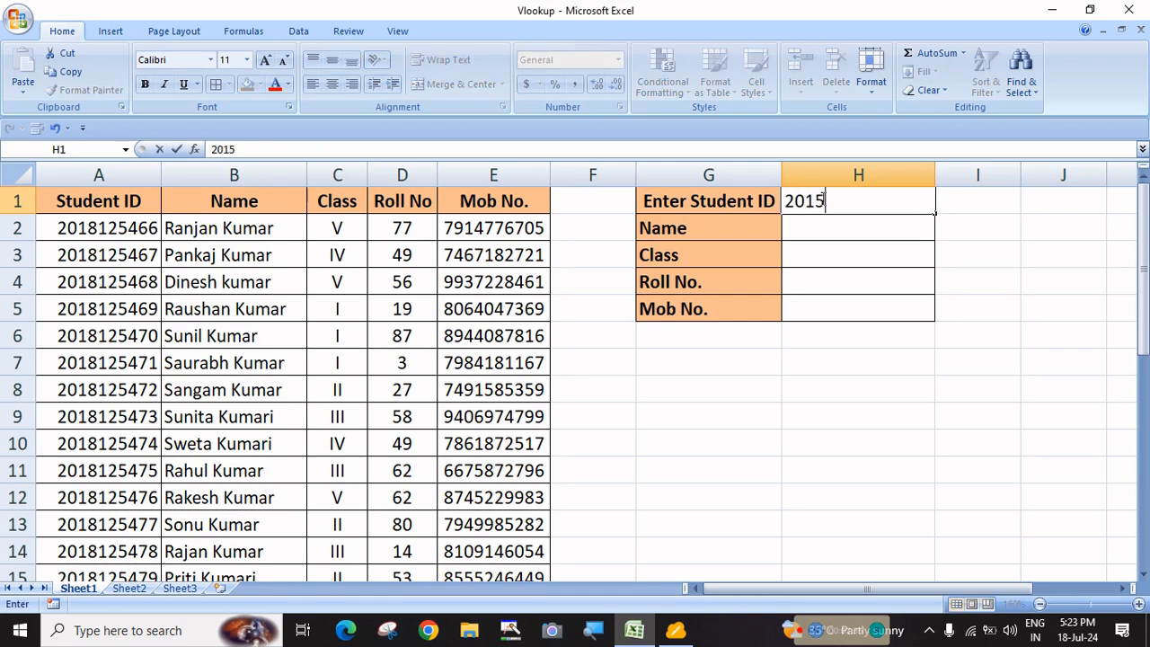
pyautogui.write('125466')
pyautogui.press('Return')
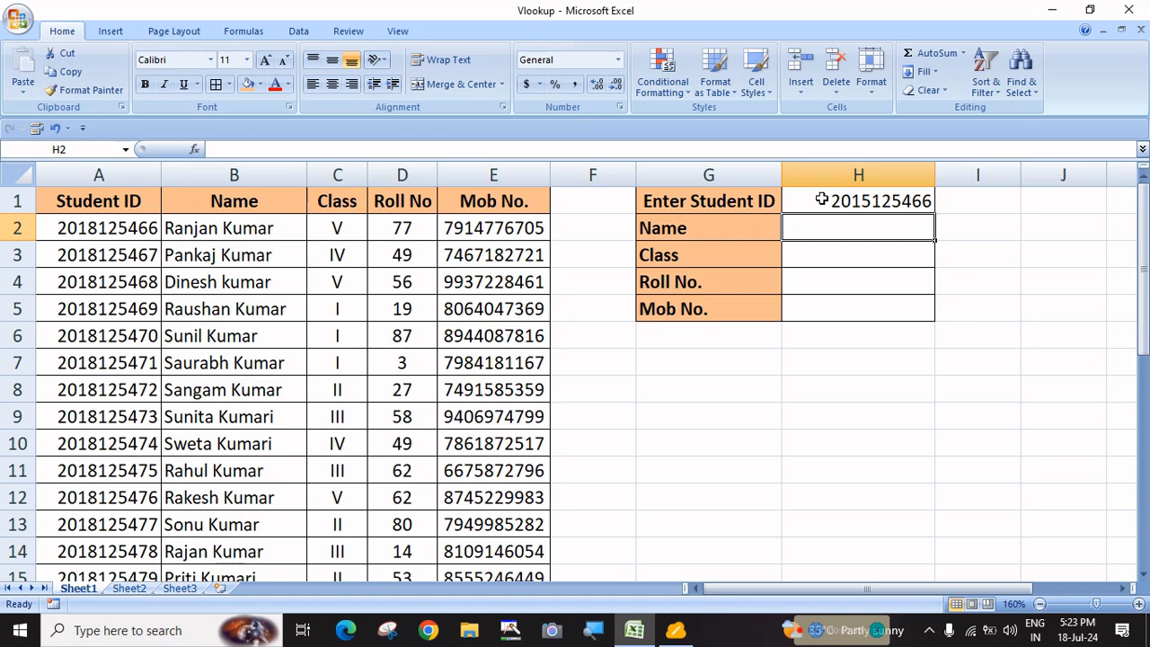
pyautogui.doubleClick(862, 201)
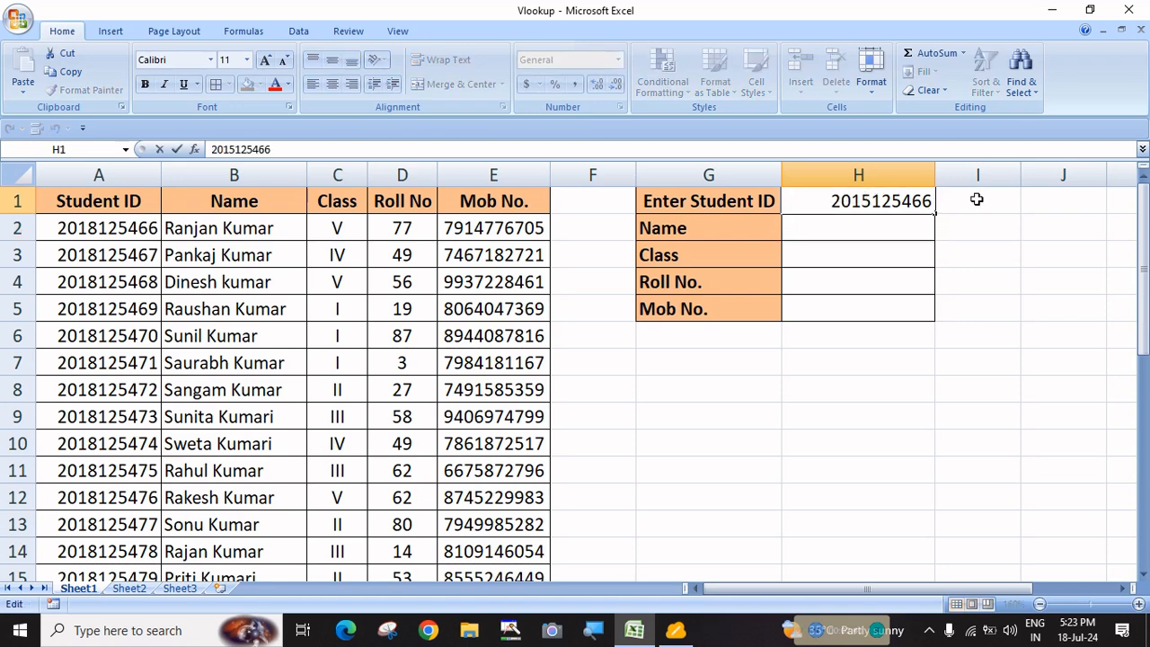
pyautogui.press('Delete')
pyautogui.write('8')
pyautogui.press('Return')
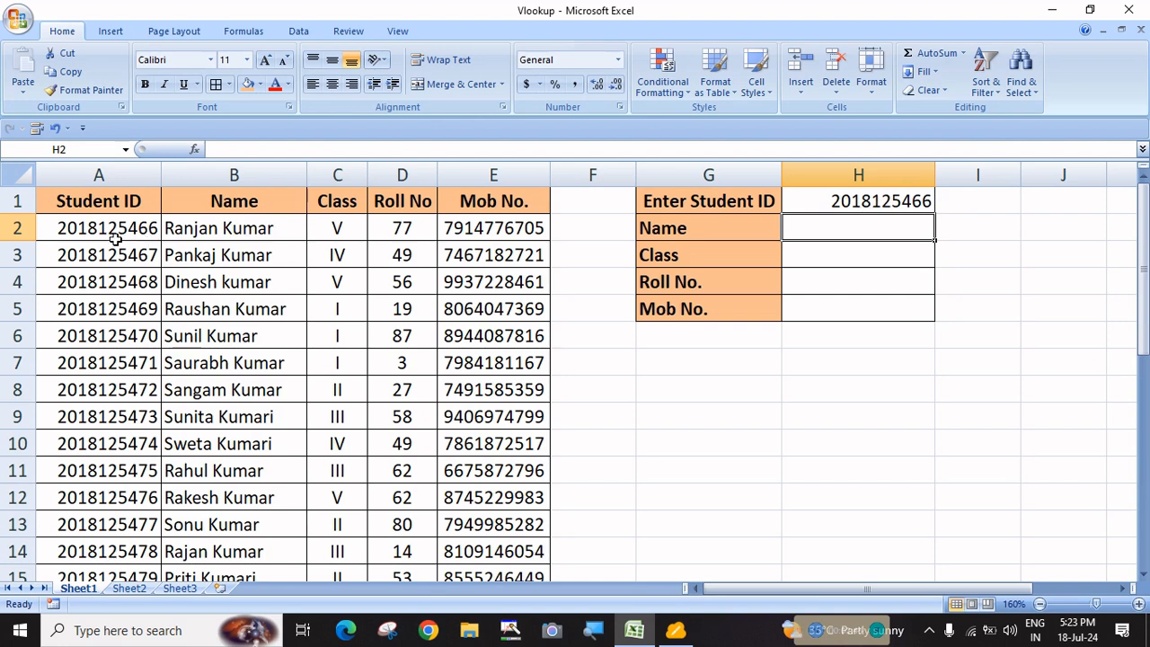
# Go over the result cells H1 to H5, ending on the Name cell H2
pyautogui.click(852, 201)
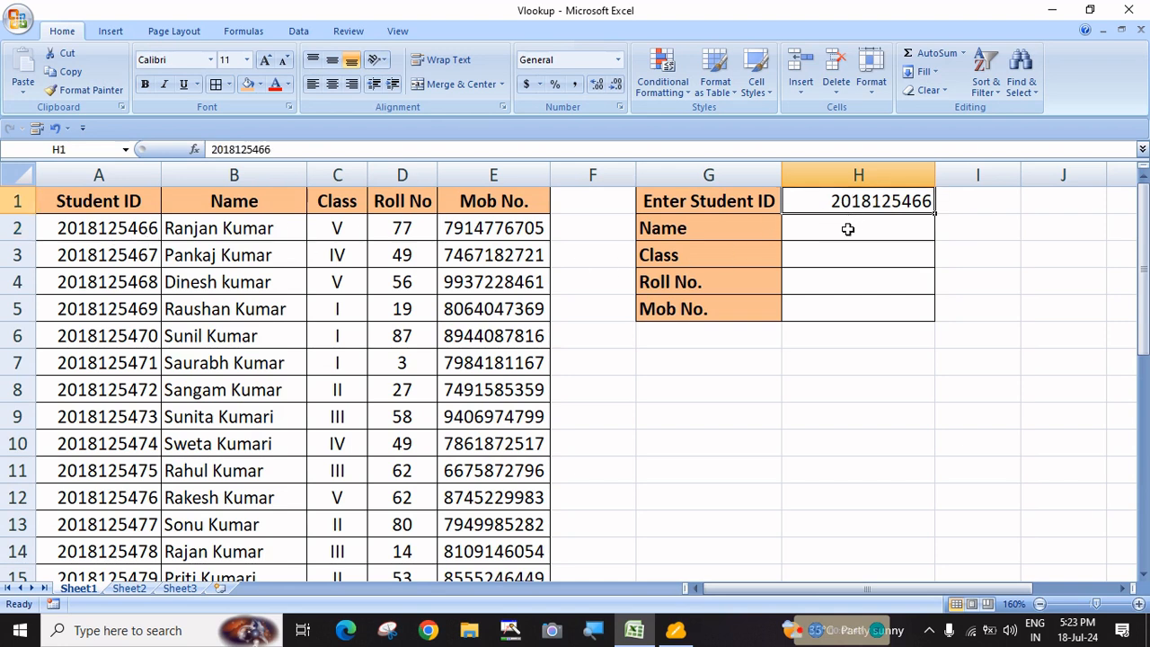
pyautogui.click(846, 231)
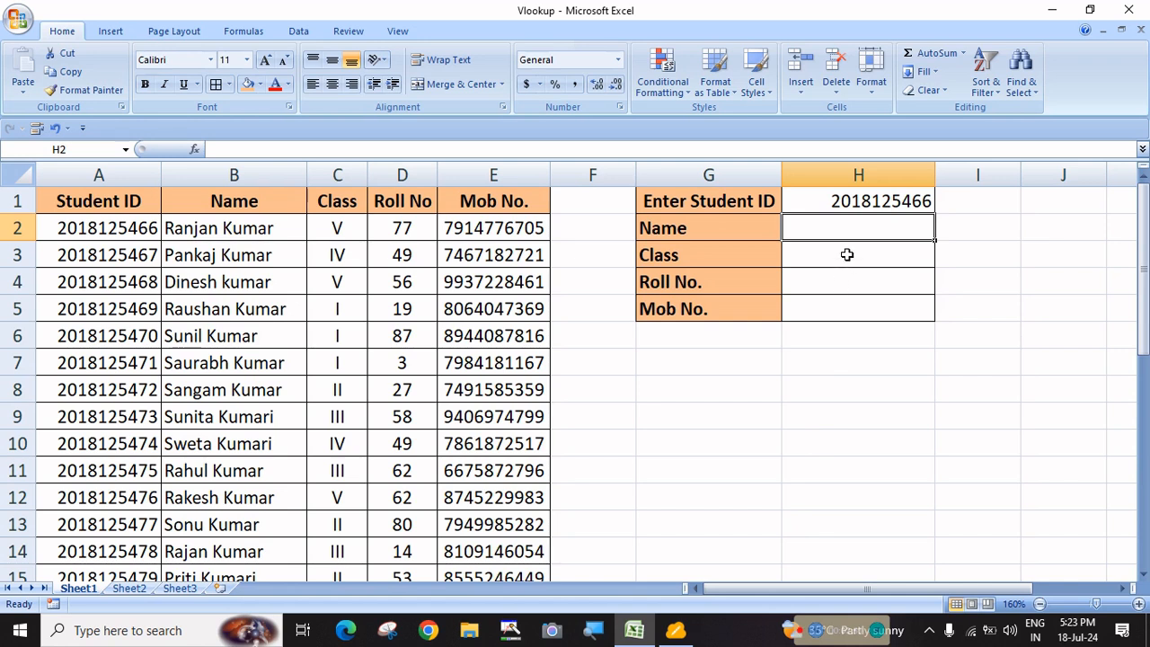
pyautogui.click(846, 255)
pyautogui.click(843, 289)
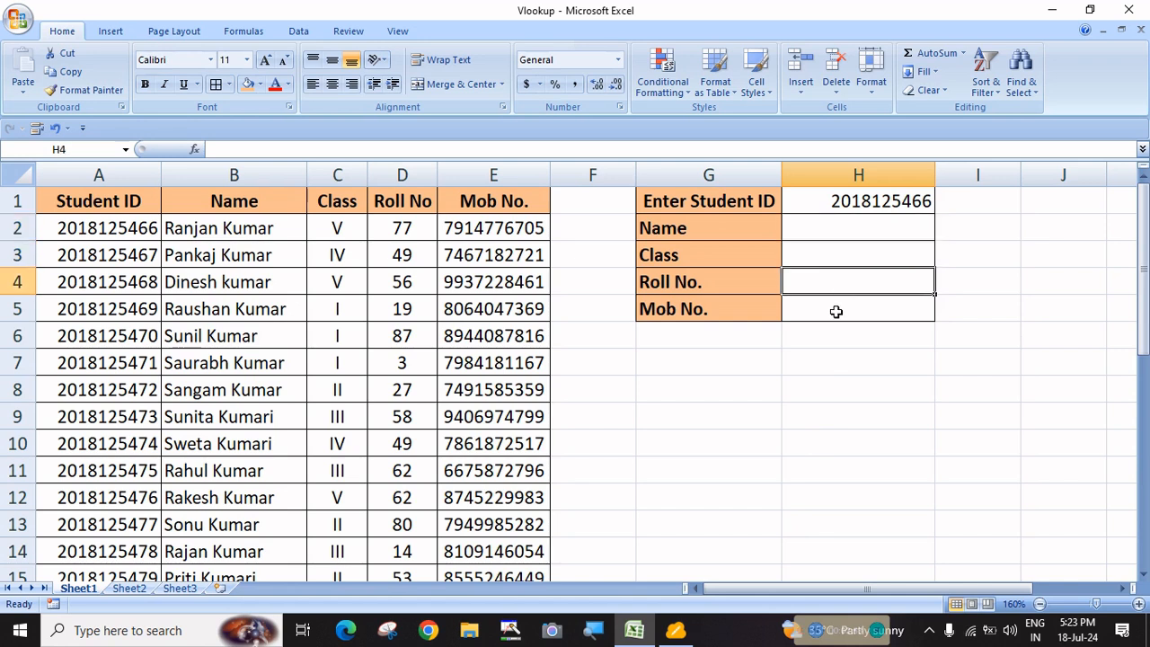
pyautogui.click(836, 311)
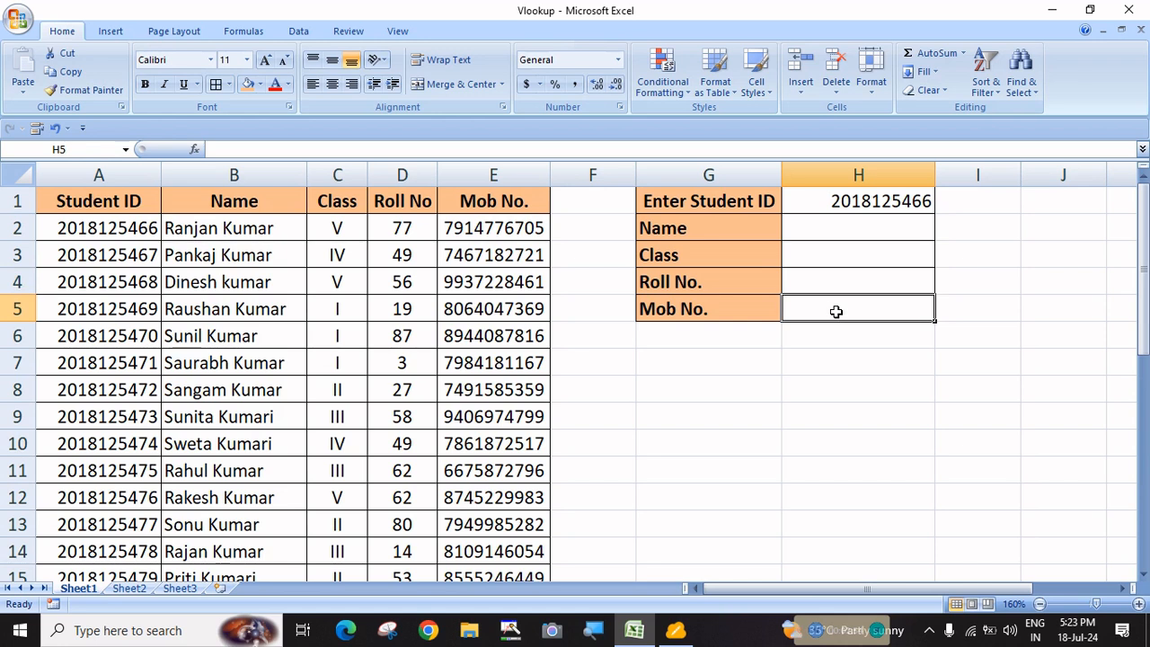
pyautogui.click(838, 225)
pyautogui.click(859, 199)
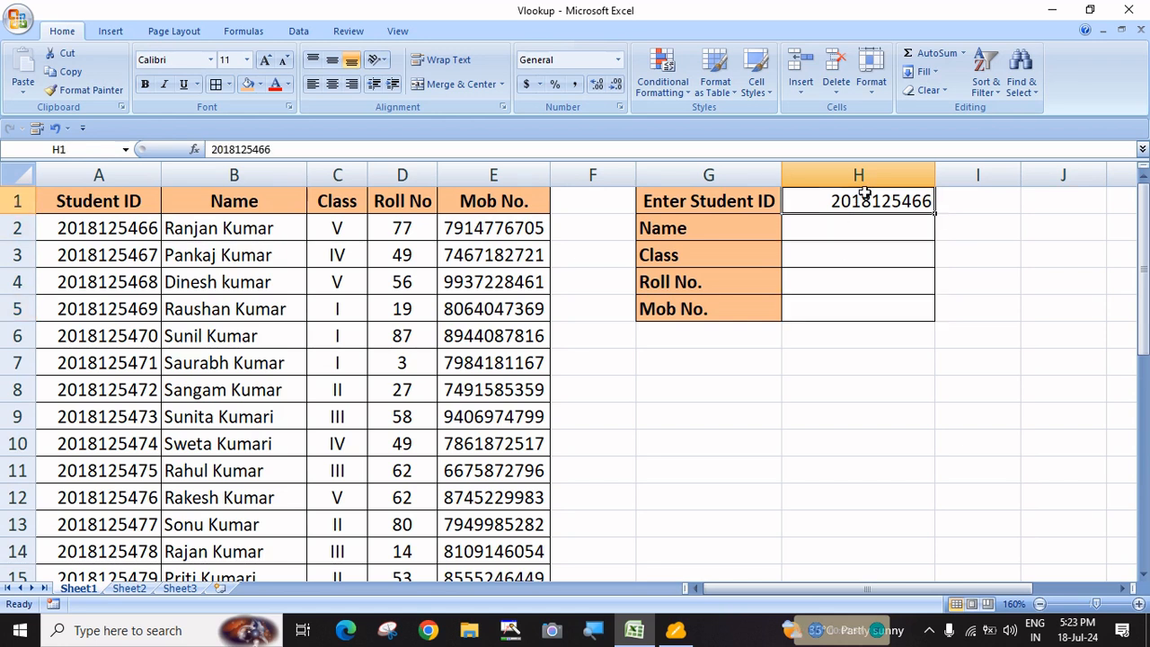
pyautogui.click(856, 226)
# Begin a VLOOKUP in H2 with H1 as lookup value and A1:E31 as range
pyautogui.write('=vl')
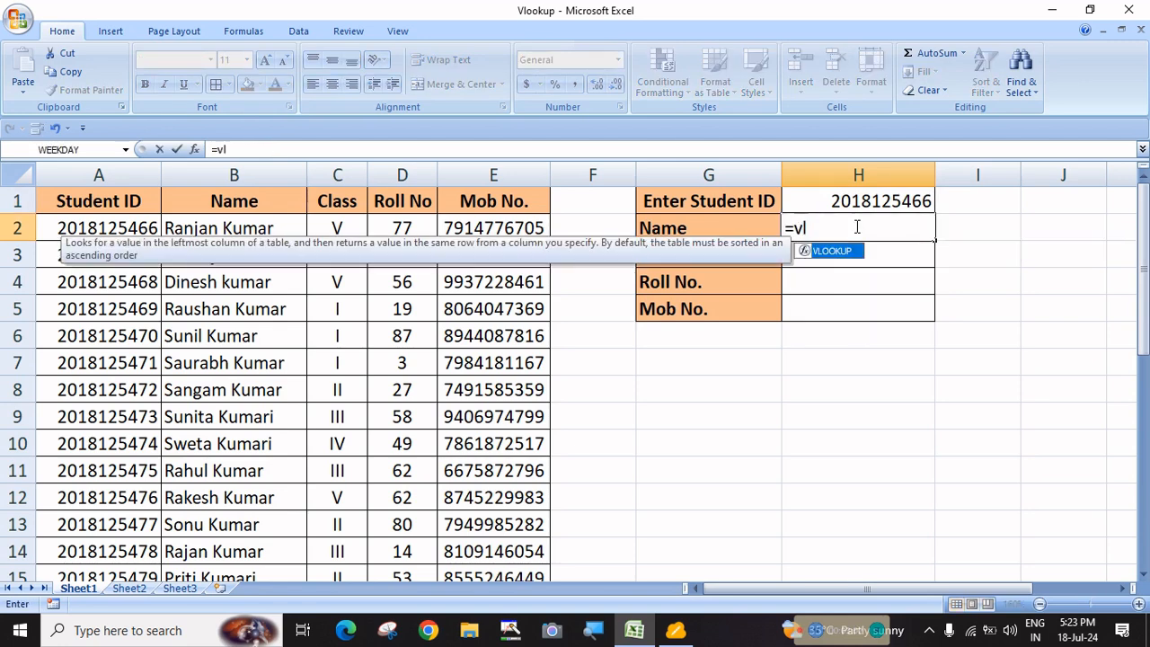
pyautogui.press('Tab')
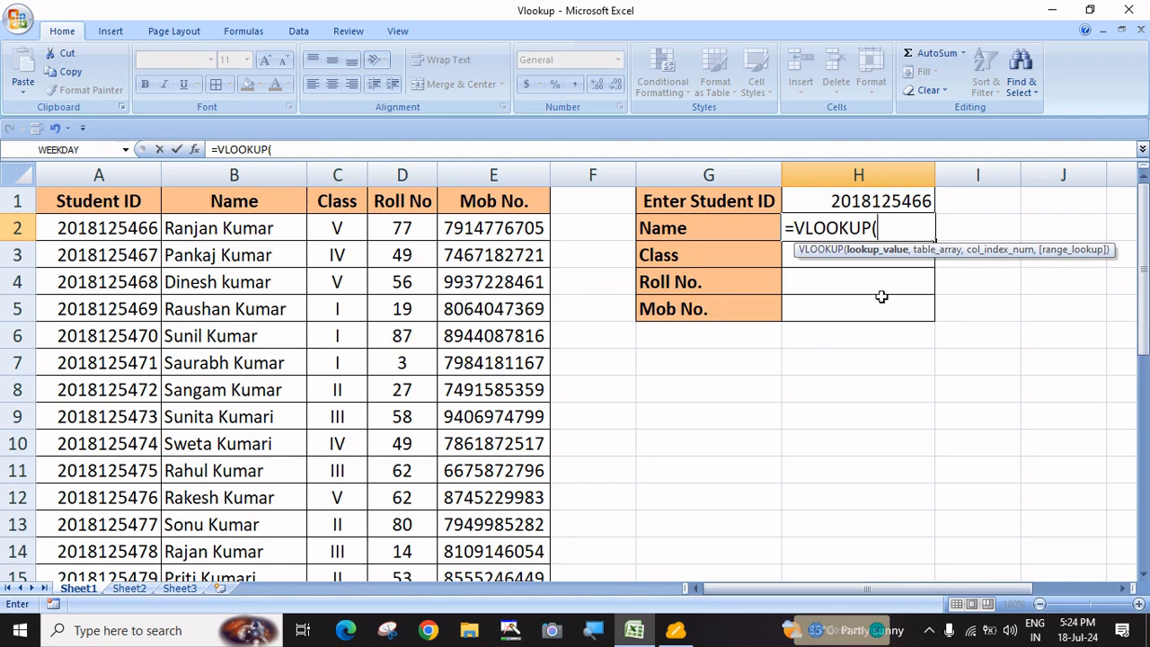
pyautogui.click(848, 202)
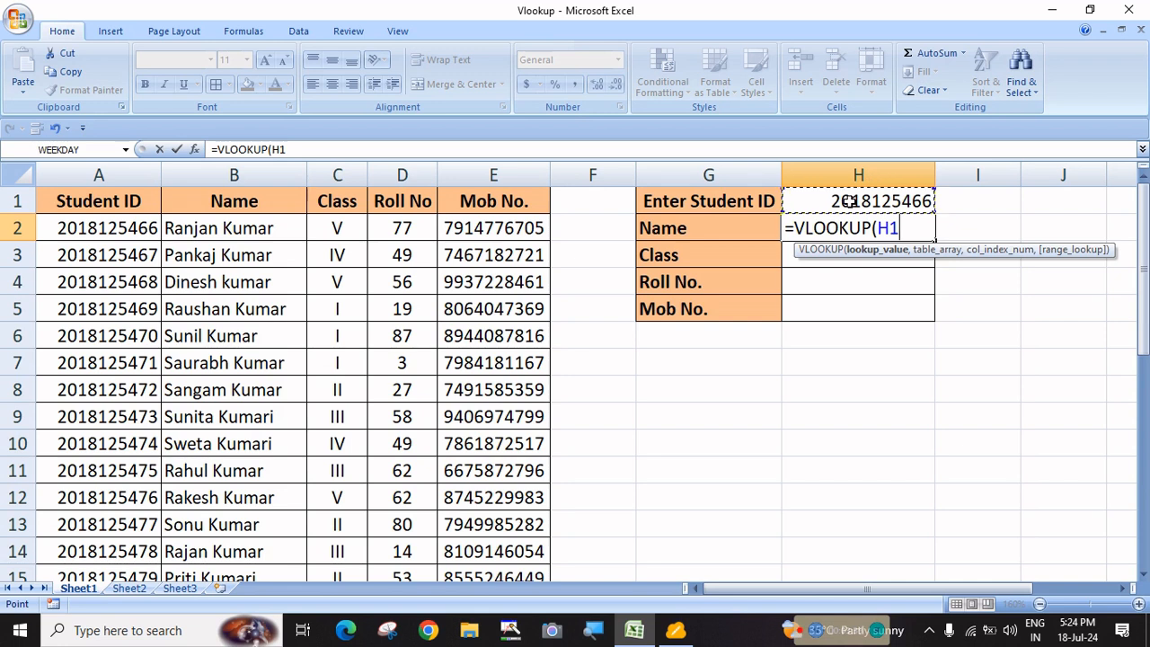
pyautogui.write(',')
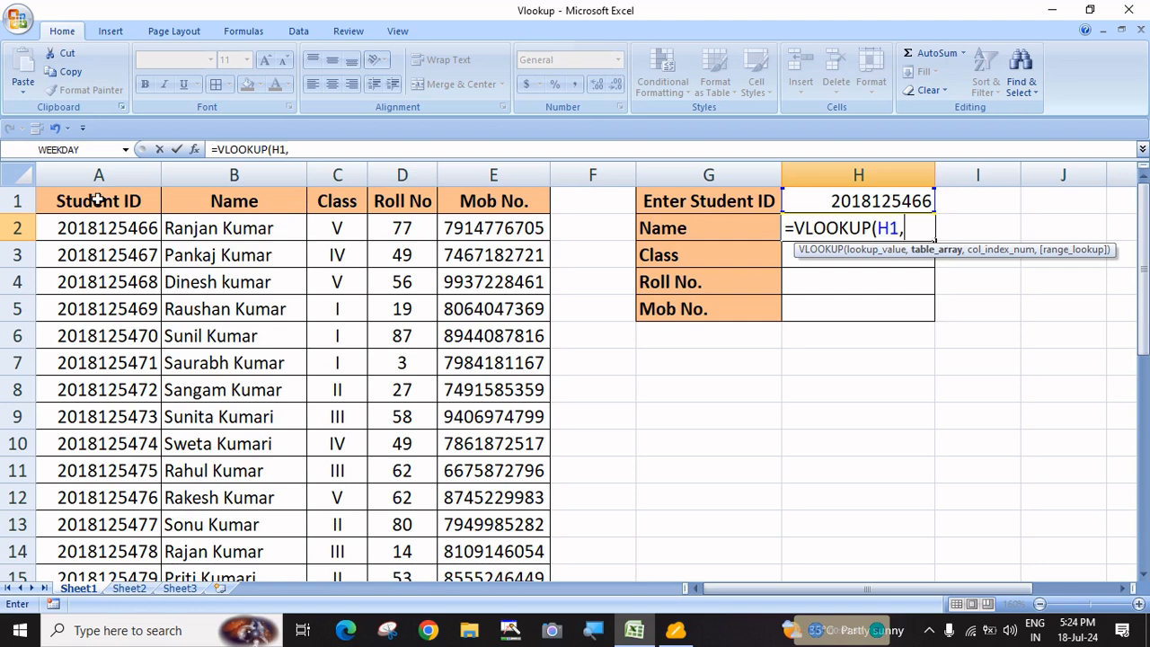
pyautogui.moveTo(106, 199); pyautogui.dragTo(550, 530)
# Add a comma after the A1:E31 range in the H2 VLOOKUP formula
pyautogui.scroll(6, 584, 466)
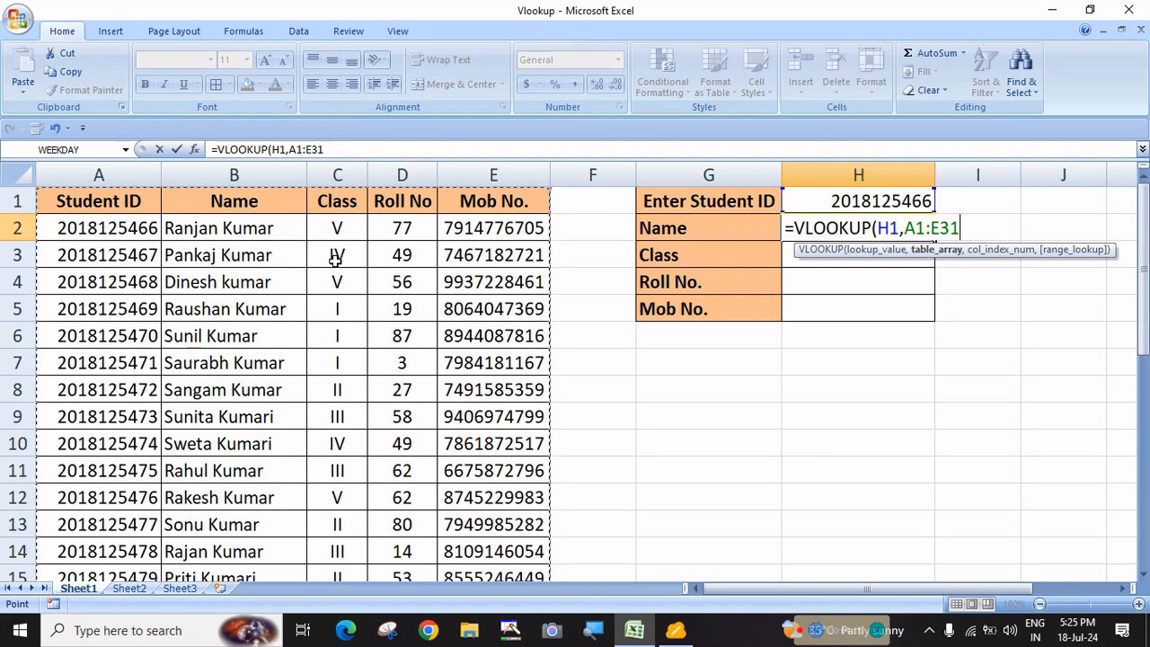
pyautogui.write(',')
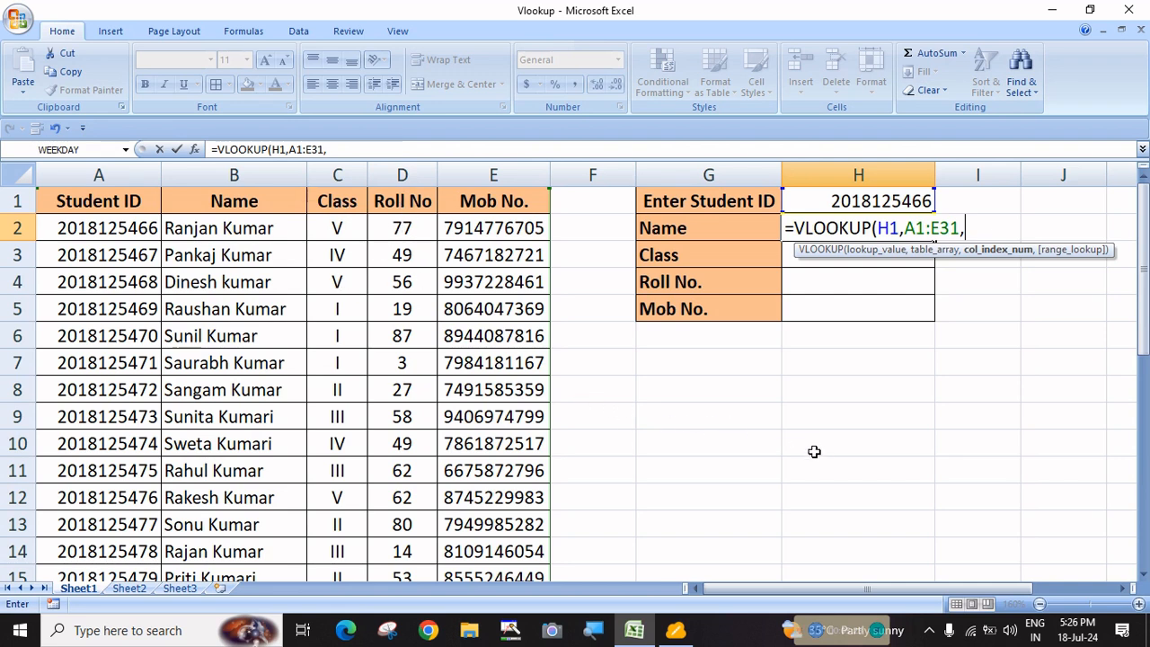
# Cancel the formula and insert a narrow empty column A before the student table
pyautogui.press('Escape')
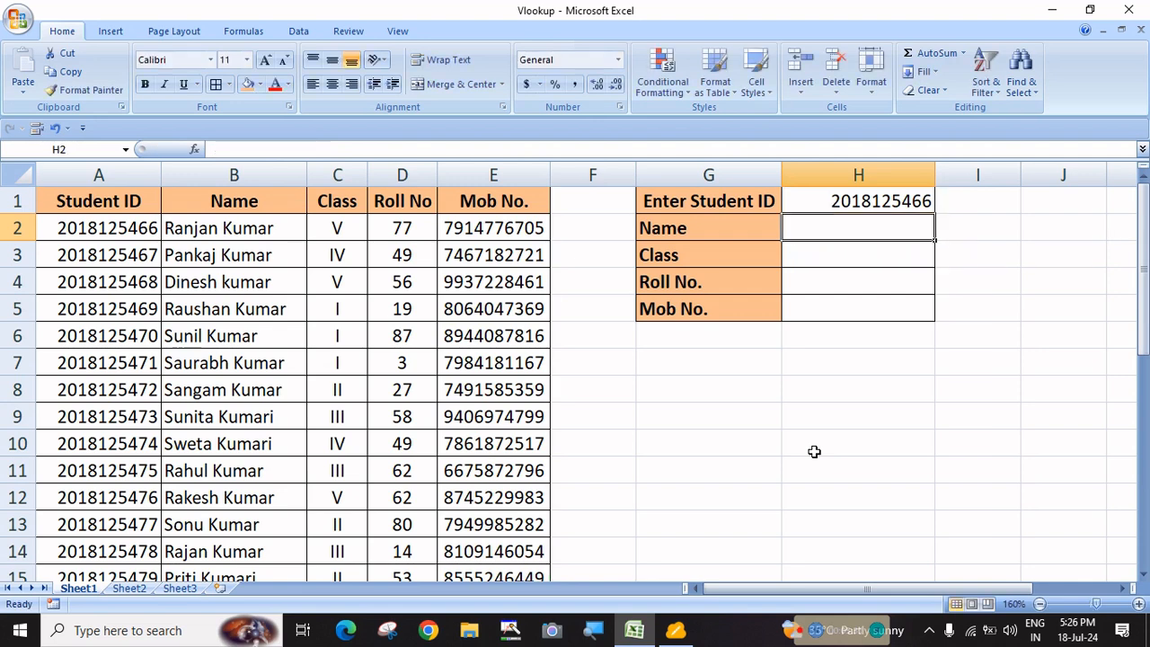
pyautogui.click(882, 442)
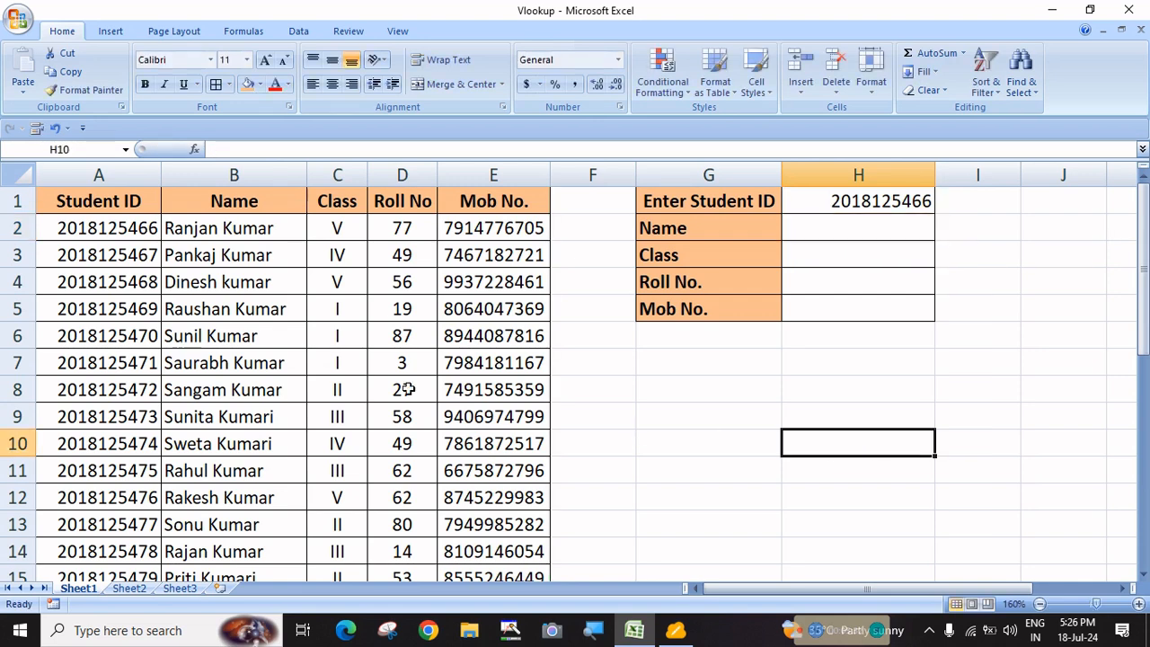
pyautogui.click(102, 178)
pyautogui.rightClick(104, 180)
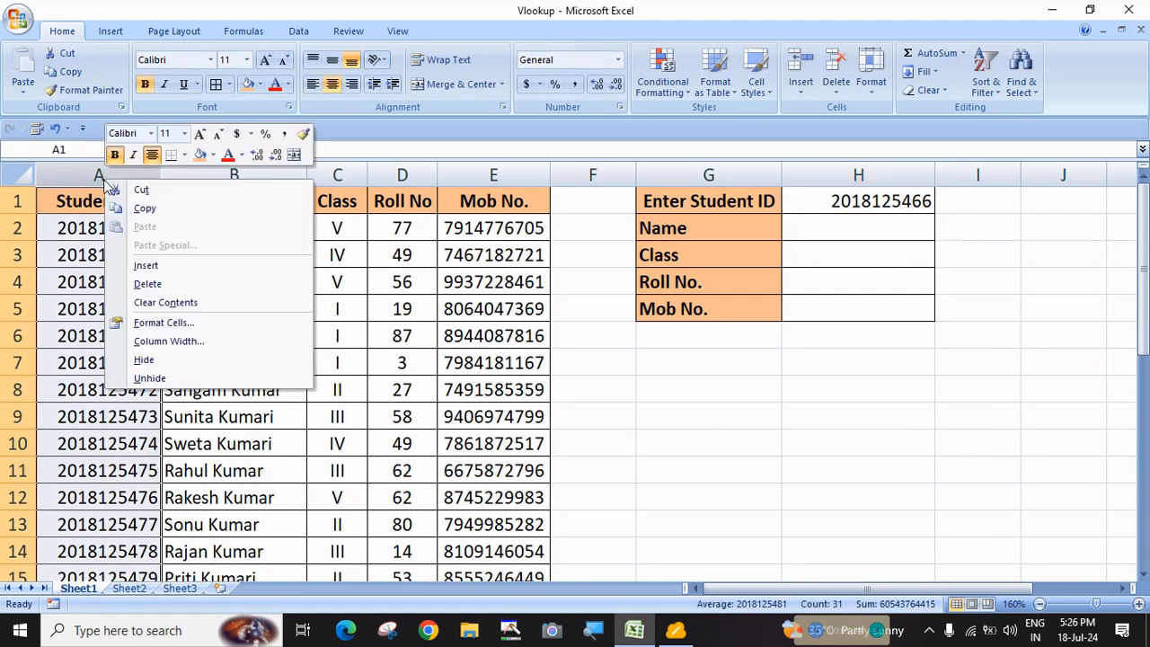
pyautogui.click(142, 265)
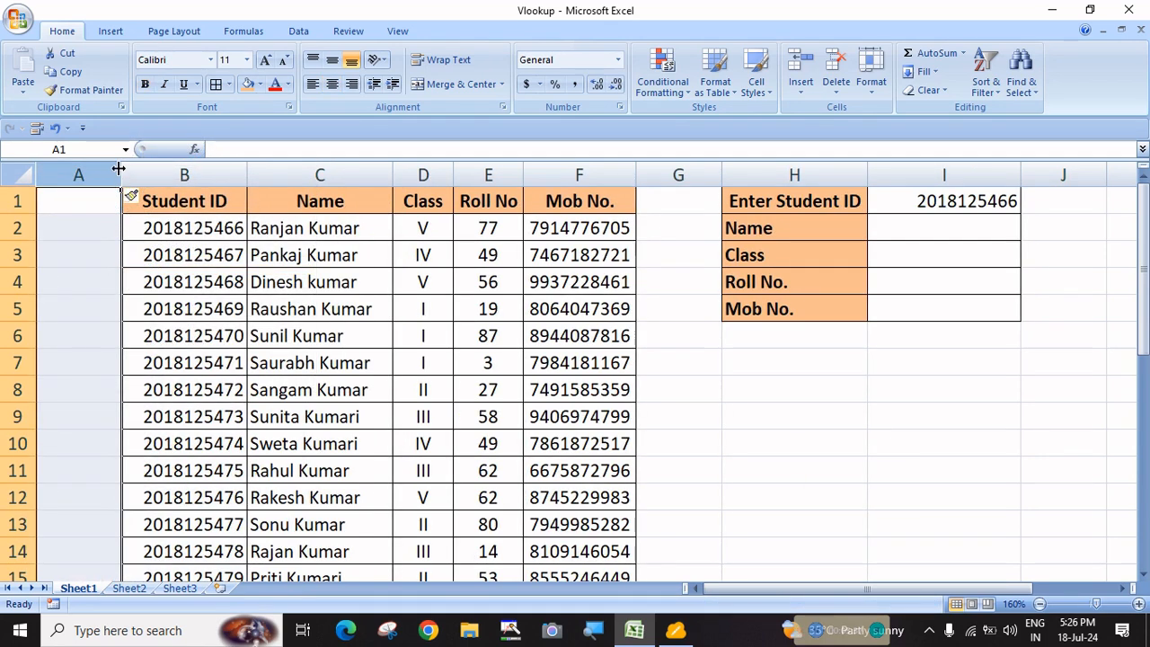
pyautogui.moveTo(118, 168); pyautogui.dragTo(93, 169)
# Count the shifted table columns B to F, then select the Name cell I2
pyautogui.click(325, 304)
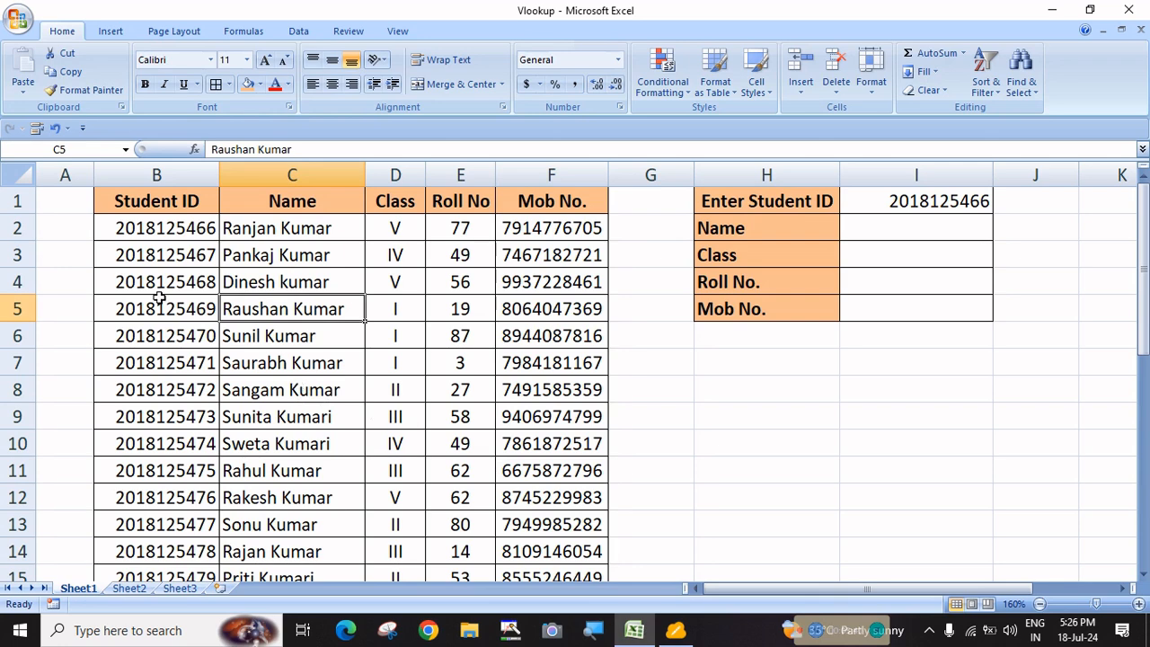
pyautogui.click(61, 208)
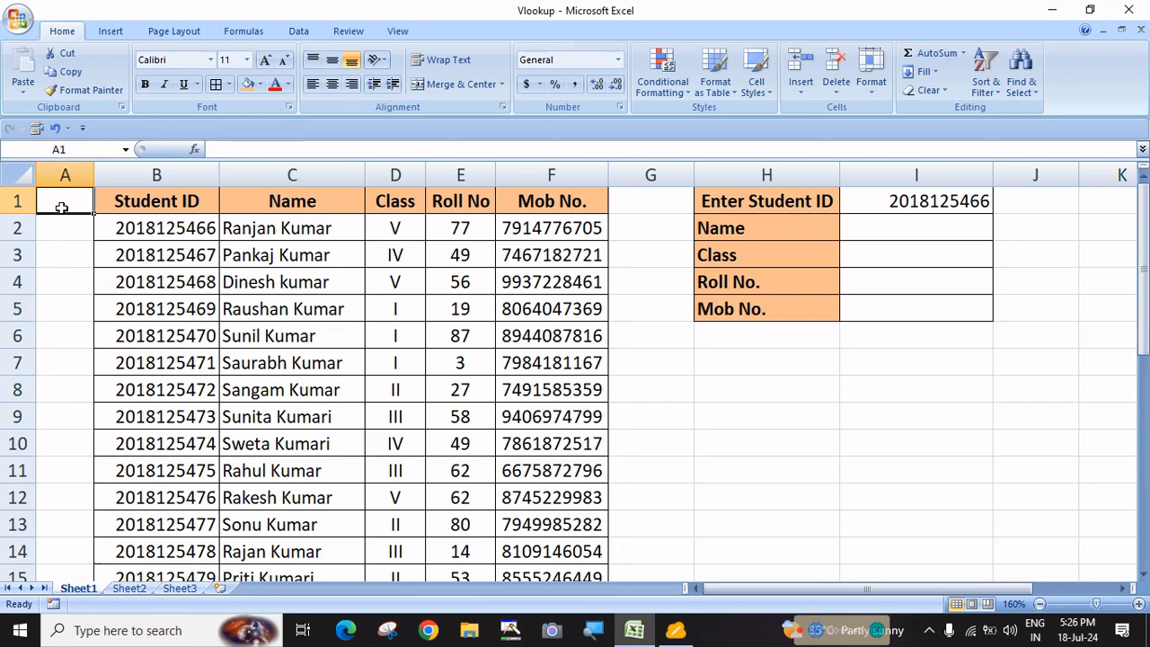
pyautogui.click(65, 174)
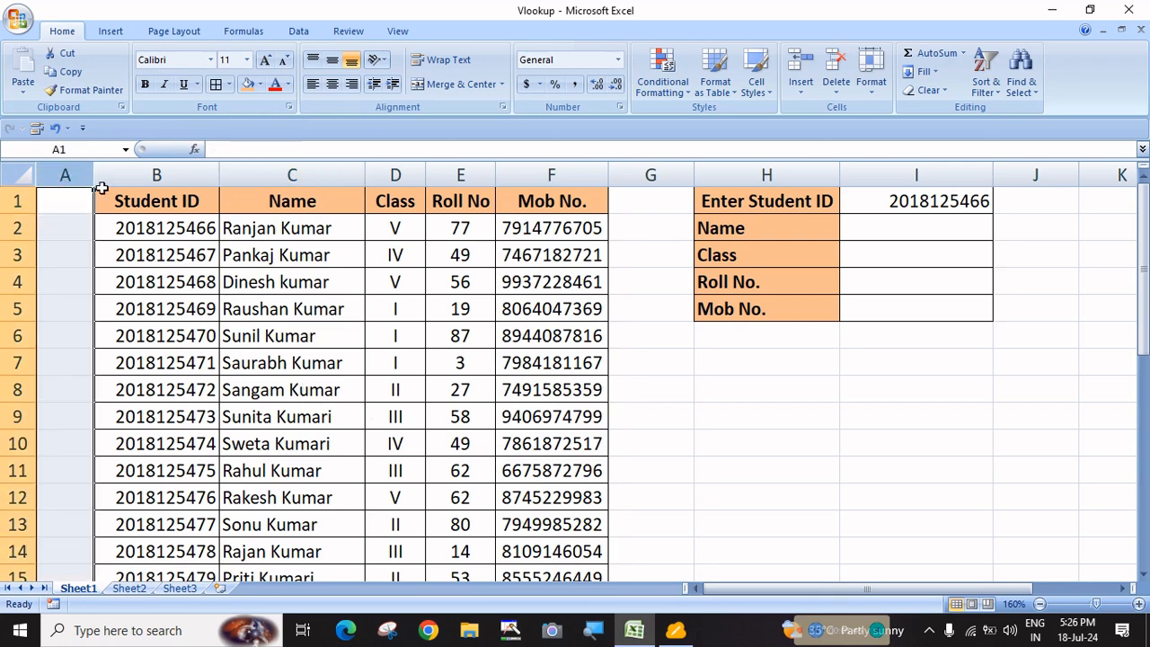
pyautogui.click(147, 173)
pyautogui.click(275, 173)
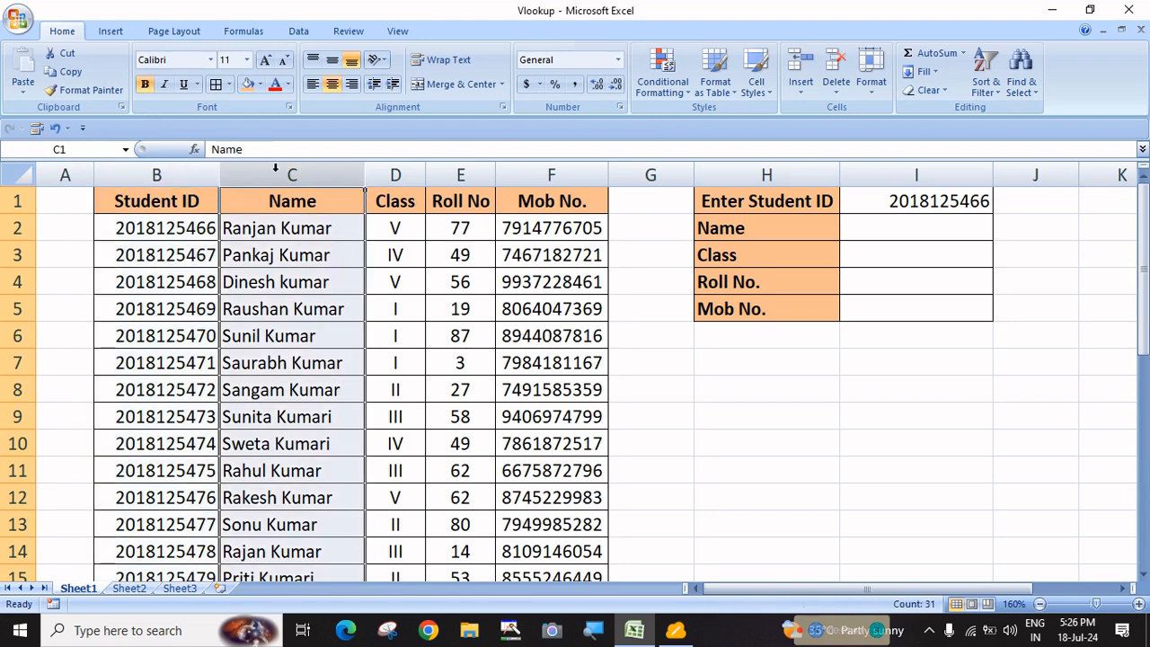
pyautogui.click(388, 284)
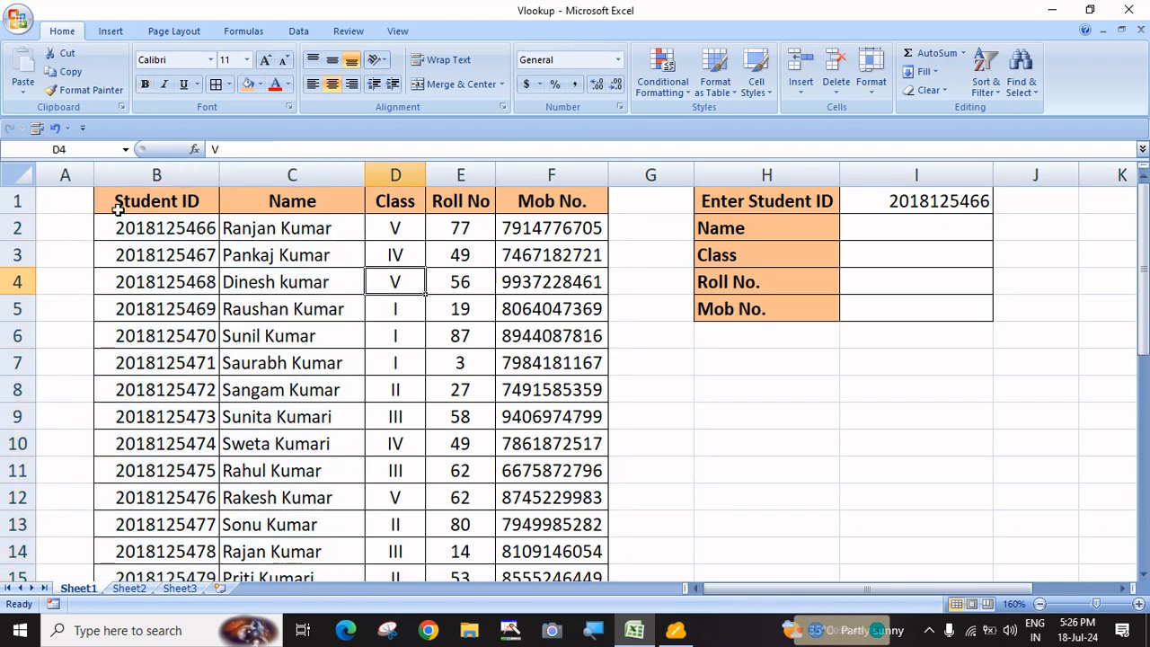
pyautogui.click(65, 171)
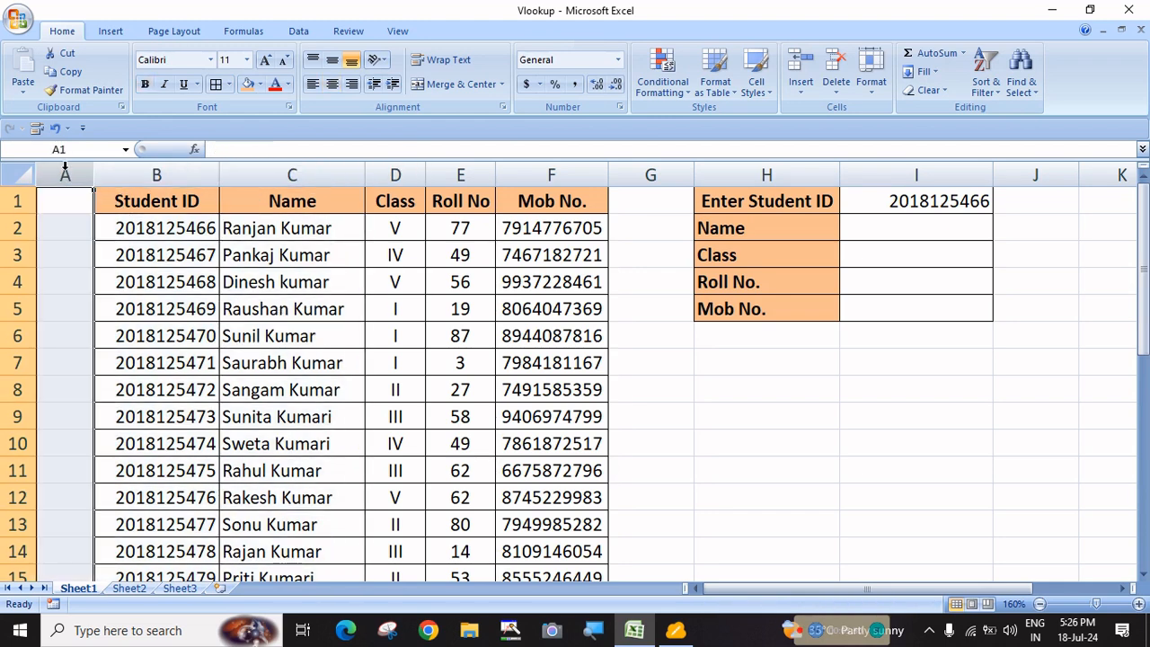
pyautogui.click(153, 173)
pyautogui.click(296, 175)
pyautogui.click(396, 175)
pyautogui.click(481, 172)
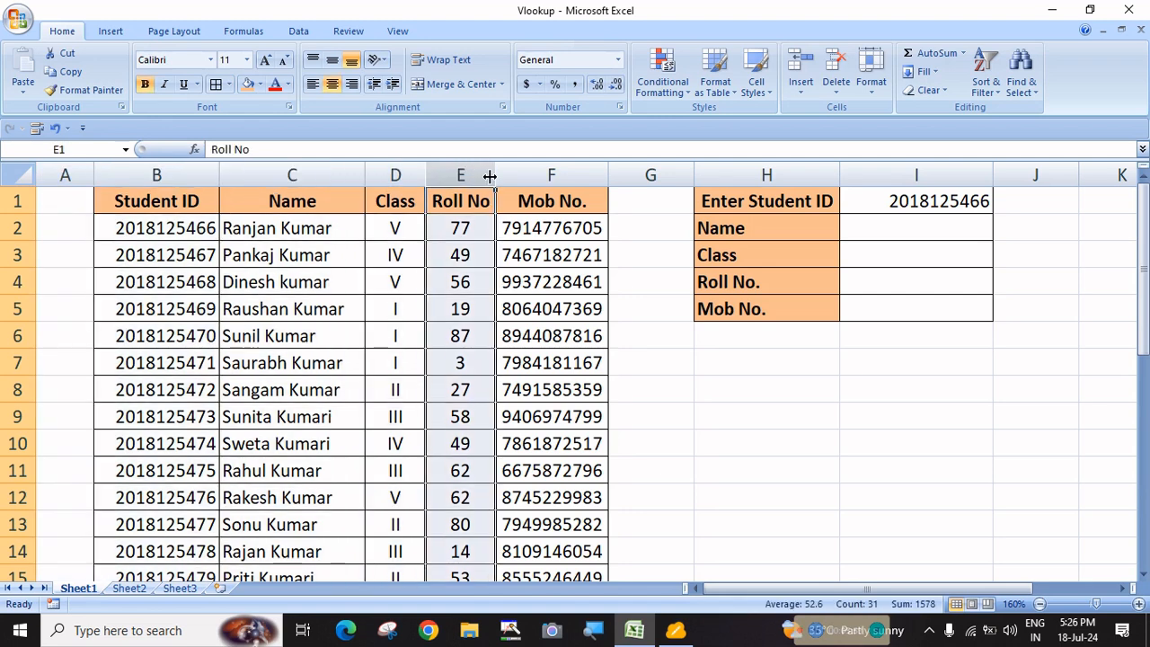
pyautogui.click(566, 169)
pyautogui.click(891, 231)
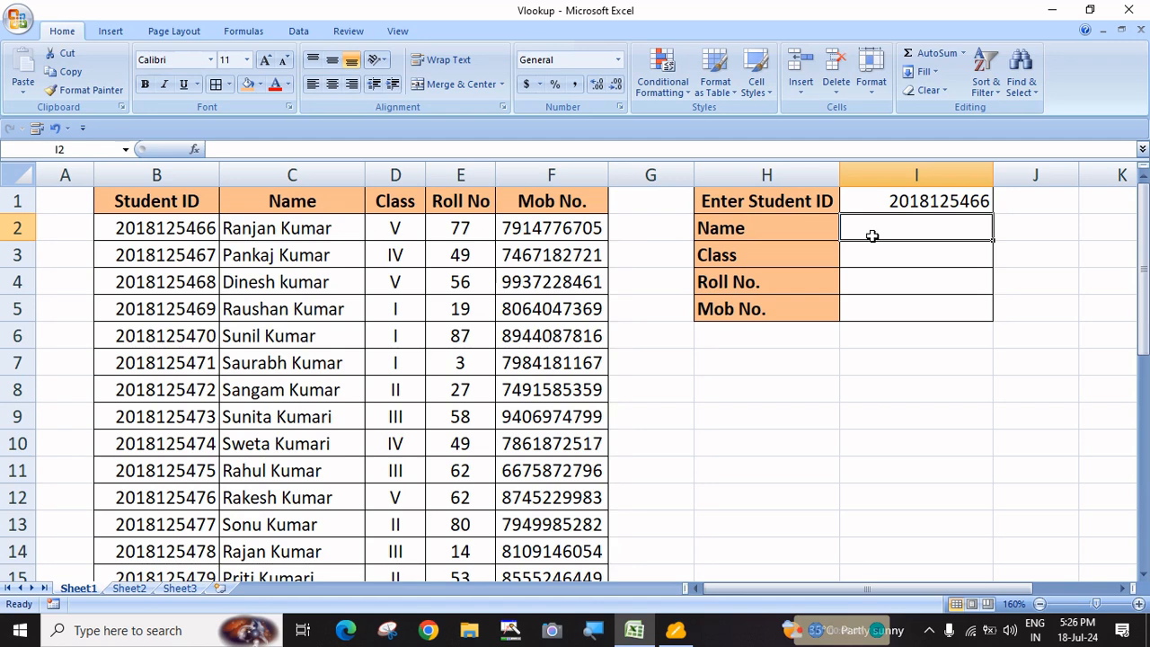
# Start a VLOOKUP in I2 using I1 as the lookup value and the table as range
pyautogui.write('=vl')
pyautogui.press('Tab')
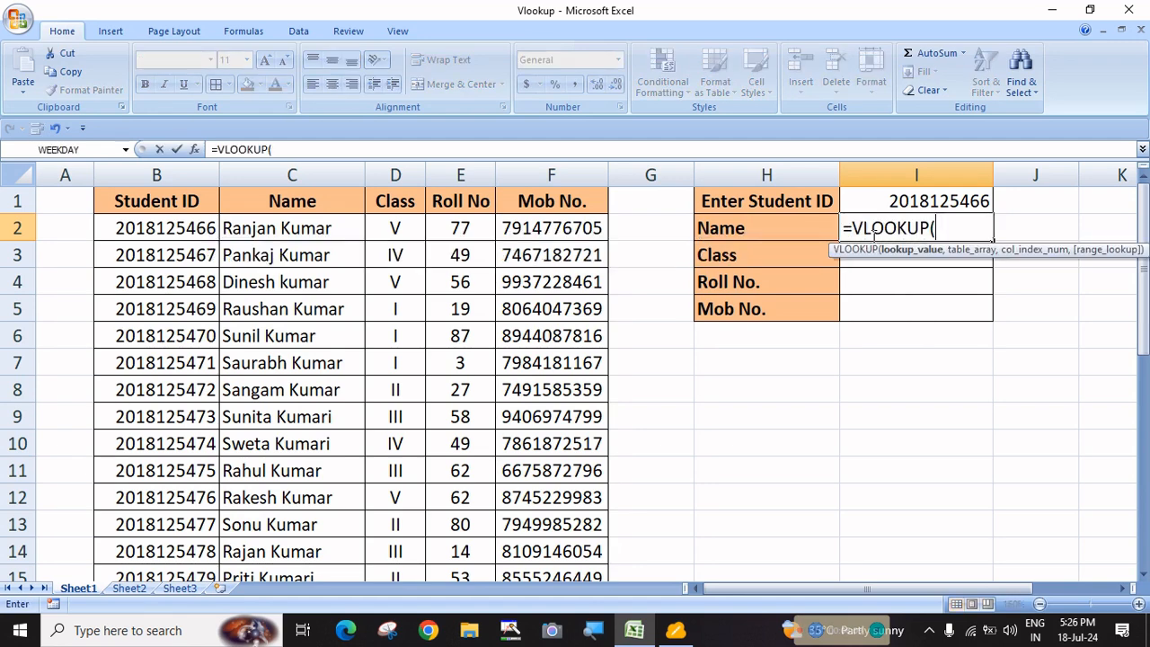
pyautogui.click(897, 200)
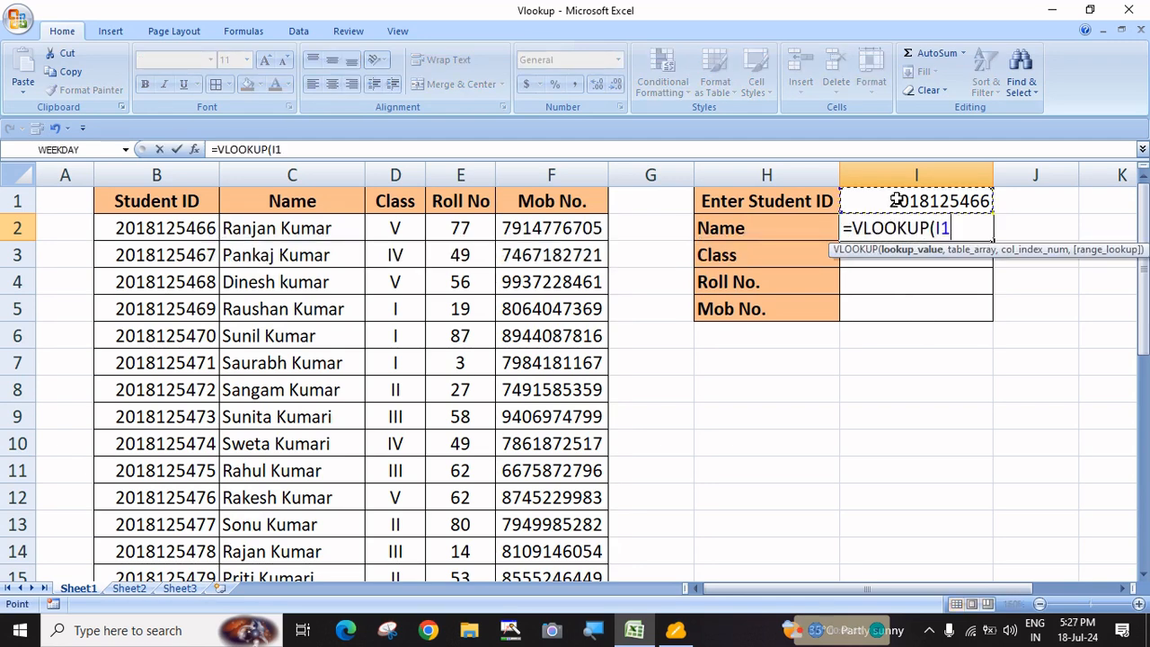
pyautogui.write(',')
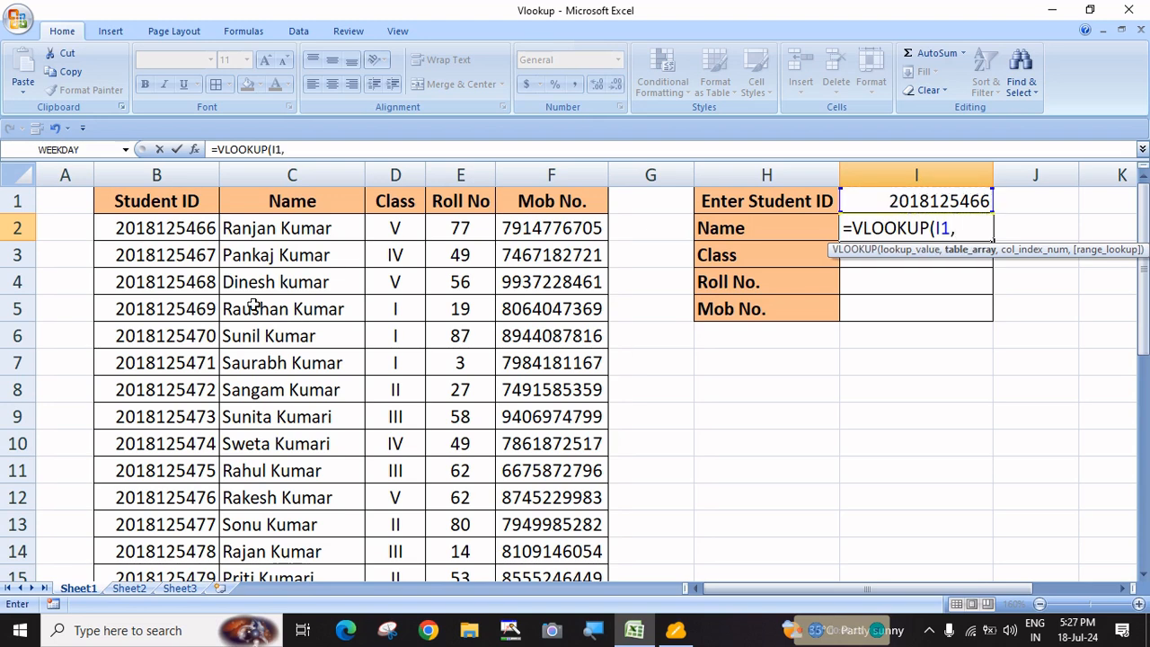
pyautogui.moveTo(135, 205); pyautogui.dragTo(584, 539)
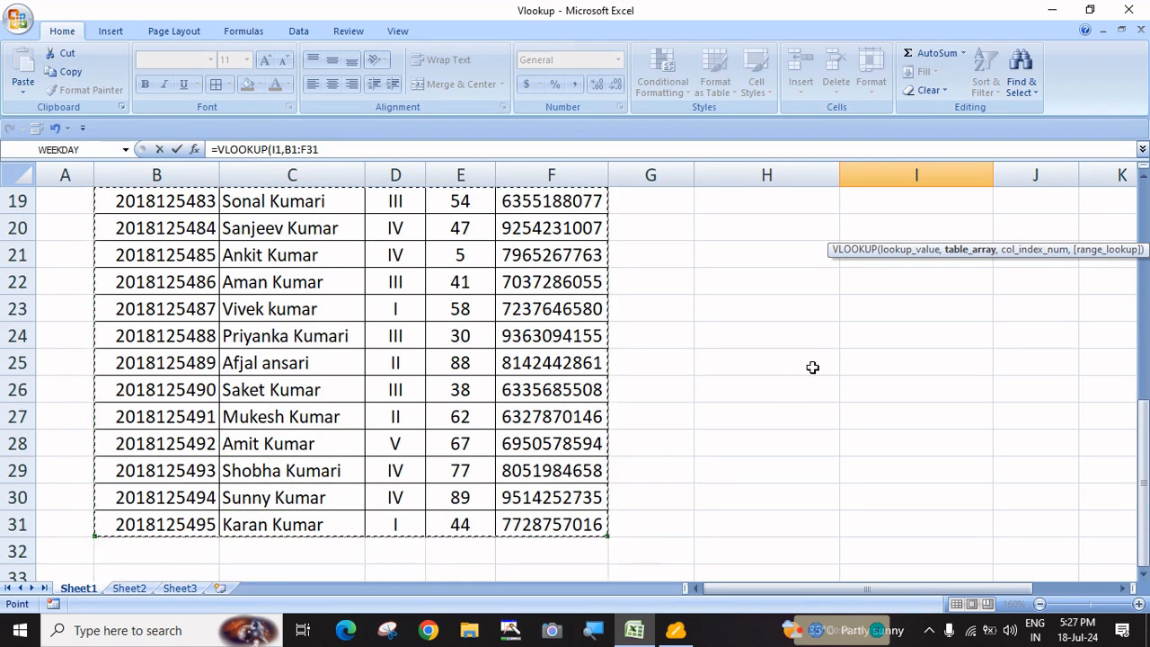
pyautogui.scroll(6, 812, 368)
# Replace the range with B1:F31 and add column index 2 for names
pyautogui.press('BackSpace')
pyautogui.press('BackSpace')
pyautogui.press('BackSpace')
pyautogui.press('BackSpace')
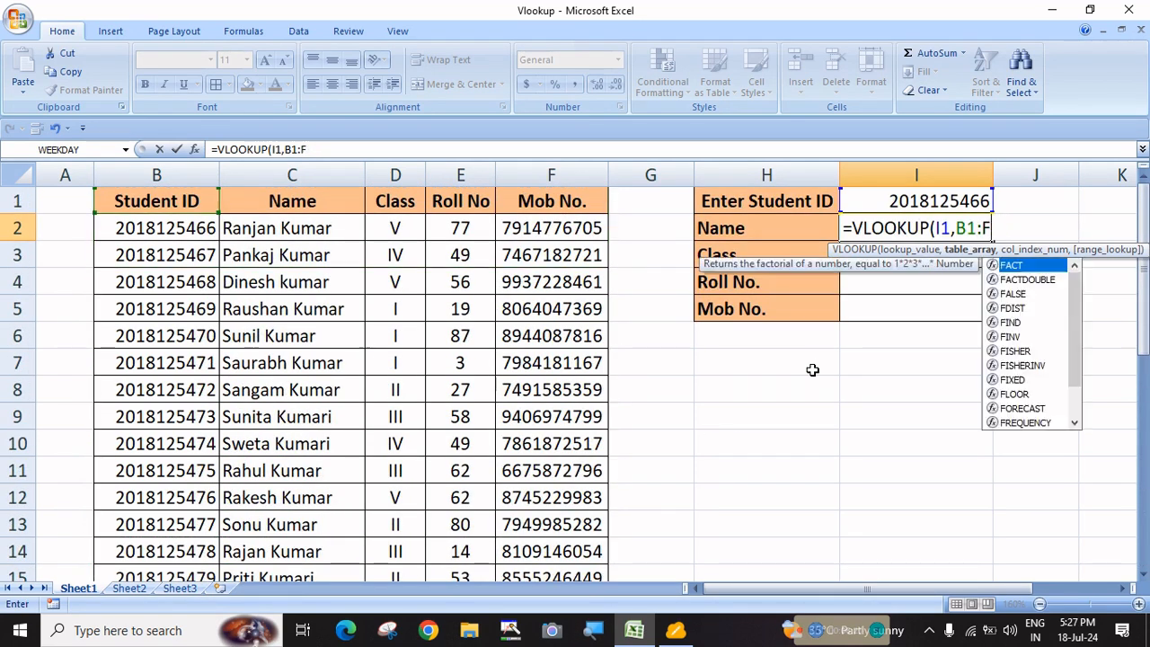
pyautogui.press('BackSpace')
pyautogui.press('BackSpace')
pyautogui.moveTo(213, 174); pyautogui.dragTo(557, 174)
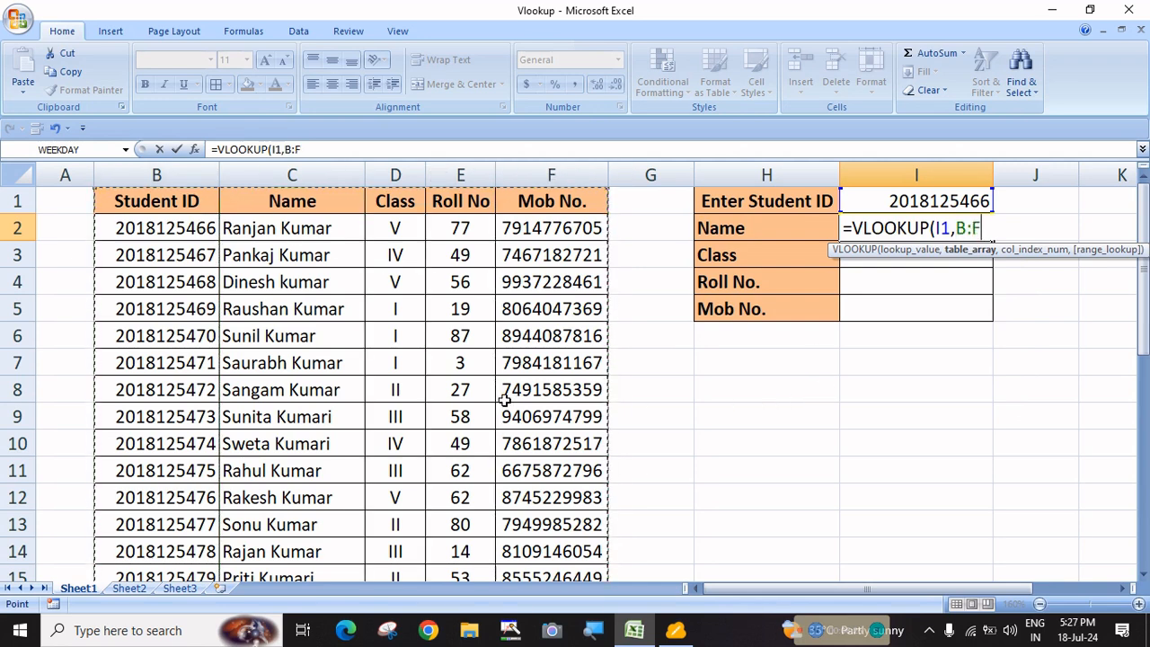
pyautogui.scroll(-4, 502, 398)
pyautogui.scroll(-5, 501, 398)
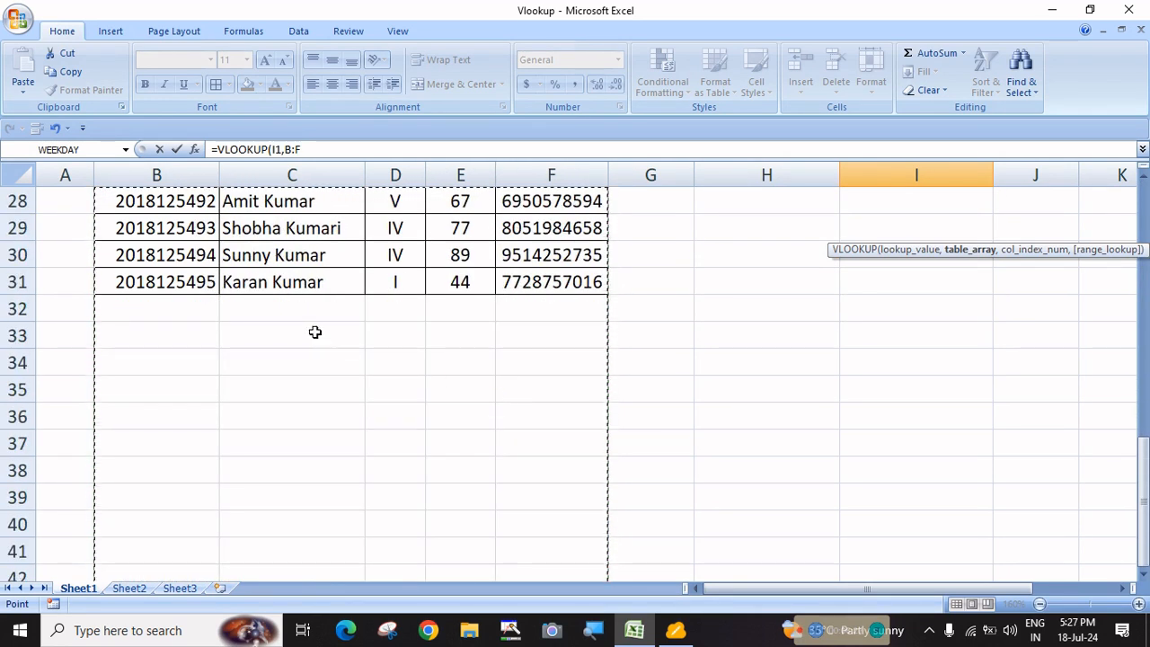
pyautogui.scroll(-9, 359, 407)
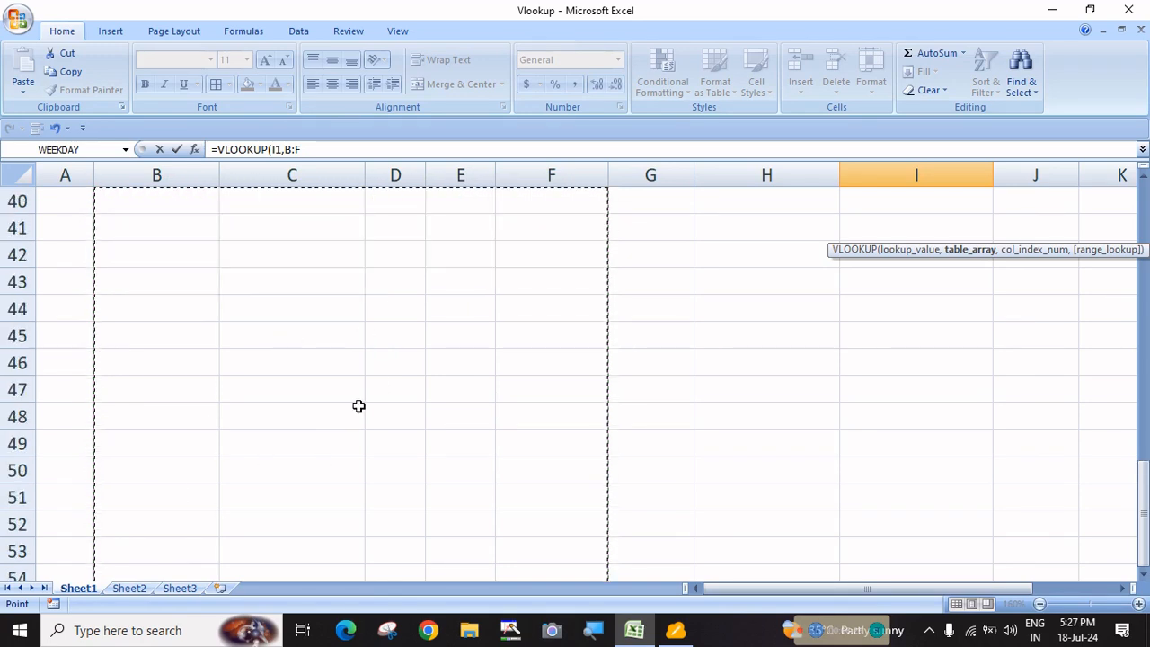
pyautogui.scroll(10, 377, 452)
pyautogui.scroll(8, 377, 452)
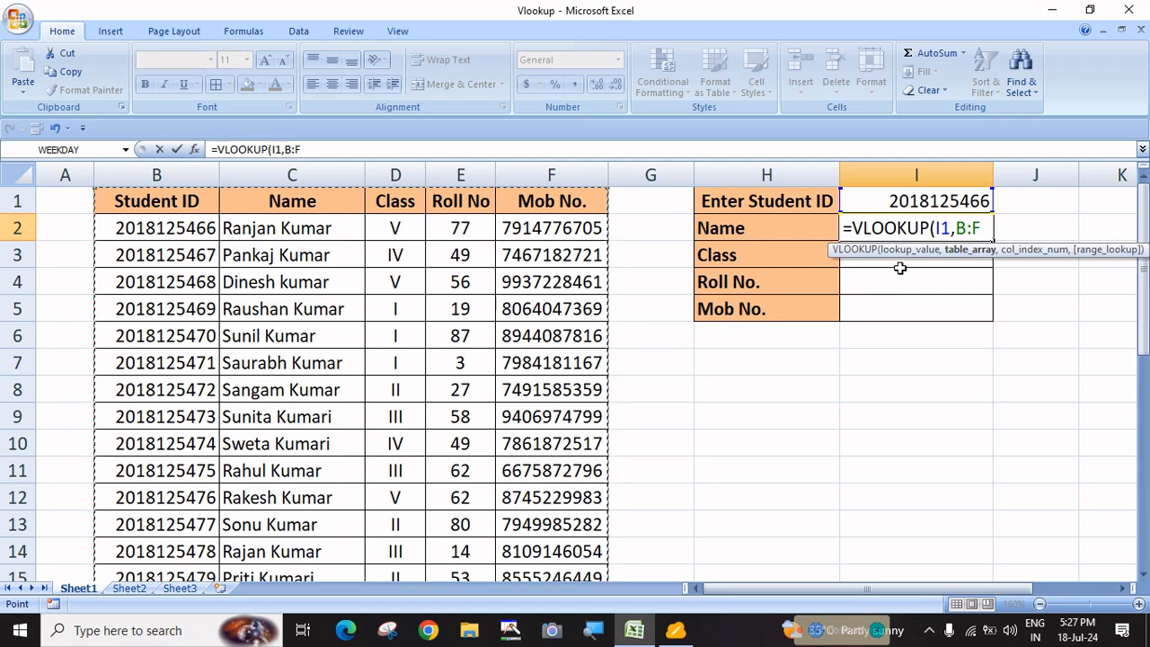
pyautogui.press('BackSpace')
pyautogui.press('BackSpace')
pyautogui.press('BackSpace')
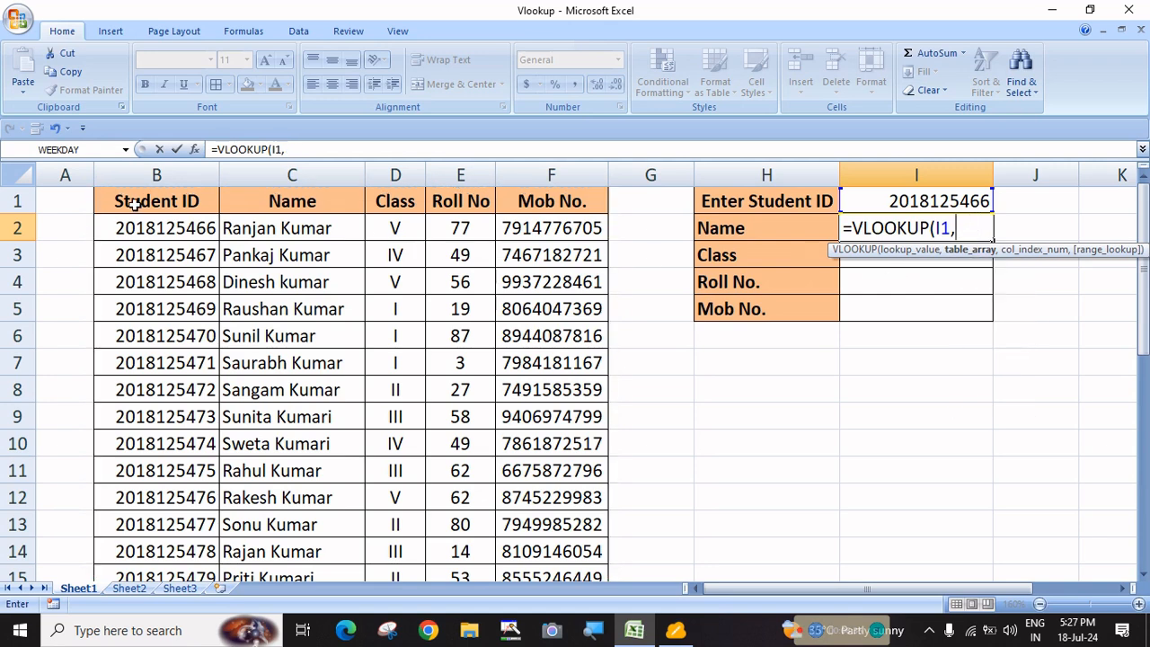
pyautogui.moveTo(135, 204); pyautogui.dragTo(542, 308)
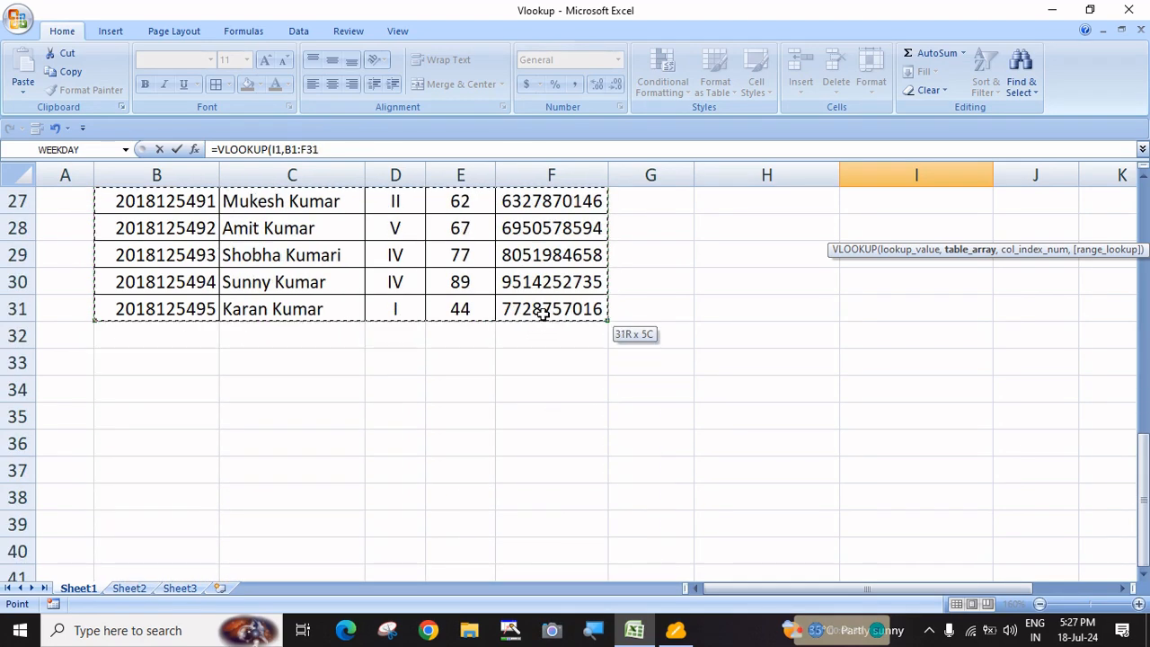
pyautogui.scroll(9, 611, 318)
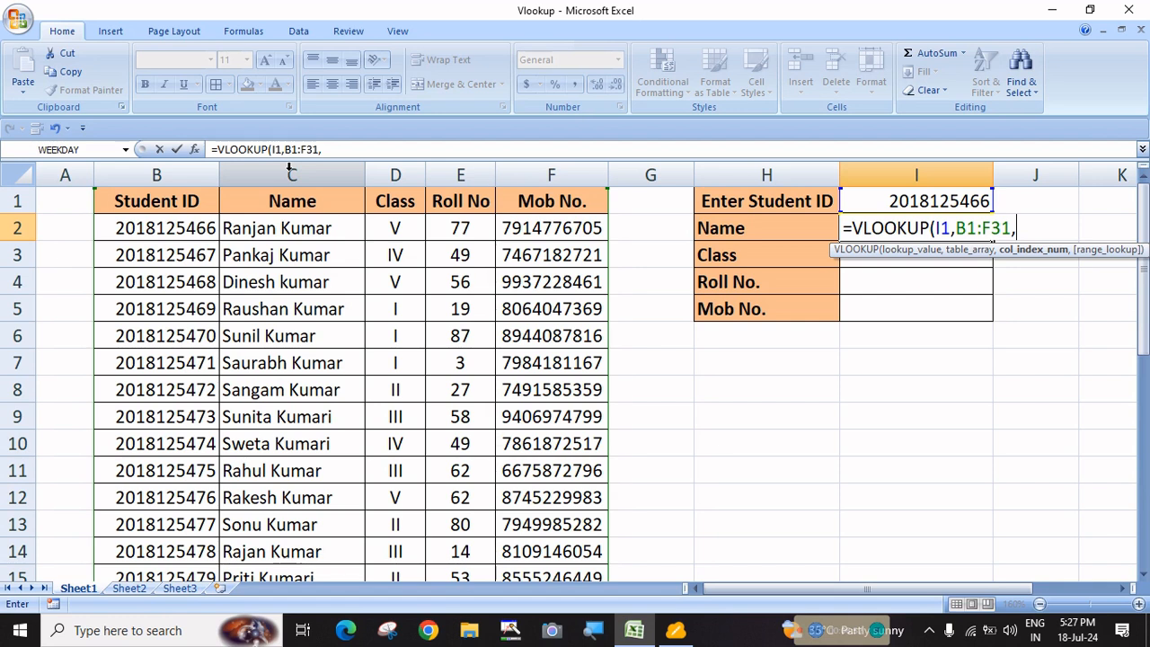
pyautogui.write('2,')
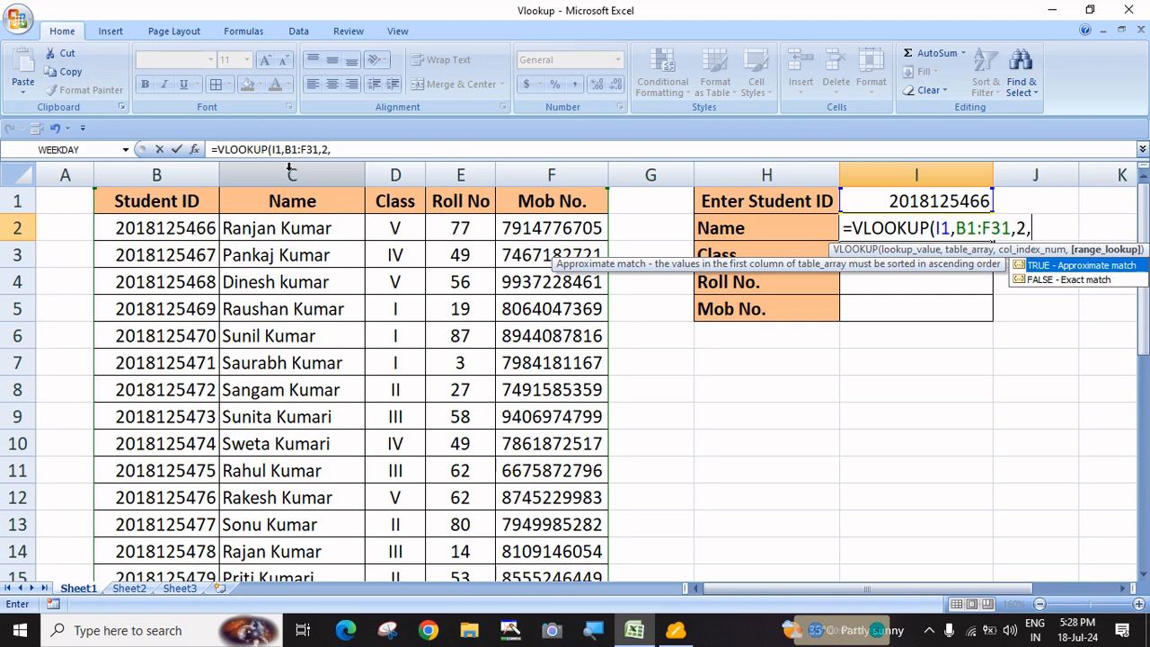
# Finish I2 as =VLOOKUP(I1,B1:F31,2,FALSE) for an exact match and enter it
pyautogui.press('Down')
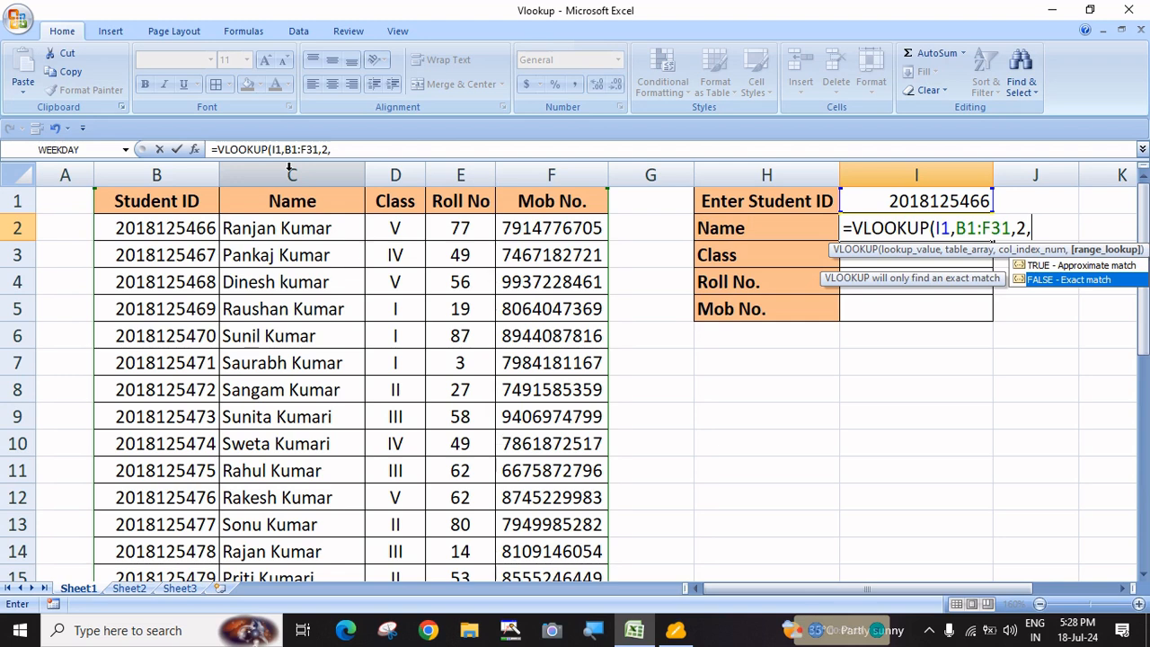
pyautogui.press('Tab')
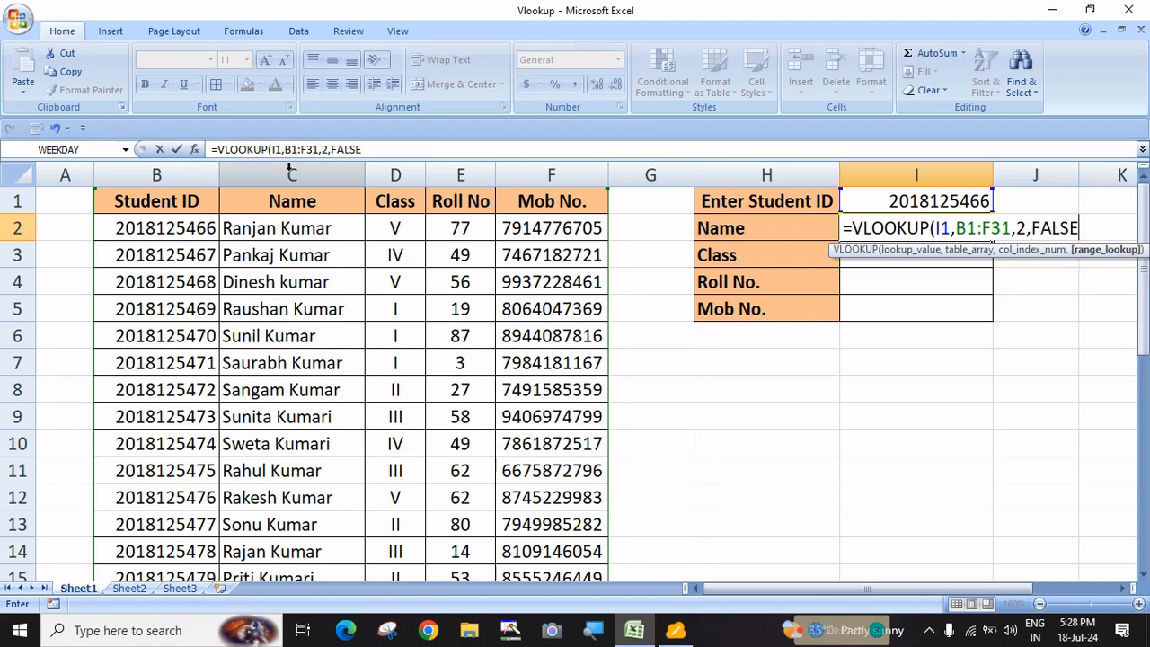
pyautogui.press('BackSpace')
pyautogui.press('BackSpace')
pyautogui.press('BackSpace')
pyautogui.press('BackSpace')
pyautogui.press('BackSpace')
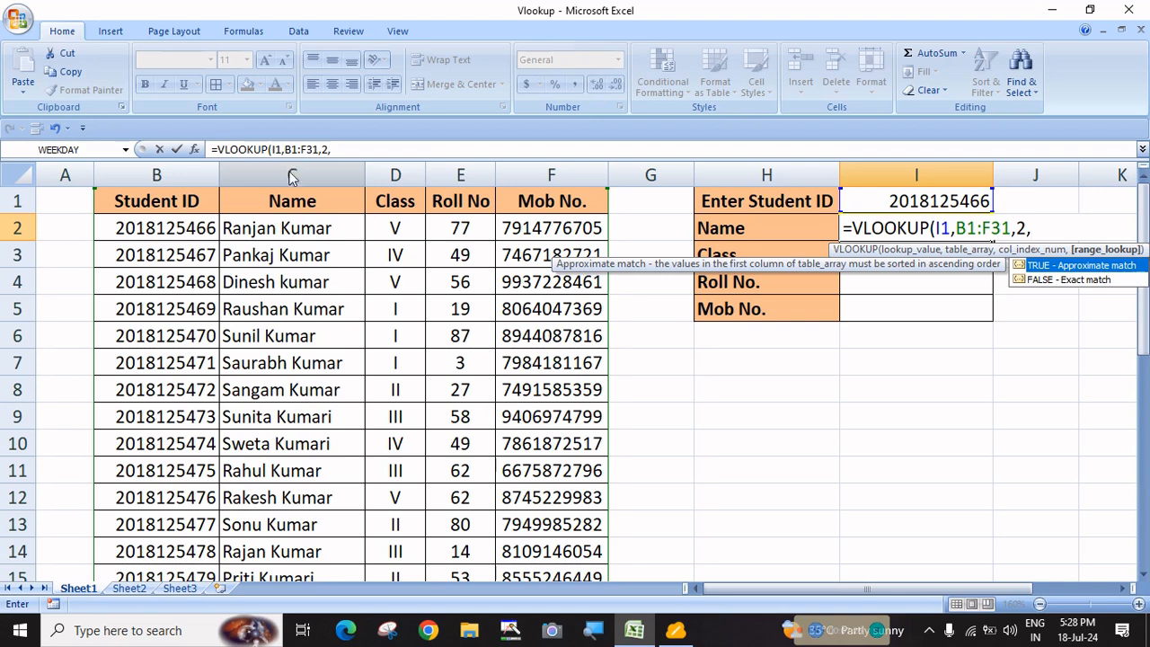
pyautogui.write('FALSE)')
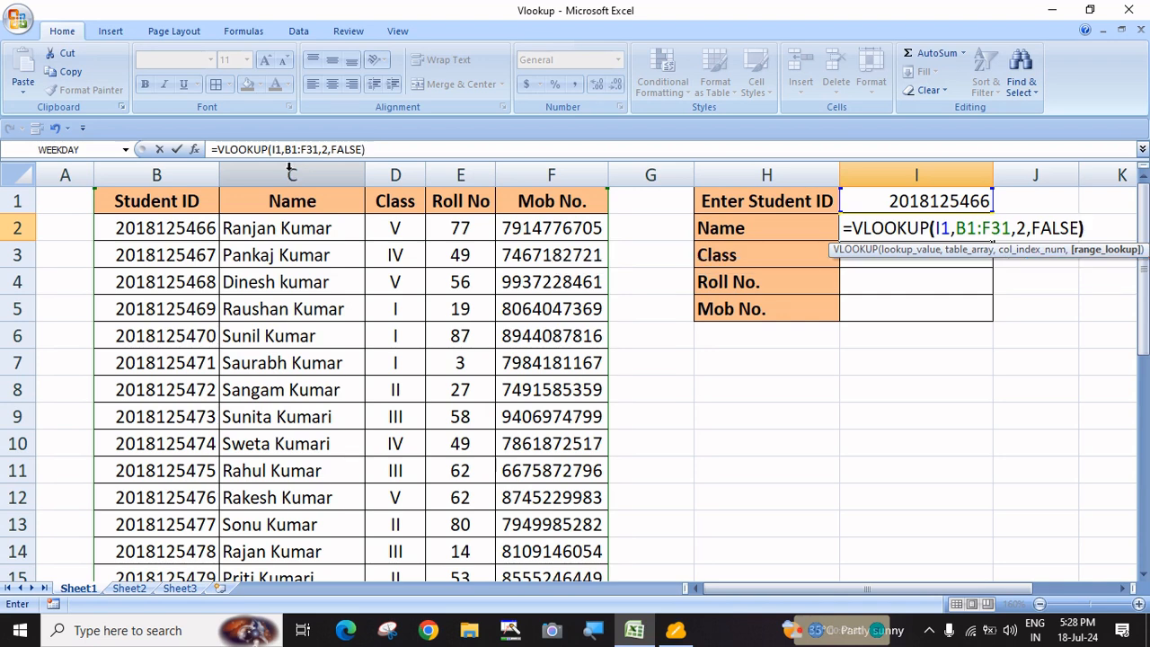
pyautogui.press('Return')
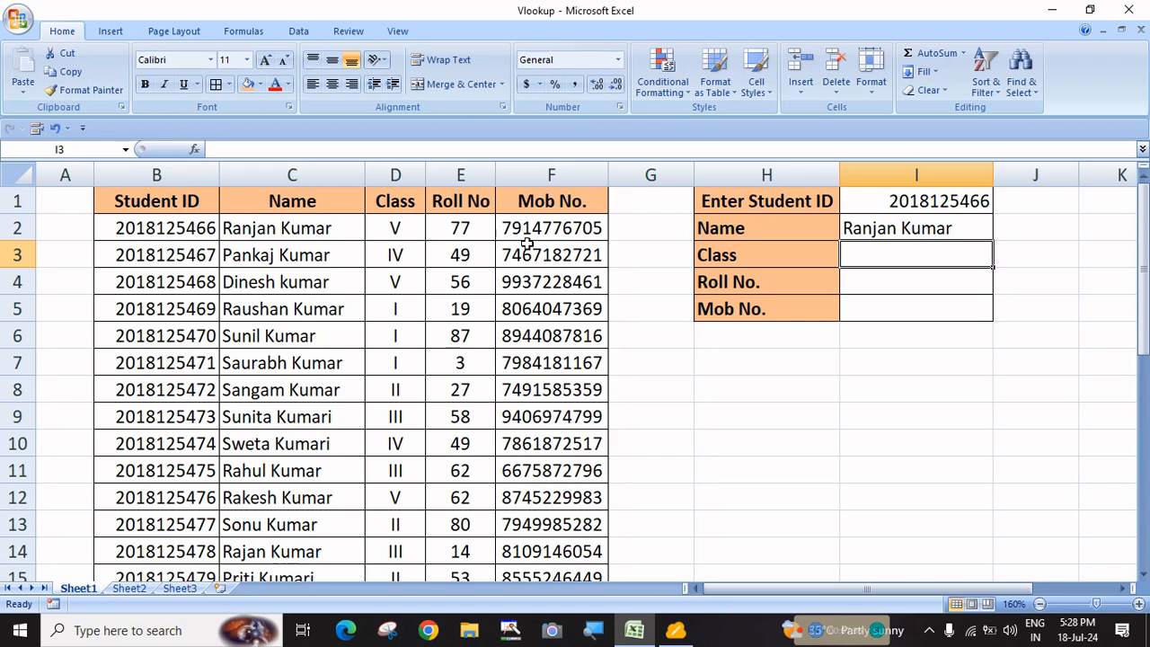
# Left-align the 'Enter Student ID' label in H1 and centre the ID value in I1
pyautogui.click(714, 200)
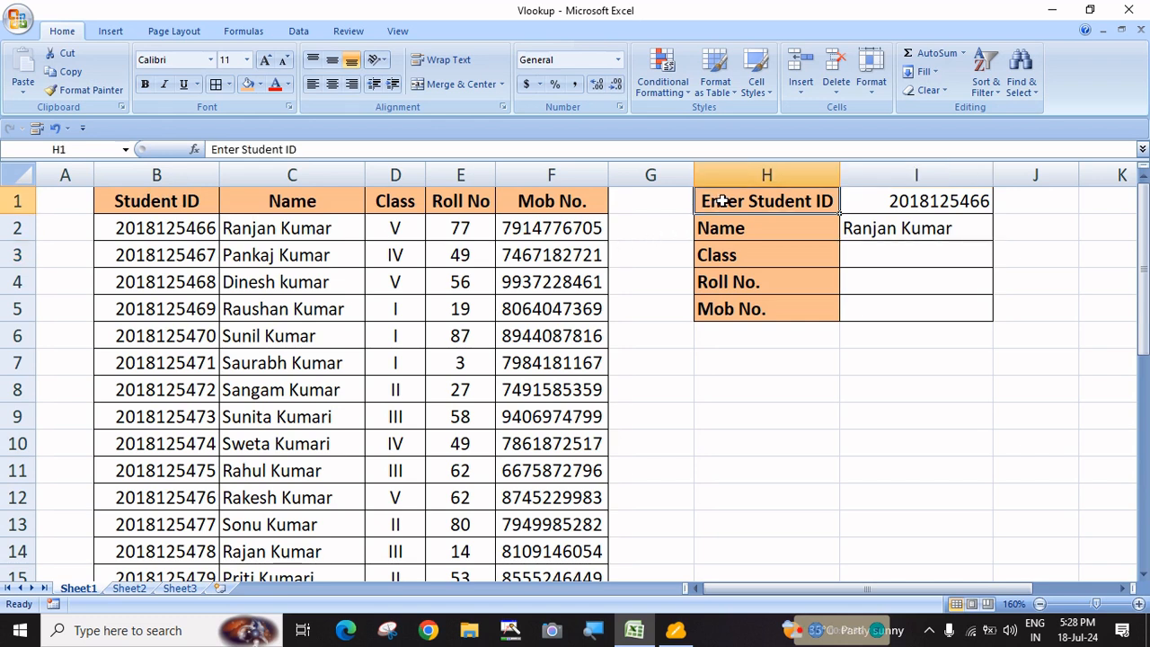
pyautogui.click(313, 84)
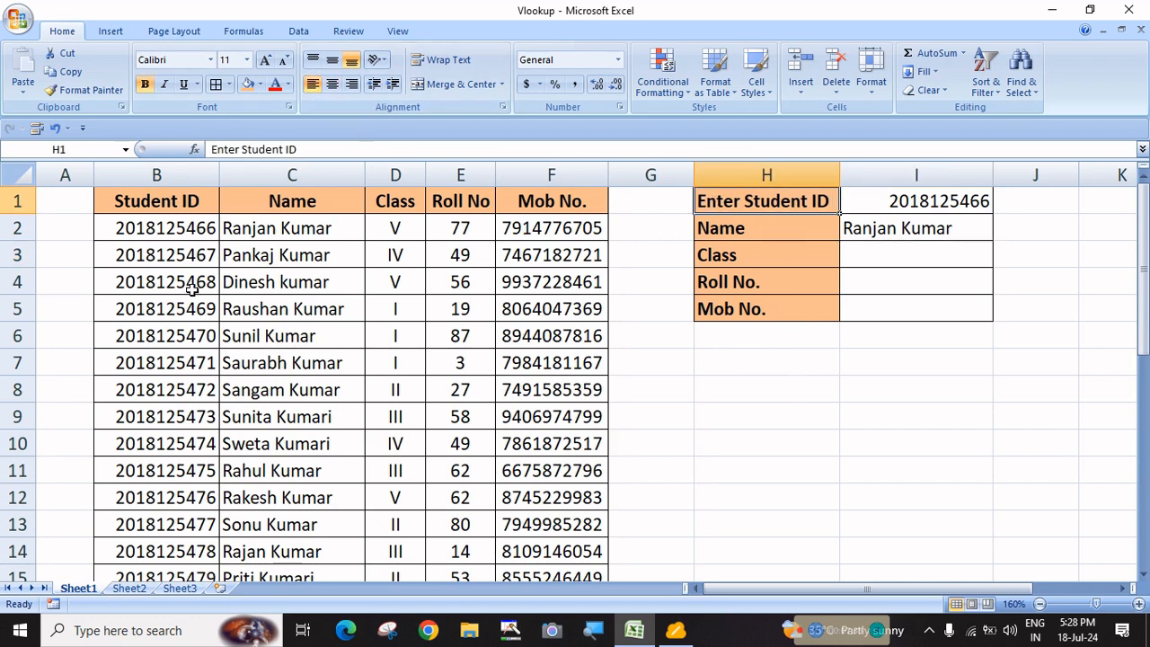
pyautogui.click(948, 199)
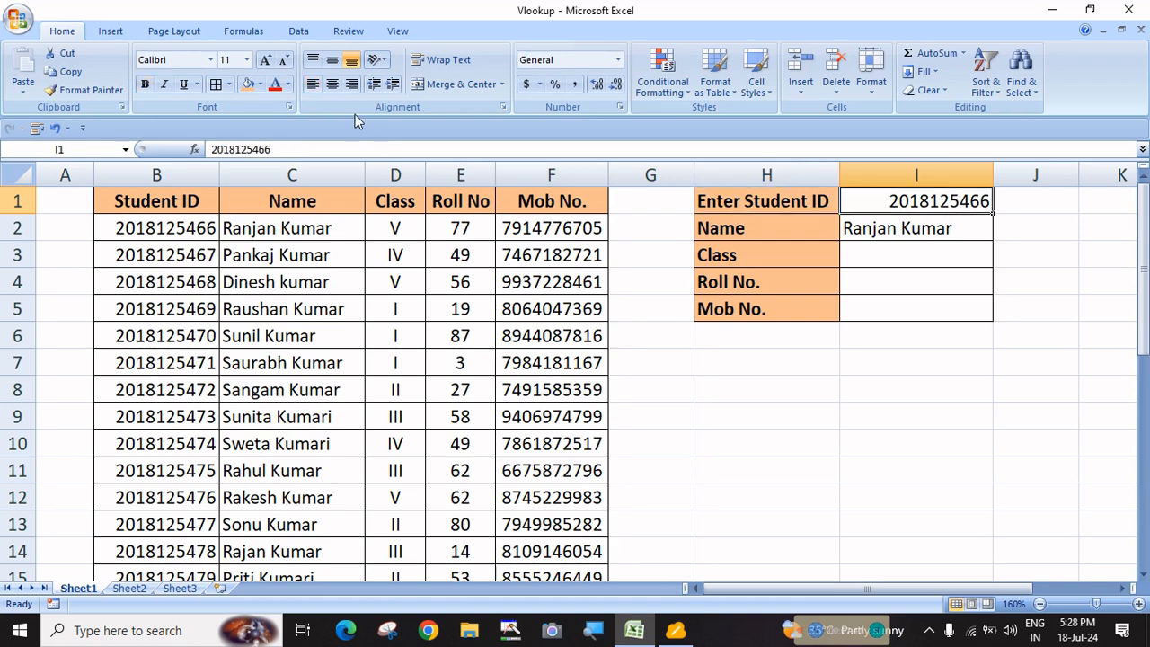
pyautogui.click(332, 84)
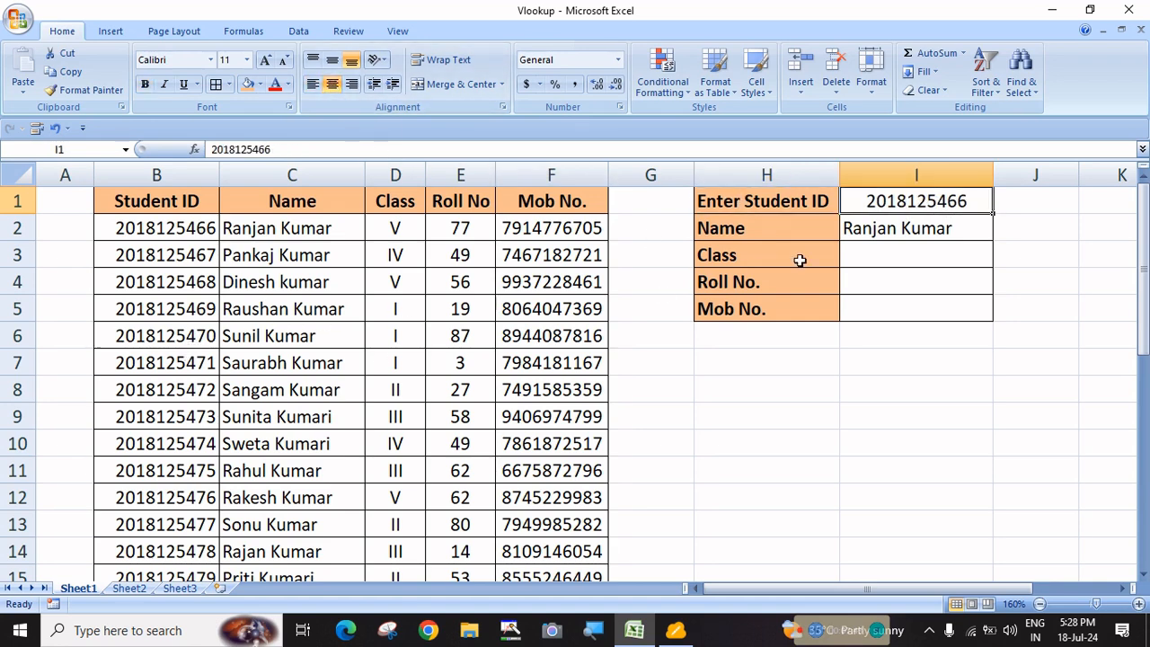
# Change the student ID's last digits to 70 and left-align the ID in I1
pyautogui.doubleClick(974, 205)
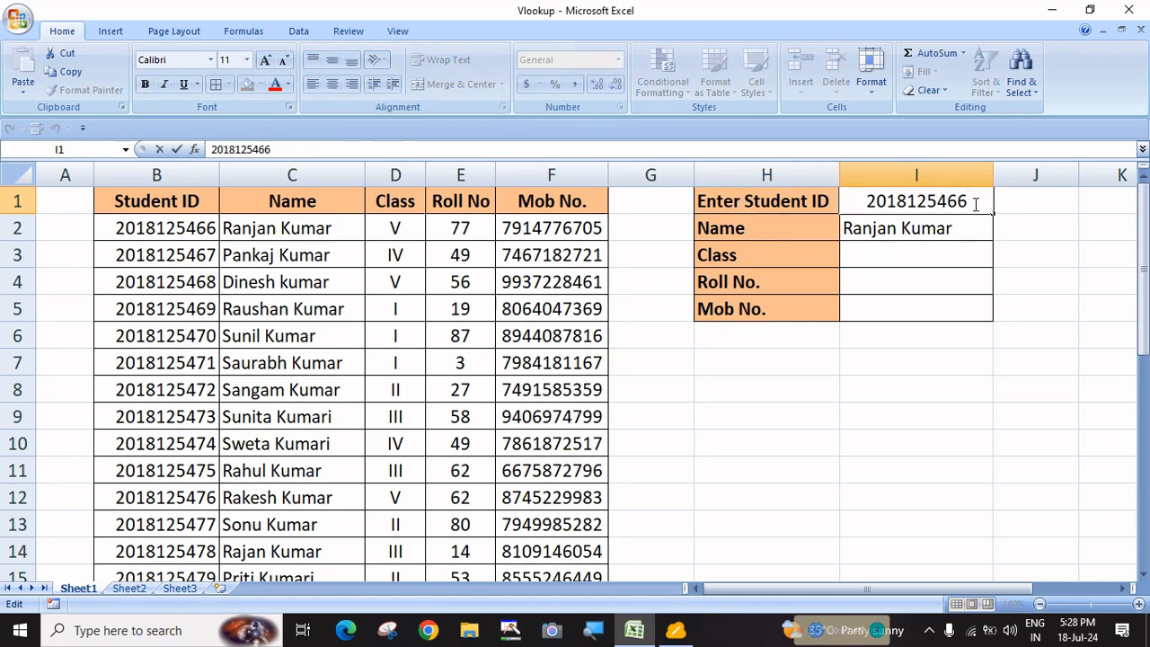
pyautogui.press('BackSpace')
pyautogui.press('BackSpace')
pyautogui.write('70')
pyautogui.press('Return')
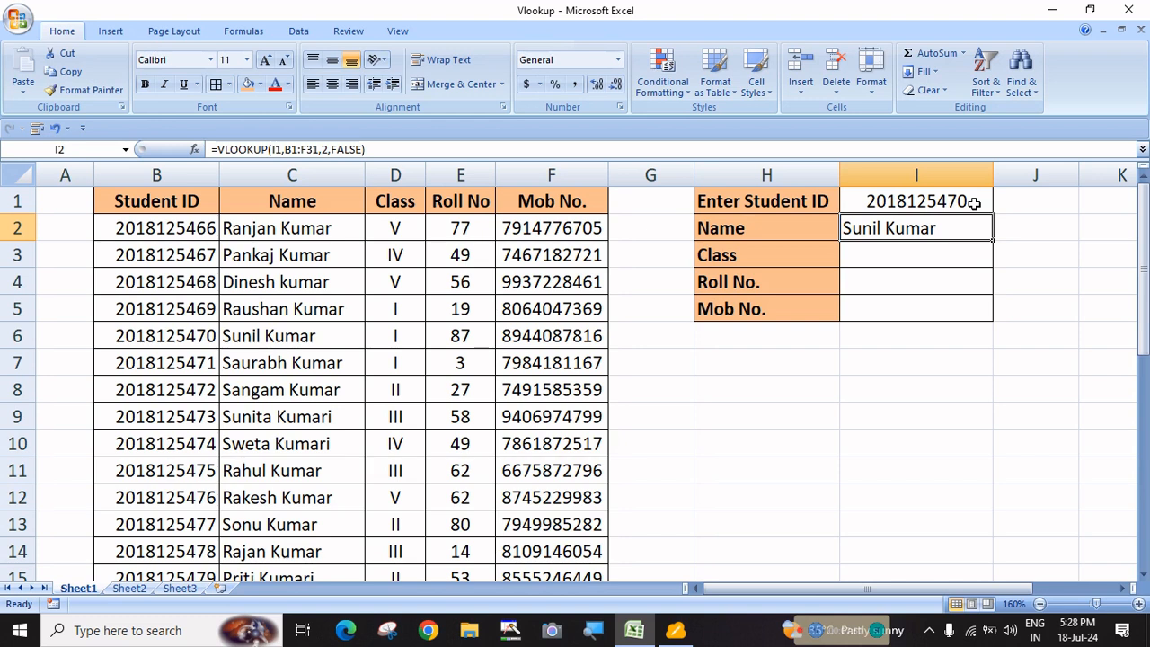
pyautogui.click(939, 202)
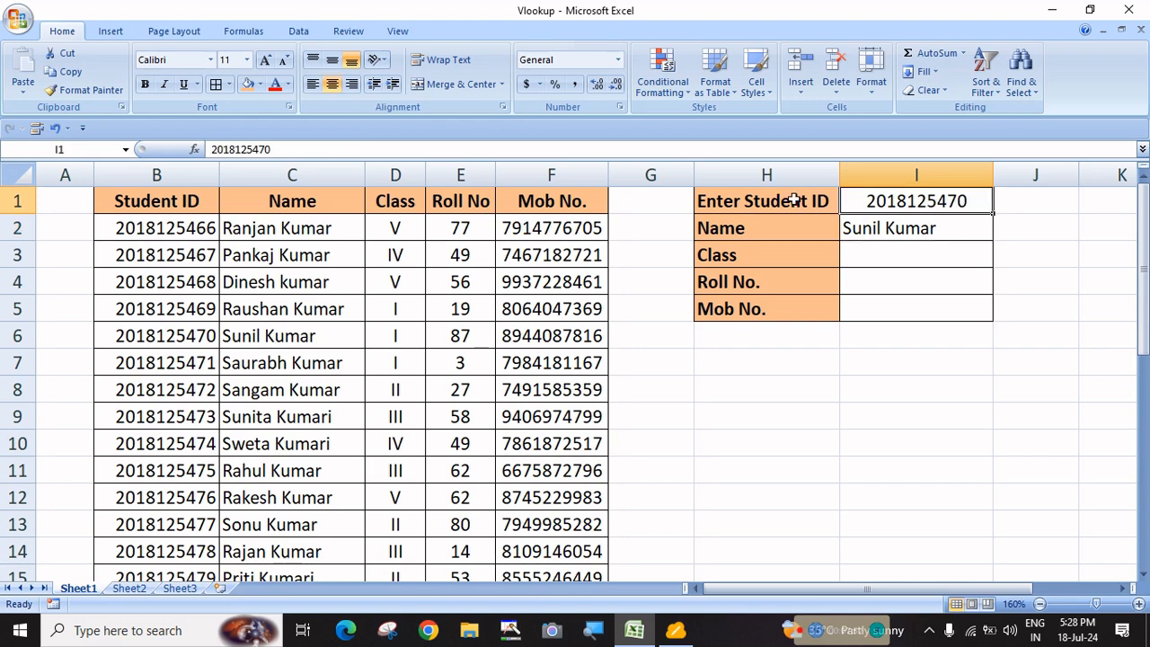
pyautogui.click(313, 86)
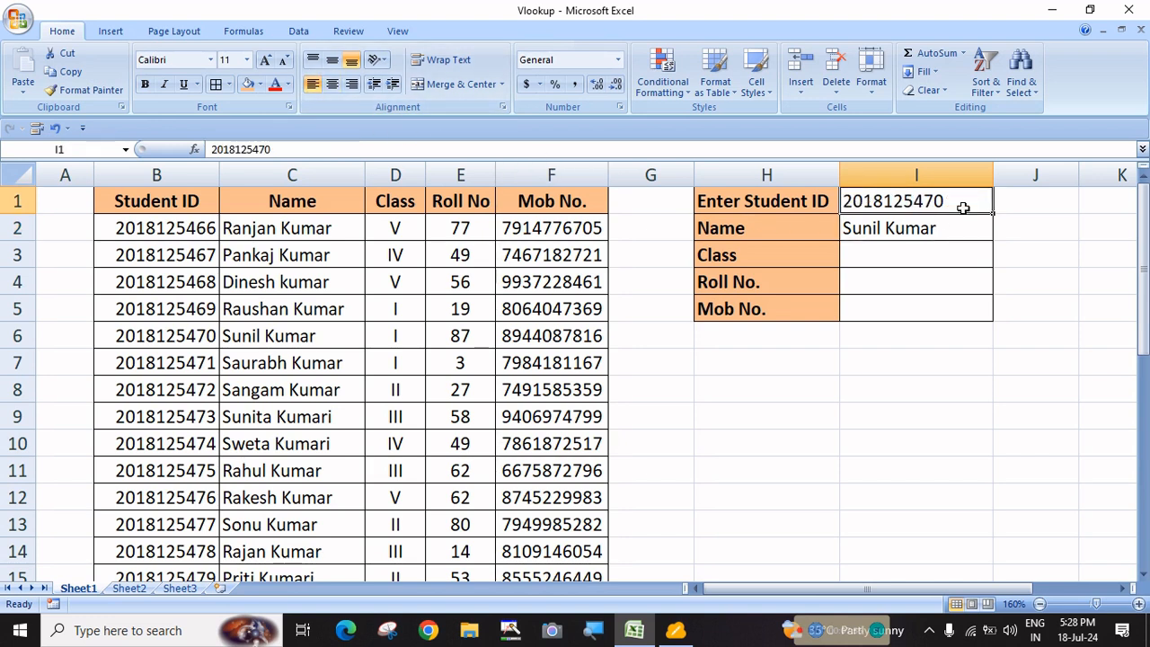
pyautogui.click(897, 230)
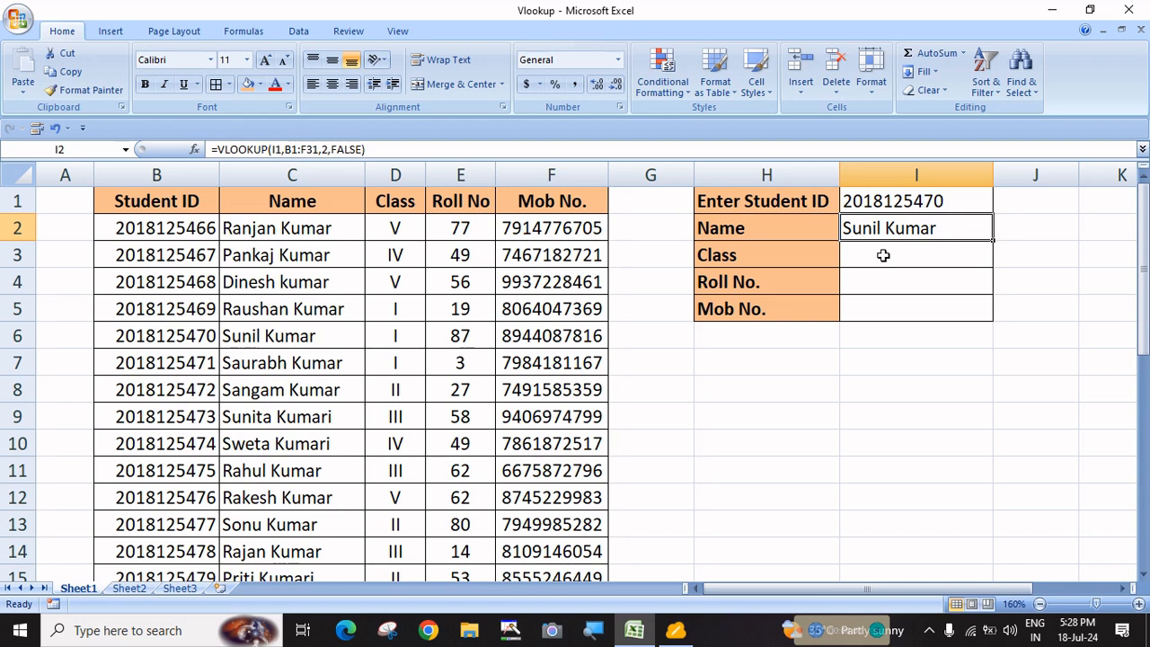
pyautogui.click(884, 256)
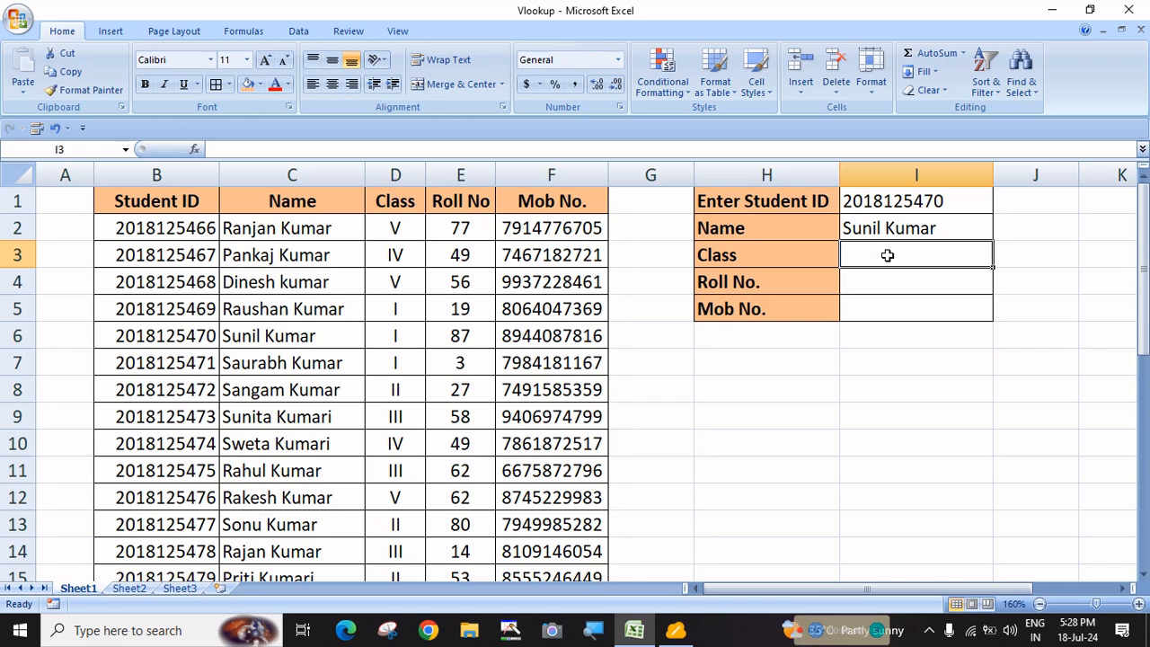
pyautogui.click(935, 230)
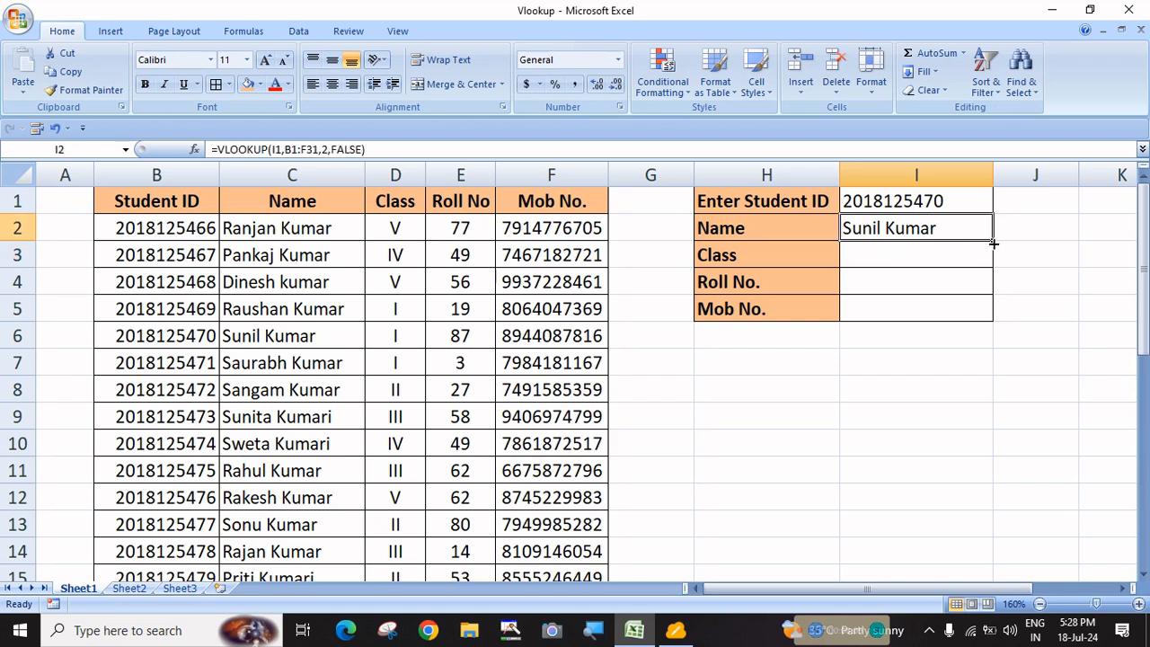
pyautogui.moveTo(992, 240); pyautogui.dragTo(991, 314)
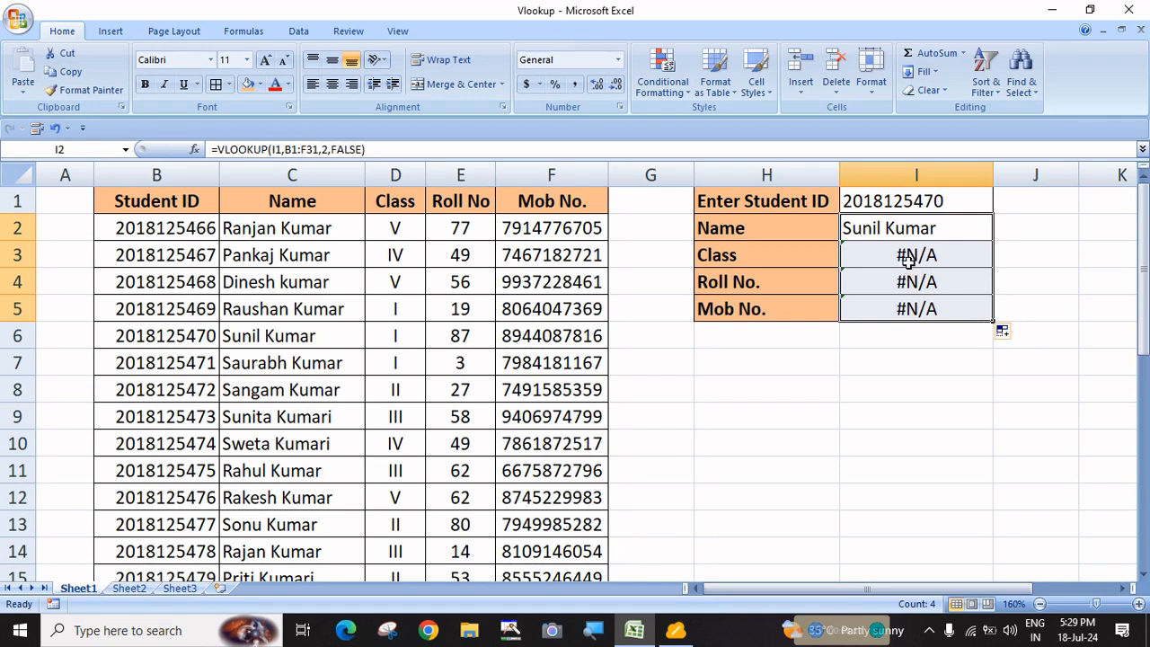
pyautogui.moveTo(906, 257); pyautogui.dragTo(919, 331)
pyautogui.press('Delete')
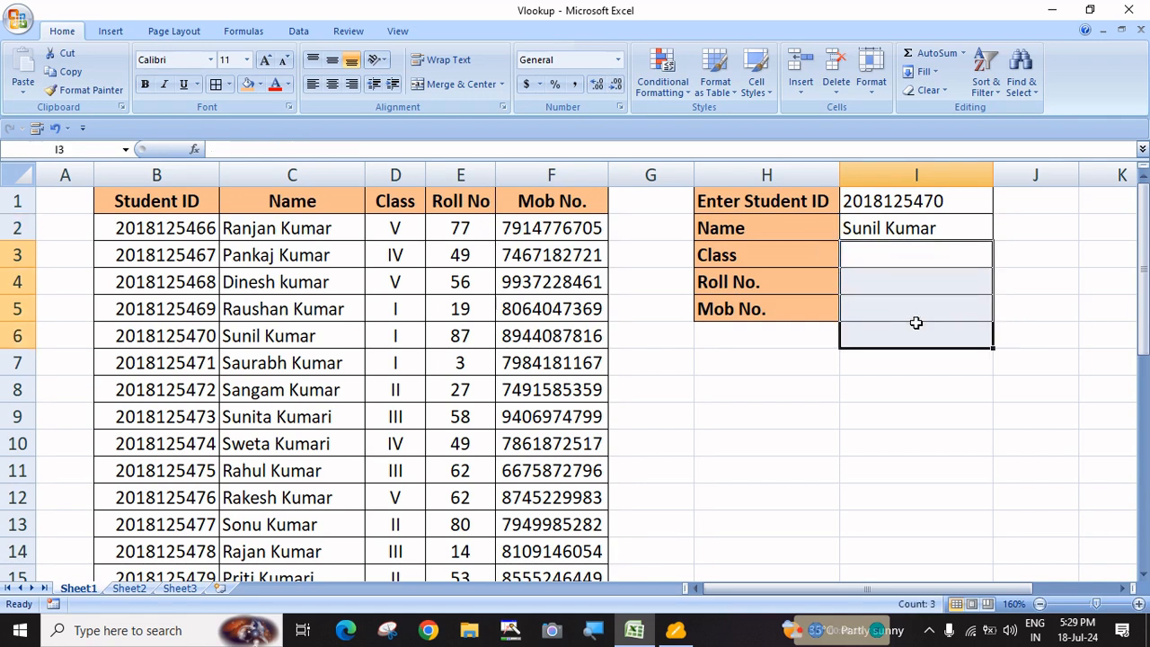
pyautogui.click(952, 261)
pyautogui.click(1054, 262)
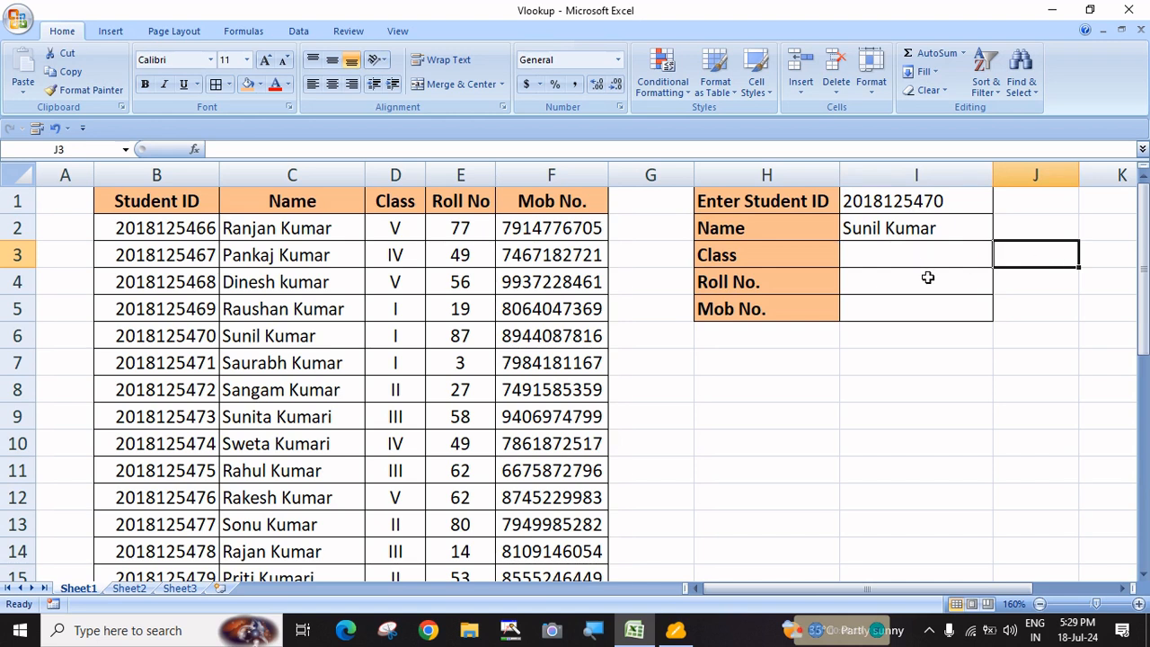
pyautogui.click(877, 259)
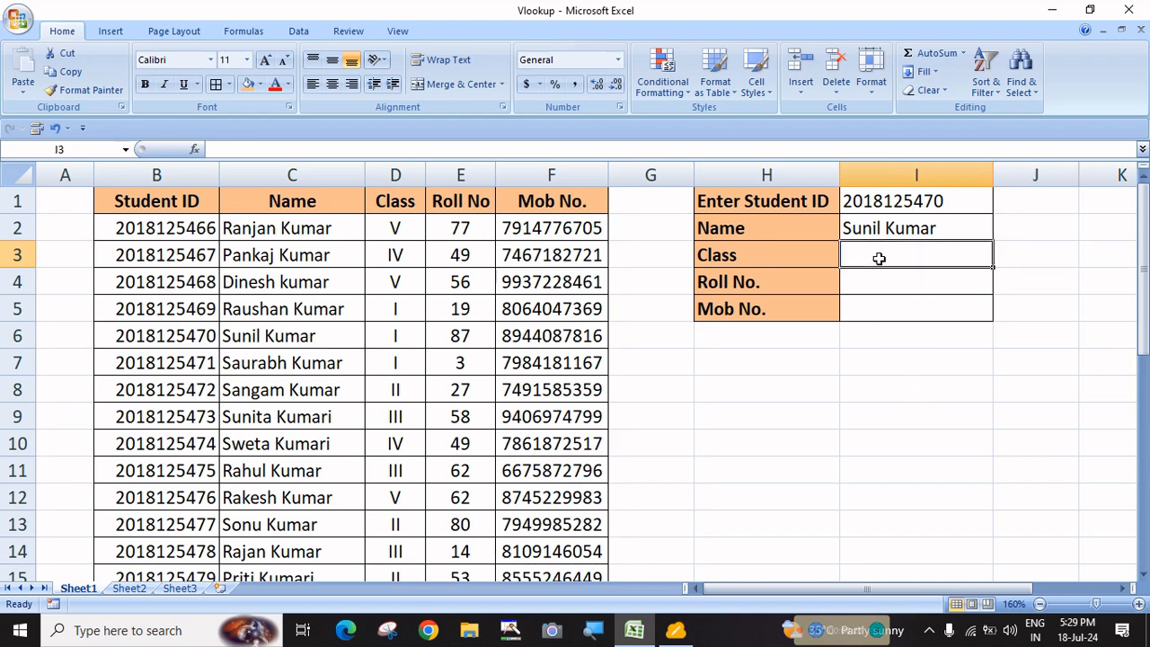
pyautogui.write('=')
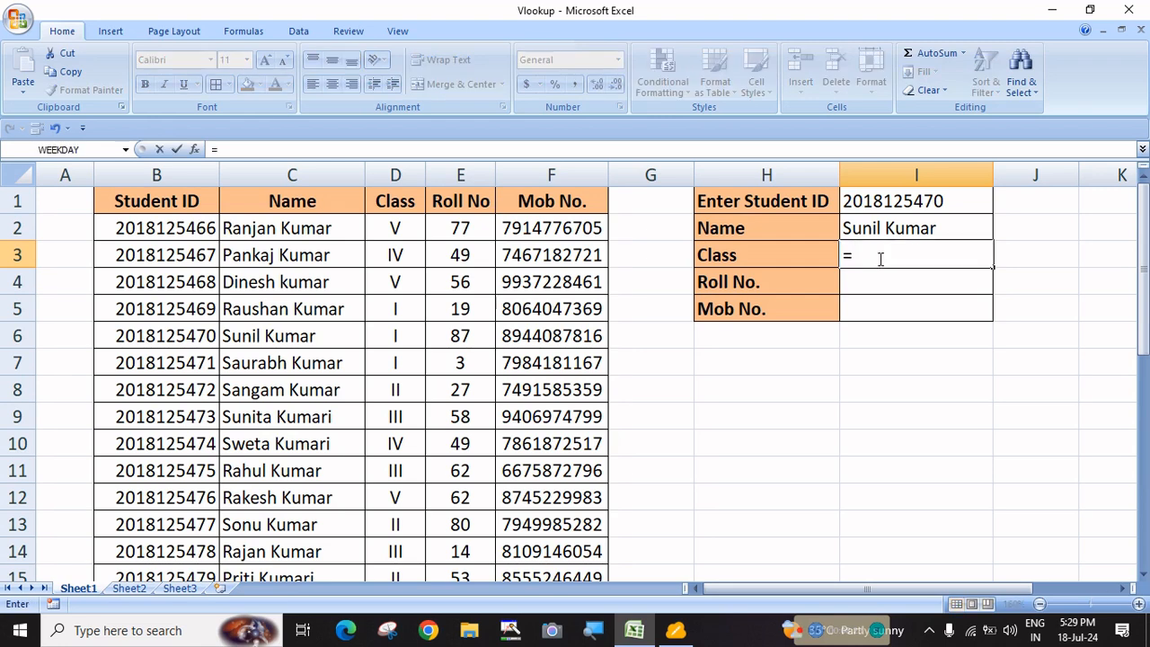
pyautogui.write('vl')
# Enter =VLOOKUP(I1,B:F,3,FALSE) in I3 so the Class cell shows I
pyautogui.press('Tab')
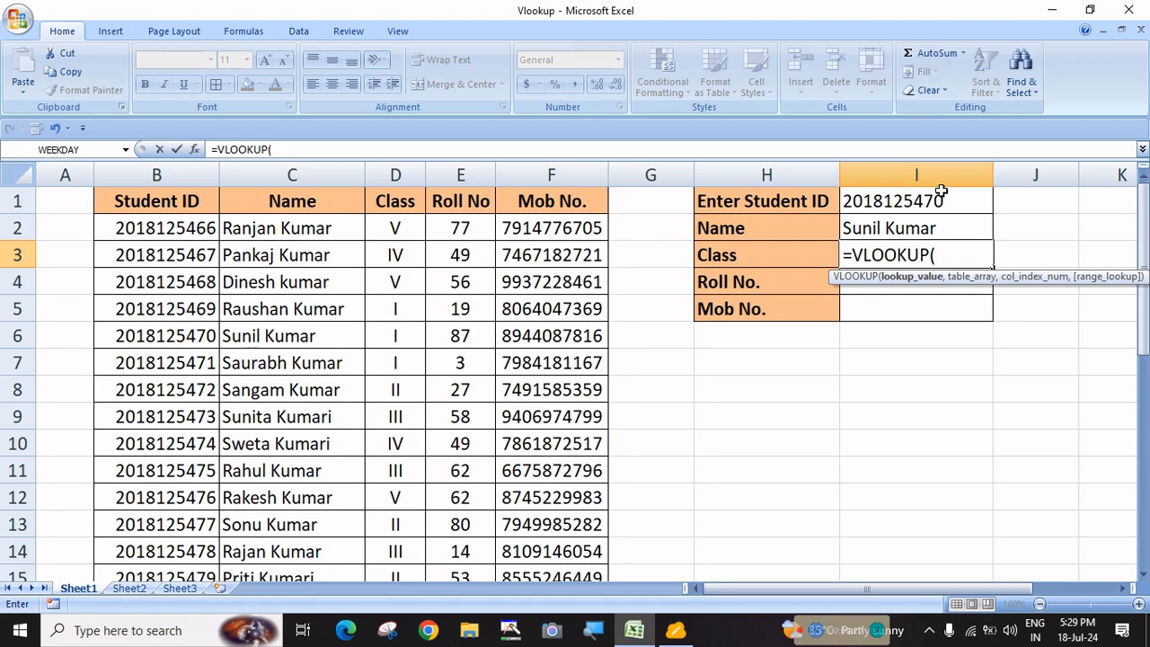
pyautogui.click(912, 201)
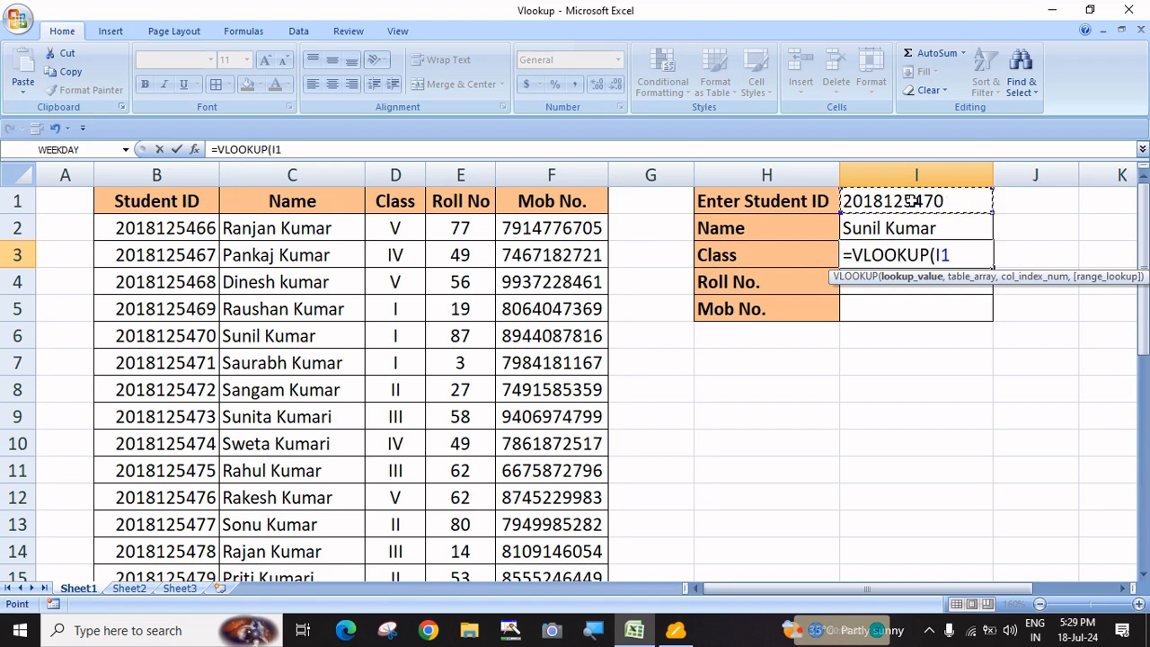
pyautogui.write(',')
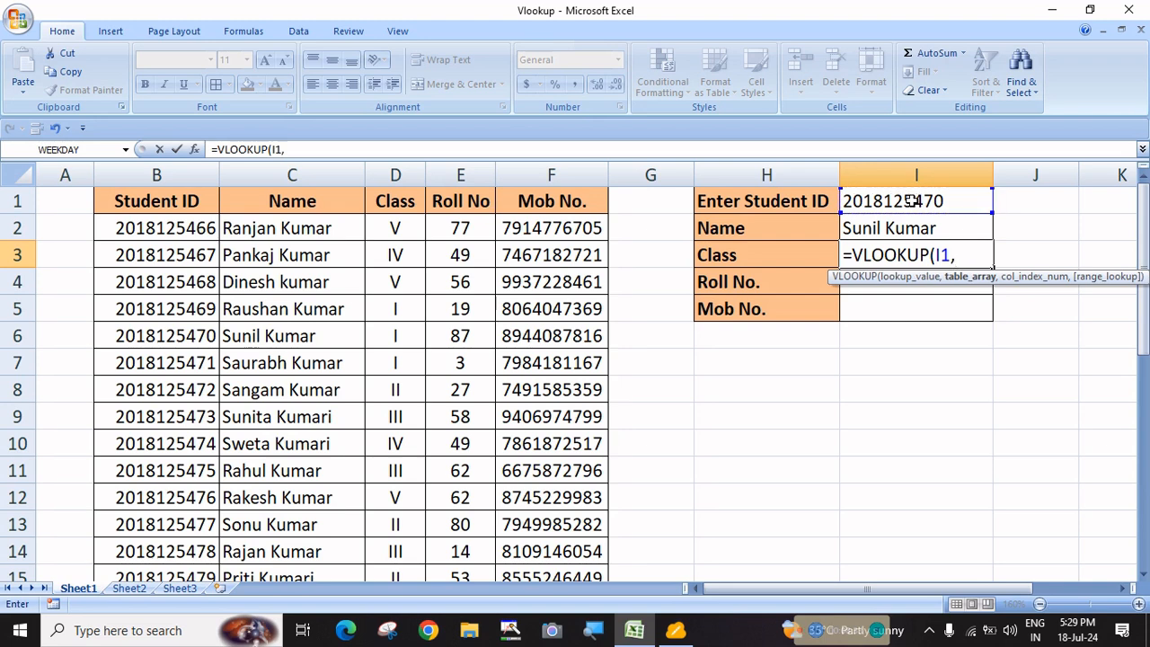
pyautogui.click(140, 171)
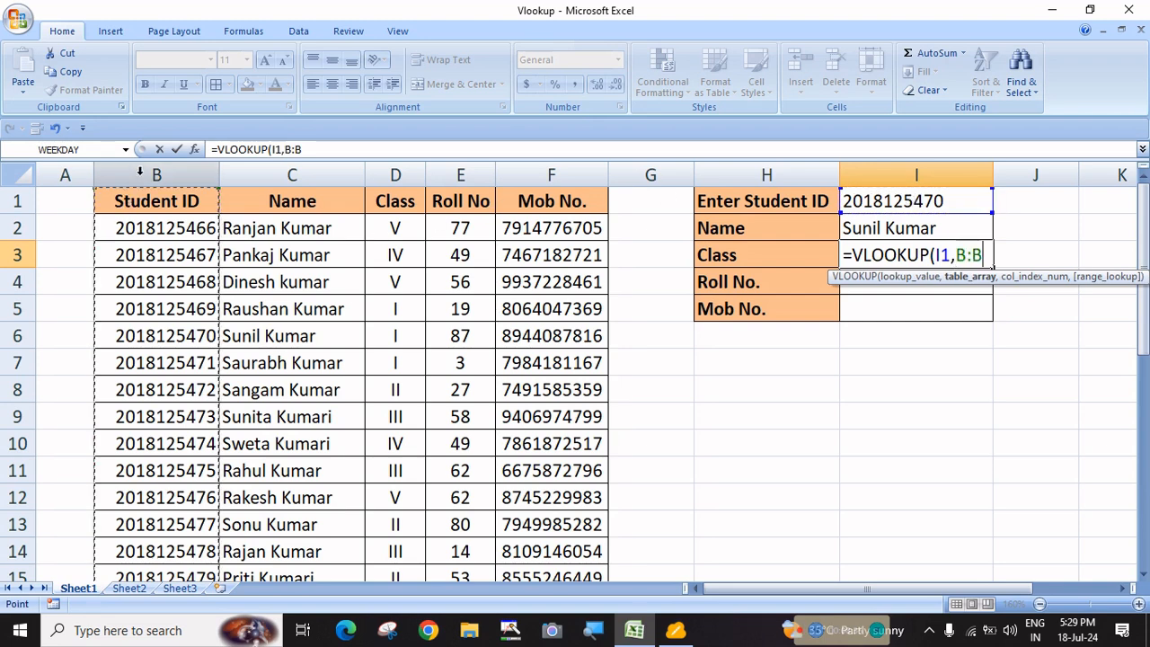
pyautogui.moveTo(140, 170); pyautogui.dragTo(523, 174)
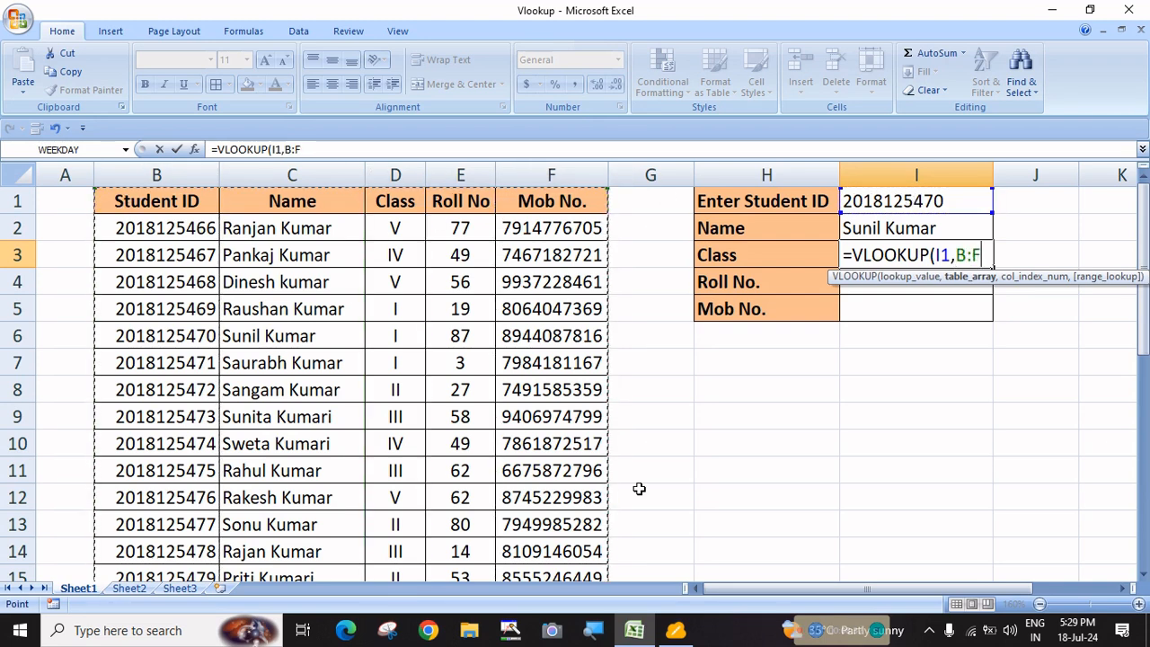
pyautogui.write(',')
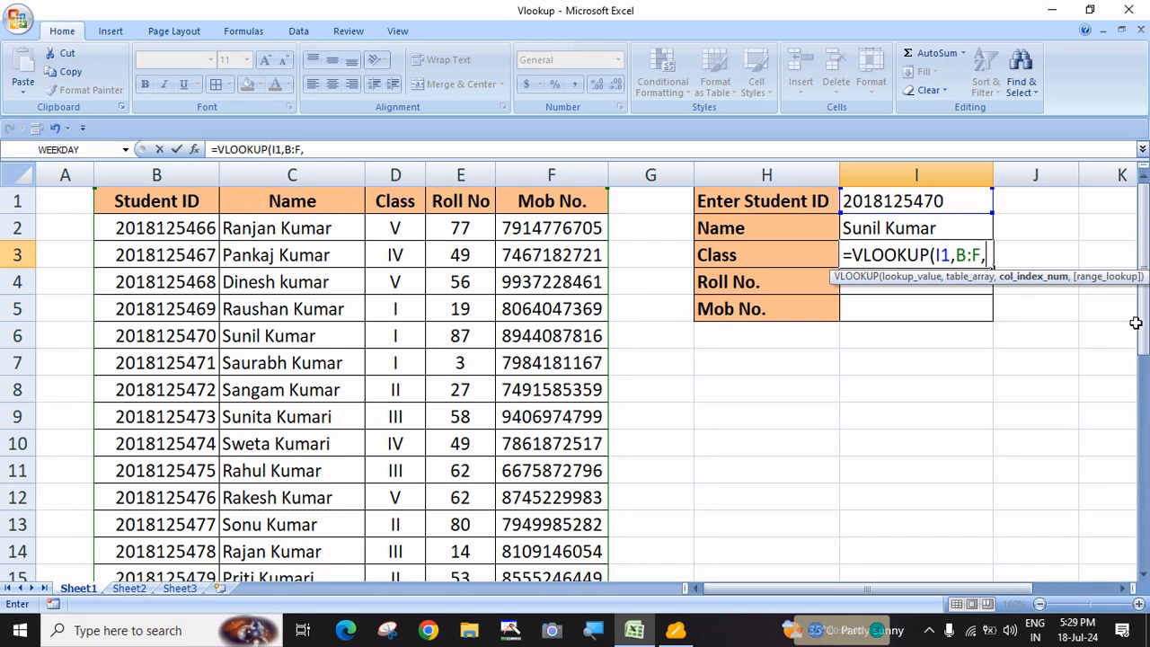
pyautogui.write('3,')
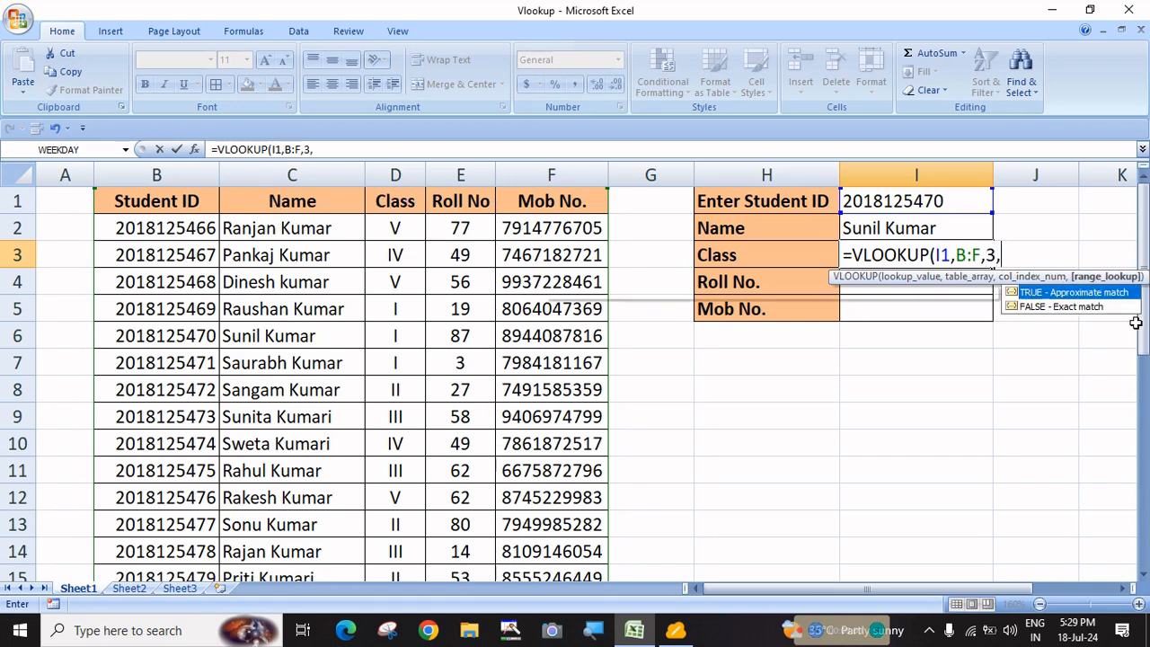
pyautogui.press('Down')
pyautogui.press('Tab')
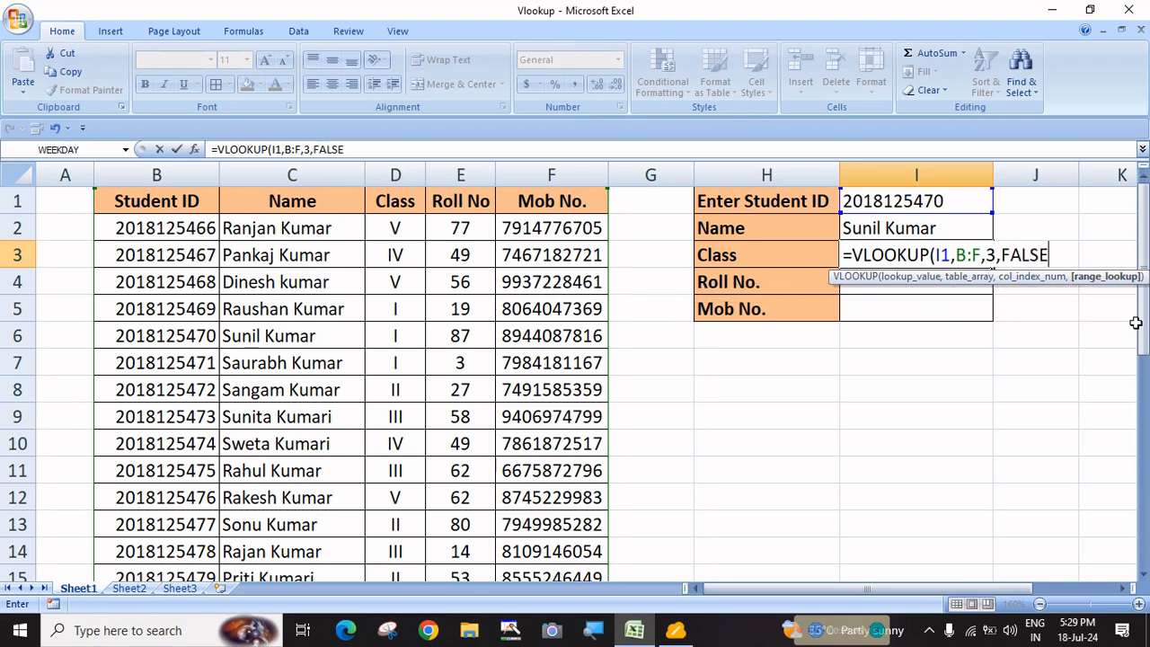
pyautogui.write(')')
pyautogui.press('Return')
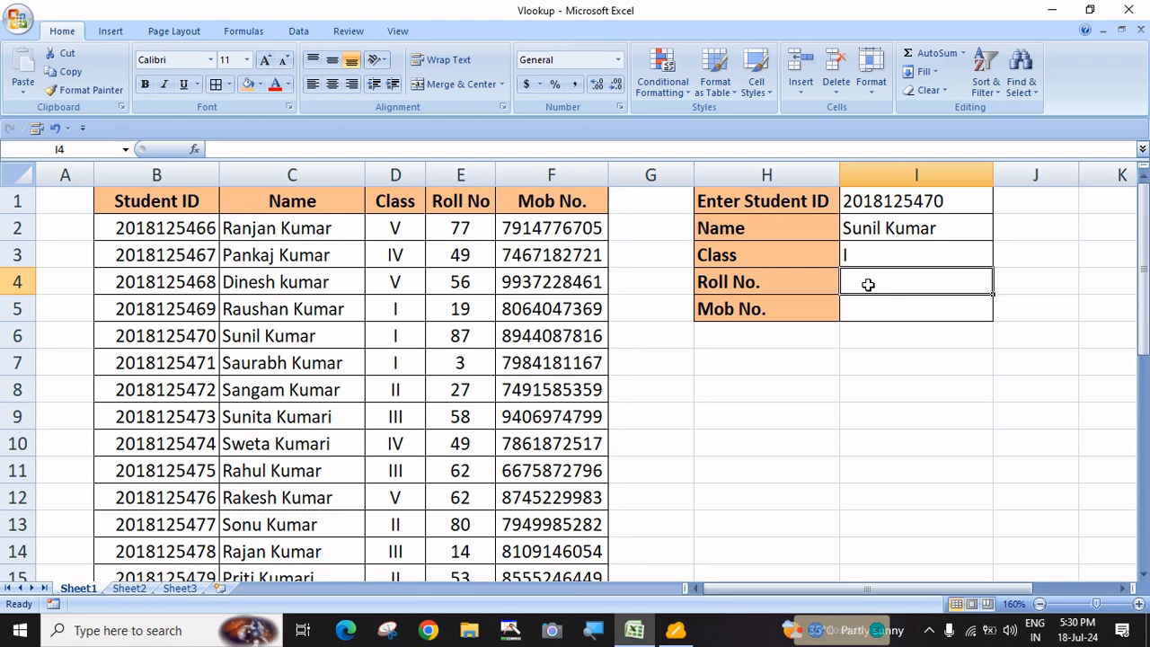
# Enter =VLOOKUP(I1,B:F,4,FALSE) in I4 to return the roll number 87
pyautogui.write('=vl')
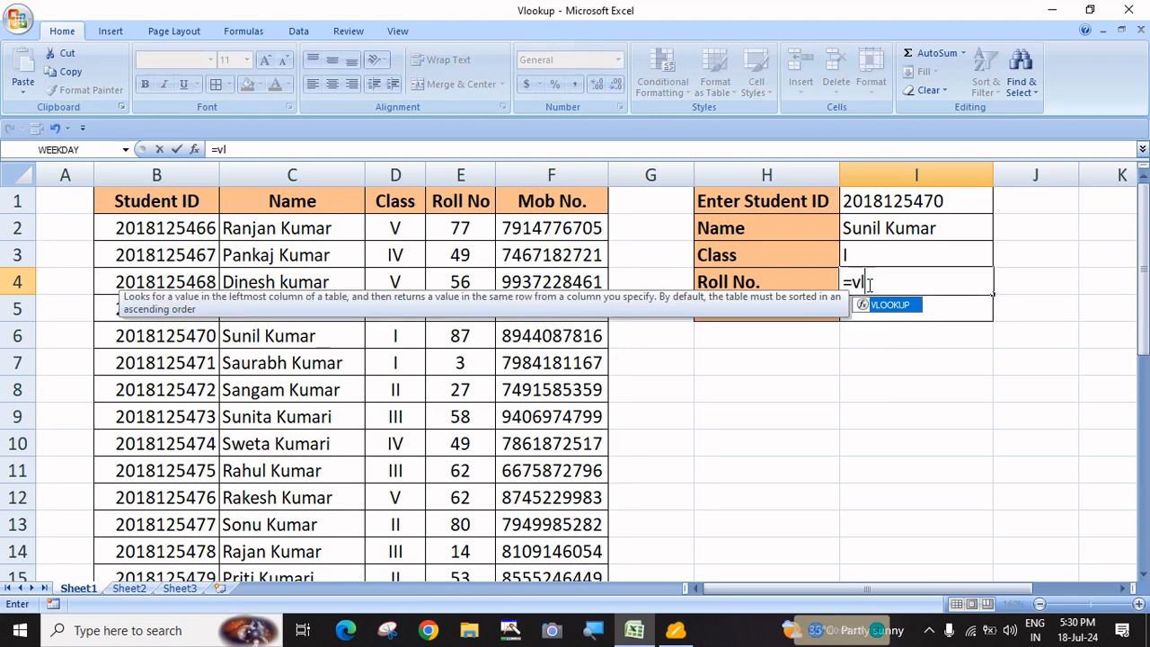
pyautogui.press('Tab')
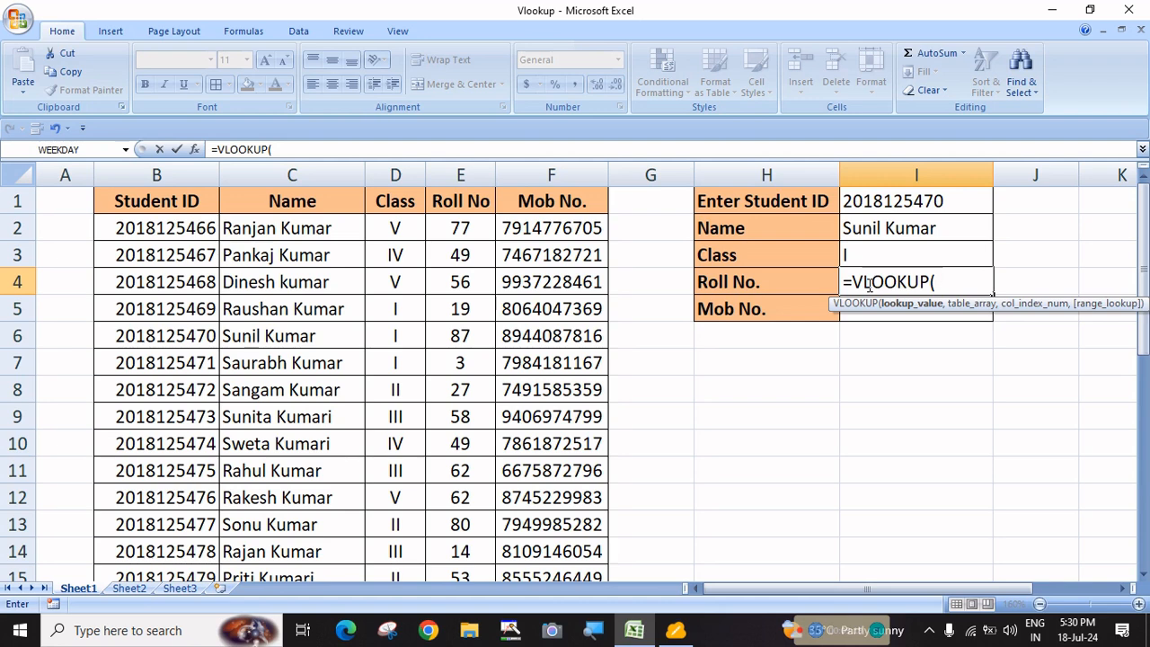
pyautogui.click(871, 202)
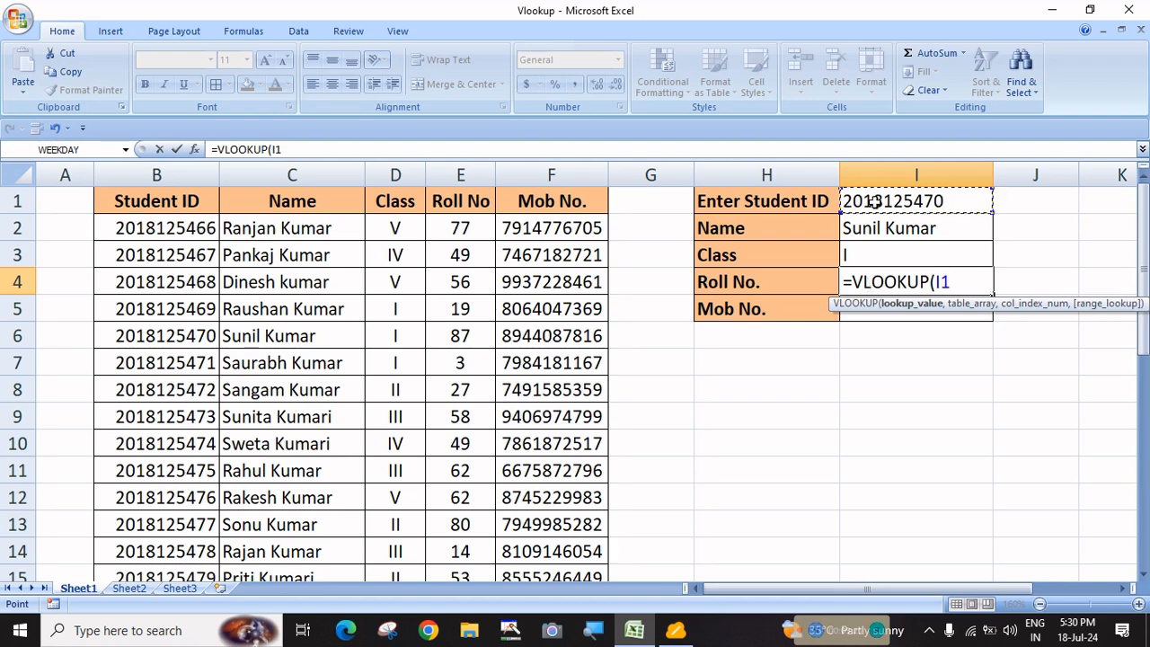
pyautogui.write(',')
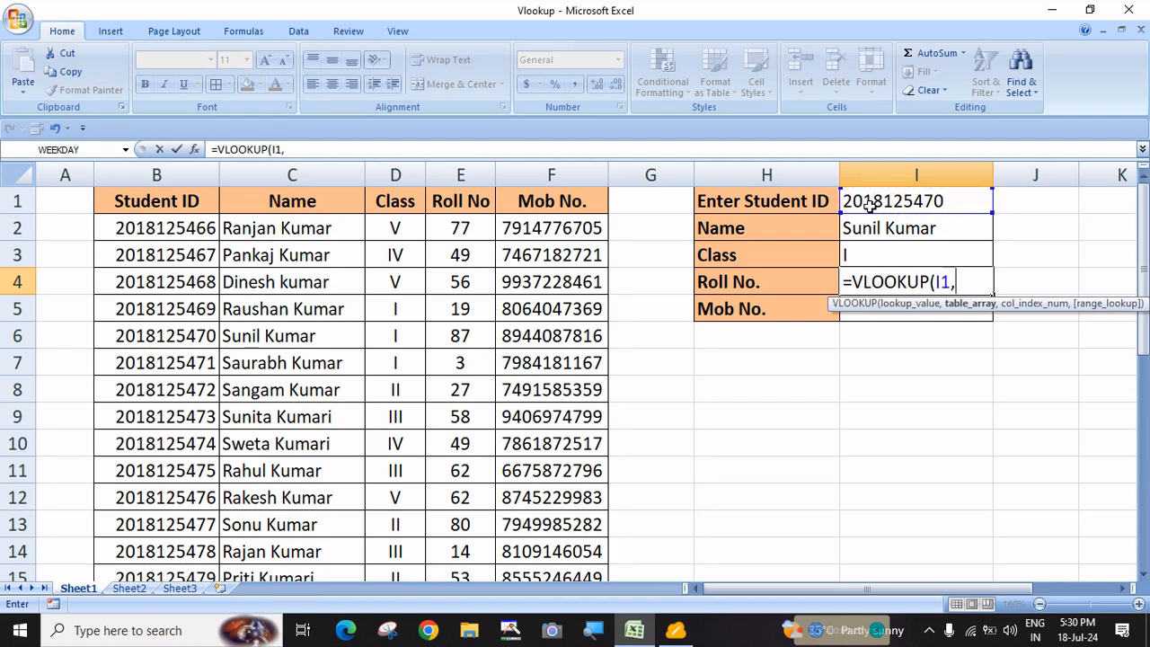
pyautogui.moveTo(153, 173); pyautogui.dragTo(539, 174)
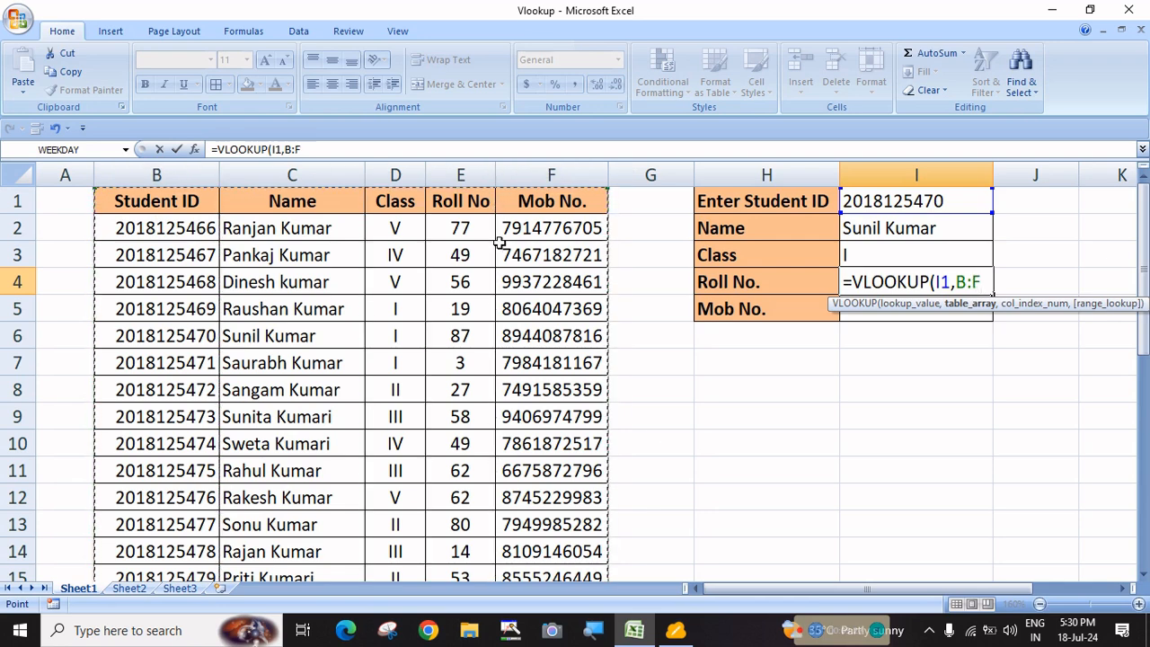
pyautogui.scroll(-4, 474, 348)
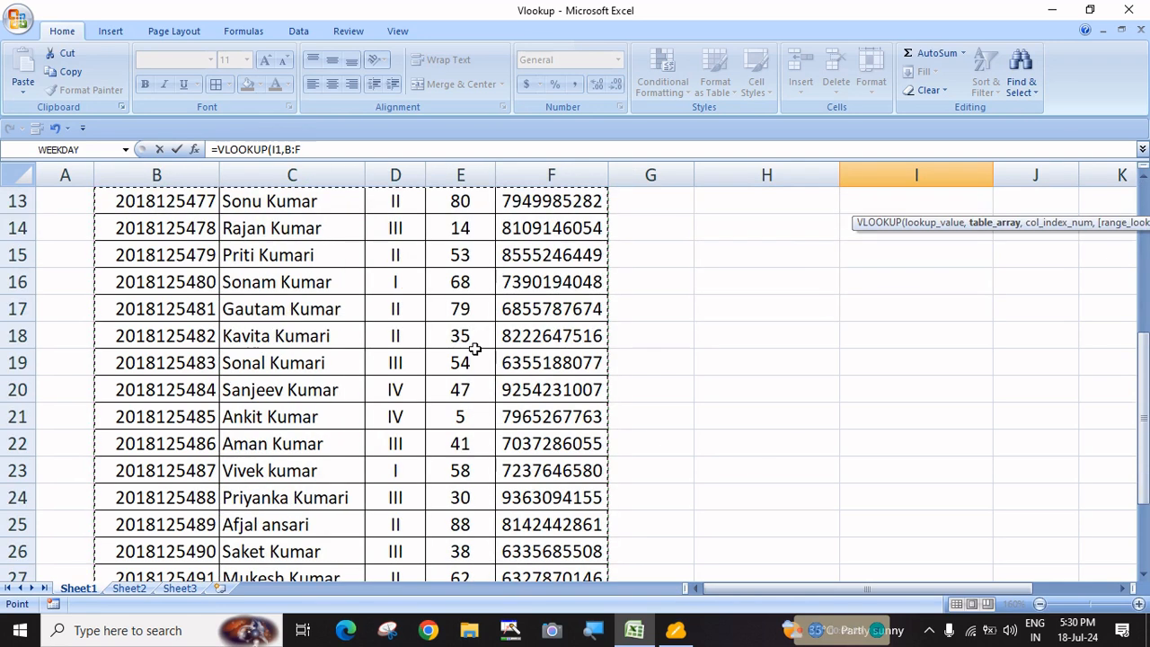
pyautogui.scroll(-5, 442, 473)
pyautogui.scroll(9, 441, 473)
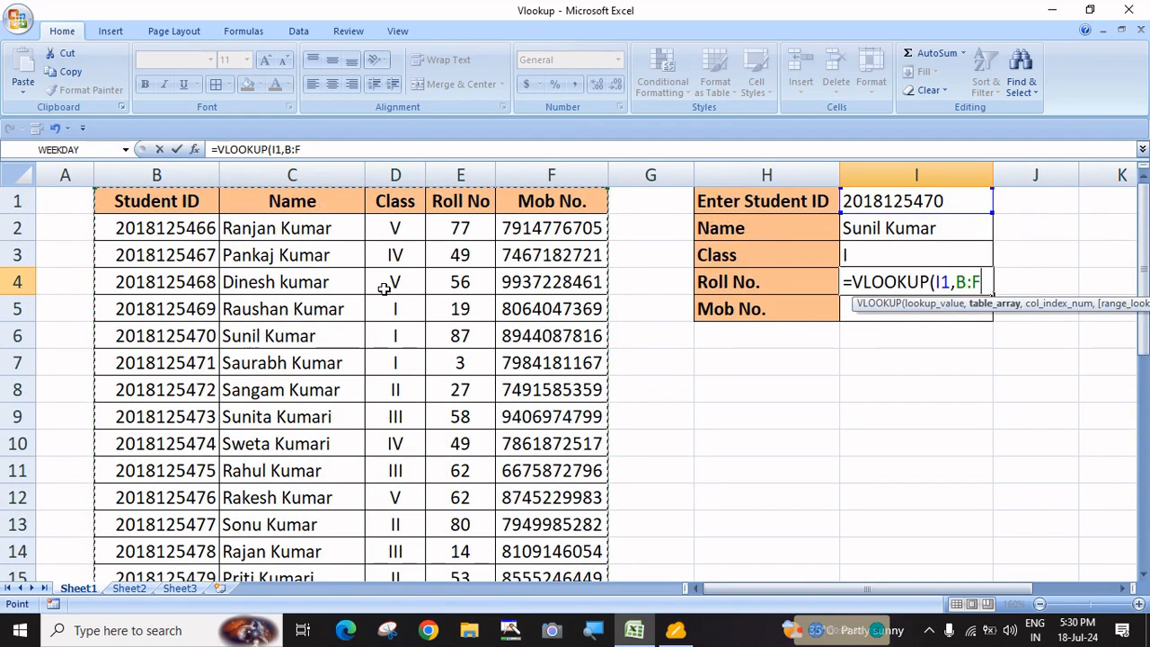
pyautogui.moveTo(171, 175); pyautogui.dragTo(520, 164)
pyautogui.write(',')
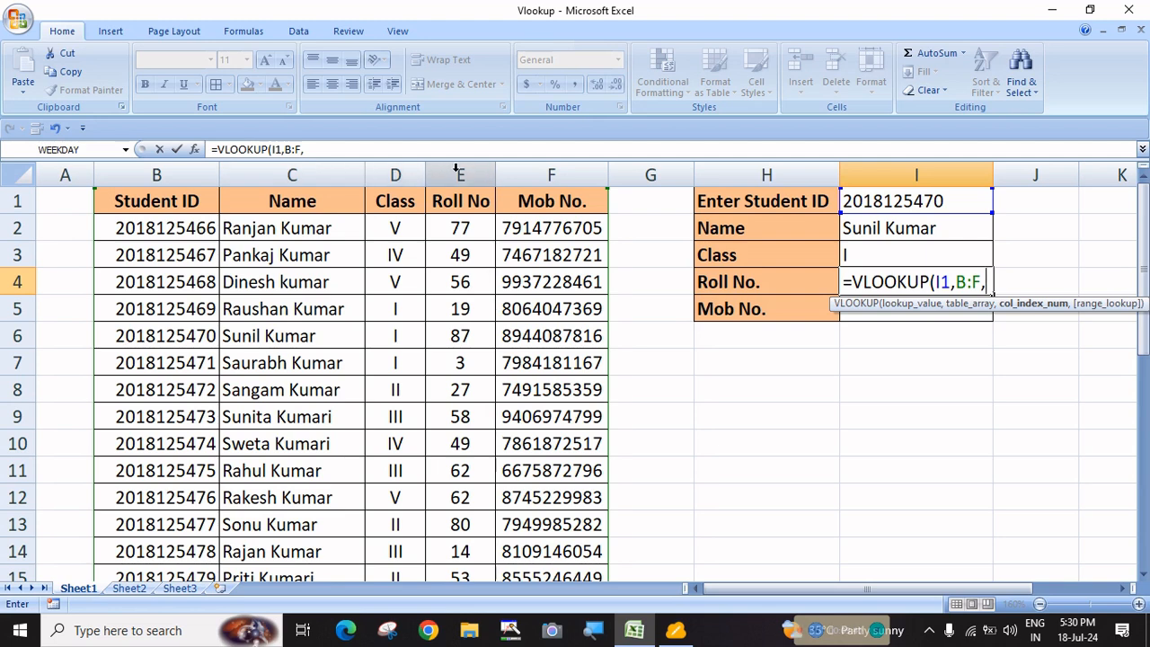
pyautogui.write('4,')
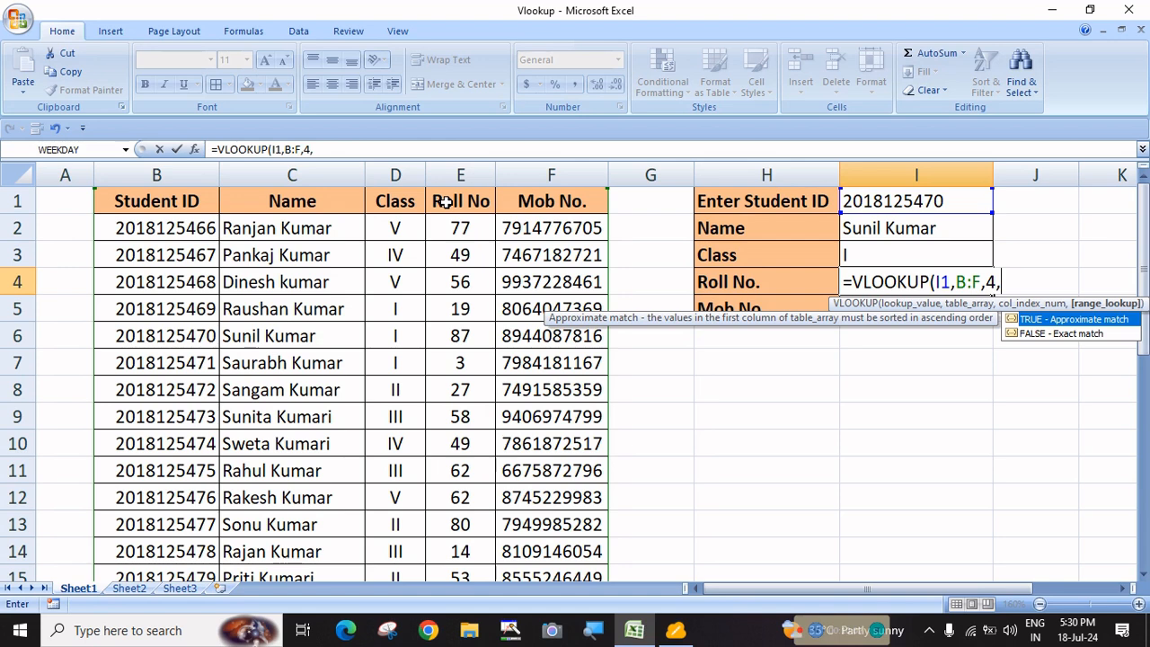
pyautogui.press('Down')
pyautogui.press('Tab')
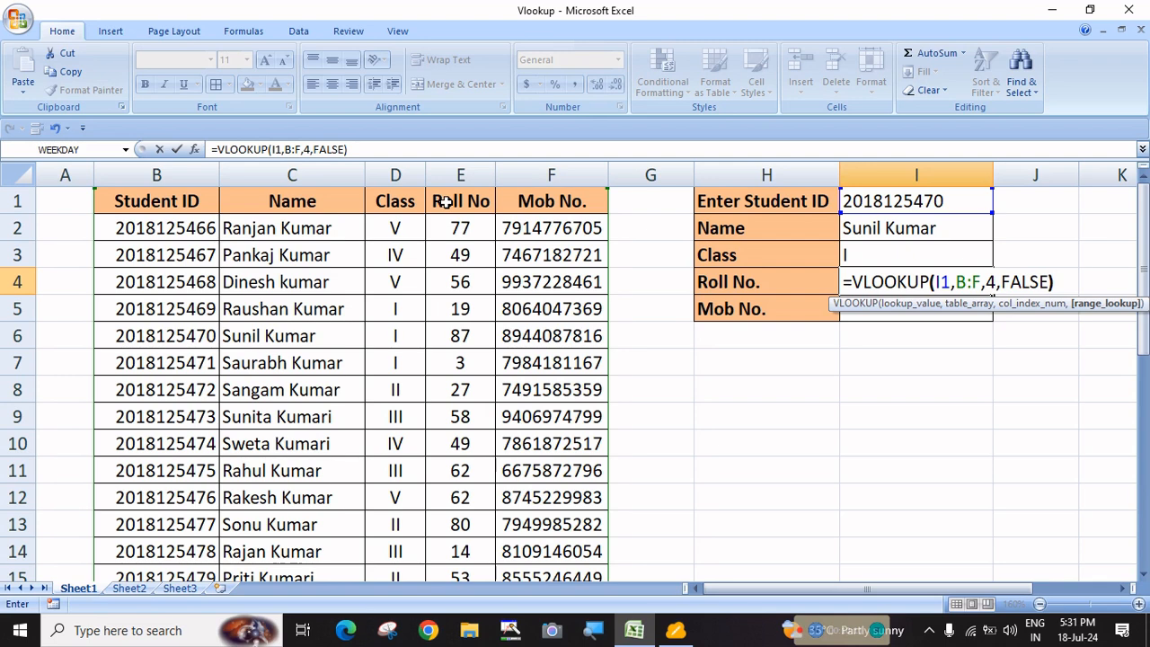
pyautogui.write(')')
pyautogui.press('Return')
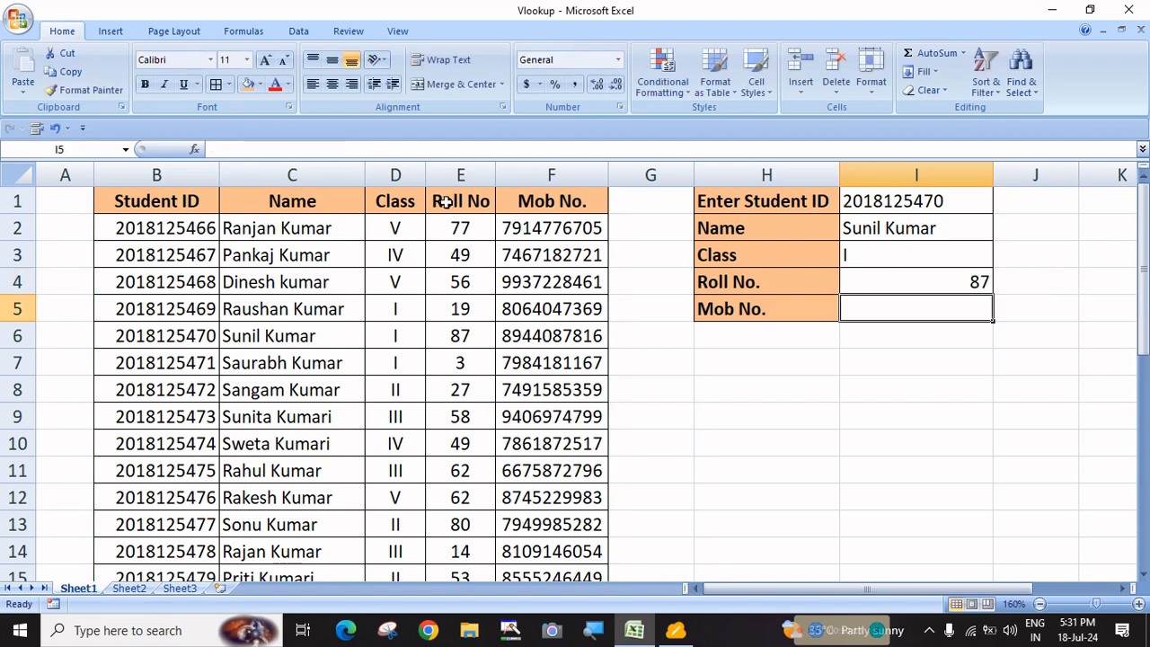
# Left-align the roll number 87 in I4
pyautogui.click(854, 285)
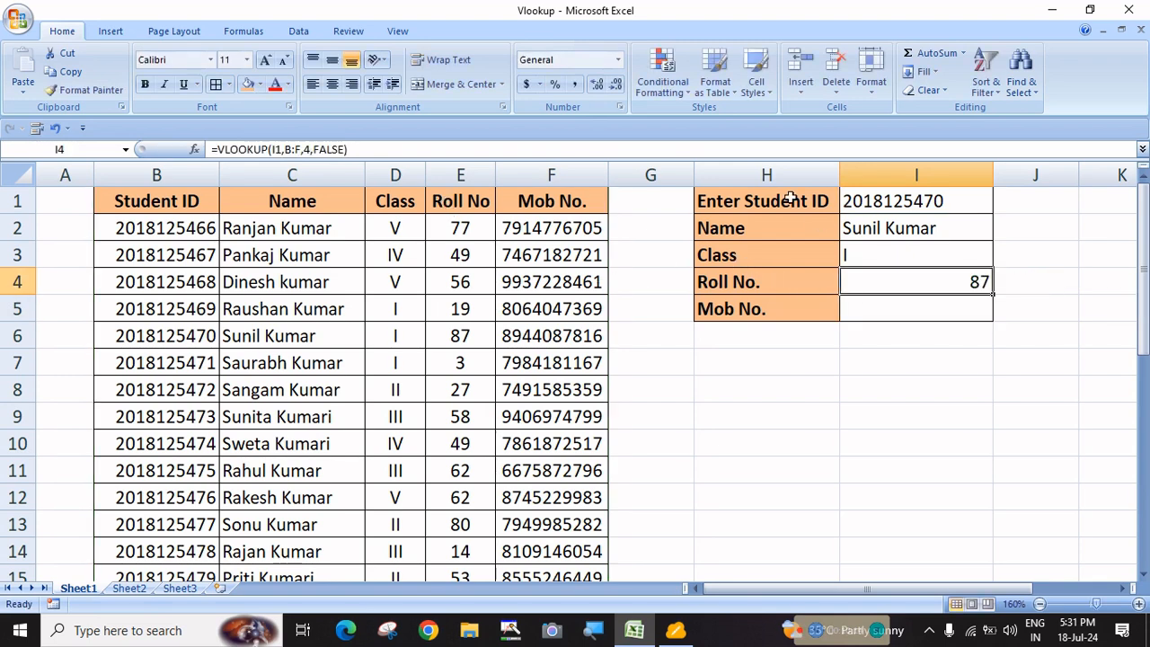
pyautogui.click(313, 84)
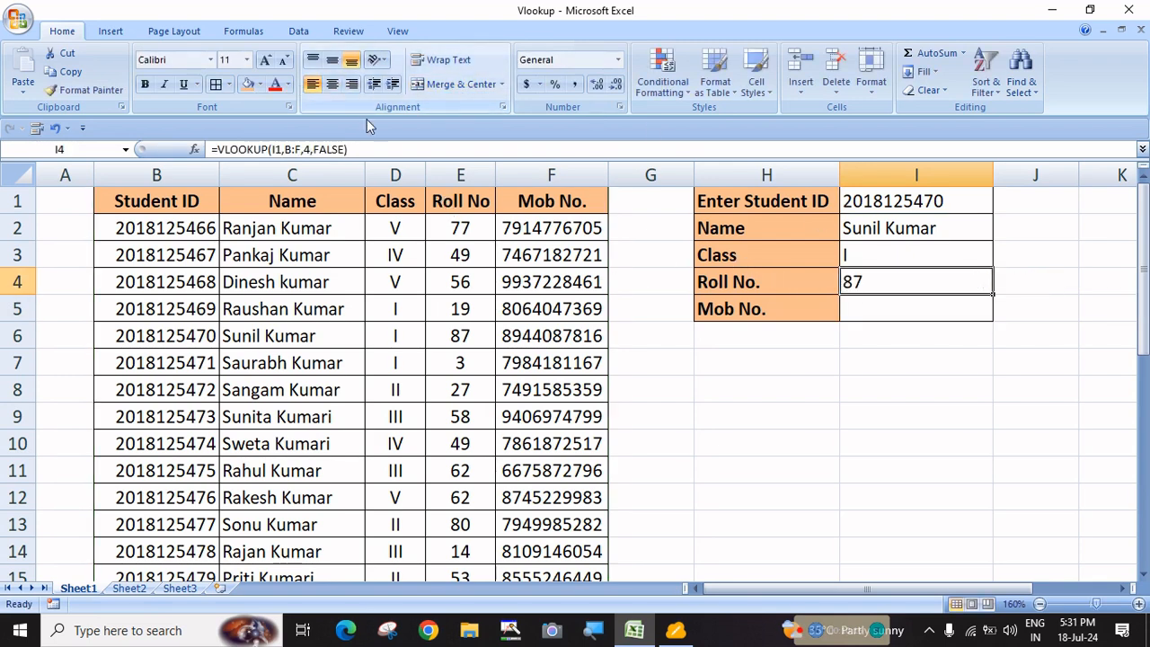
pyautogui.click(865, 309)
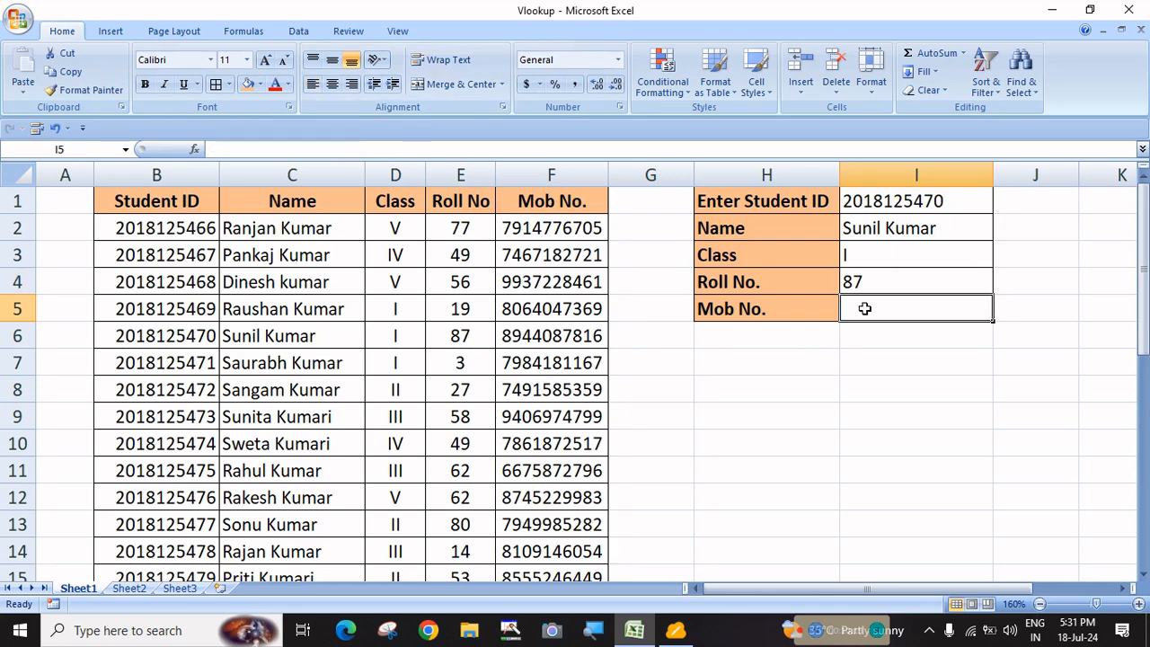
pyautogui.write('=vl')
pyautogui.press('Tab')
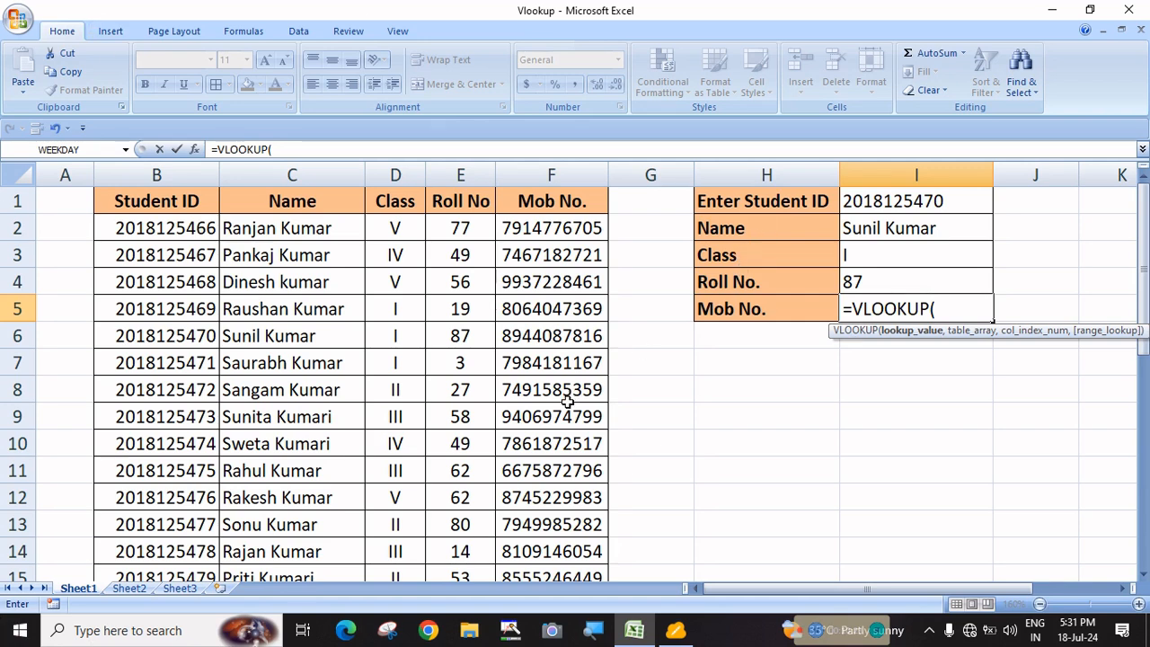
pyautogui.click(898, 203)
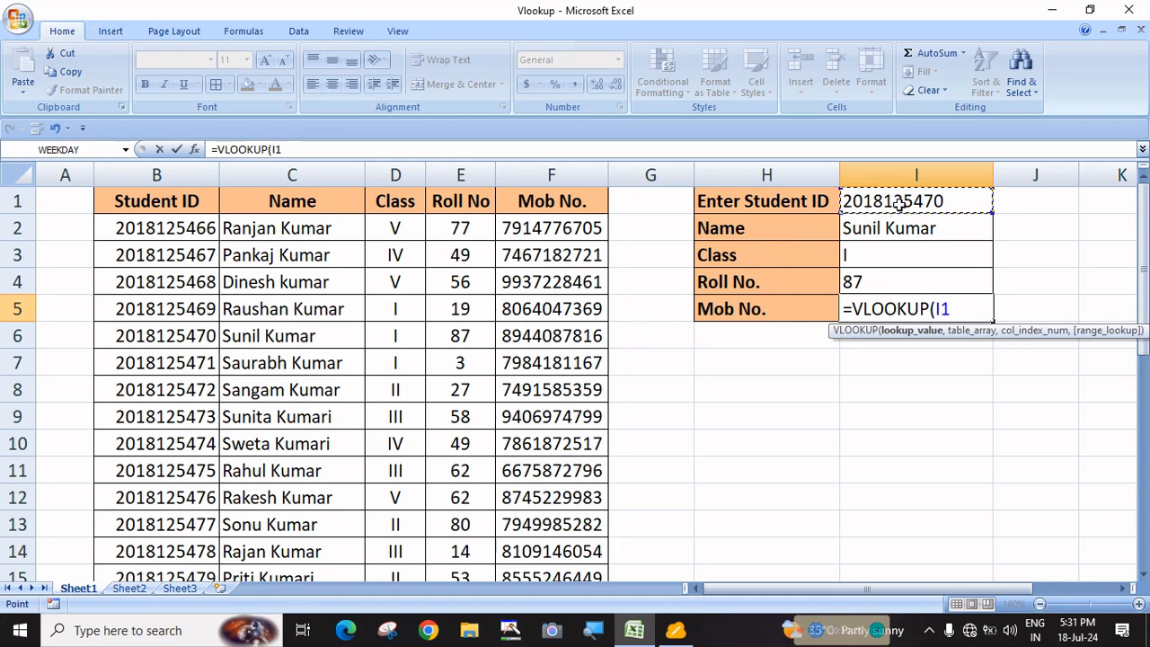
pyautogui.write(',')
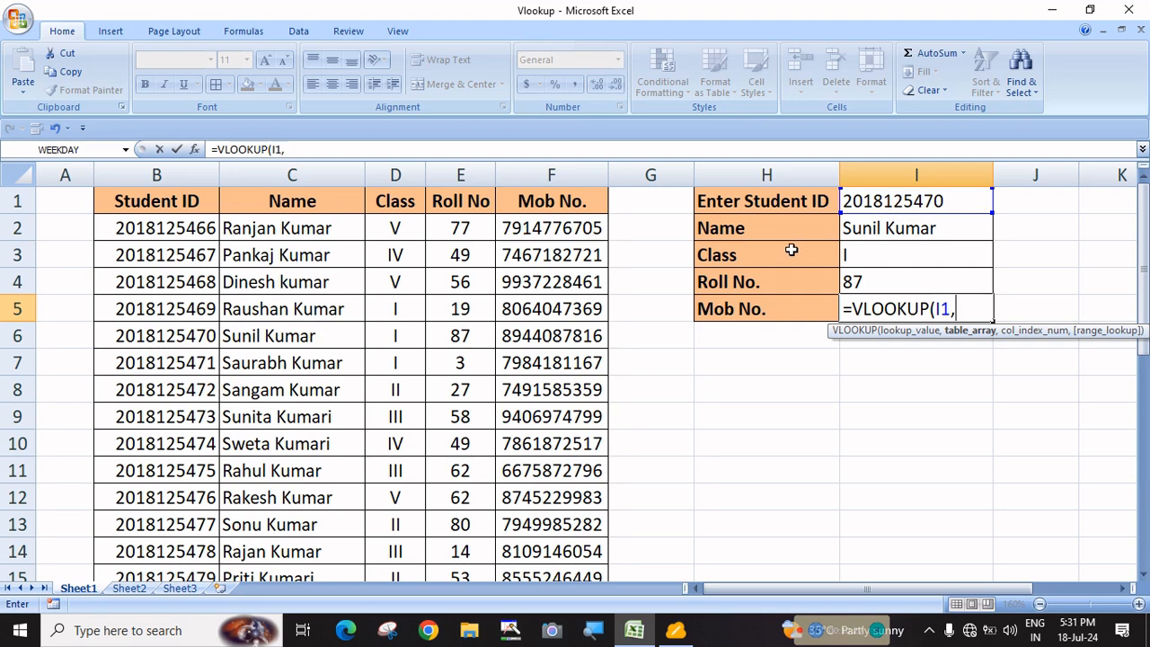
pyautogui.moveTo(153, 172); pyautogui.dragTo(526, 174)
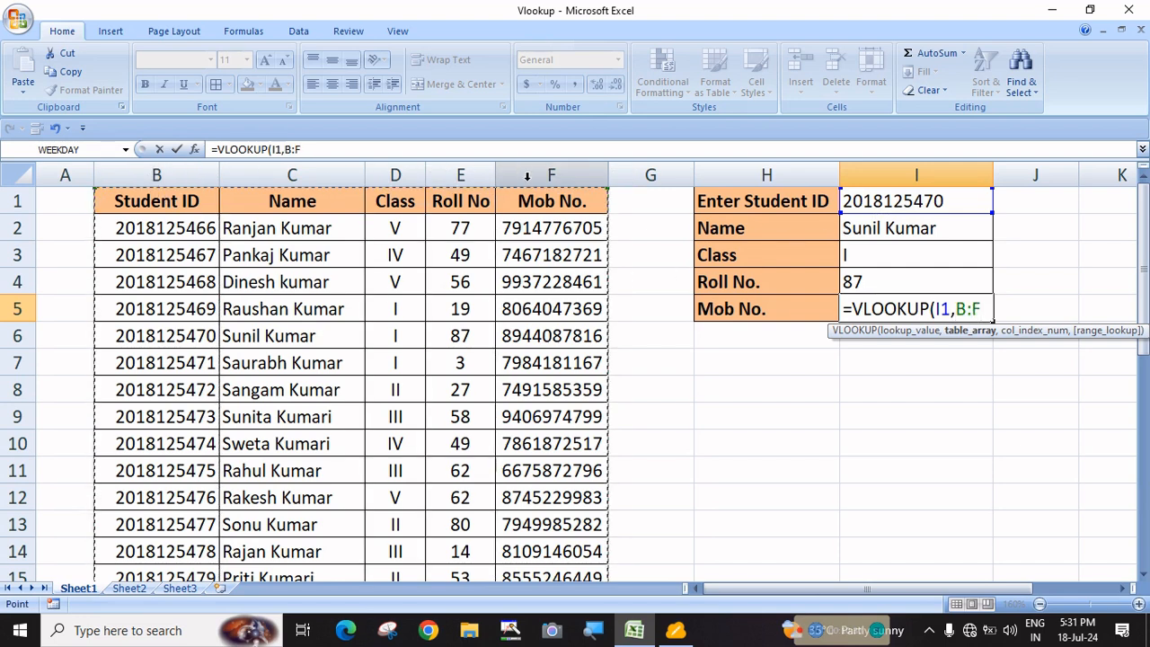
pyautogui.write(',')
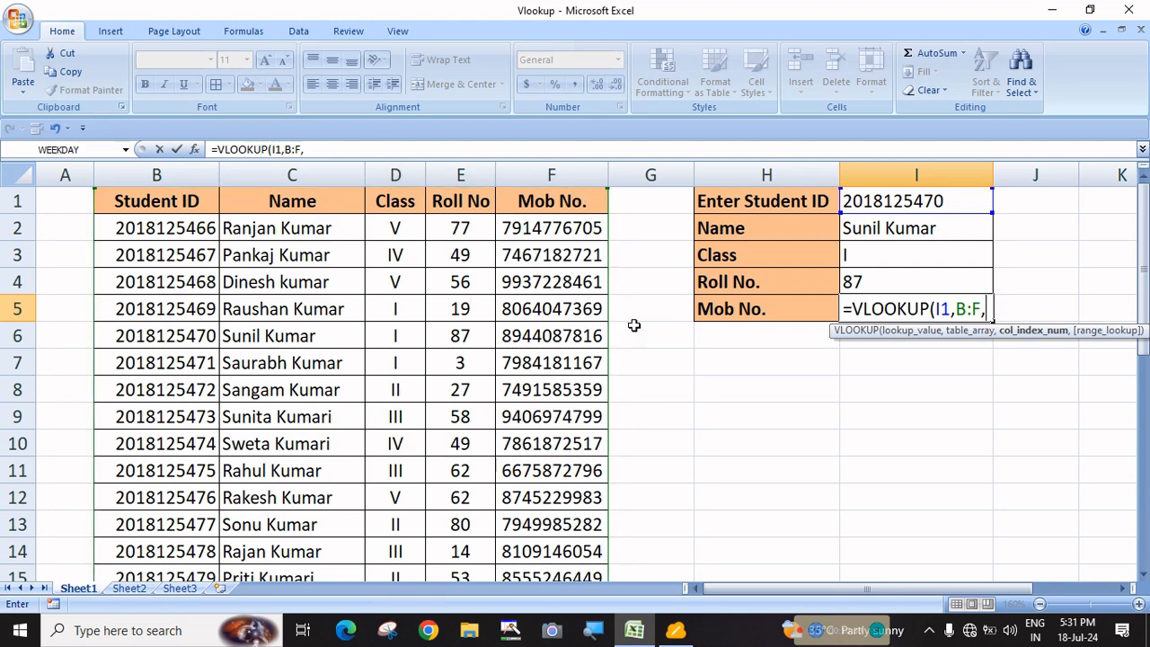
pyautogui.write('5,')
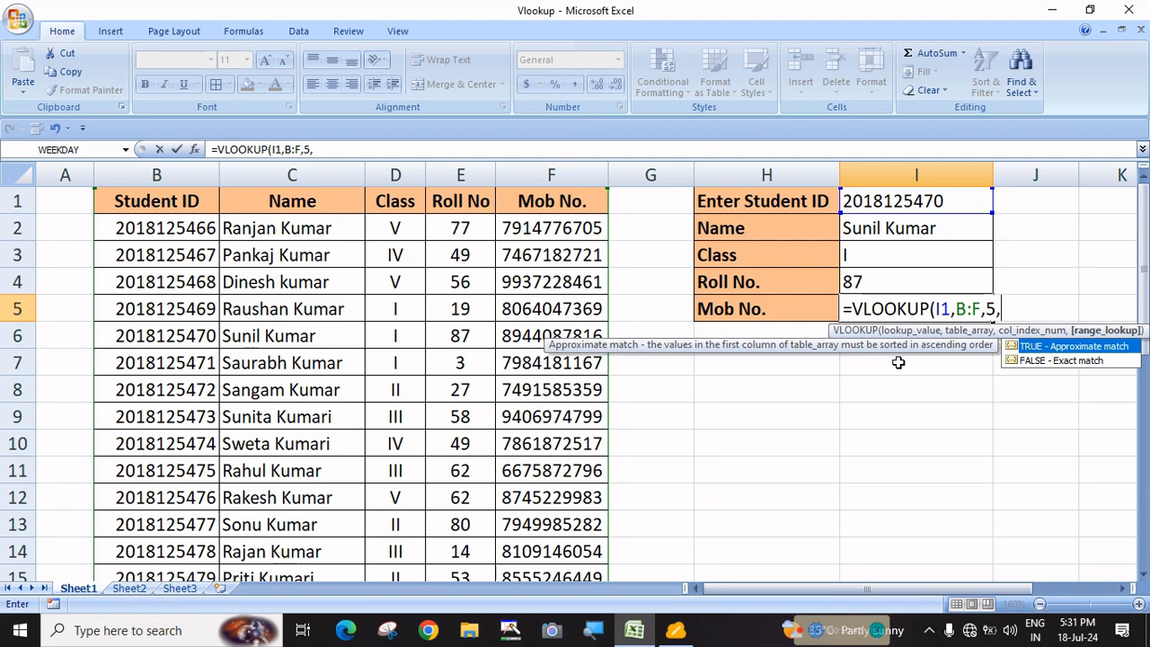
pyautogui.press('Down')
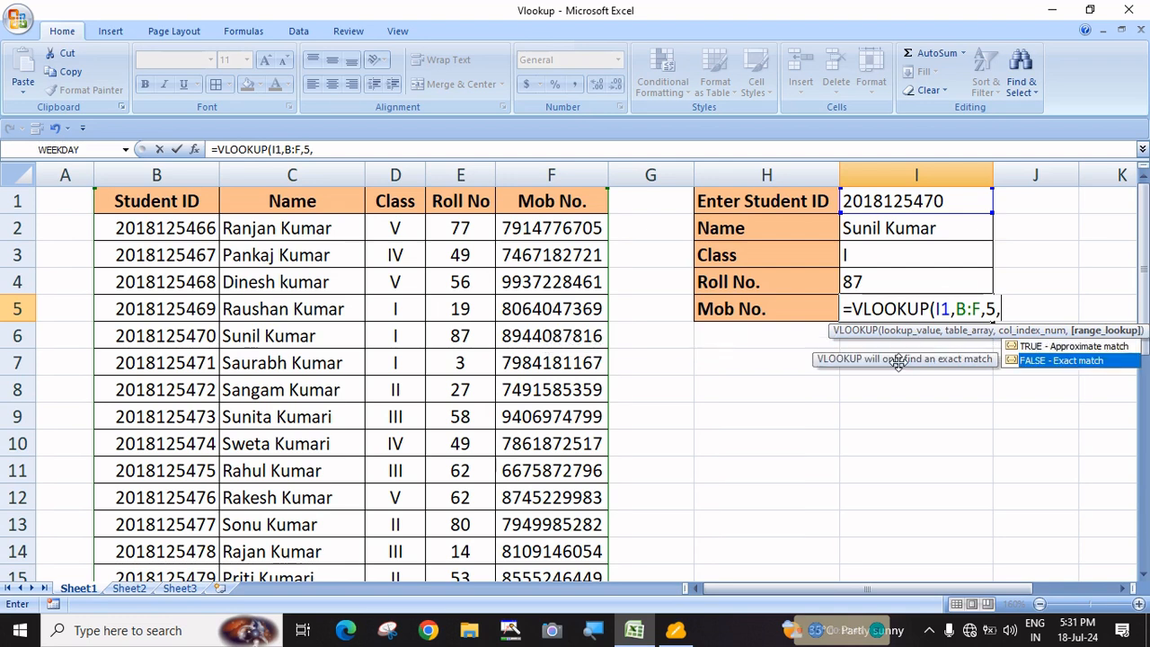
pyautogui.press('Tab')
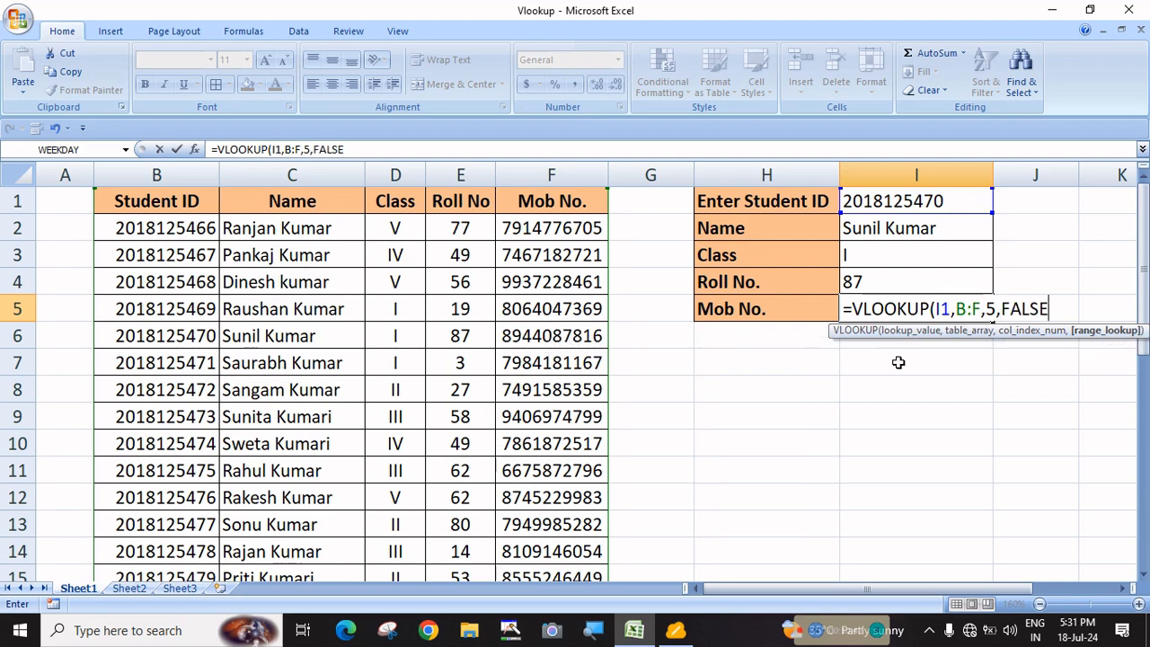
pyautogui.write(')')
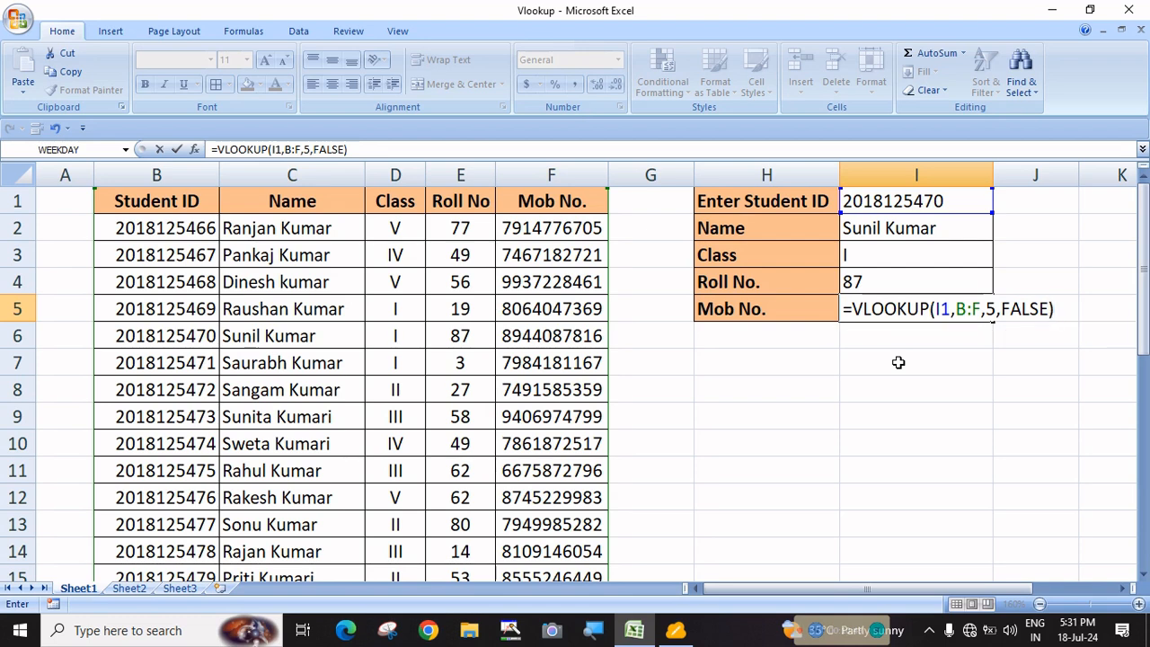
pyautogui.press('Return')
# Left-align the mobile number result in I5
pyautogui.click(881, 306)
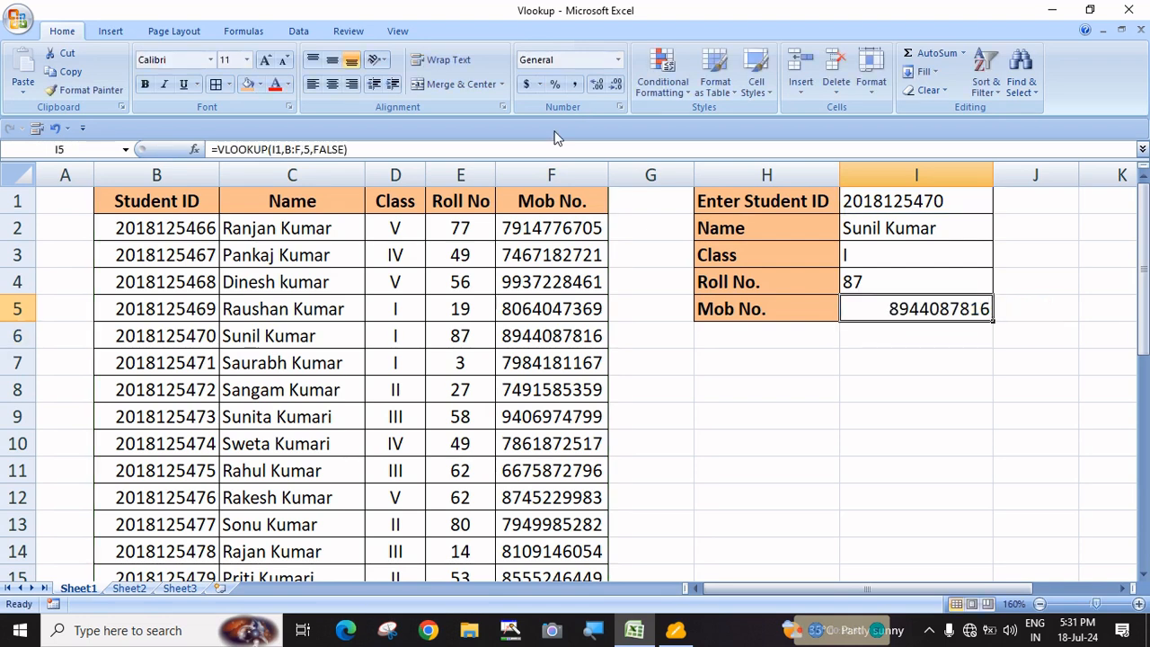
pyautogui.click(313, 83)
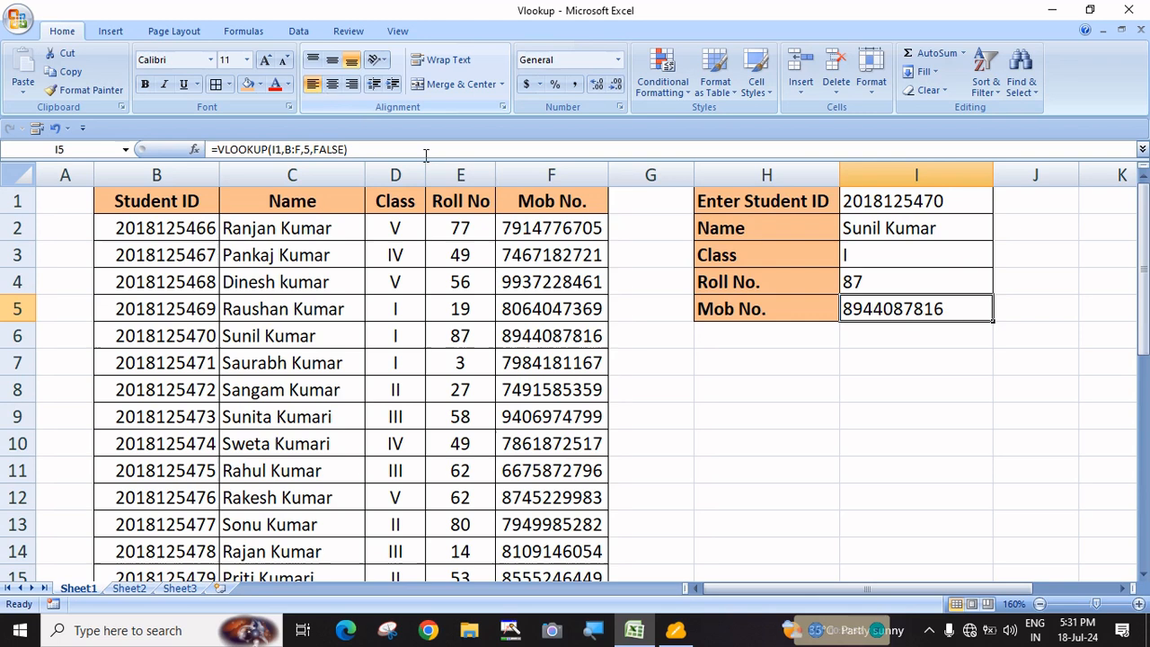
pyautogui.click(944, 440)
pyautogui.doubleClick(950, 202)
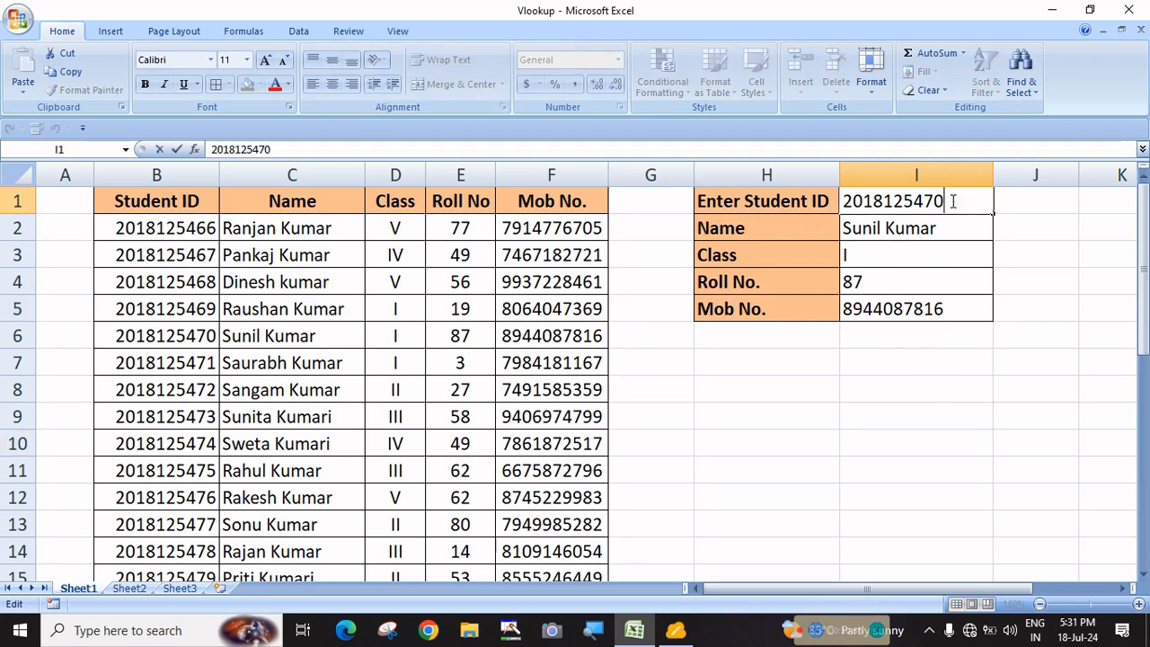
pyautogui.press('BackSpace')
pyautogui.write('5')
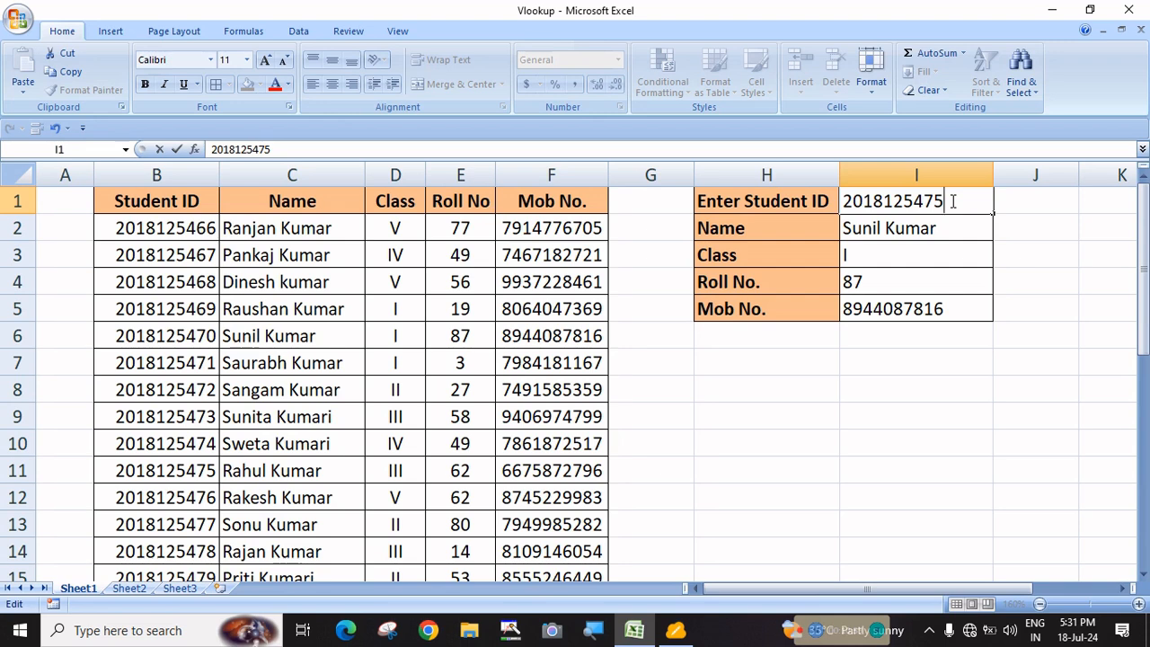
pyautogui.press('Return')
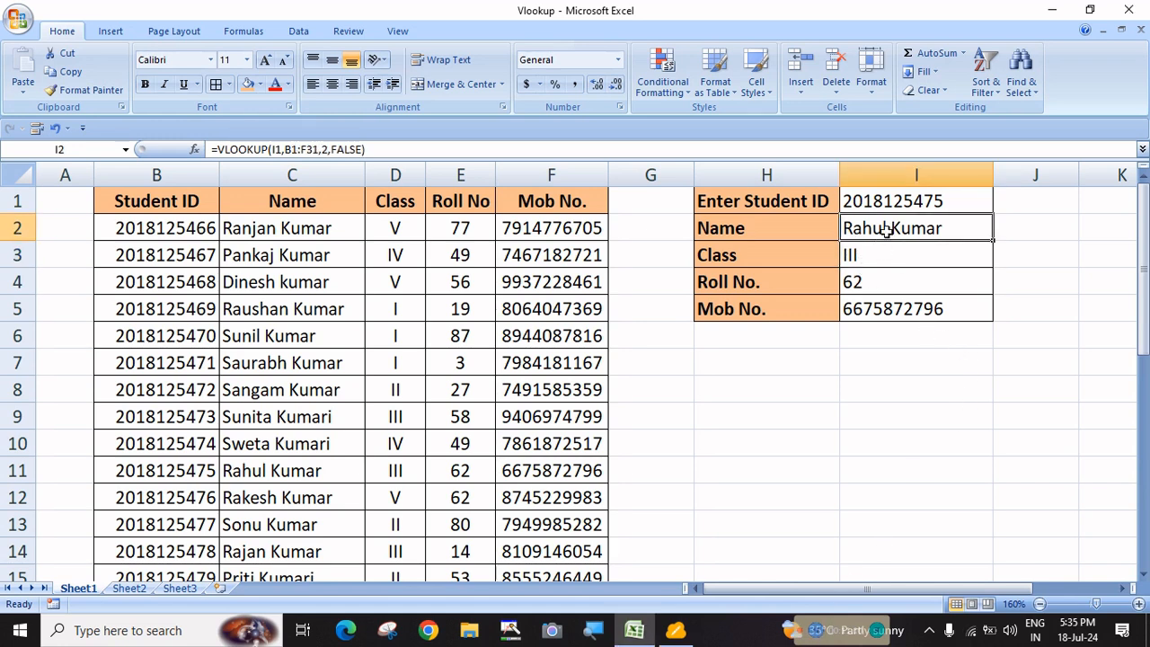
# Review the lookup formulas in I2:I5 and the panel's row labels
pyautogui.click(876, 257)
pyautogui.click(864, 284)
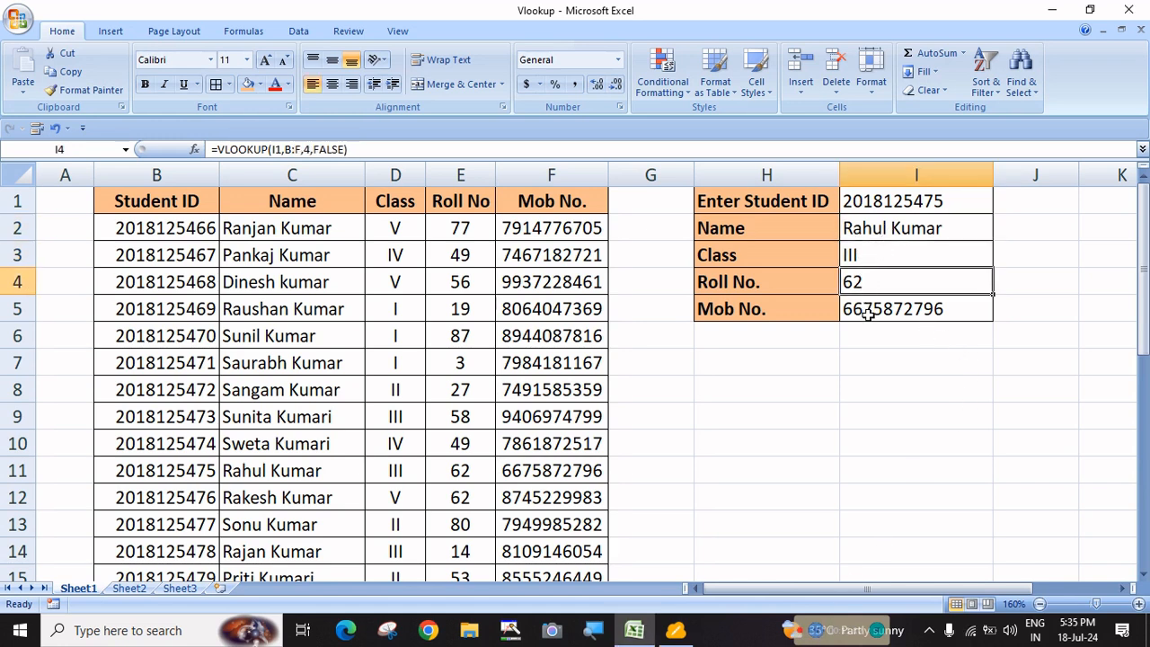
pyautogui.click(868, 313)
pyautogui.click(871, 250)
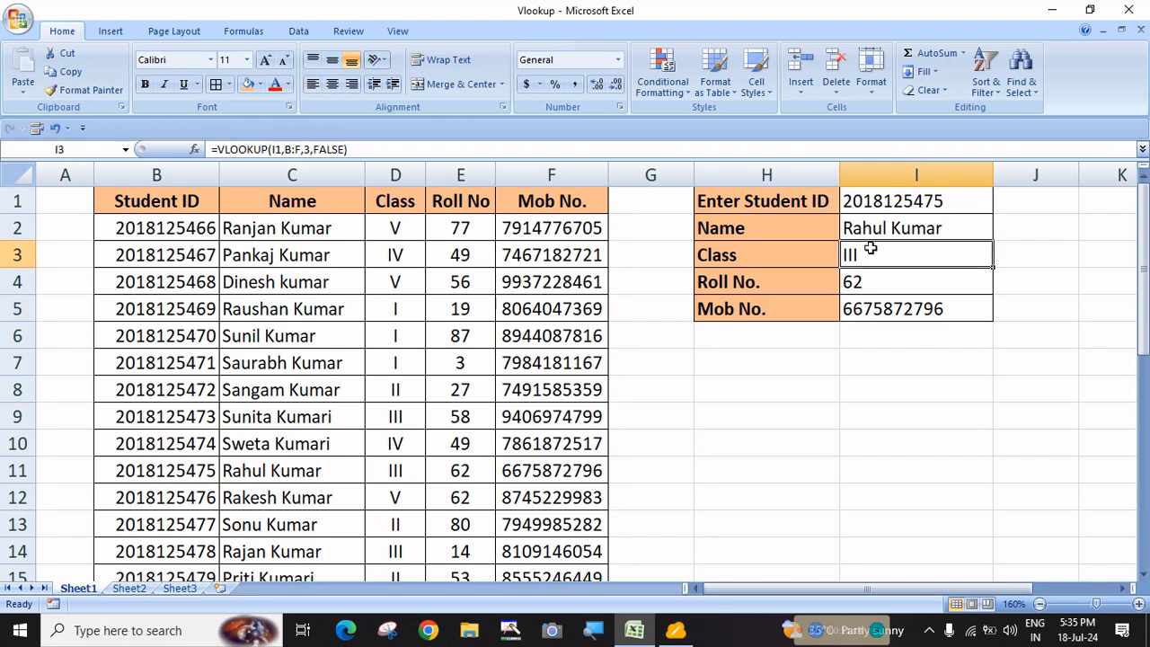
pyautogui.click(860, 227)
pyautogui.click(875, 258)
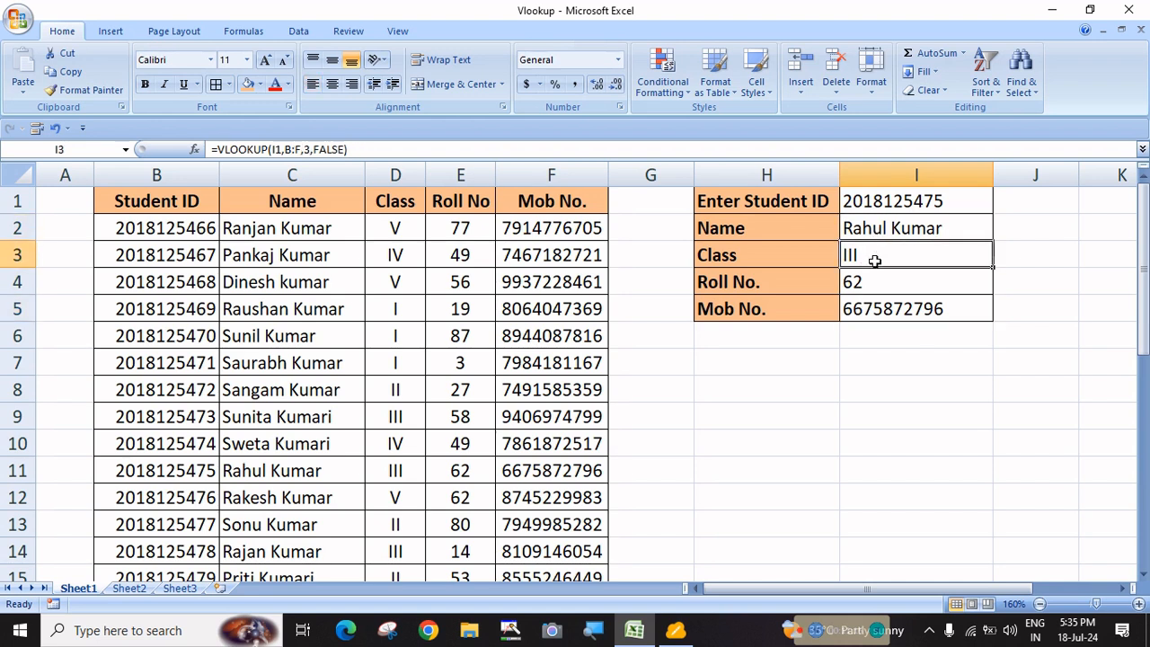
pyautogui.click(764, 237)
pyautogui.click(758, 257)
pyautogui.click(752, 284)
pyautogui.click(753, 308)
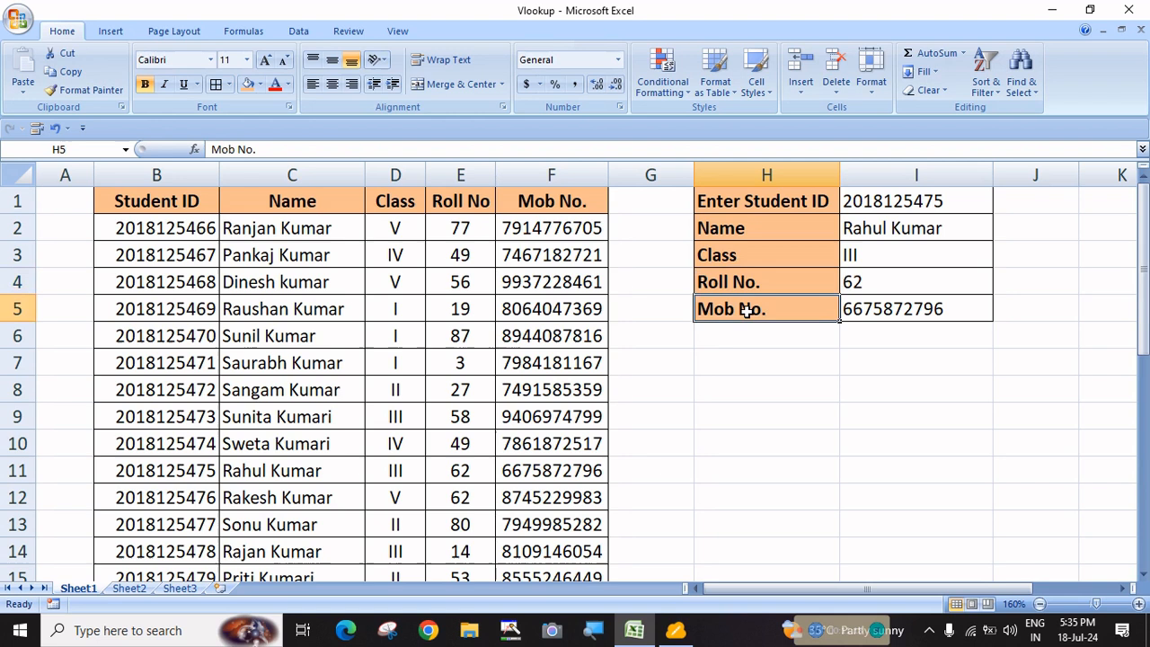
# Recheck each lookup formula, then delete the results in I2:I5
pyautogui.click(857, 309)
pyautogui.click(860, 281)
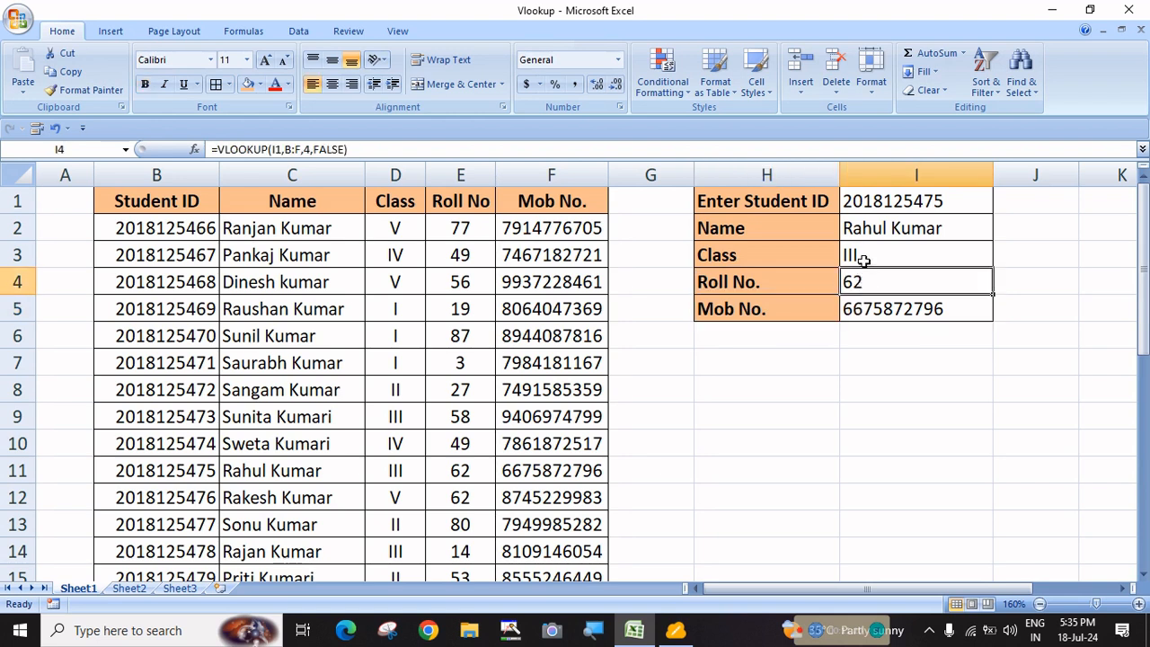
pyautogui.click(865, 256)
pyautogui.click(876, 231)
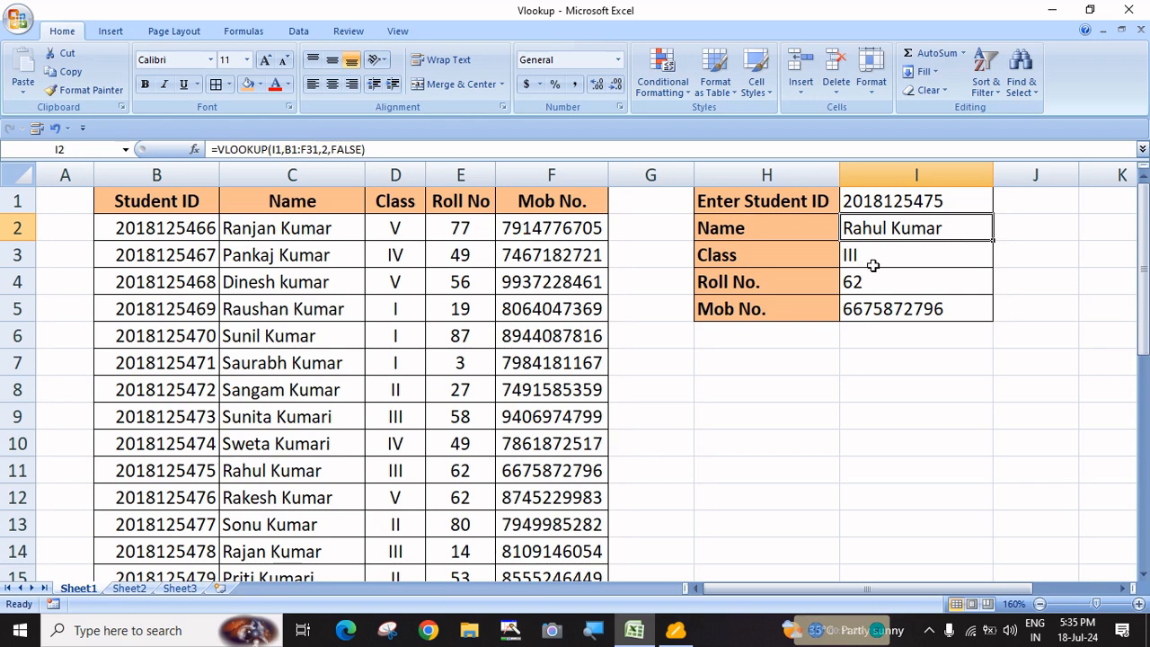
pyautogui.click(904, 255)
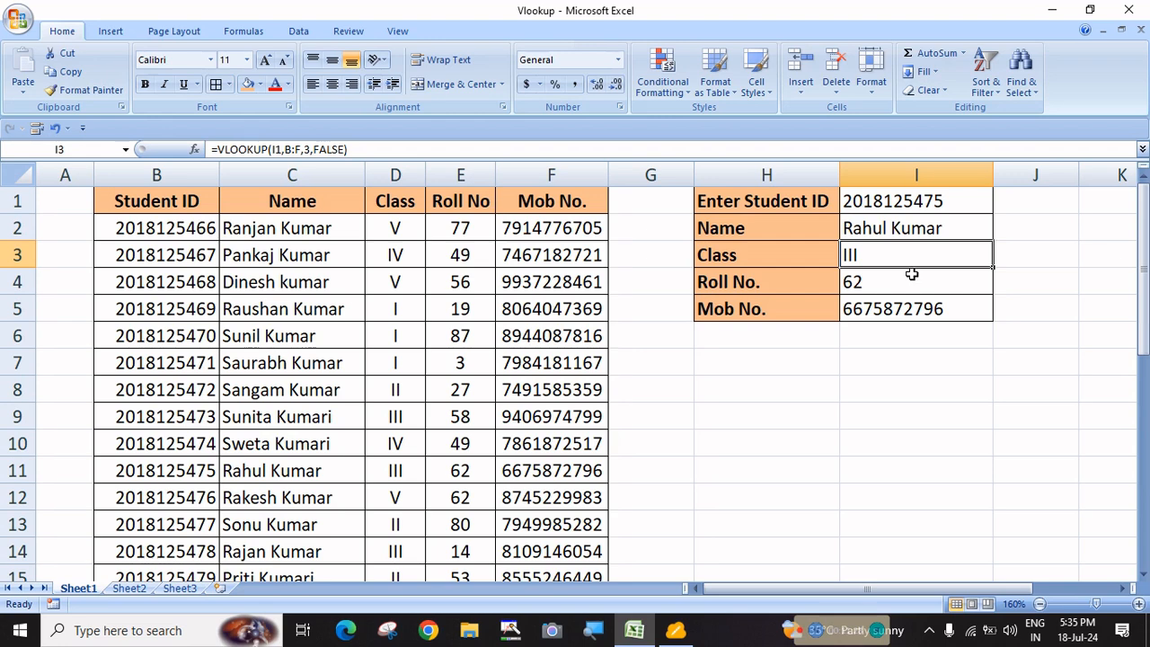
pyautogui.moveTo(941, 230); pyautogui.dragTo(935, 312)
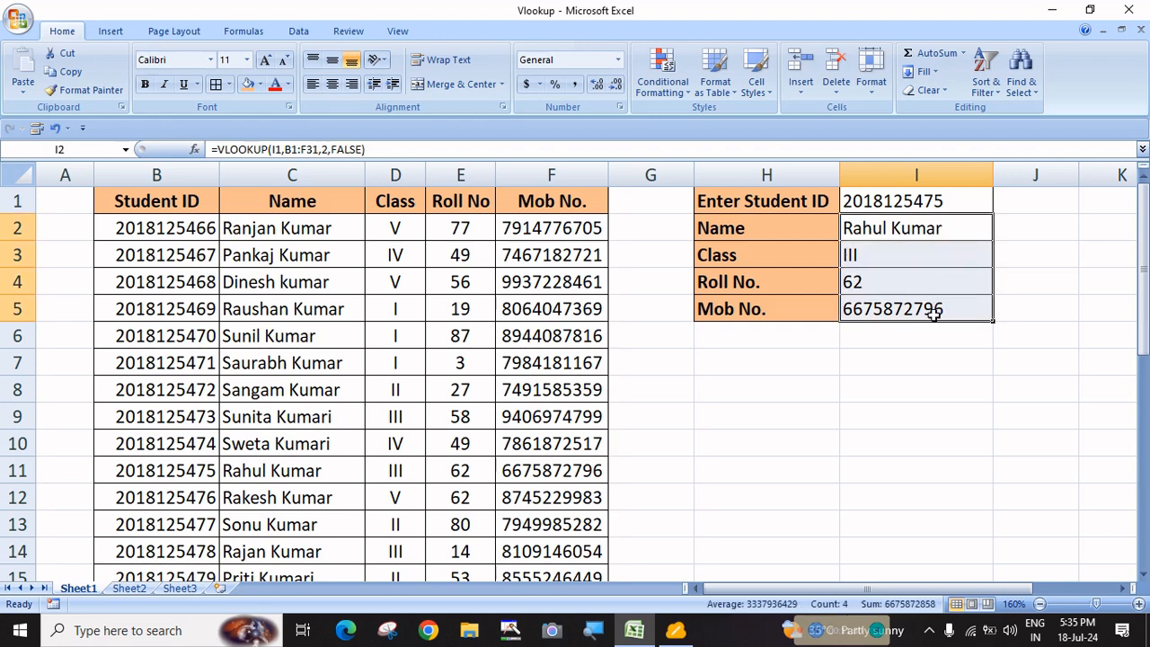
pyautogui.press('Delete')
pyautogui.click(923, 226)
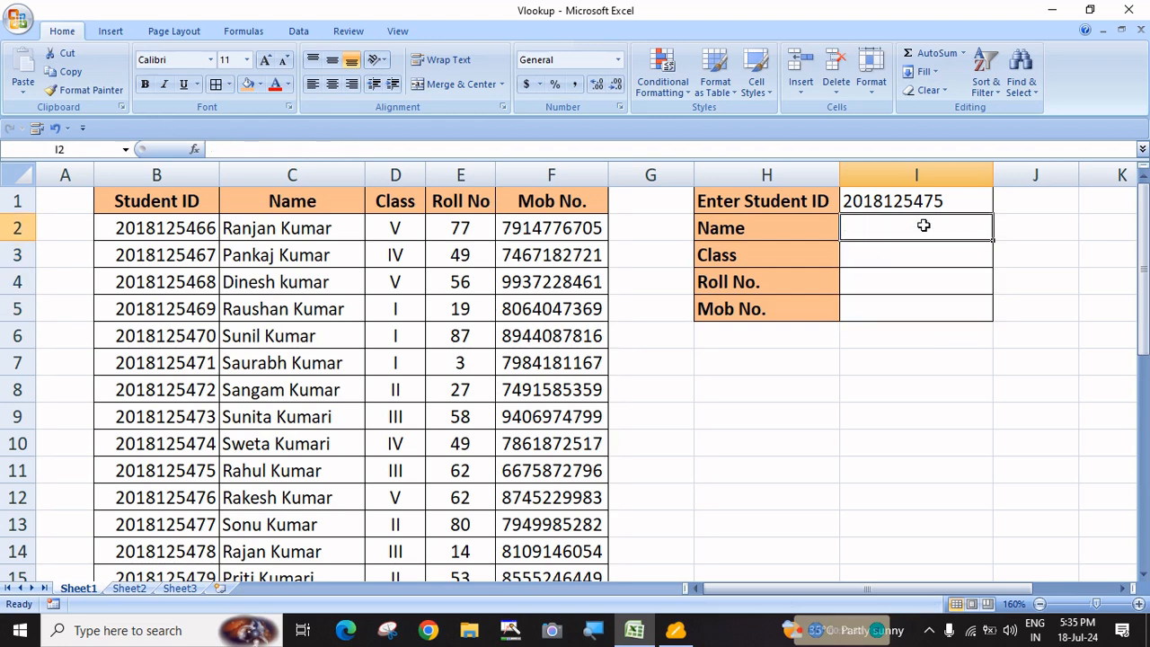
pyautogui.write('=vl')
pyautogui.press('Tab')
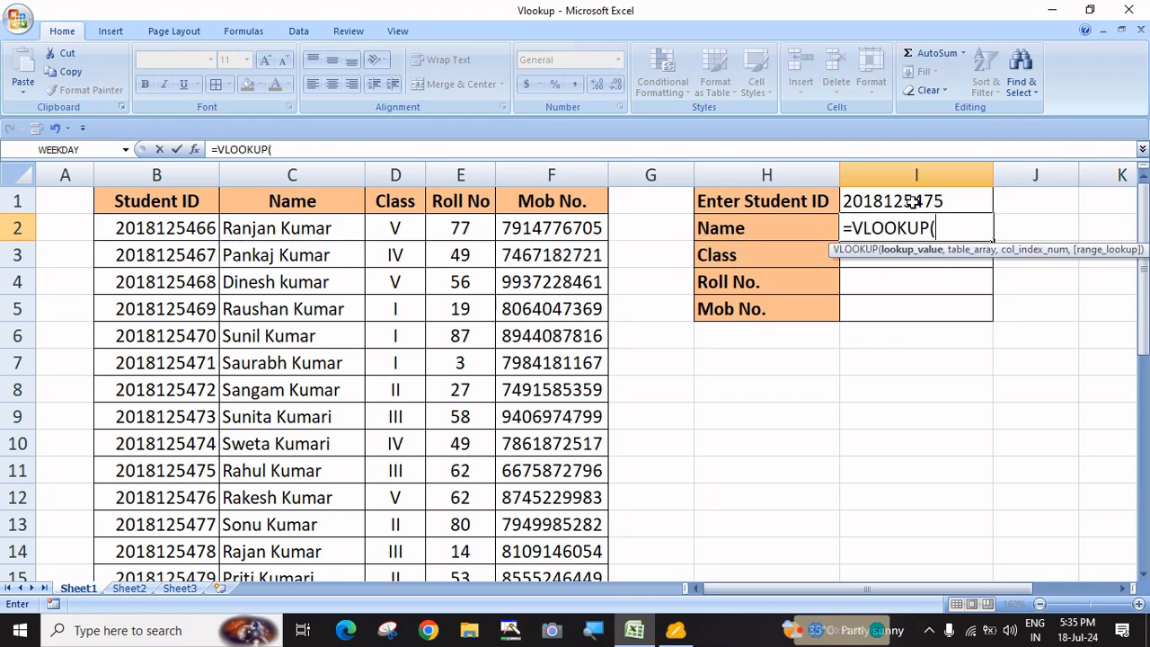
pyautogui.click(912, 201)
pyautogui.write(',')
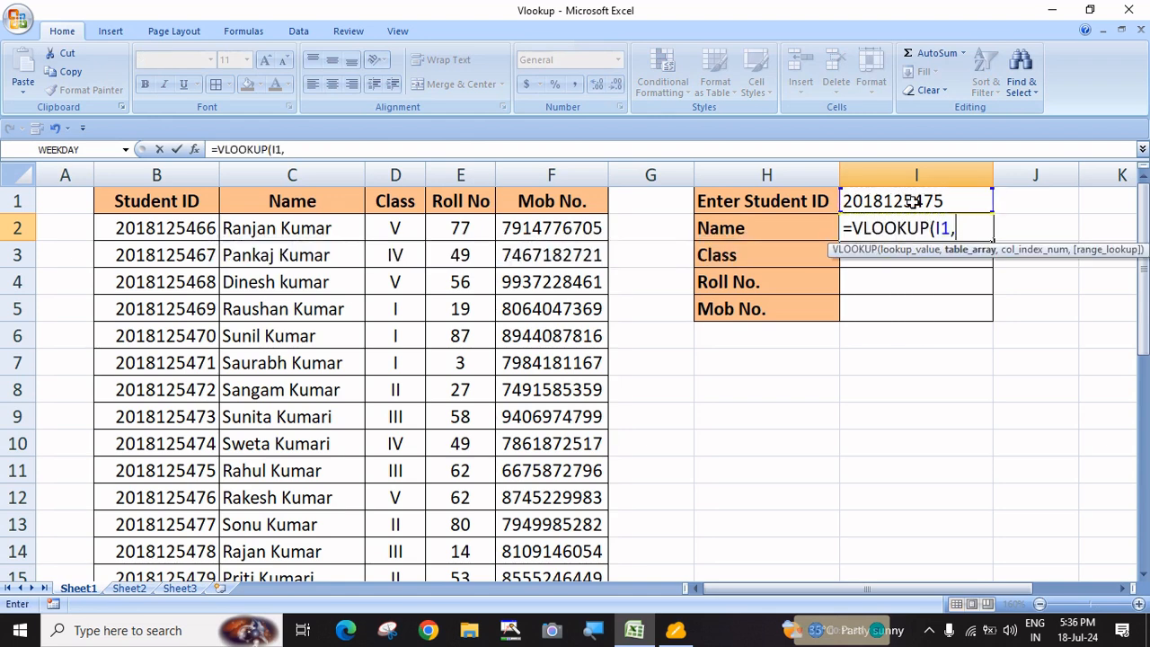
pyautogui.moveTo(166, 176); pyautogui.dragTo(534, 173)
pyautogui.write(',')
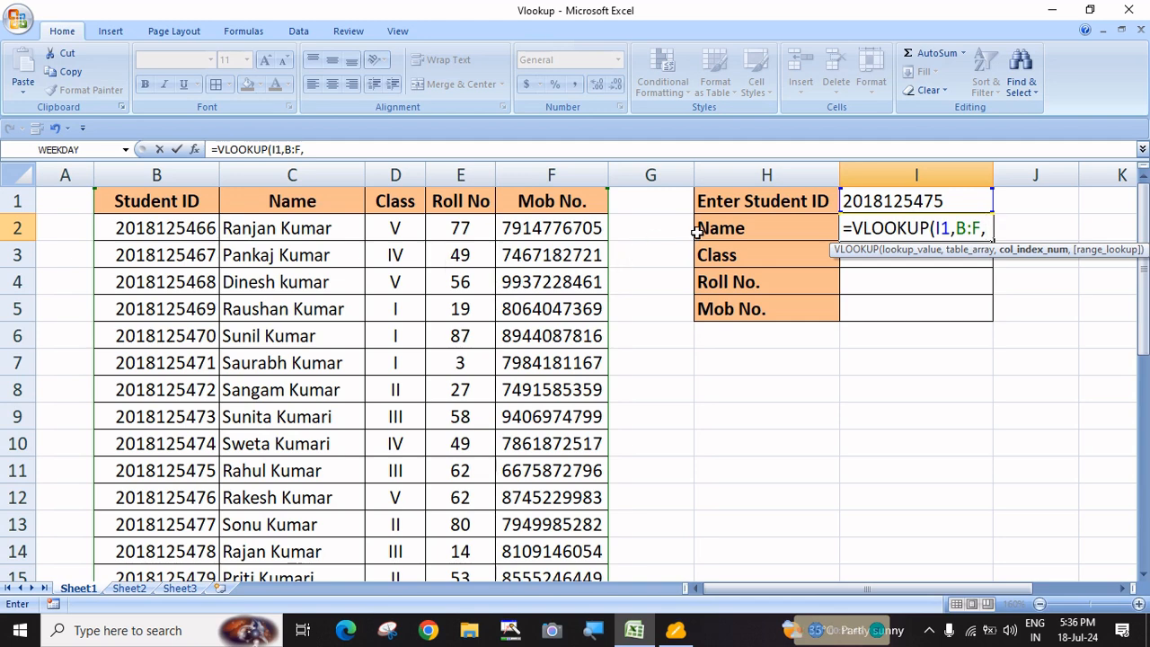
pyautogui.write('2,')
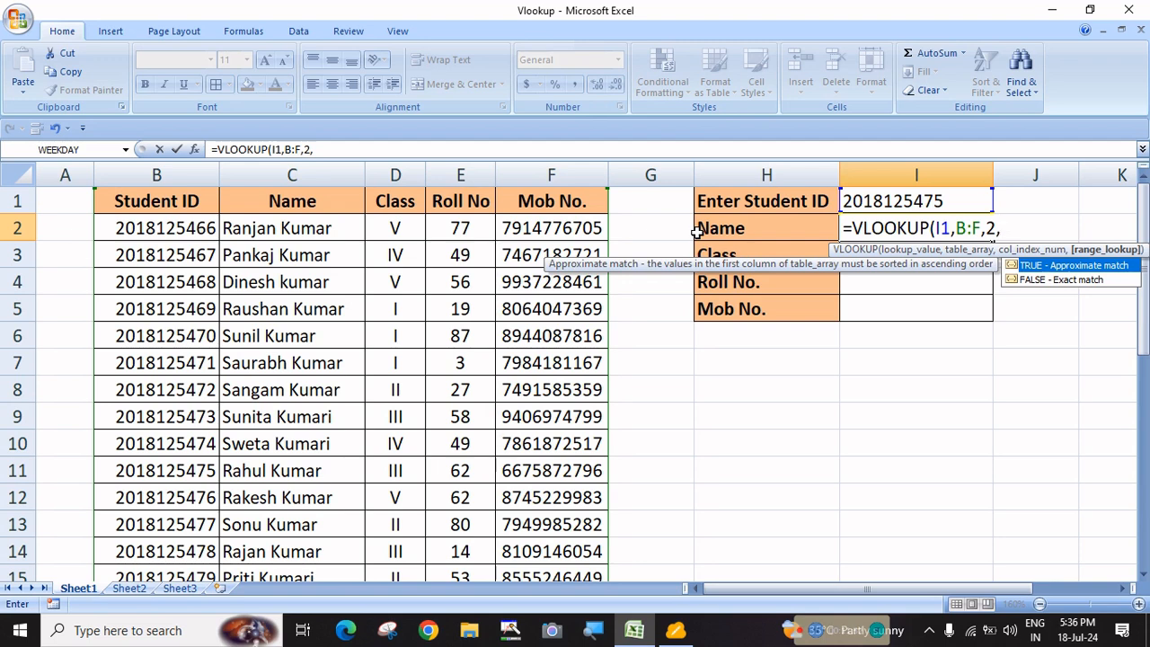
pyautogui.write('0)')
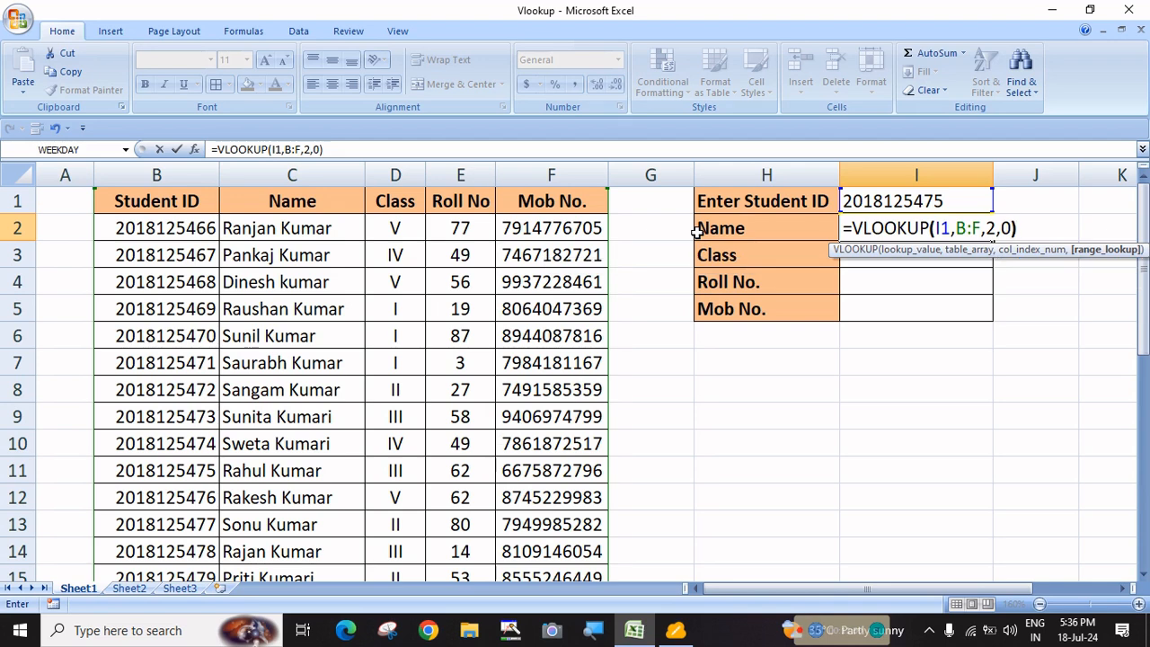
pyautogui.press('Return')
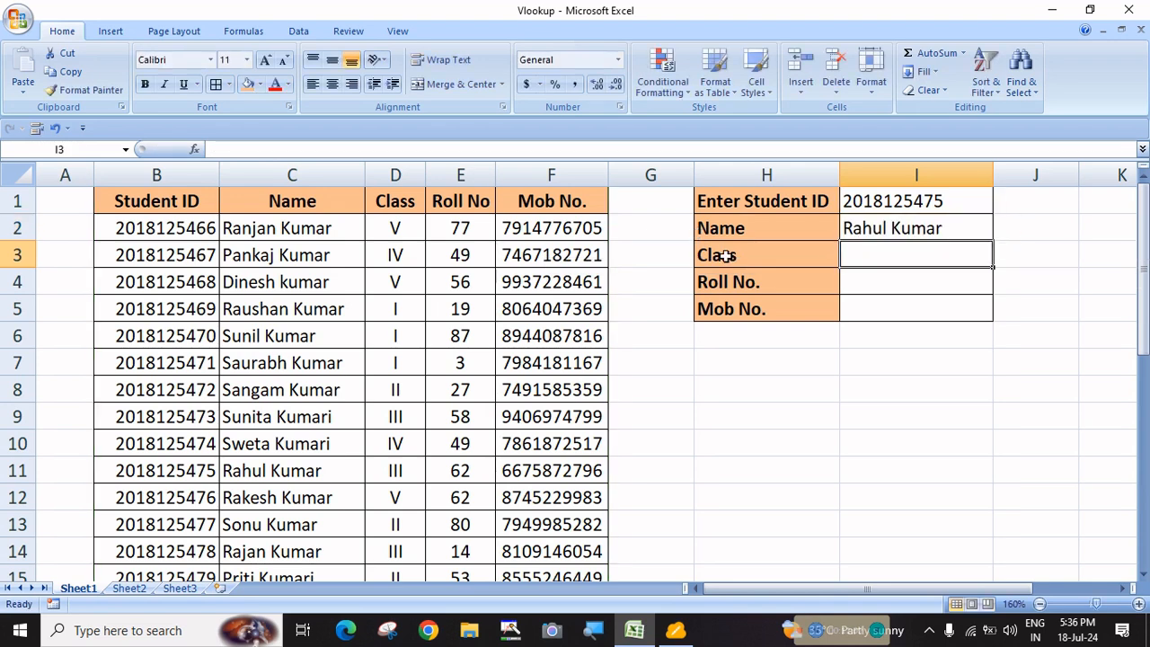
# Fill the I2 Name formula down to I5, producing #N/A in I3:I5
pyautogui.click(889, 230)
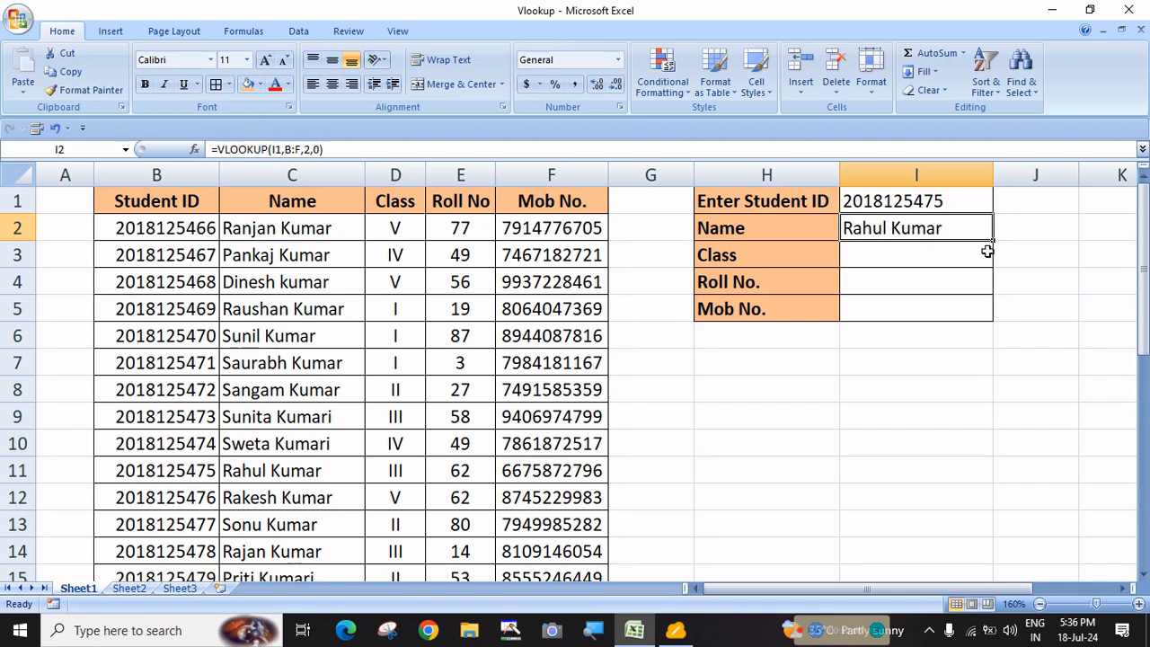
pyautogui.moveTo(994, 242); pyautogui.dragTo(991, 325)
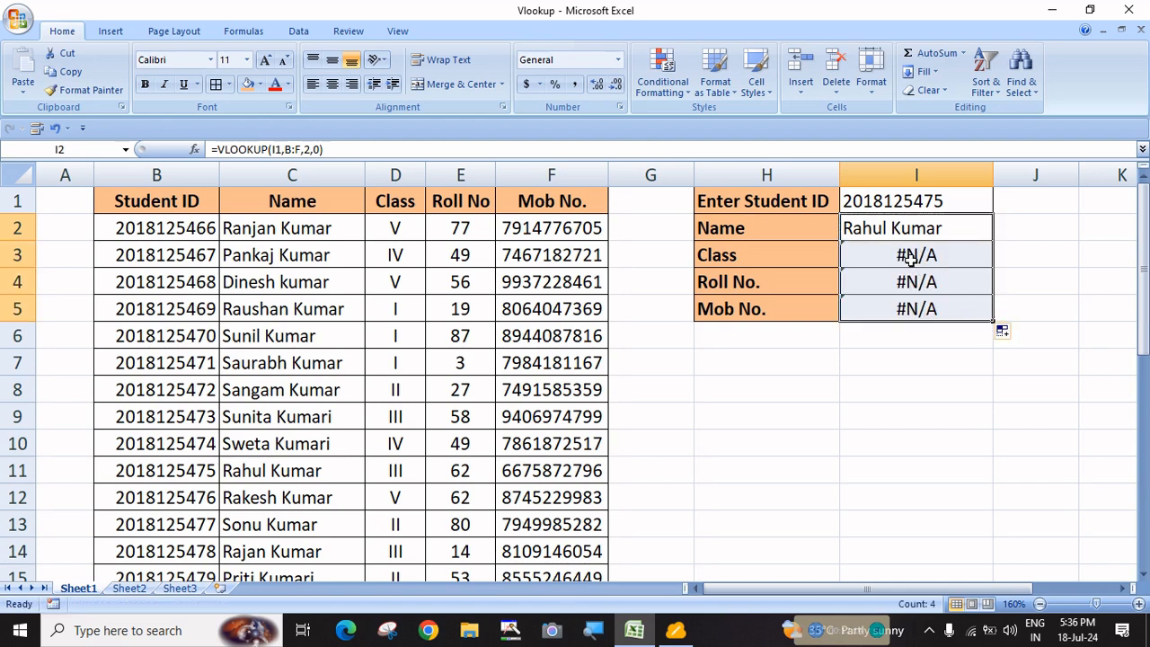
pyautogui.click(894, 370)
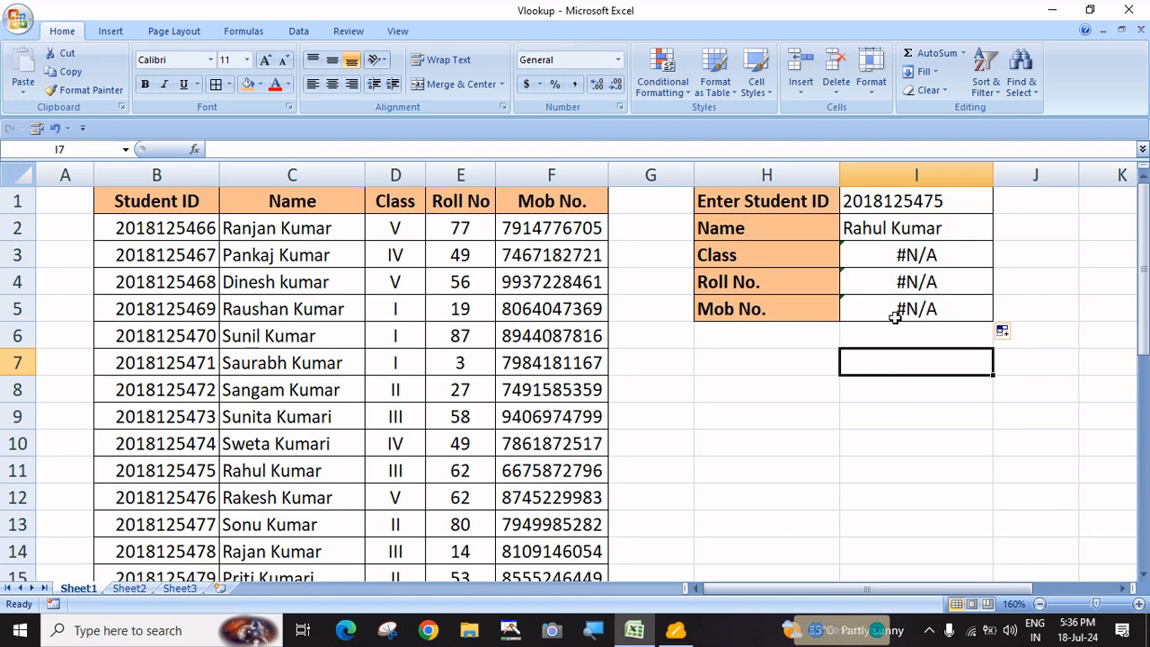
pyautogui.click(904, 256)
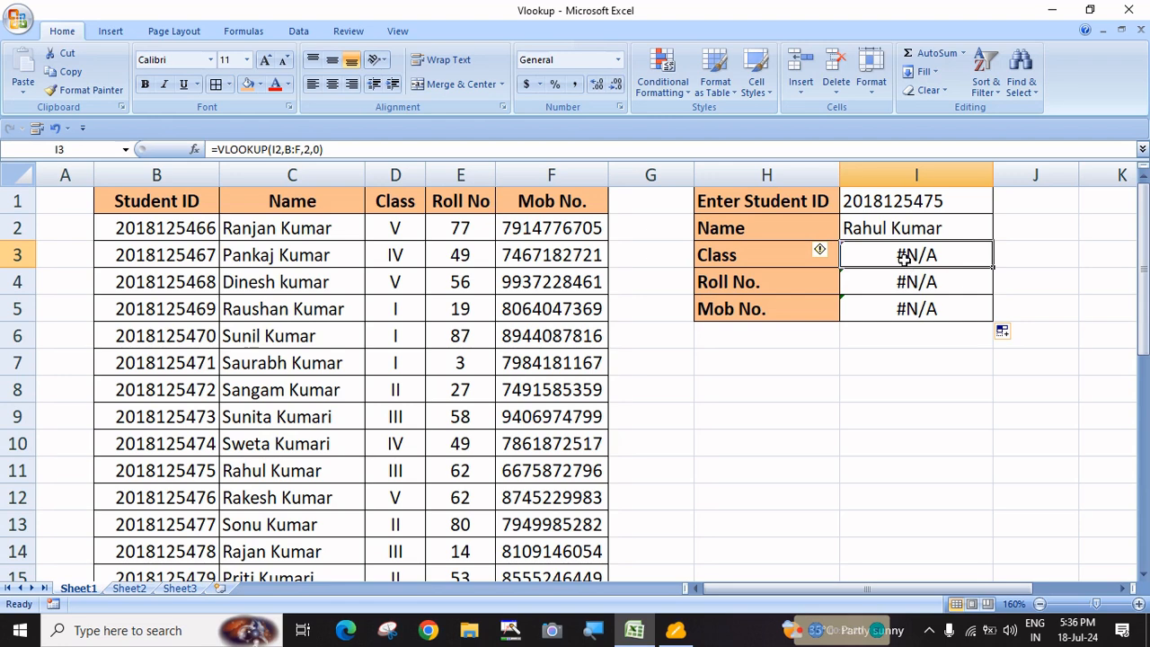
pyautogui.doubleClick(904, 256)
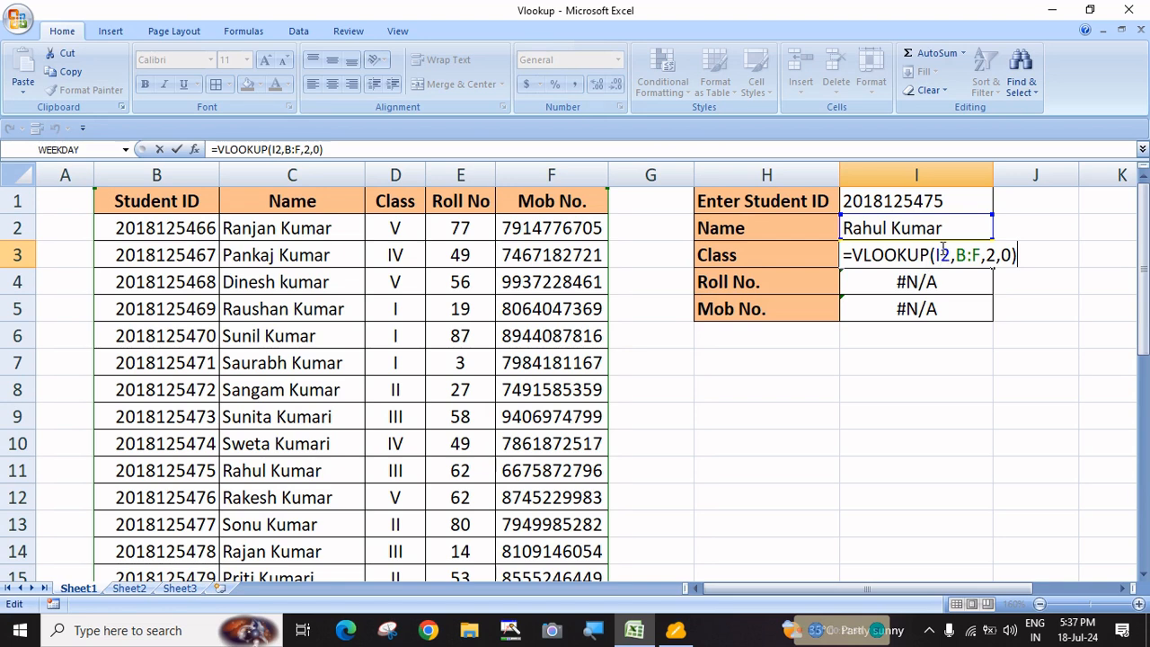
pyautogui.hotkey('ctrl', 'Return')
pyautogui.click(906, 227)
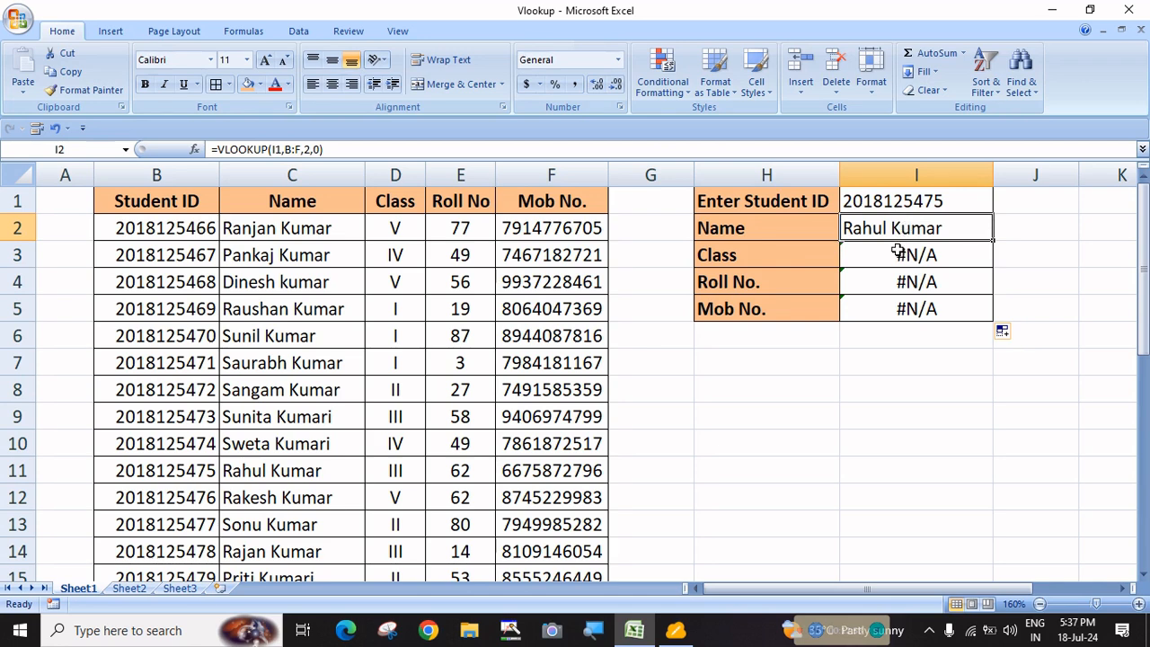
pyautogui.click(898, 253)
pyautogui.doubleClick(903, 256)
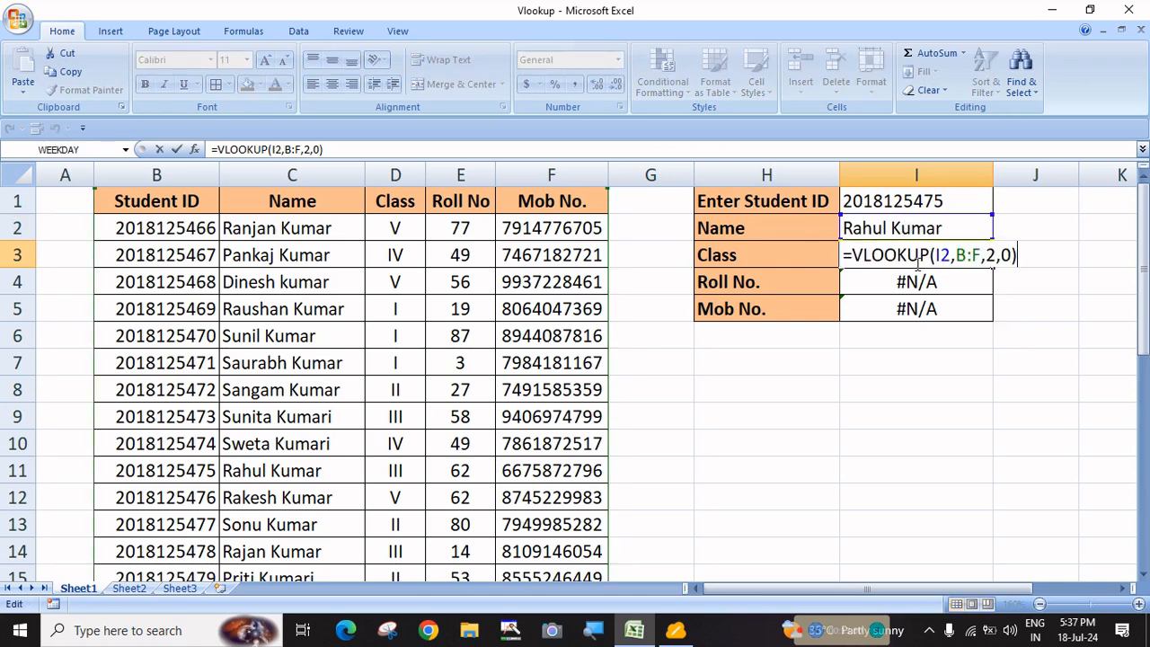
pyautogui.click(924, 230)
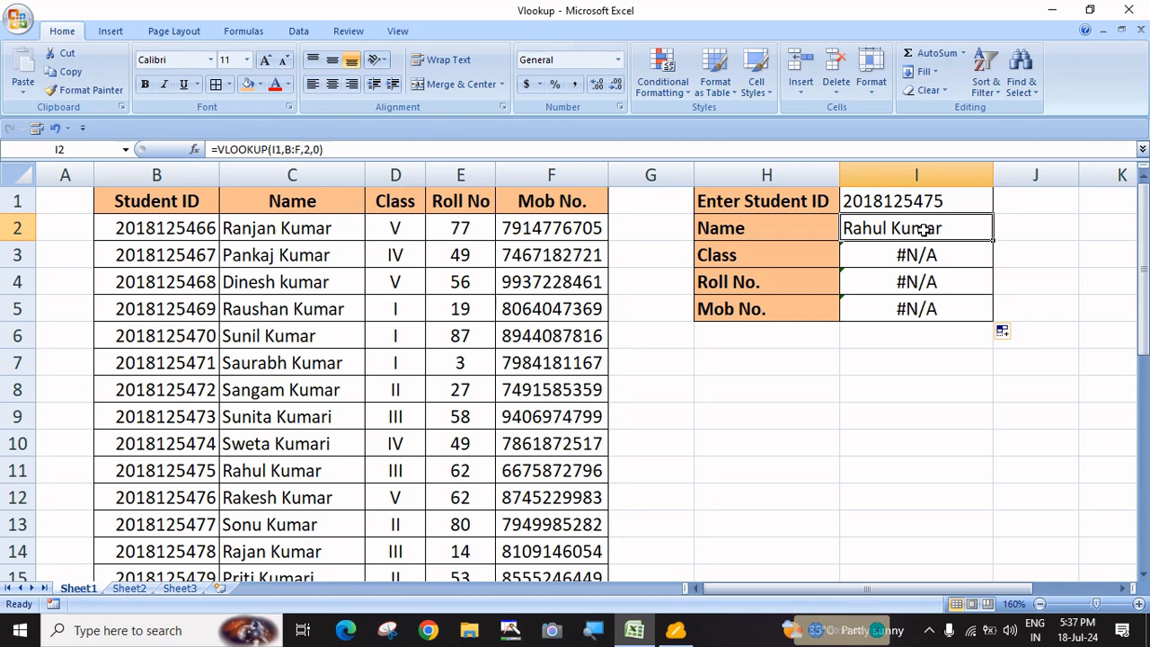
pyautogui.doubleClick(924, 231)
pyautogui.press('Escape')
pyautogui.click(916, 255)
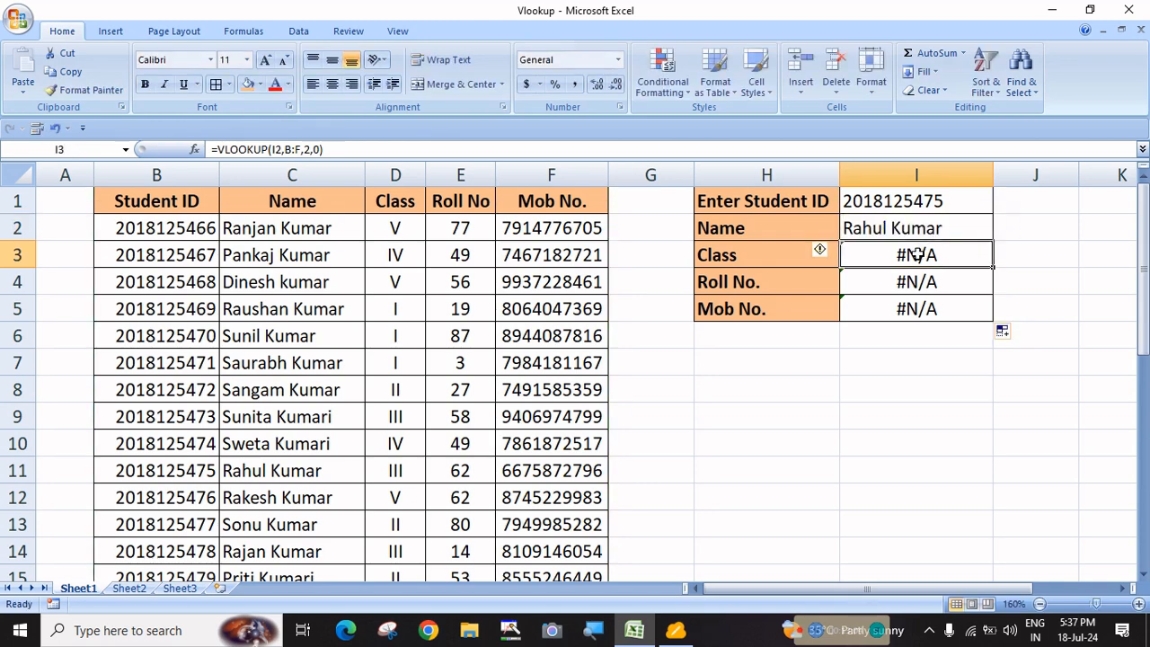
pyautogui.doubleClick(917, 255)
pyautogui.press('Escape')
pyautogui.click(902, 286)
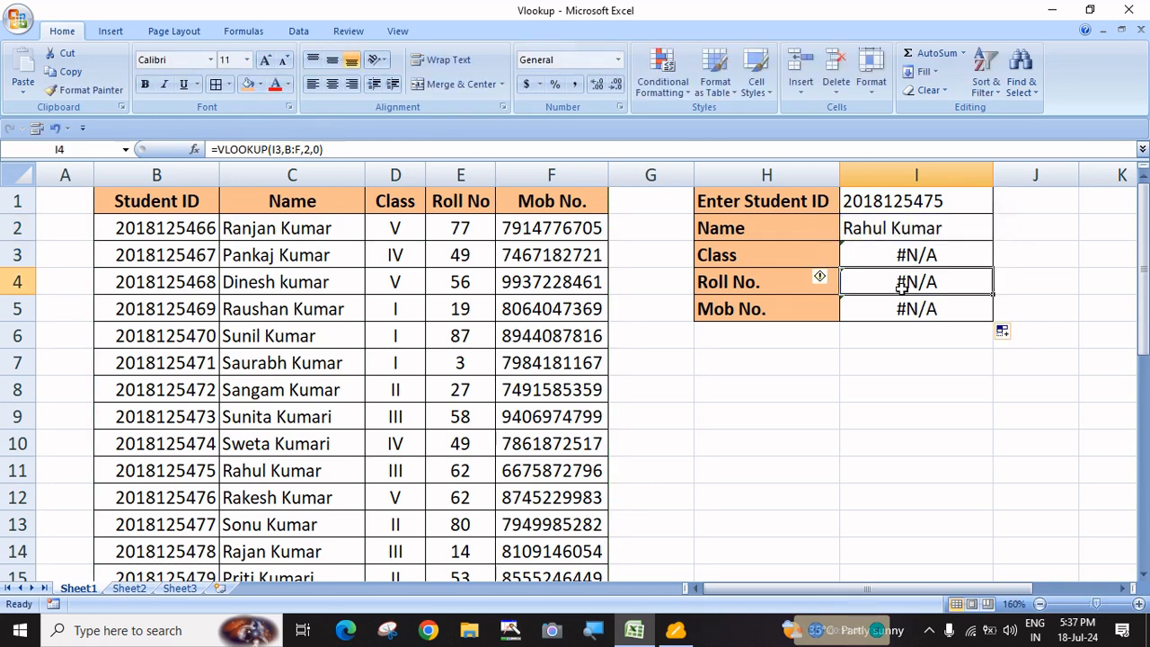
pyautogui.doubleClick(902, 285)
pyautogui.press('Escape')
pyautogui.click(900, 311)
pyautogui.doubleClick(900, 310)
pyautogui.press('Escape')
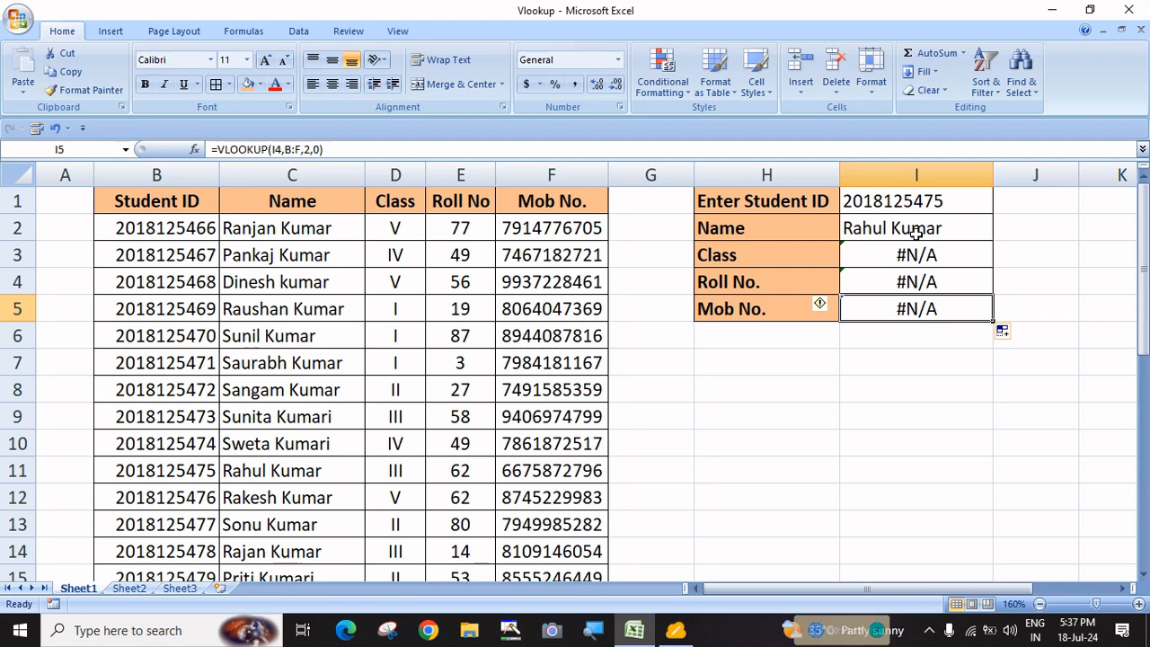
pyautogui.click(916, 232)
pyautogui.doubleClick(915, 232)
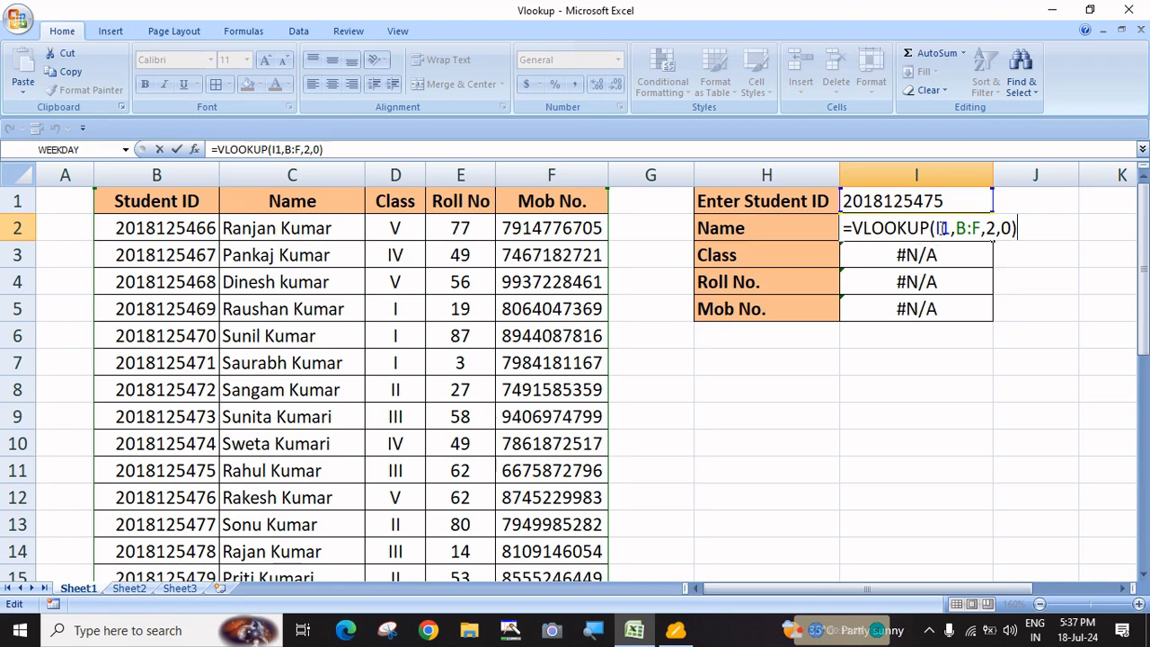
# Change the I1 reference in I2's formula to the absolute $I$1
pyautogui.click(940, 228)
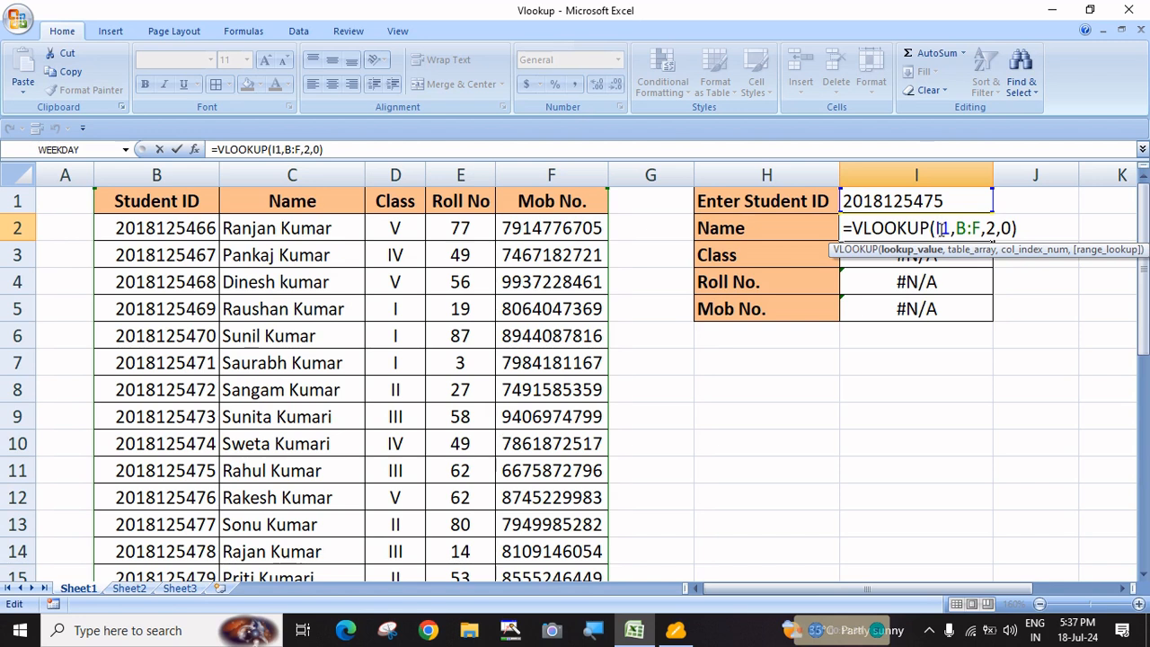
pyautogui.press('F4')
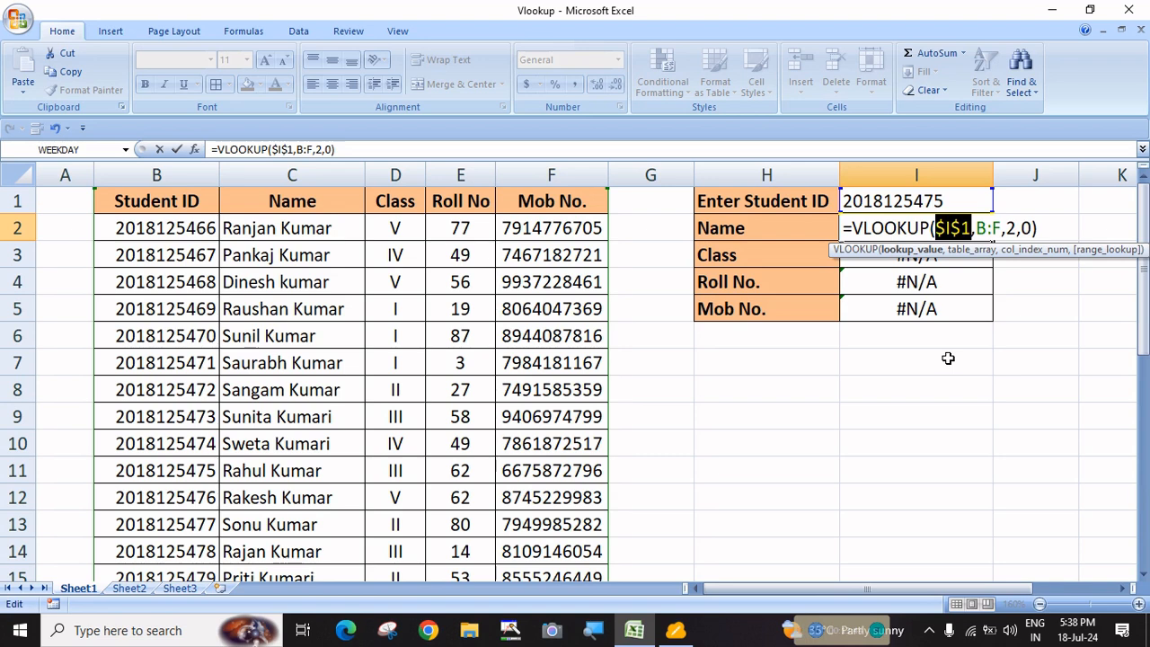
pyautogui.press('Return')
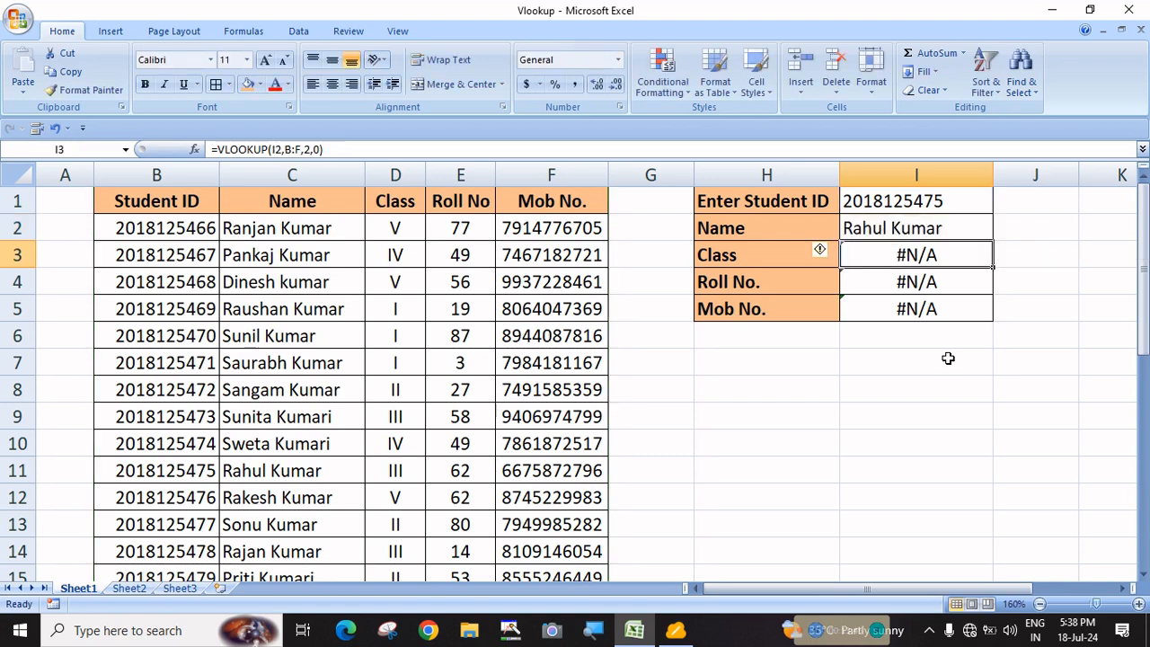
# Fill the locked Name formula from I2 down to I5
pyautogui.click(972, 233)
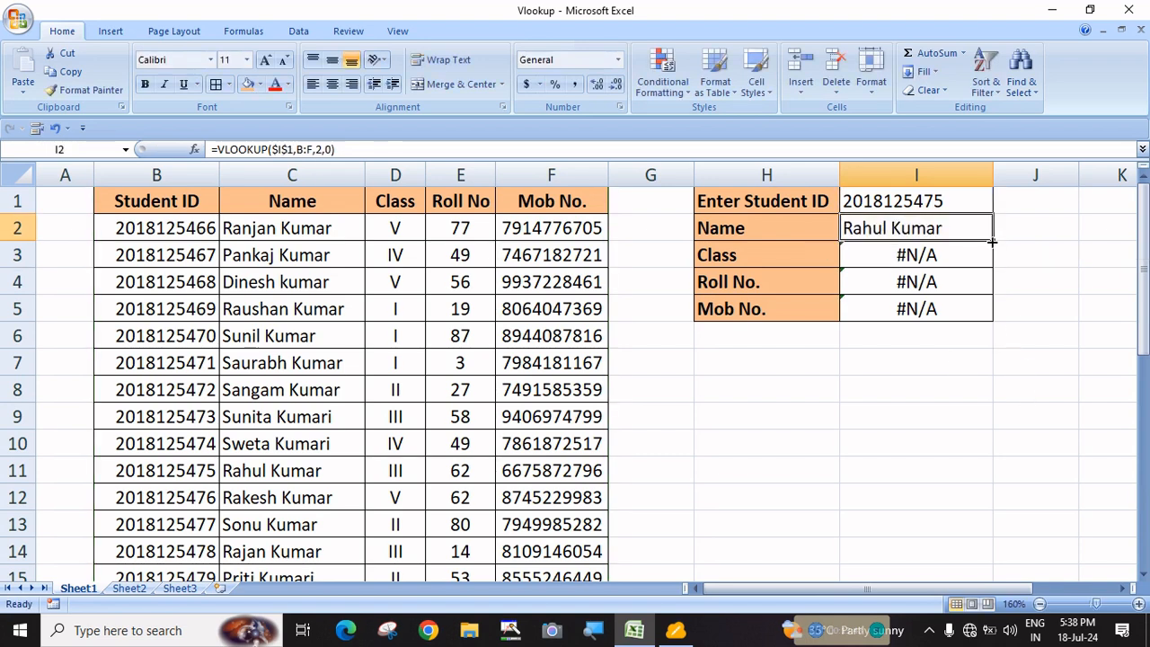
pyautogui.moveTo(993, 241); pyautogui.dragTo(988, 317)
pyautogui.click(974, 405)
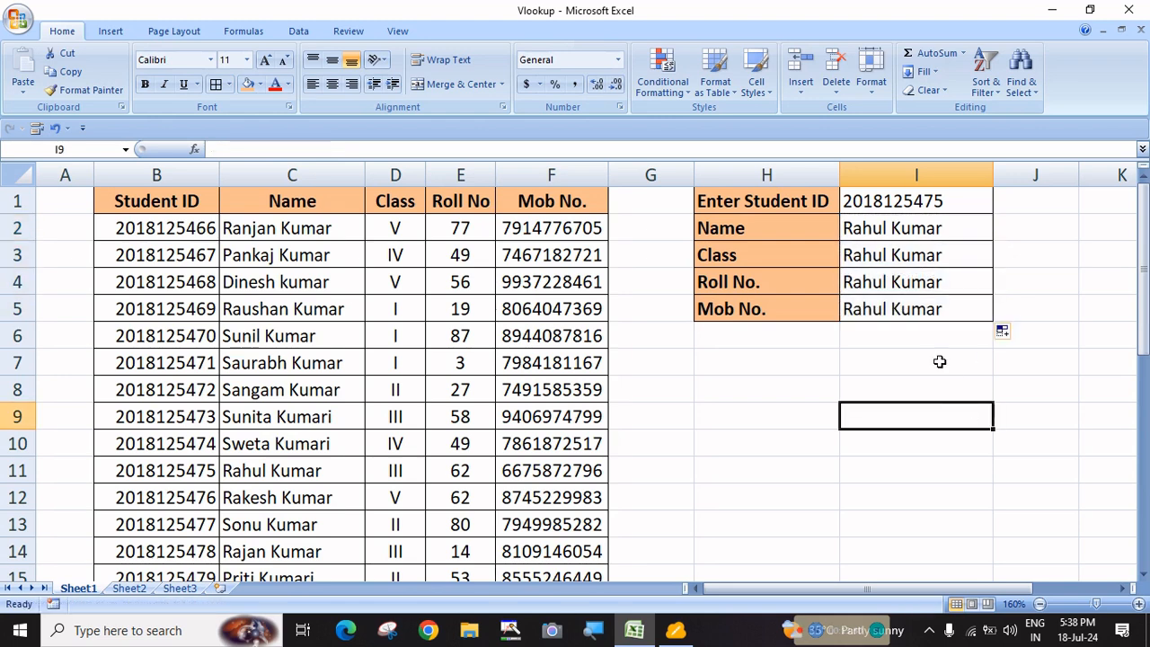
# Check the copied formulas in I3:I5 and the Name formula for their references
pyautogui.click(869, 257)
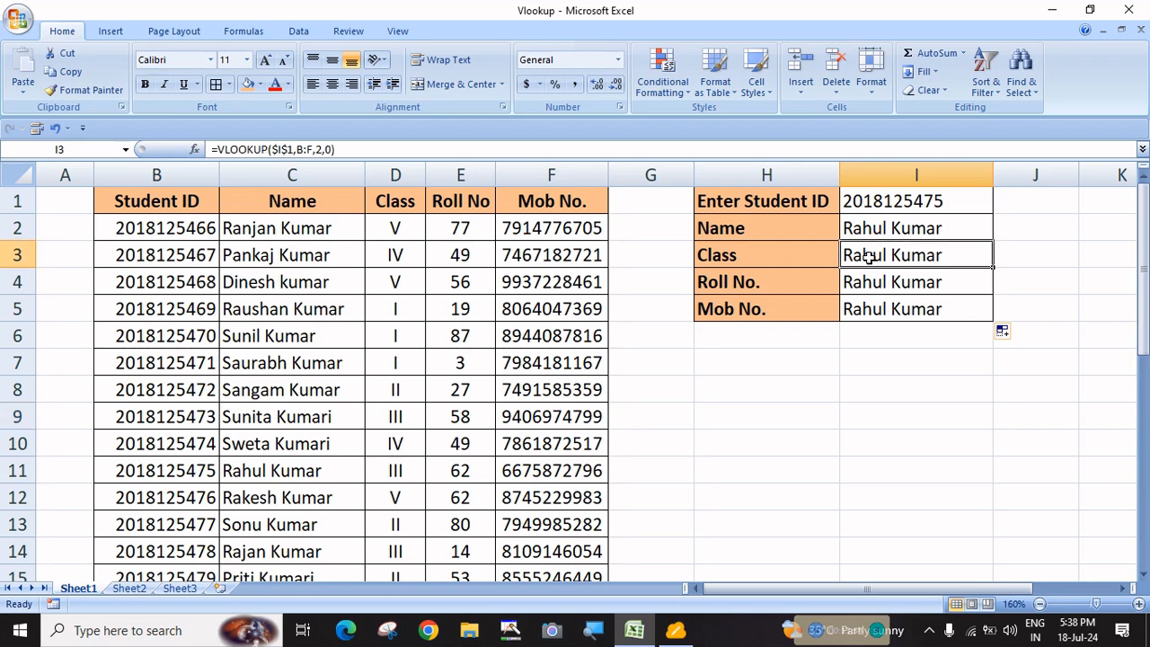
pyautogui.doubleClick(869, 257)
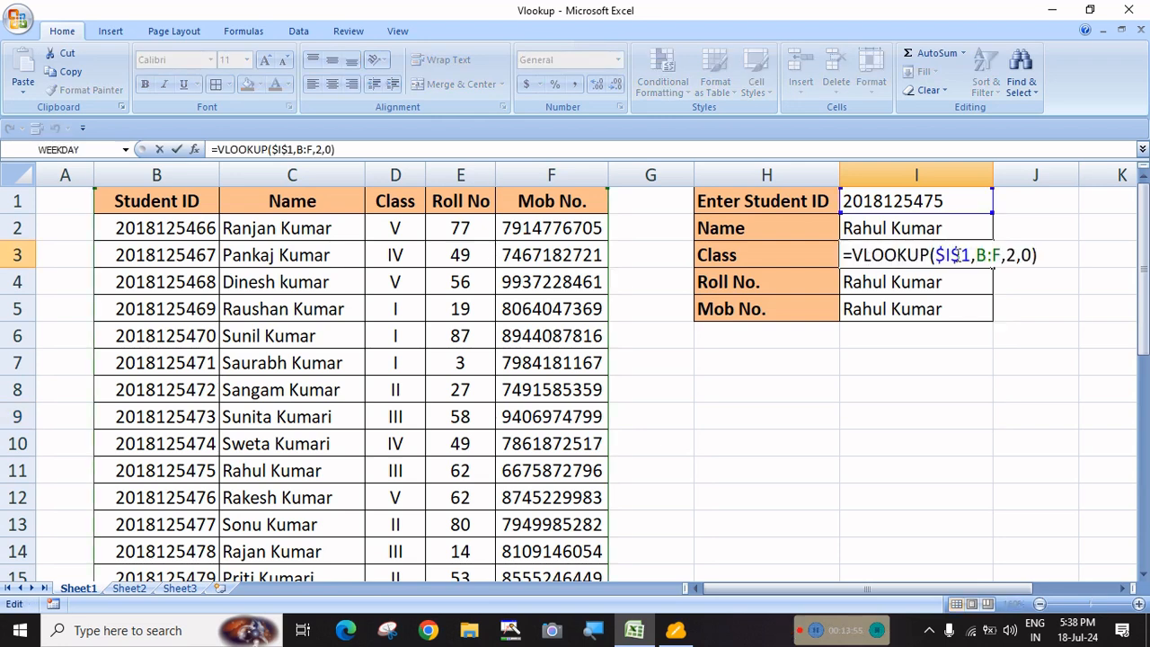
pyautogui.press('Return')
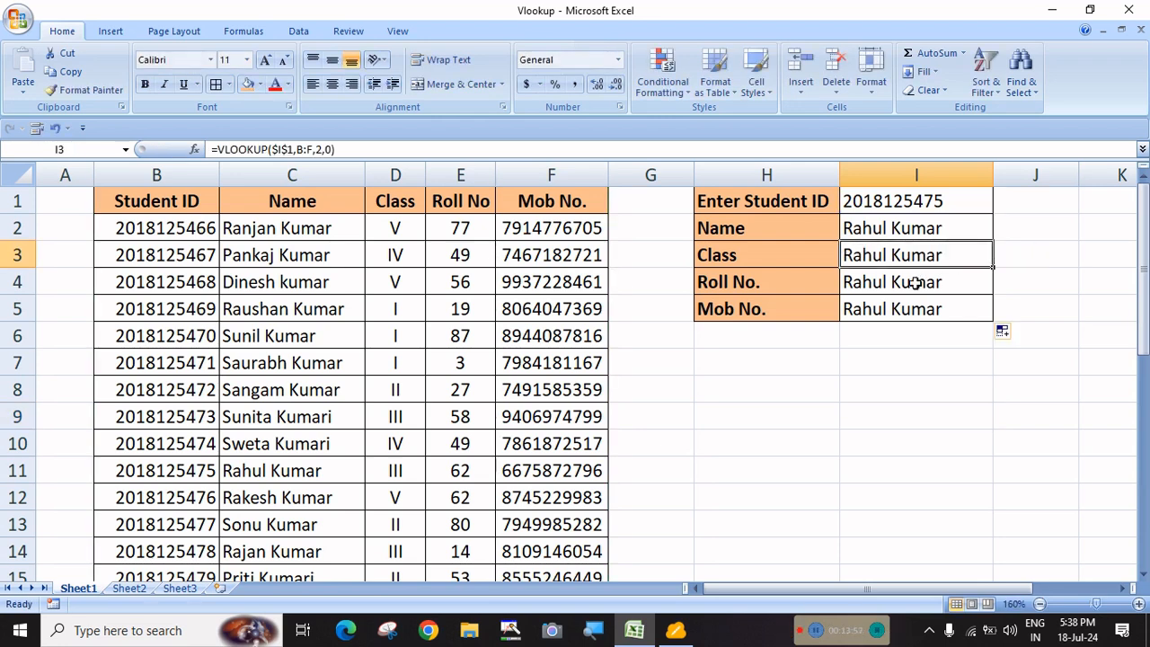
pyautogui.doubleClick(917, 282)
pyautogui.press('Return')
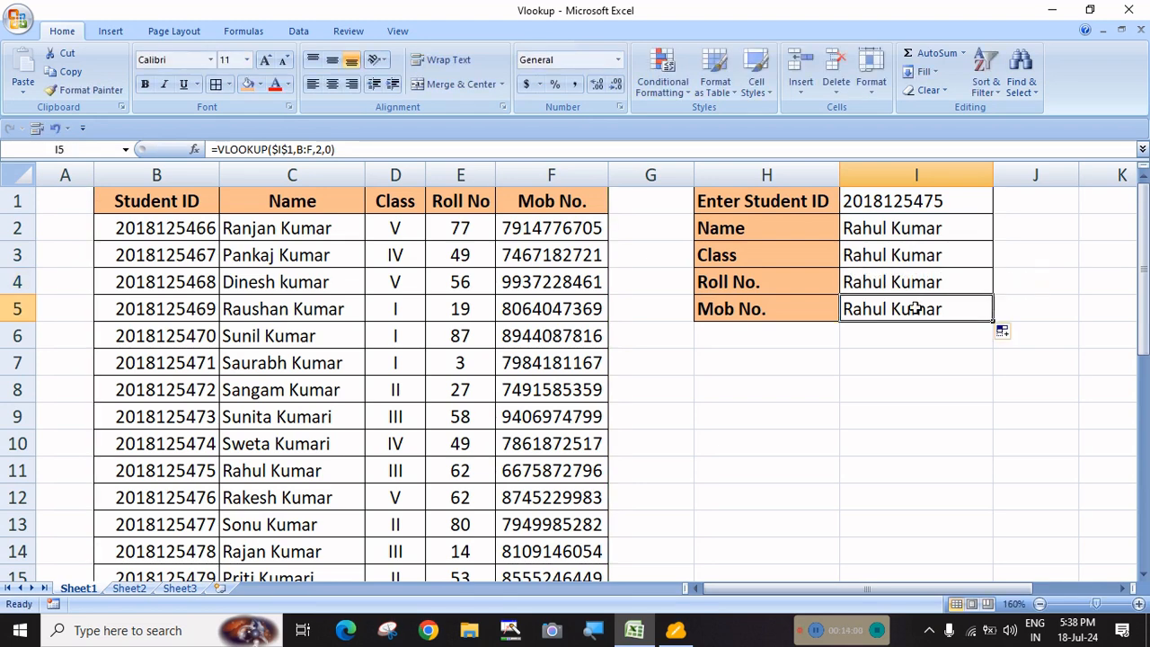
pyautogui.doubleClick(916, 309)
pyautogui.press('Escape')
pyautogui.click(899, 257)
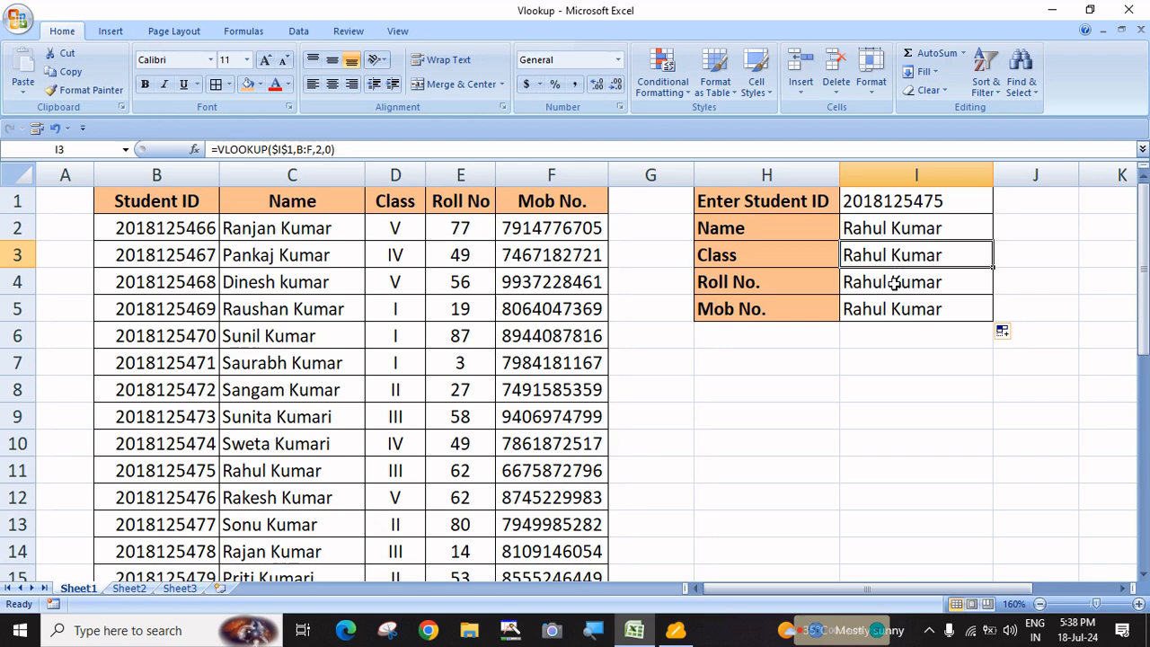
pyautogui.click(894, 284)
pyautogui.click(884, 311)
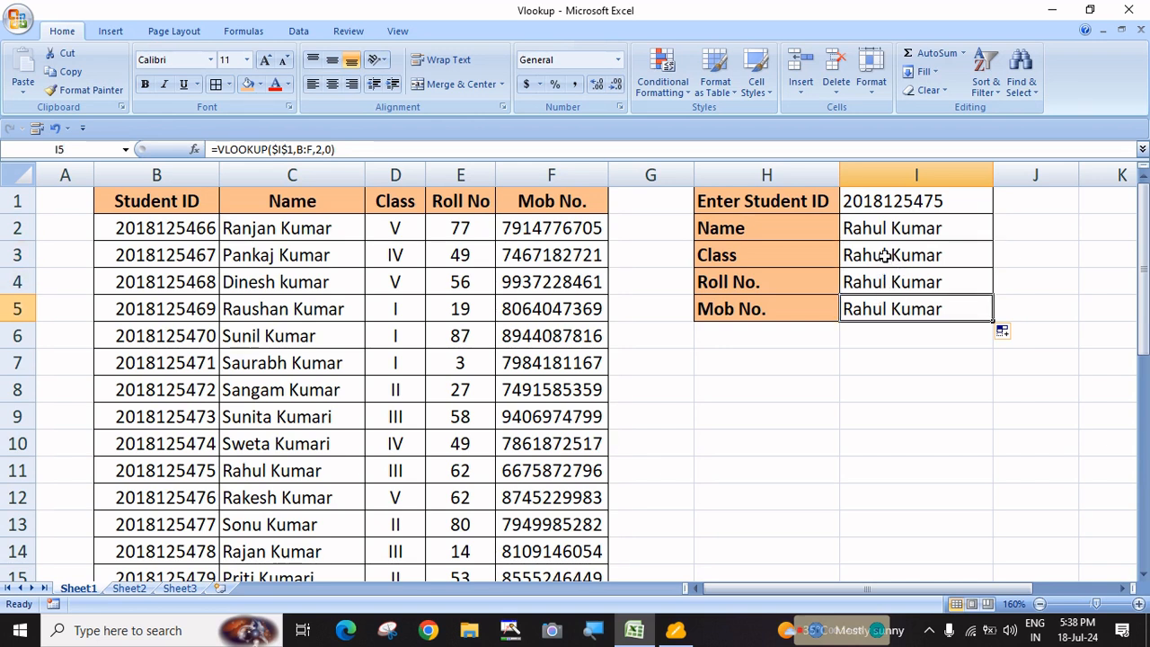
pyautogui.click(892, 228)
pyautogui.doubleClick(894, 229)
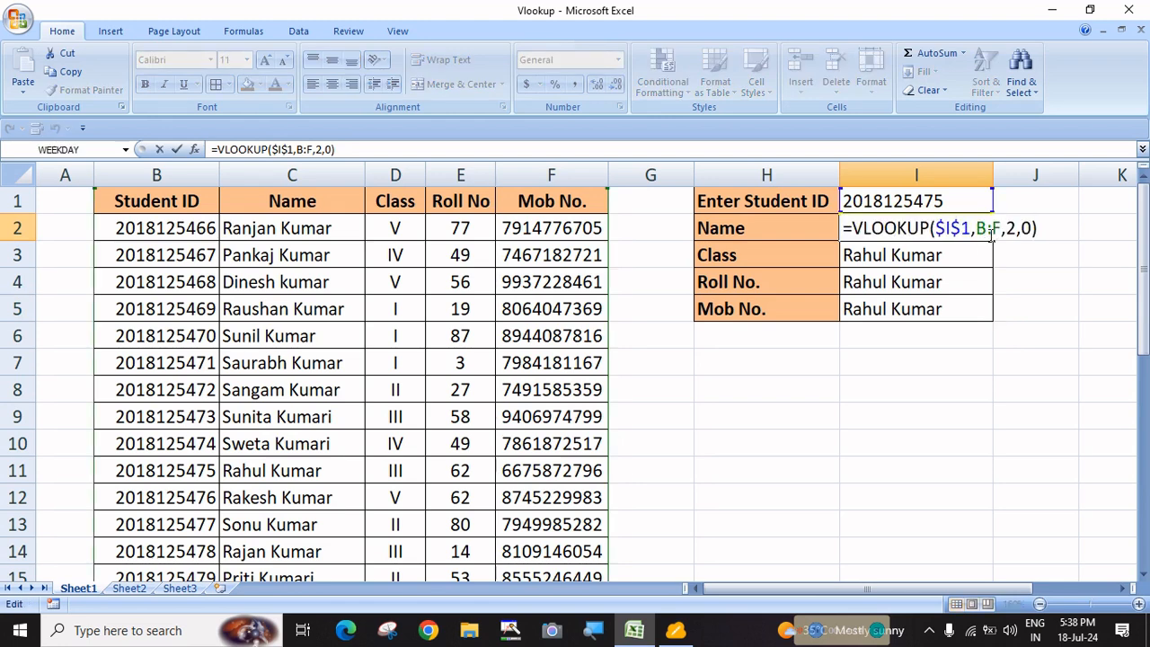
pyautogui.press('Escape')
# Recheck the Class, Roll No. and Mob No. formulas and reopen the Name formula
pyautogui.click(912, 257)
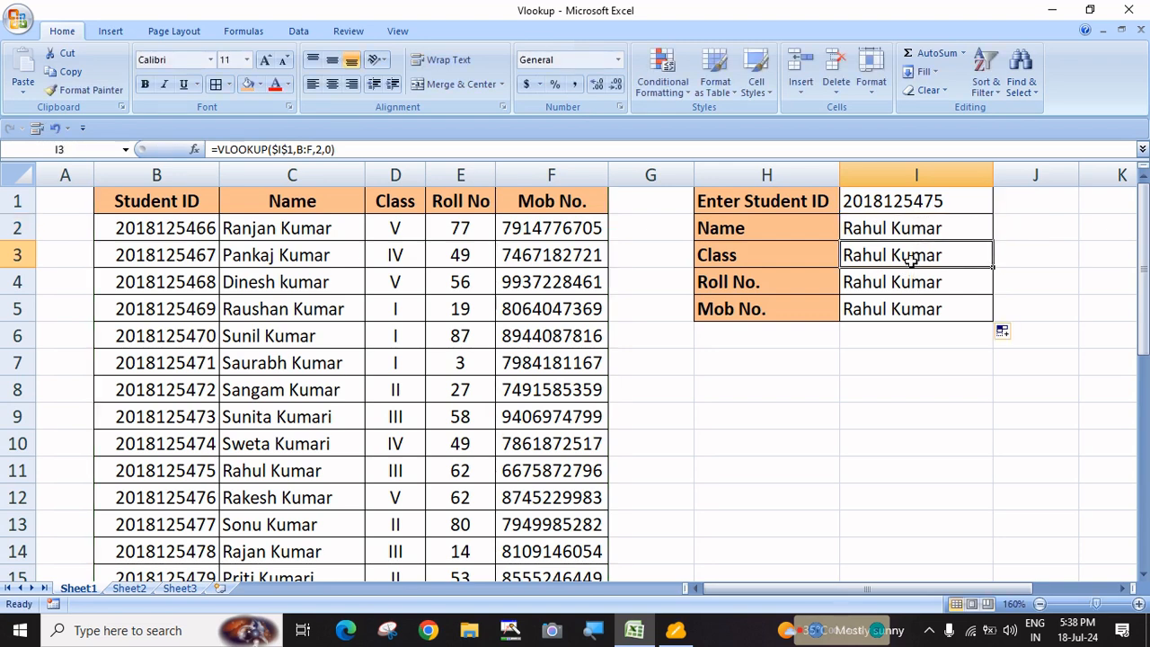
pyautogui.doubleClick(912, 258)
pyautogui.press('Escape')
pyautogui.click(910, 282)
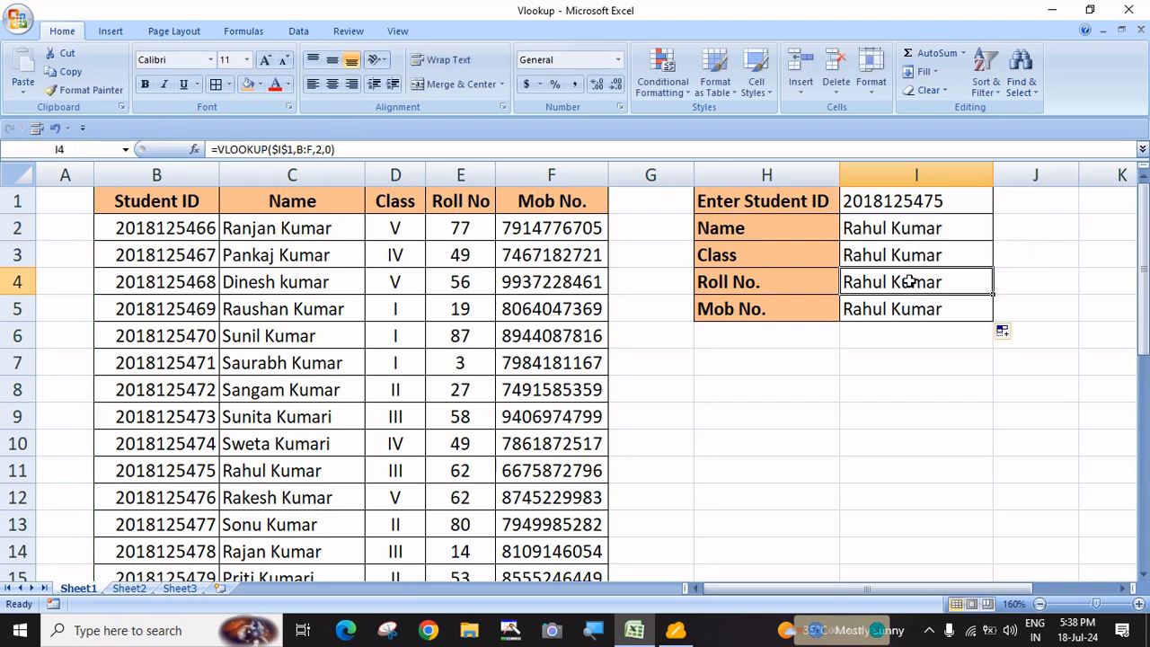
pyautogui.doubleClick(910, 282)
pyautogui.press('Escape')
pyautogui.click(911, 308)
pyautogui.doubleClick(905, 308)
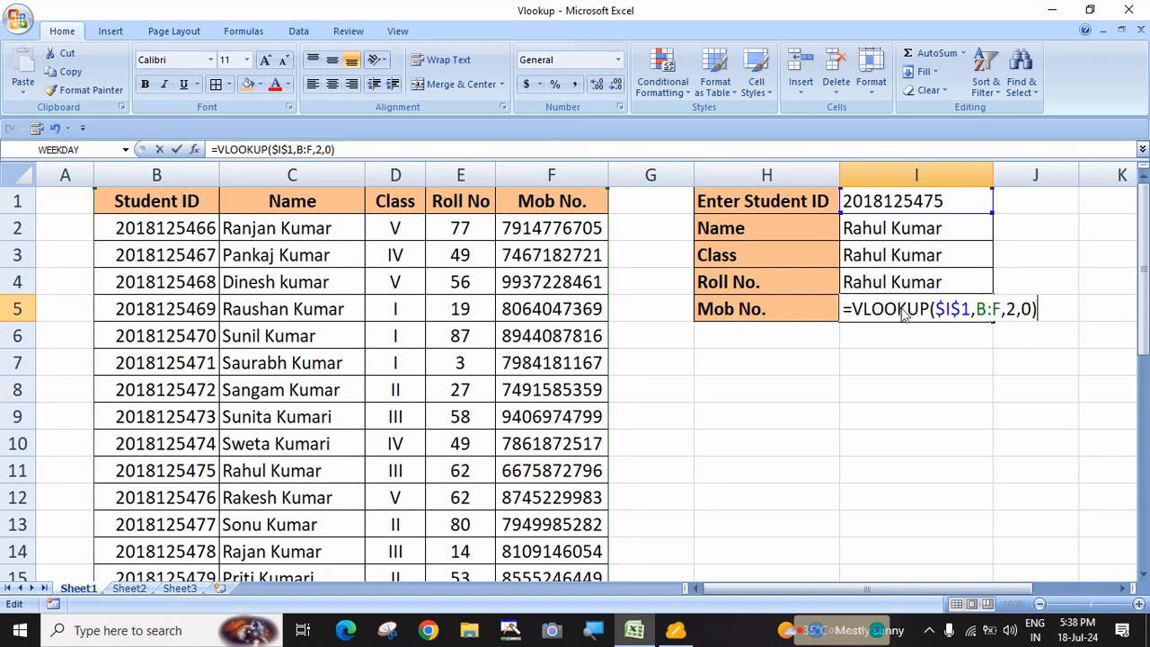
pyautogui.press('Escape')
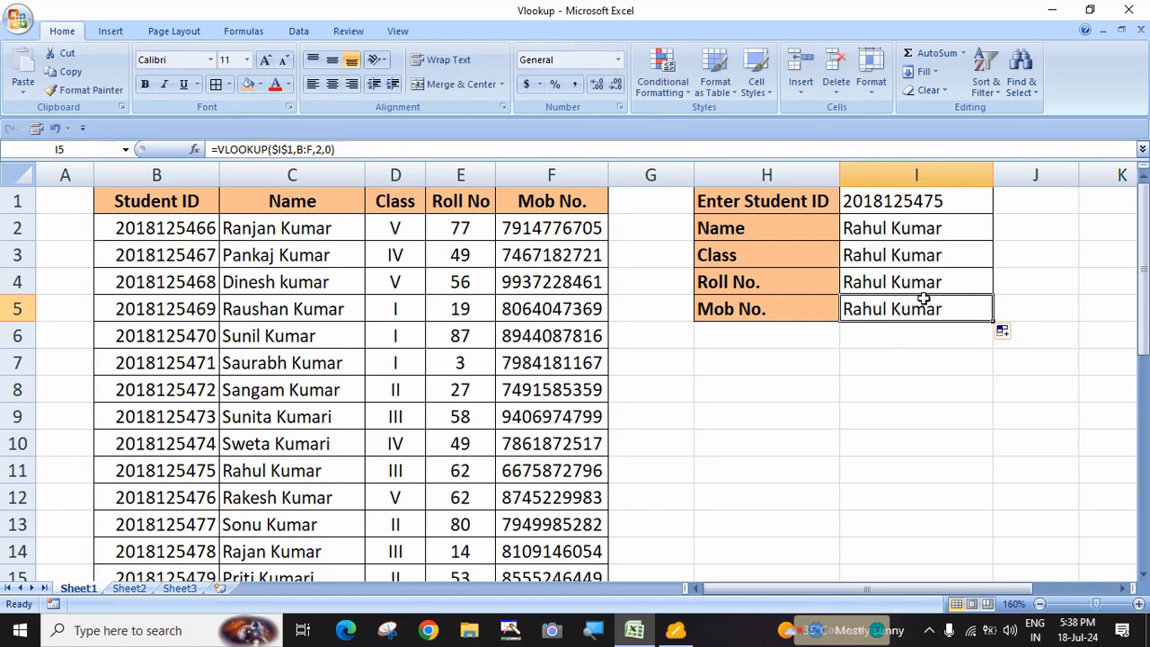
pyautogui.click(953, 231)
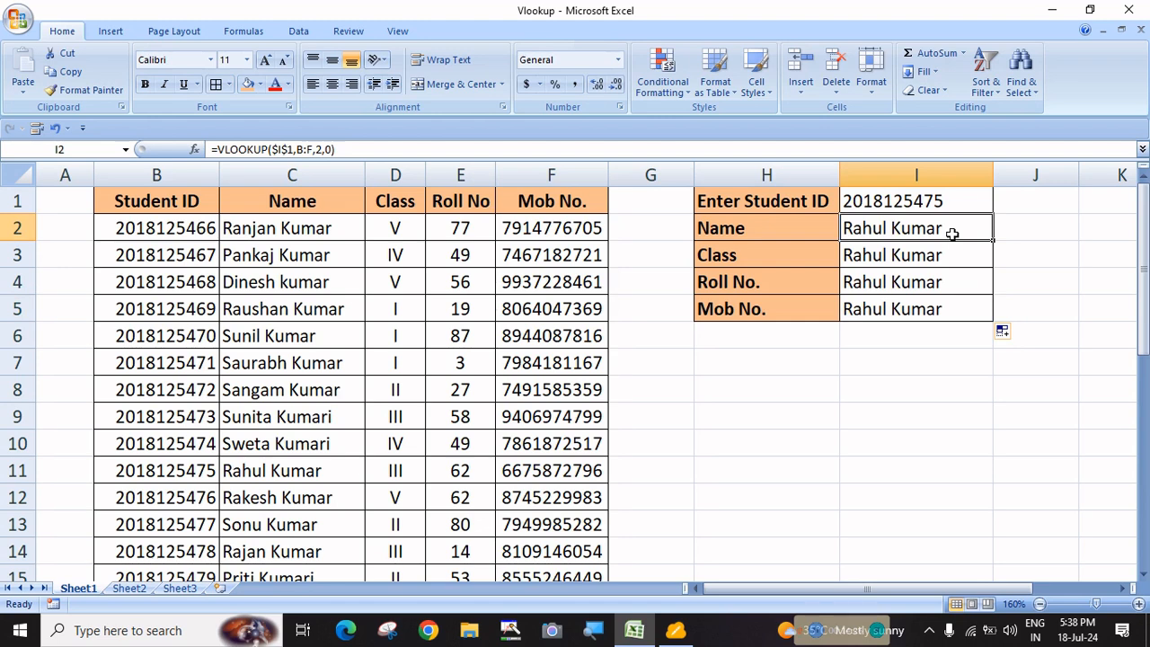
pyautogui.doubleClick(952, 232)
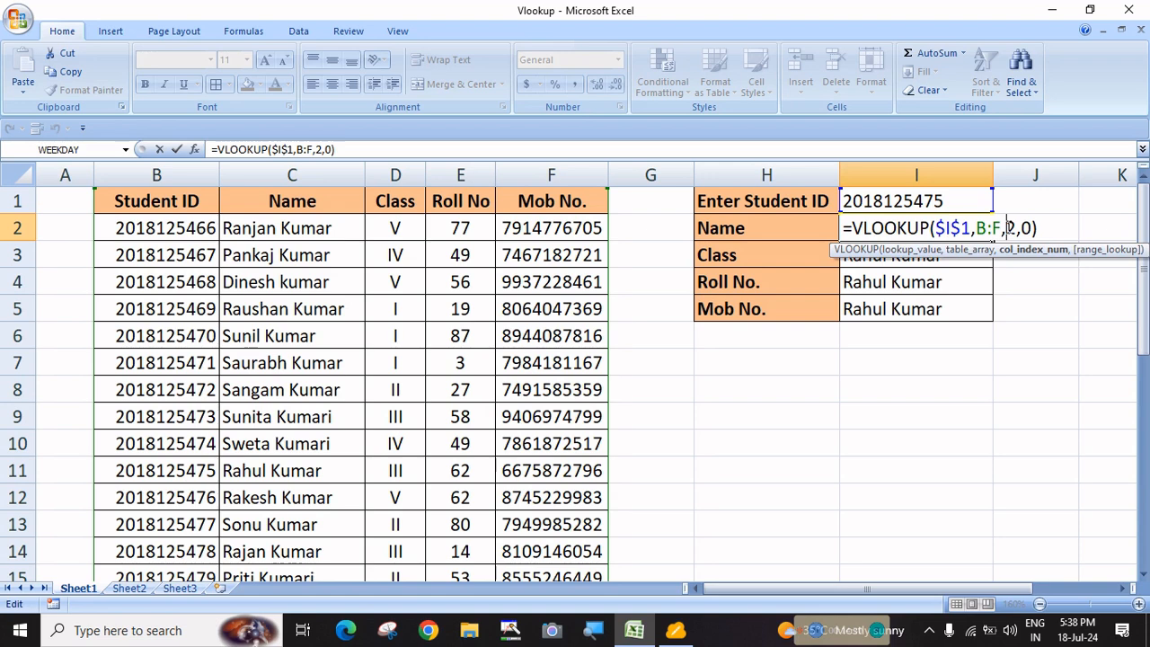
# Reconfirm the =VLOOKUP($I$1,B:F,2,0) formulas in the Class, Roll No. and Mob No. cells
pyautogui.press('Escape')
pyautogui.click(951, 255)
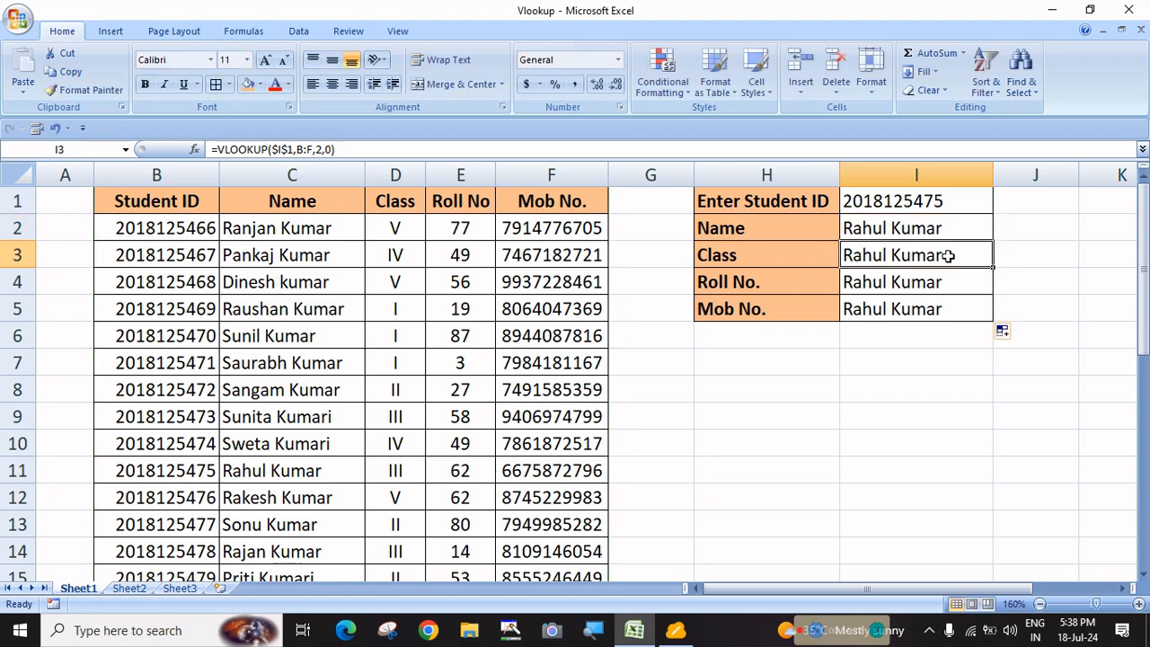
pyautogui.doubleClick(951, 255)
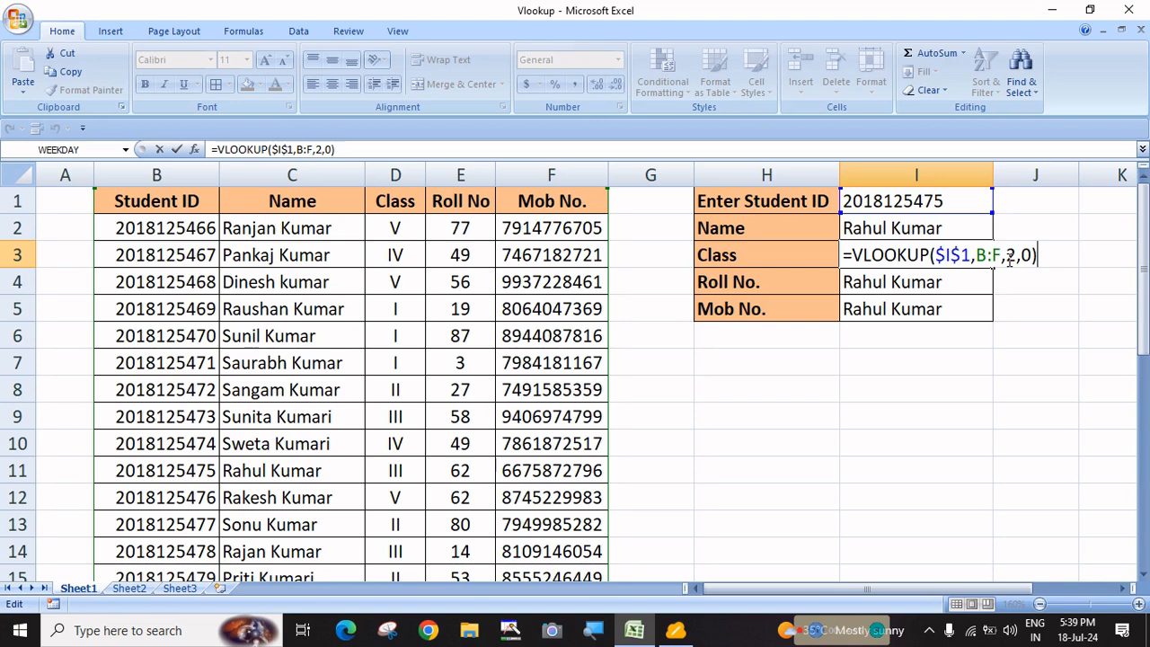
pyautogui.press('Return')
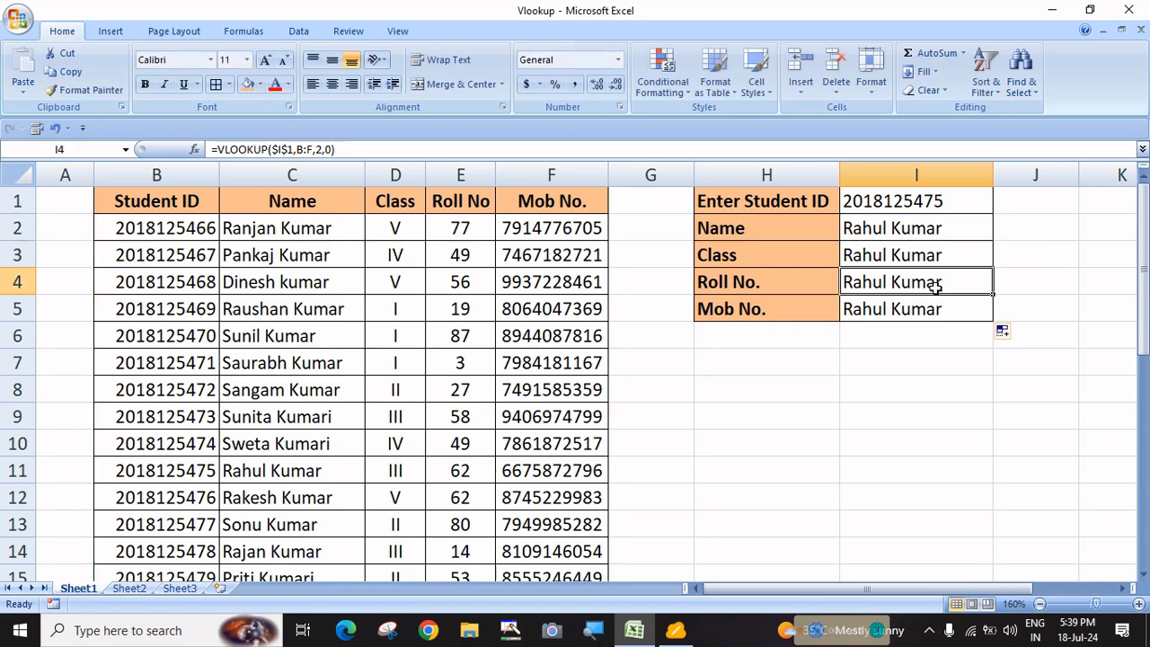
pyautogui.press('F2')
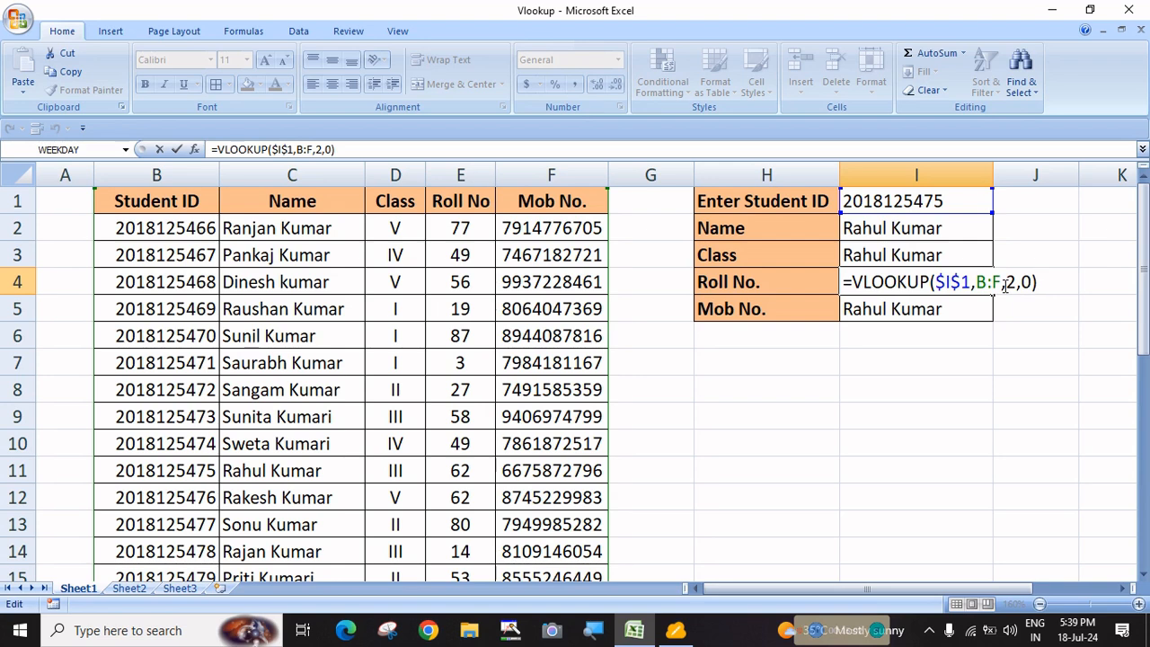
pyautogui.press('Return')
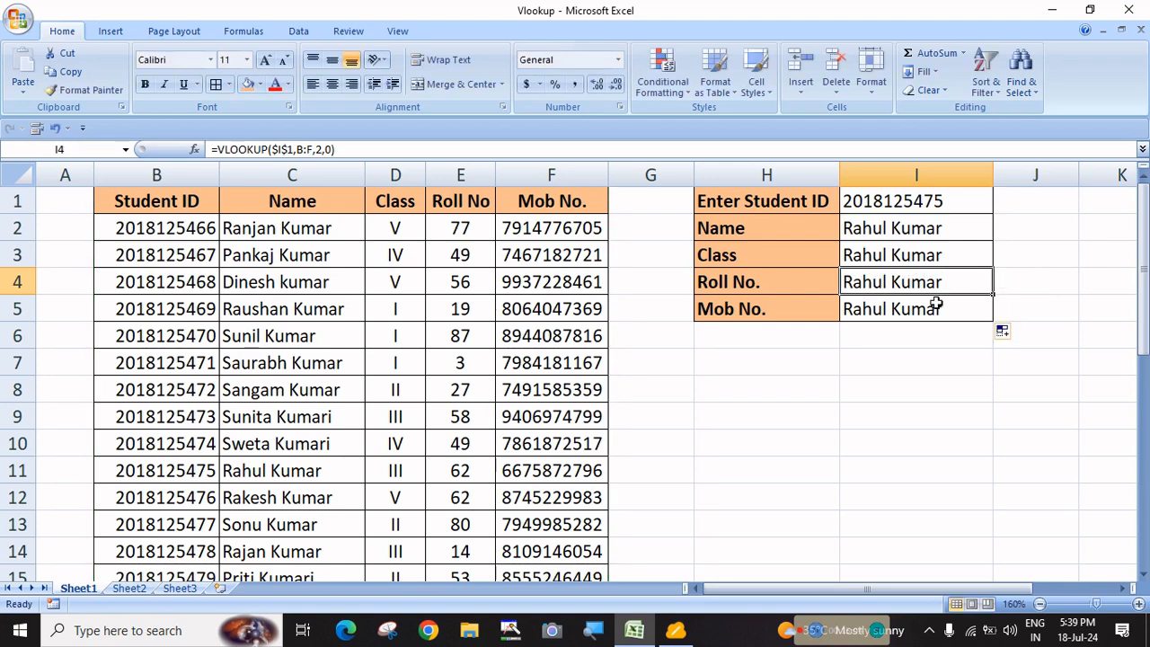
pyautogui.press('F2')
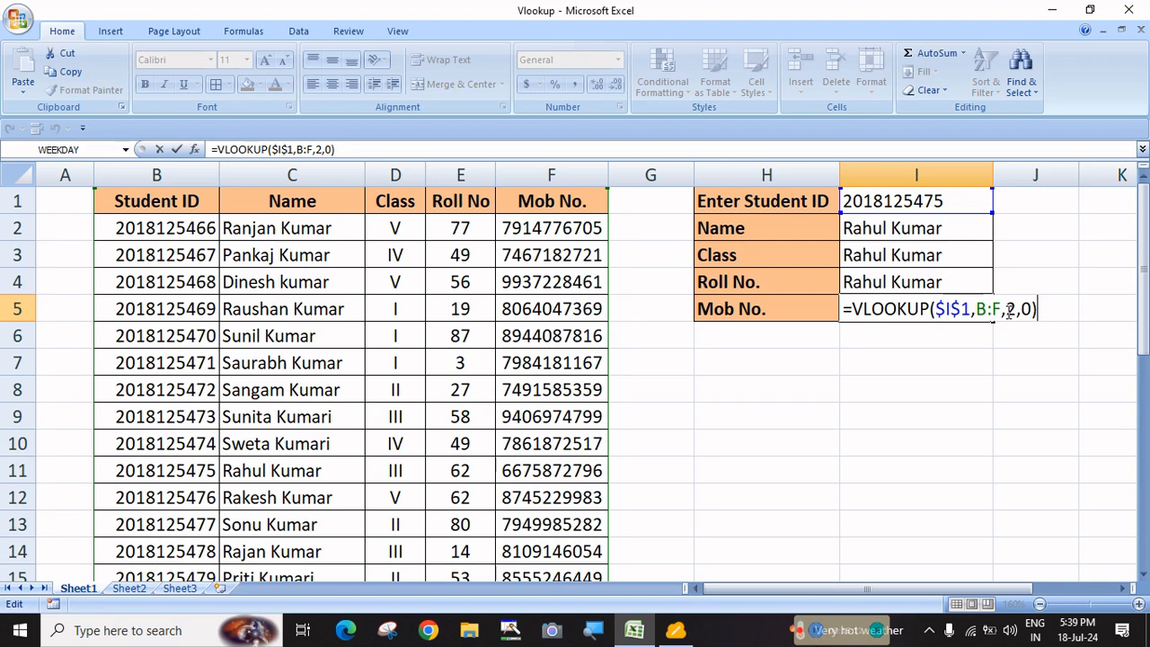
pyautogui.hotkey('ctrl', 'Return')
pyautogui.click(921, 230)
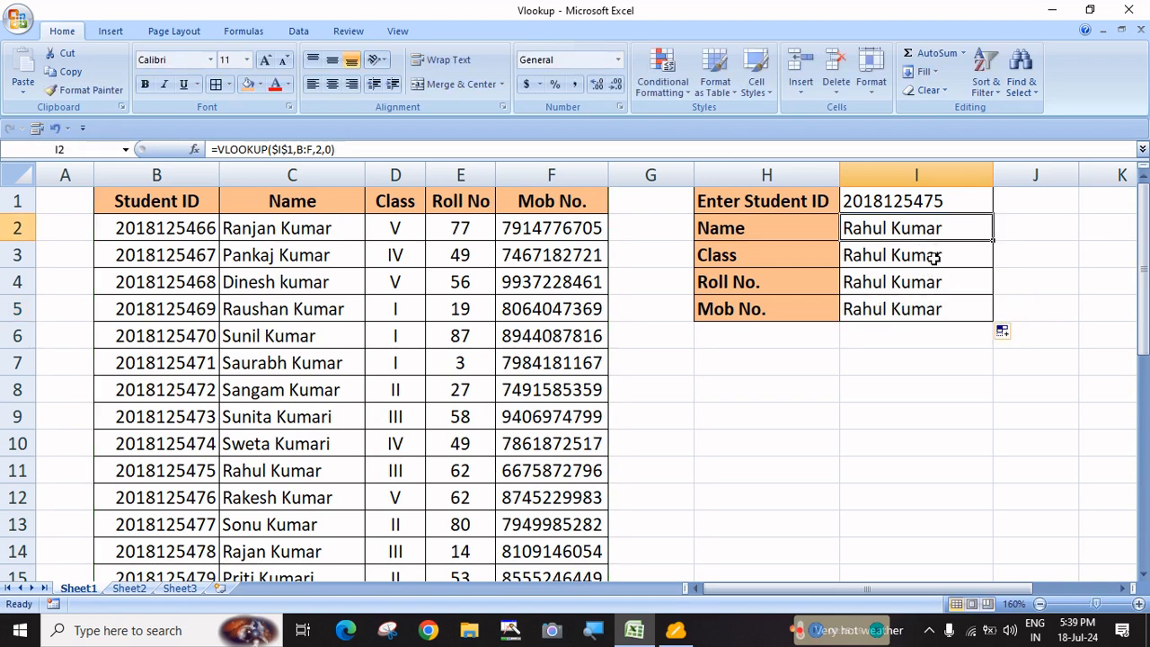
pyautogui.click(934, 257)
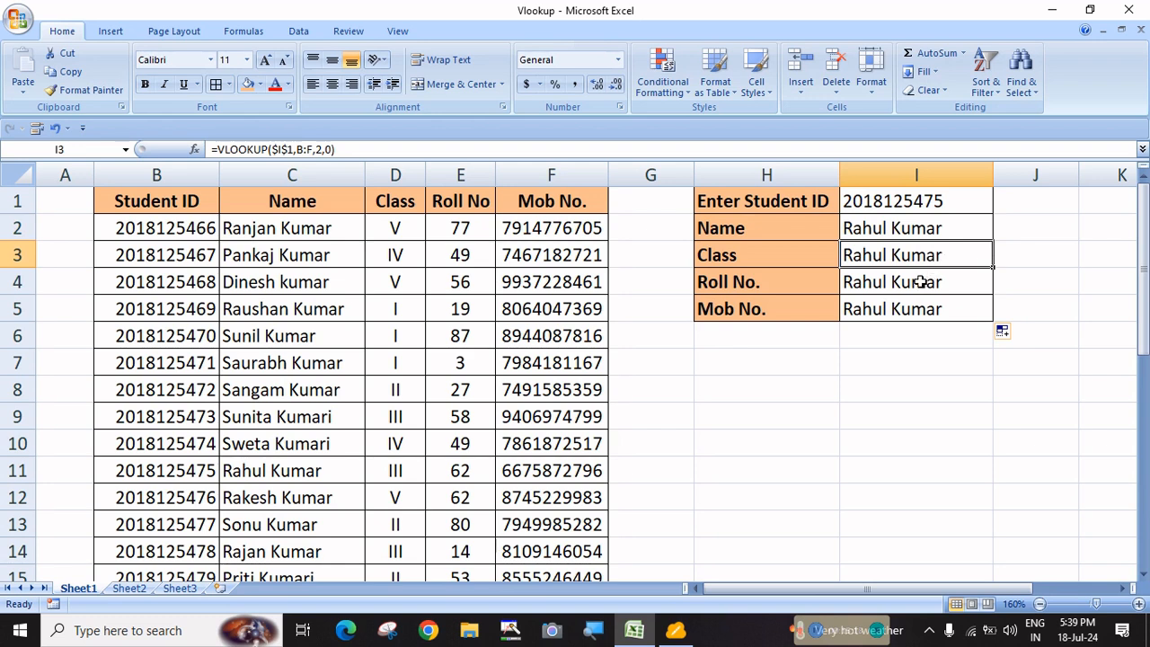
pyautogui.click(921, 282)
pyautogui.click(915, 308)
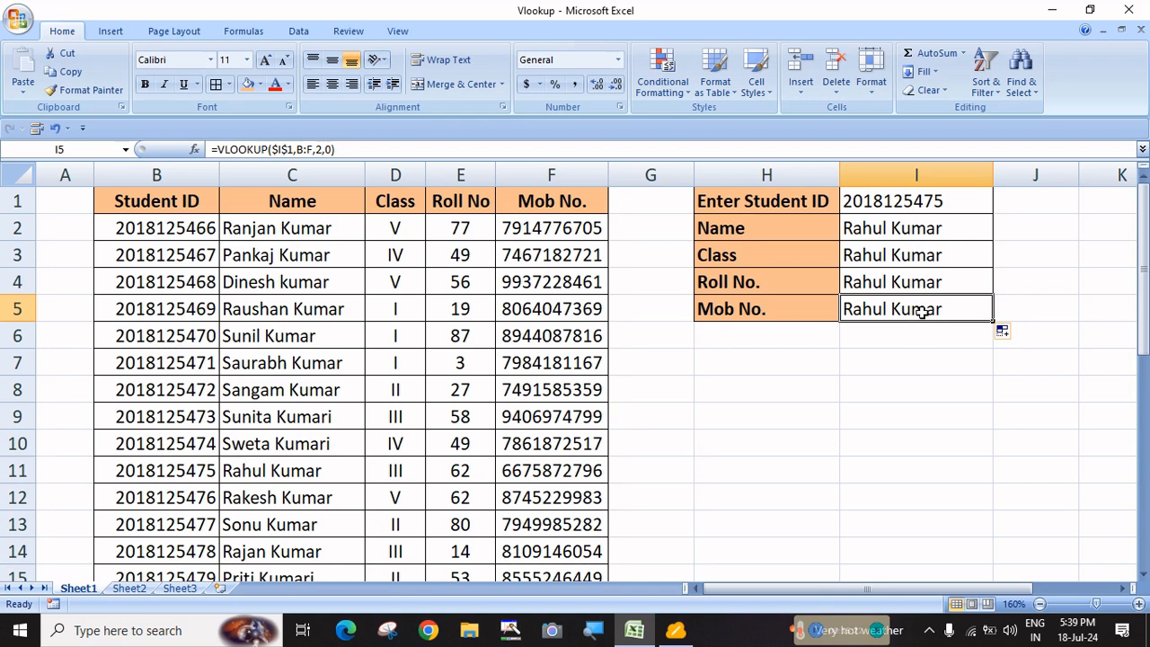
pyautogui.click(906, 363)
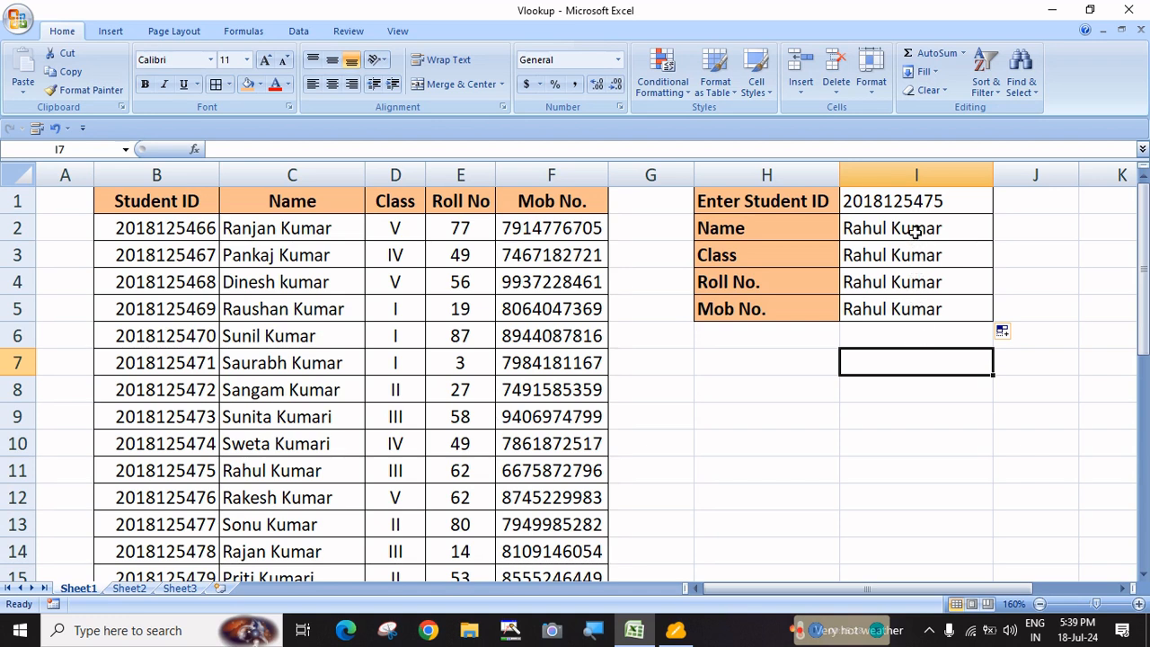
pyautogui.click(915, 230)
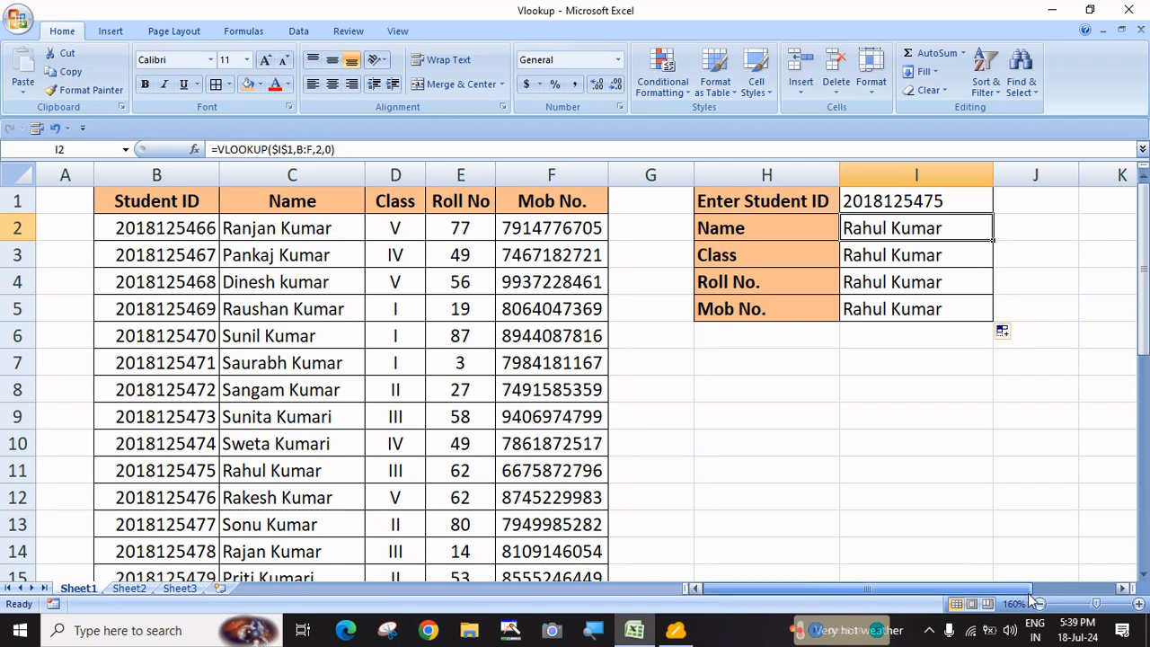
pyautogui.click(894, 392)
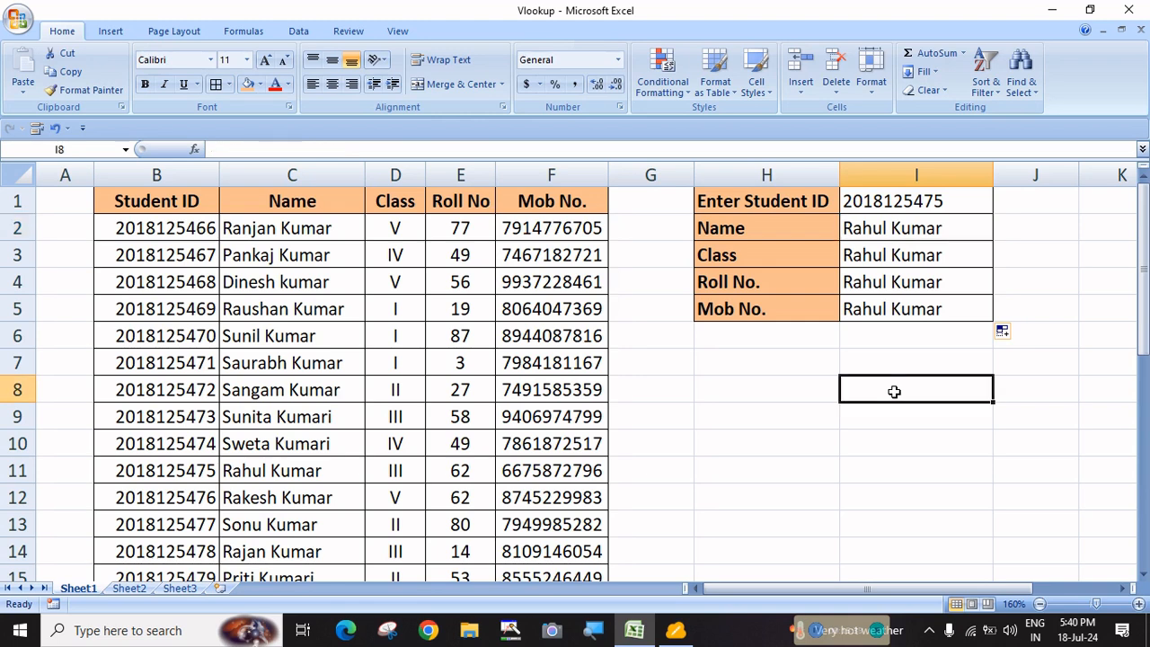
pyautogui.write('=')
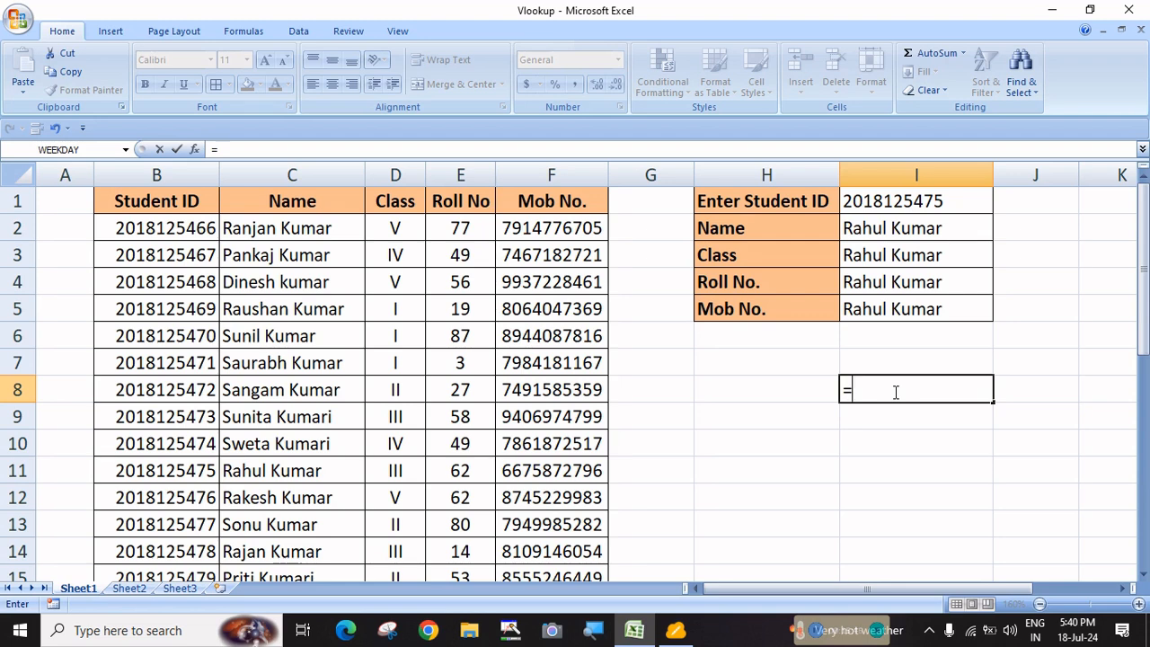
pyautogui.press('Escape')
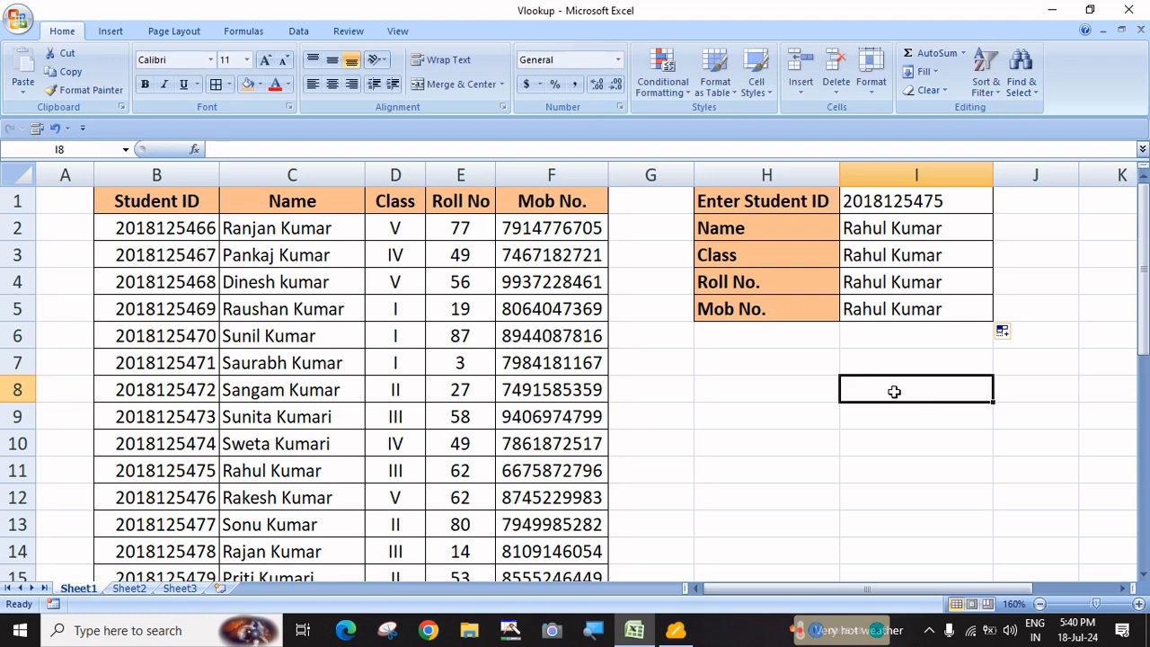
# Enter =ROW() in J2 beside the Name row, returning 2
pyautogui.click(1037, 232)
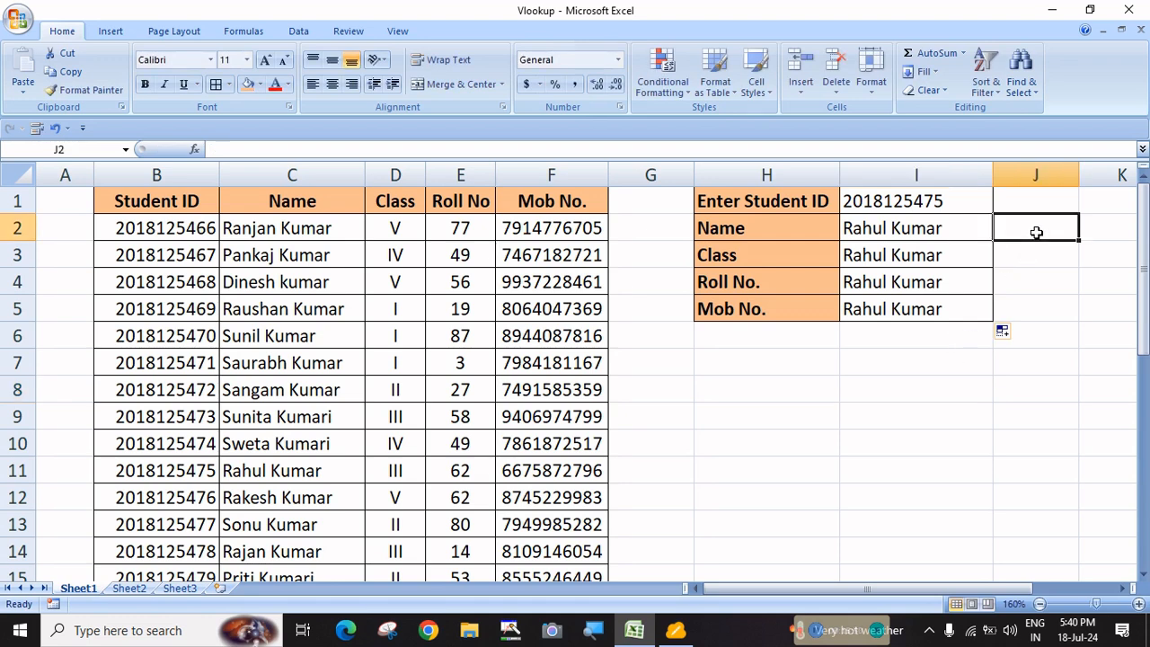
pyautogui.write('=row')
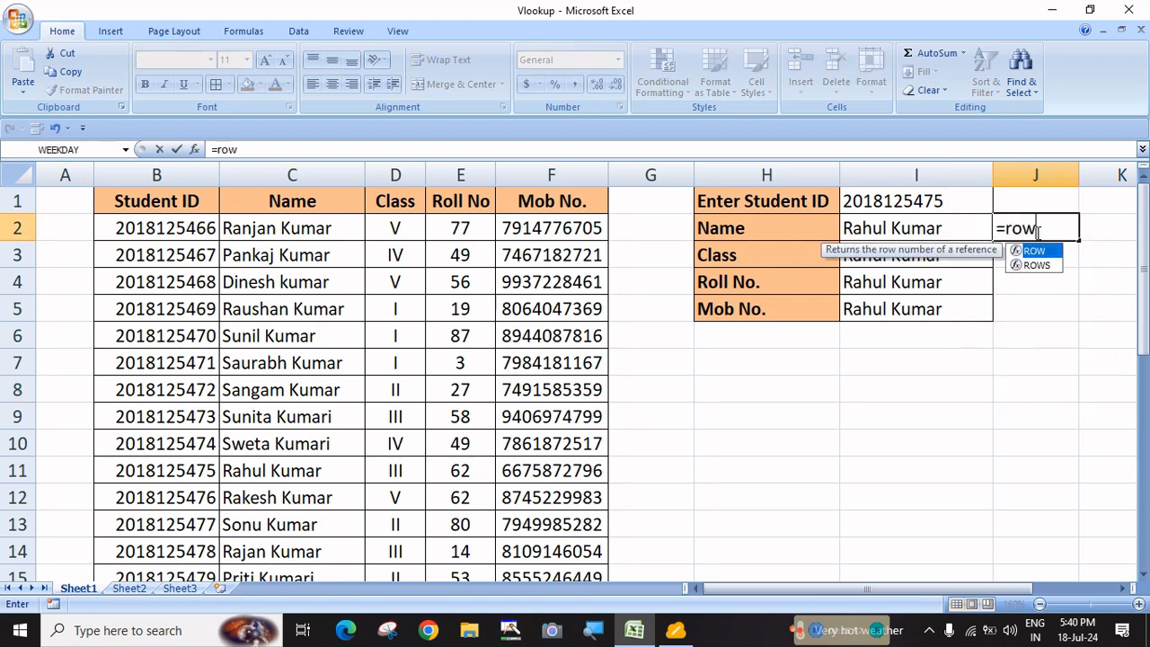
pyautogui.press('Tab')
pyautogui.write(')')
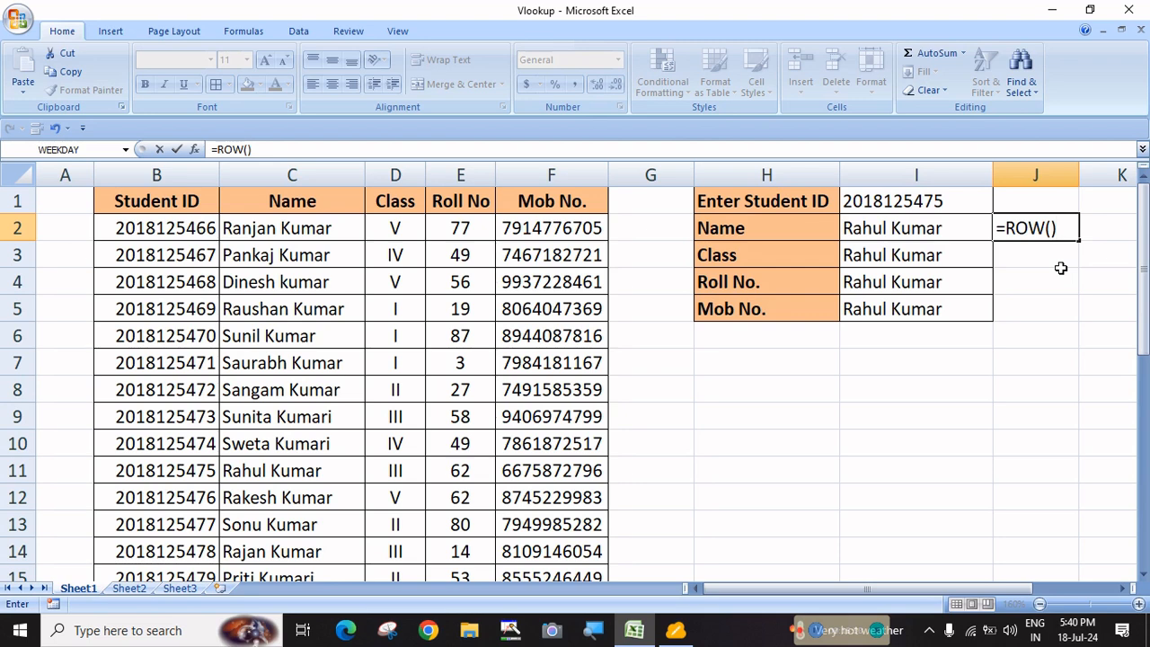
pyautogui.press('Return')
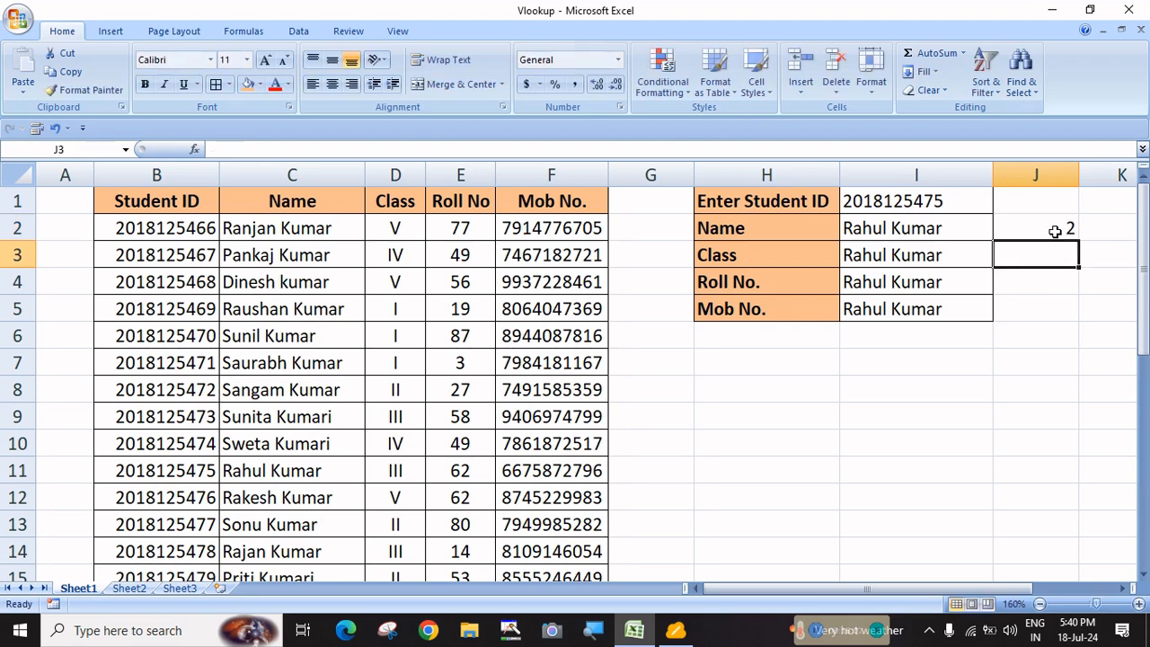
# Enter =ROW() in J3 and J4 beside Class and Roll No., returning 3 and 4
pyautogui.click(1053, 231)
pyautogui.click(1055, 253)
pyautogui.write('=row')
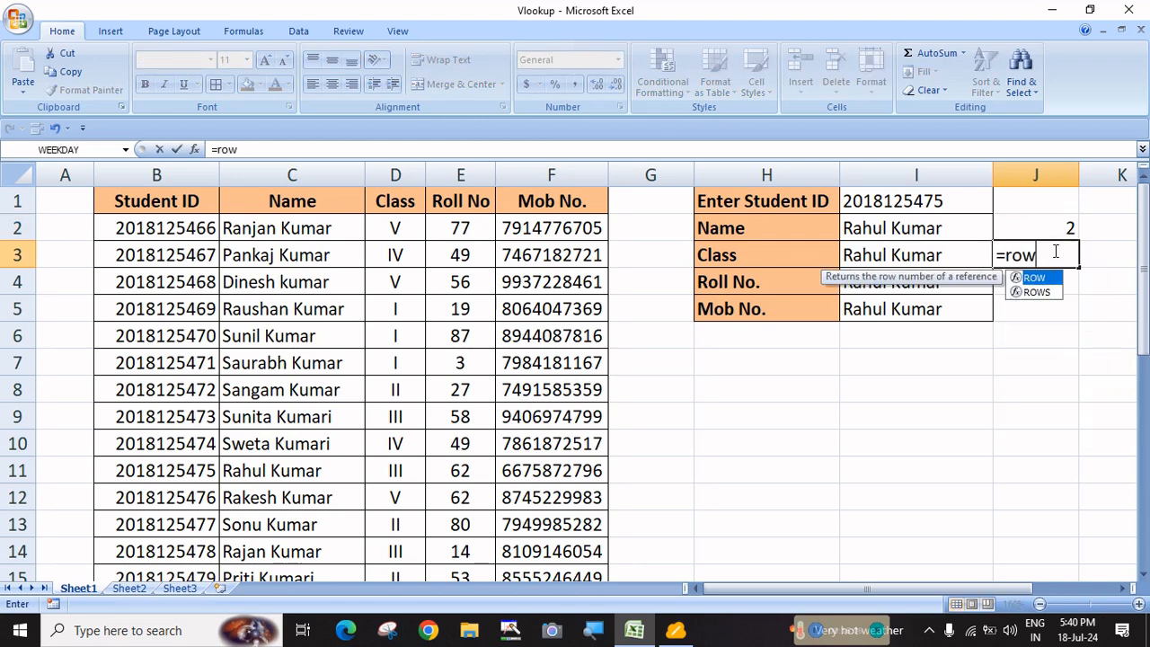
pyautogui.press('Tab')
pyautogui.write(')')
pyautogui.press('Return')
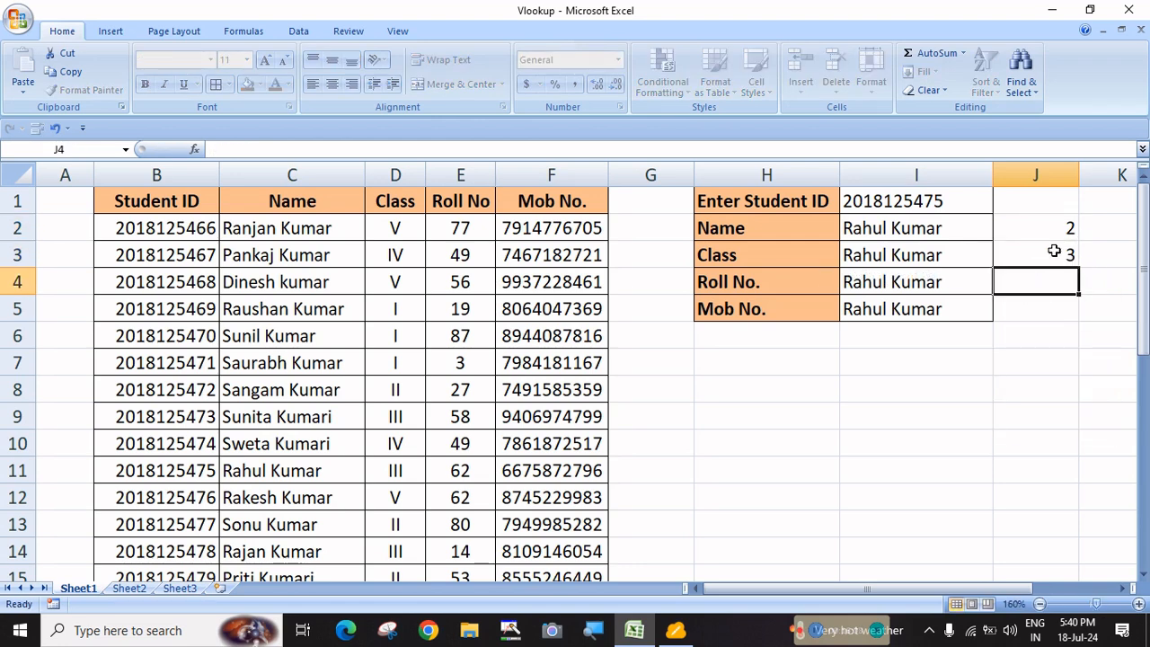
pyautogui.write('=row')
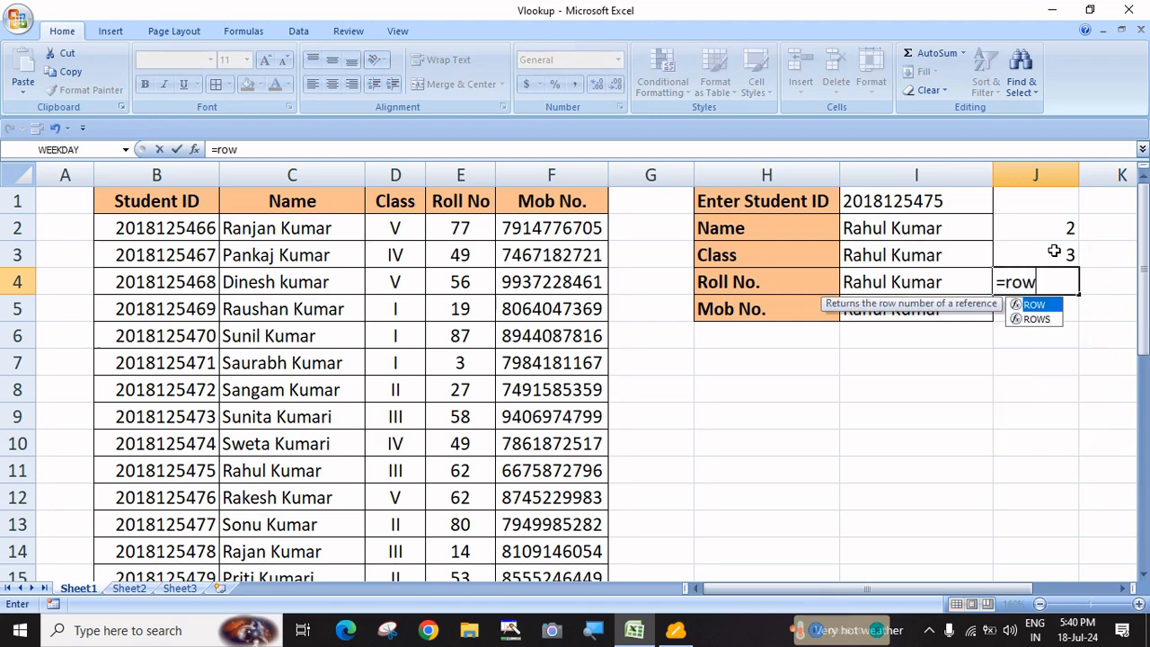
pyautogui.press('Tab')
pyautogui.write(')')
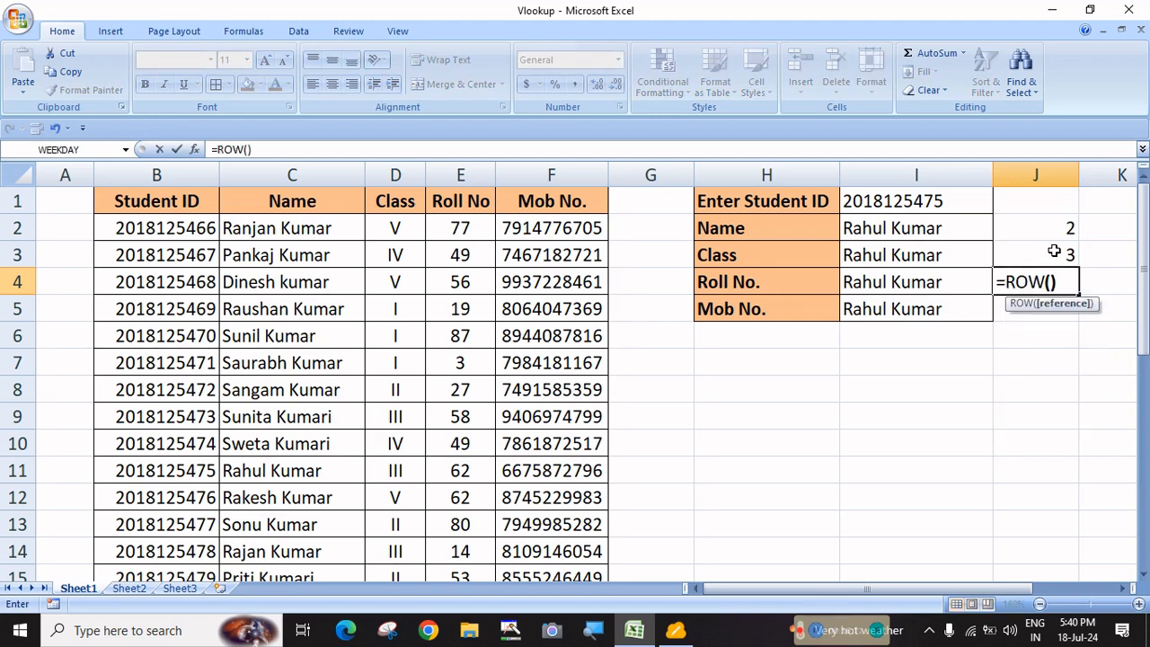
pyautogui.press('Return')
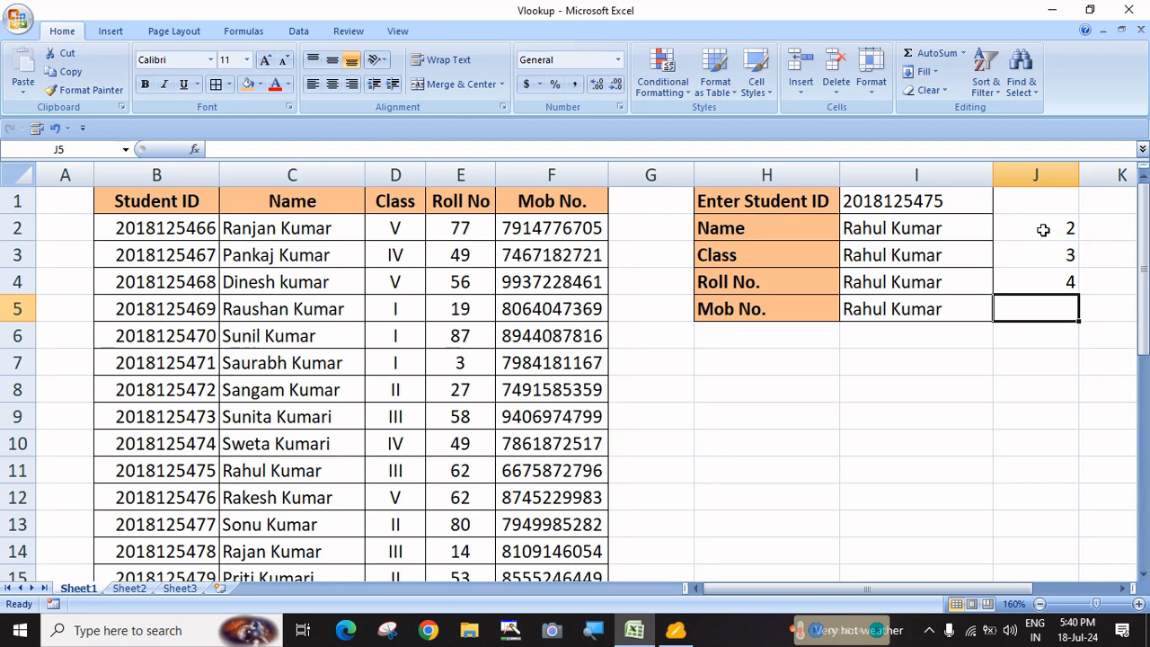
# Review the ROW() results 2, 3 and 4 in J2:J4
pyautogui.click(1040, 227)
pyautogui.click(1037, 252)
pyautogui.click(1039, 277)
pyautogui.click(1035, 232)
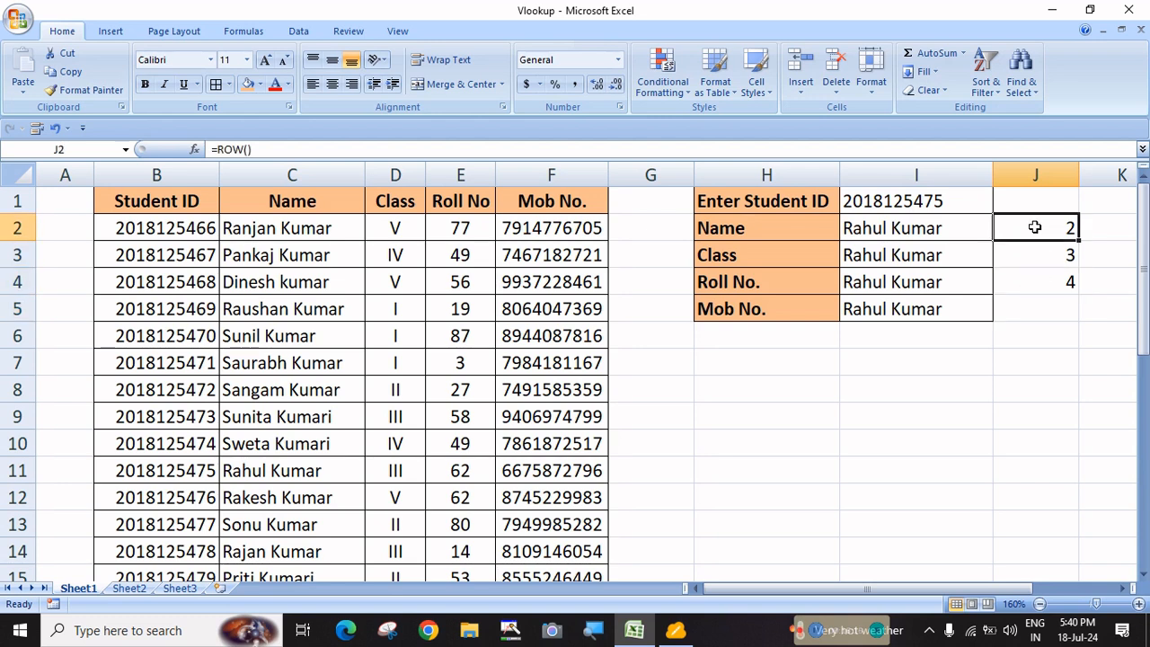
pyautogui.click(1035, 253)
pyautogui.click(1030, 284)
pyautogui.click(1023, 228)
pyautogui.click(1029, 258)
pyautogui.click(1030, 286)
pyautogui.click(1025, 255)
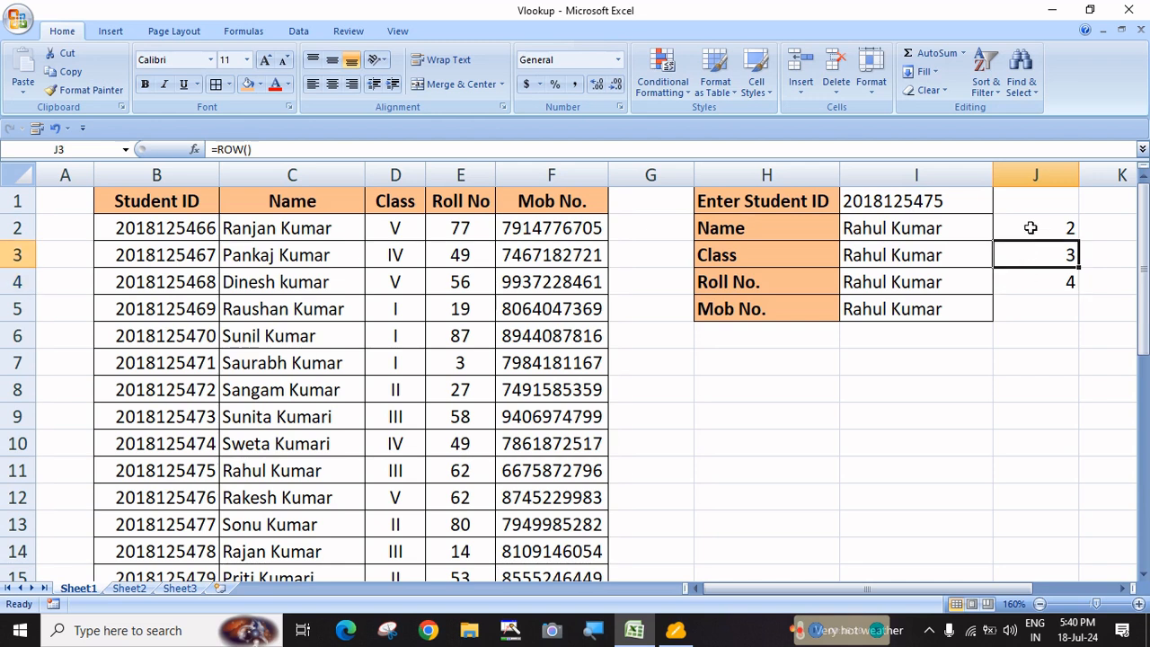
pyautogui.click(1029, 228)
pyautogui.click(1032, 261)
pyautogui.click(1034, 279)
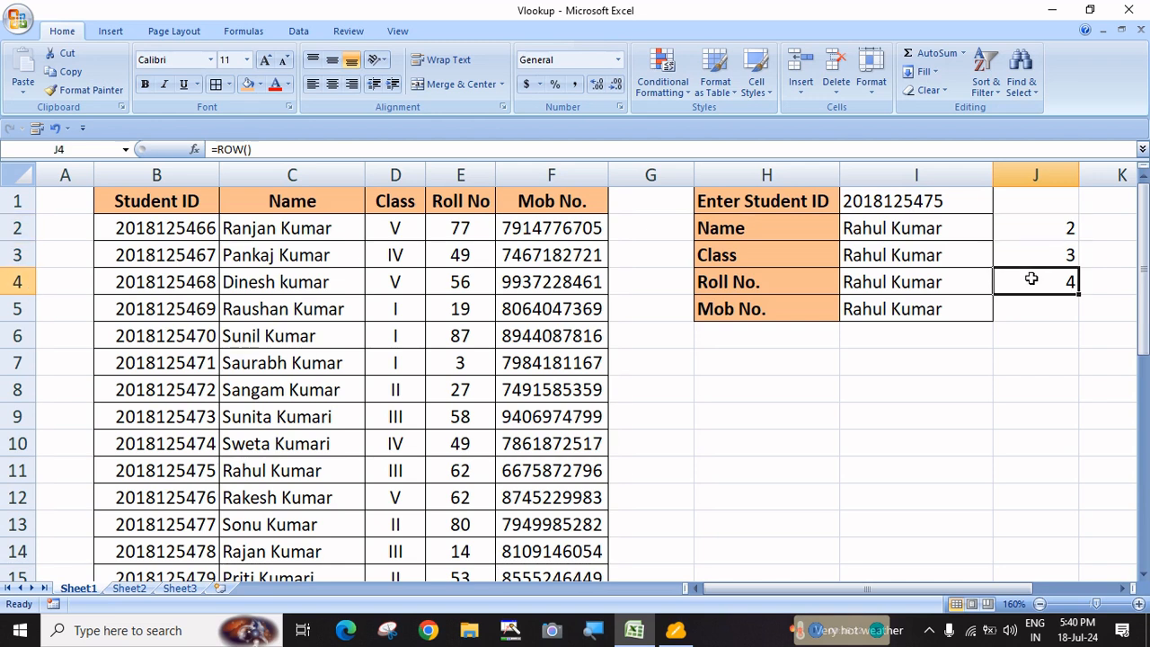
pyautogui.click(922, 224)
# Replace the Name lookup's fixed column index 2 in I2 with ROW()
pyautogui.doubleClick(922, 227)
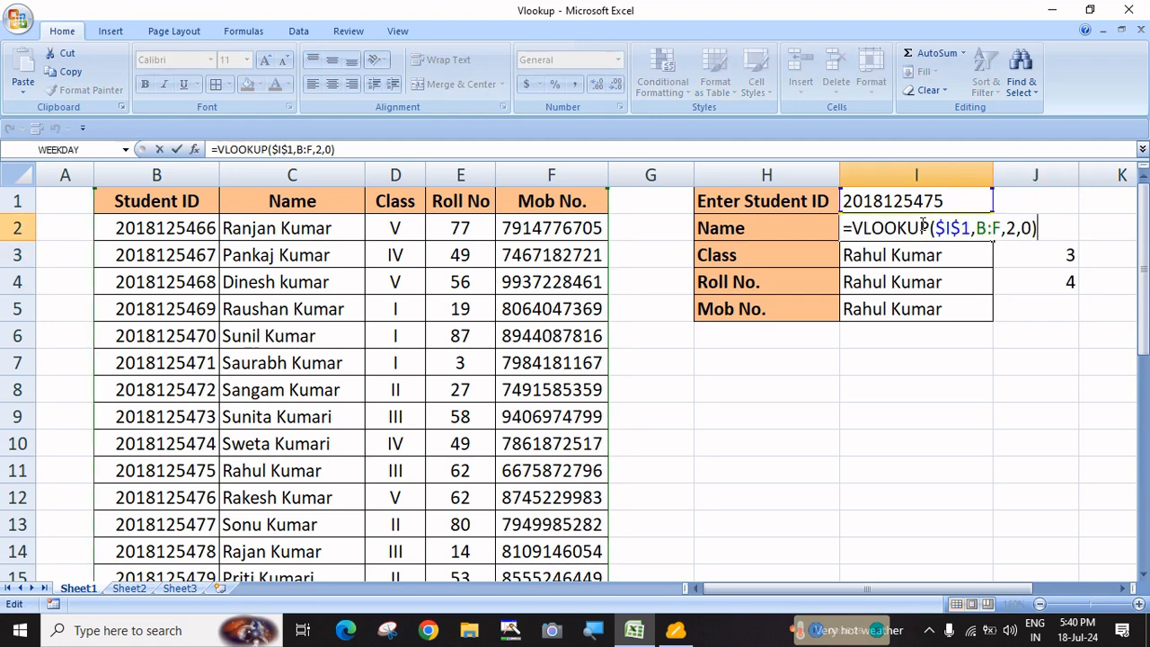
pyautogui.click(1005, 229)
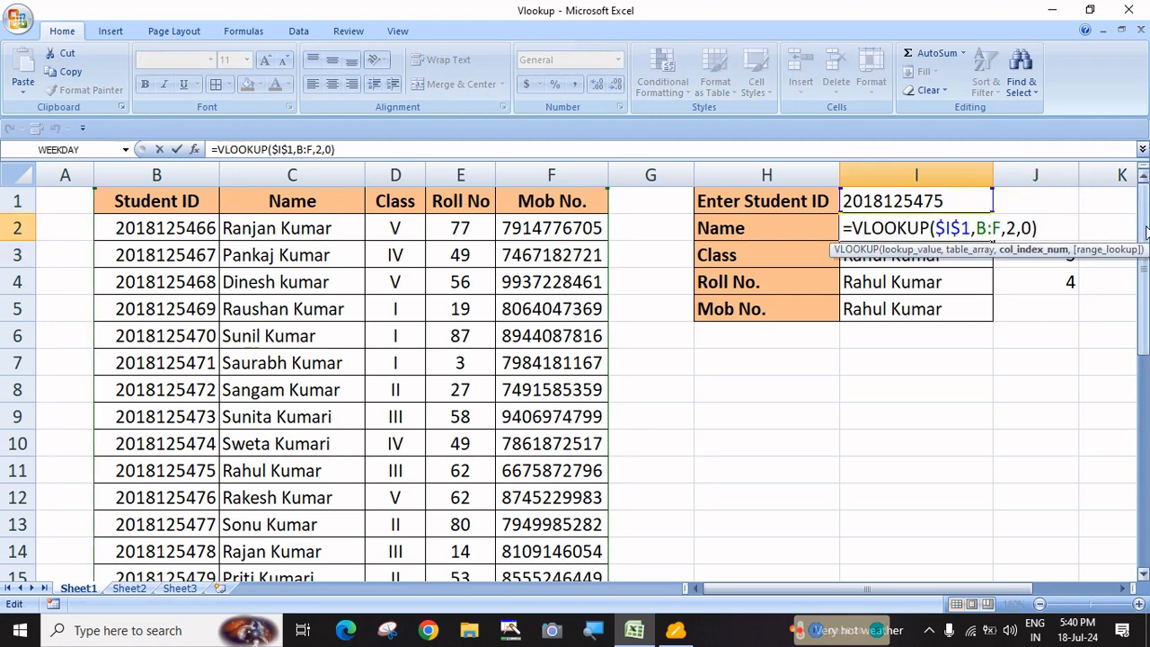
pyautogui.press('Delete')
pyautogui.write('row')
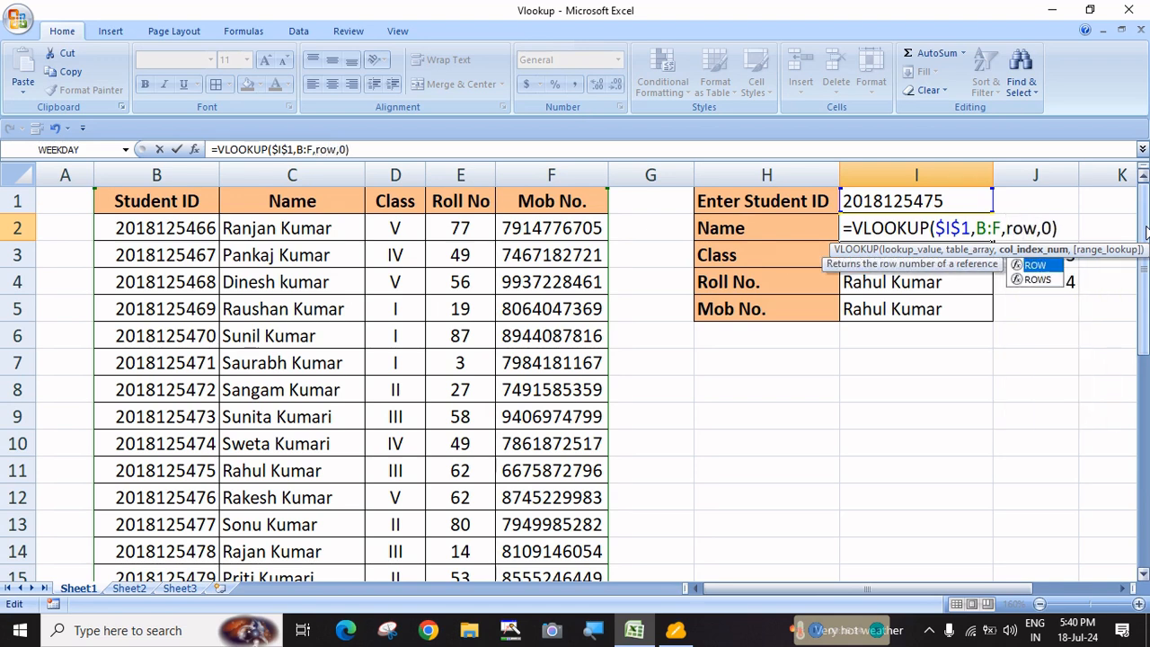
pyautogui.write('()')
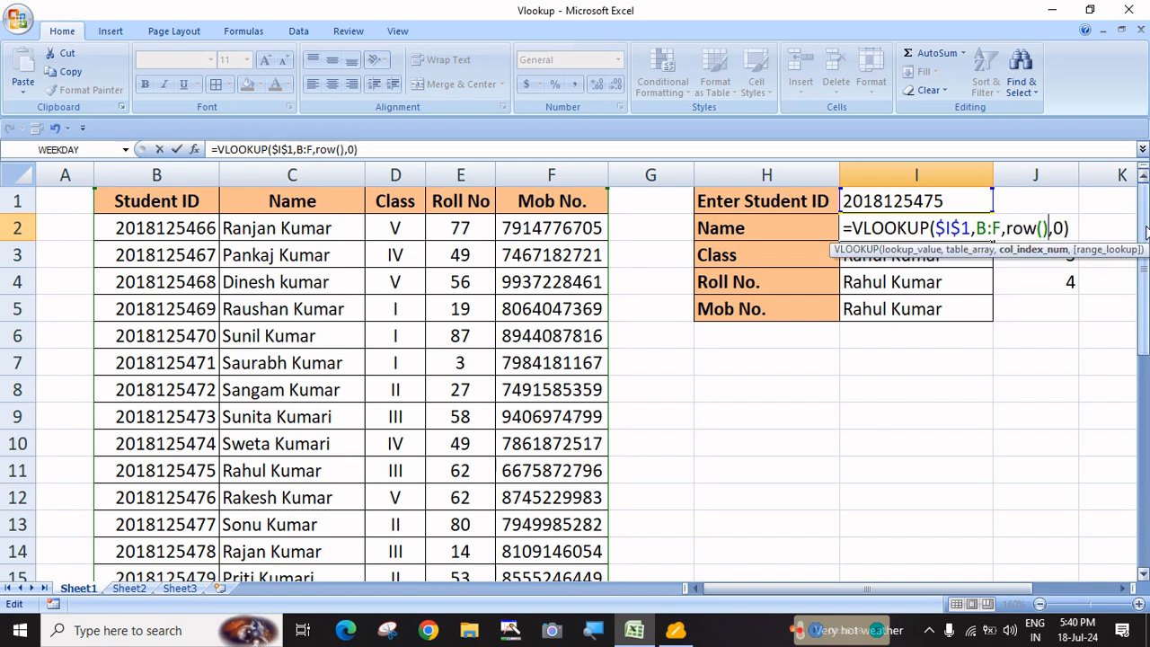
pyautogui.press('Right')
pyautogui.press('Right')
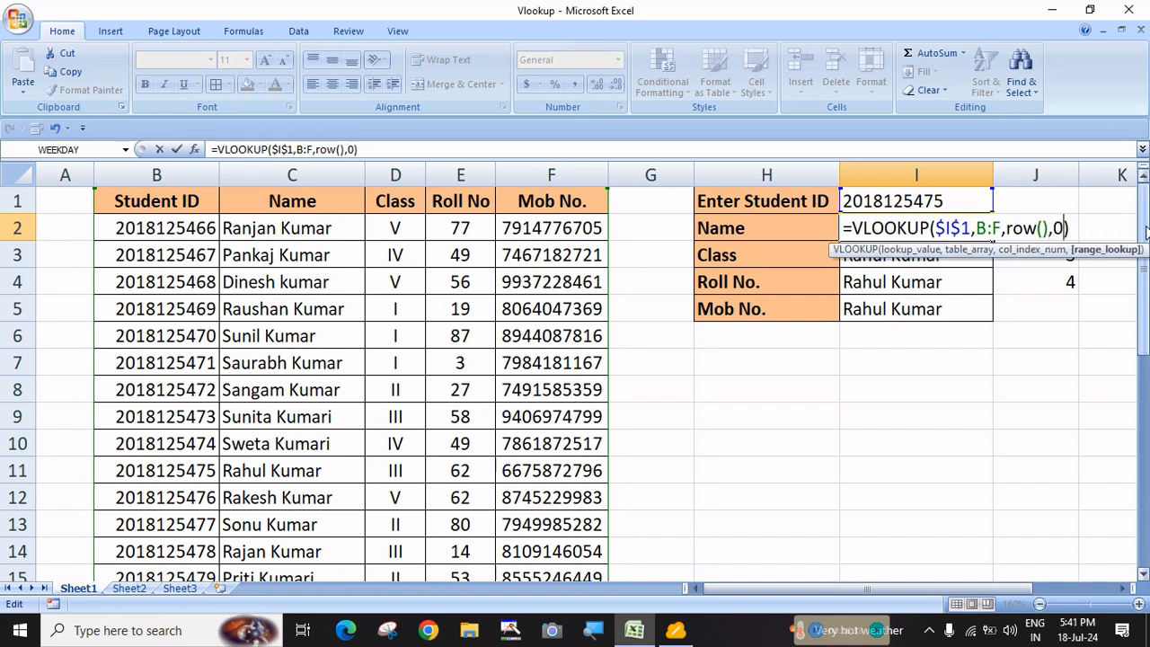
pyautogui.press('Right')
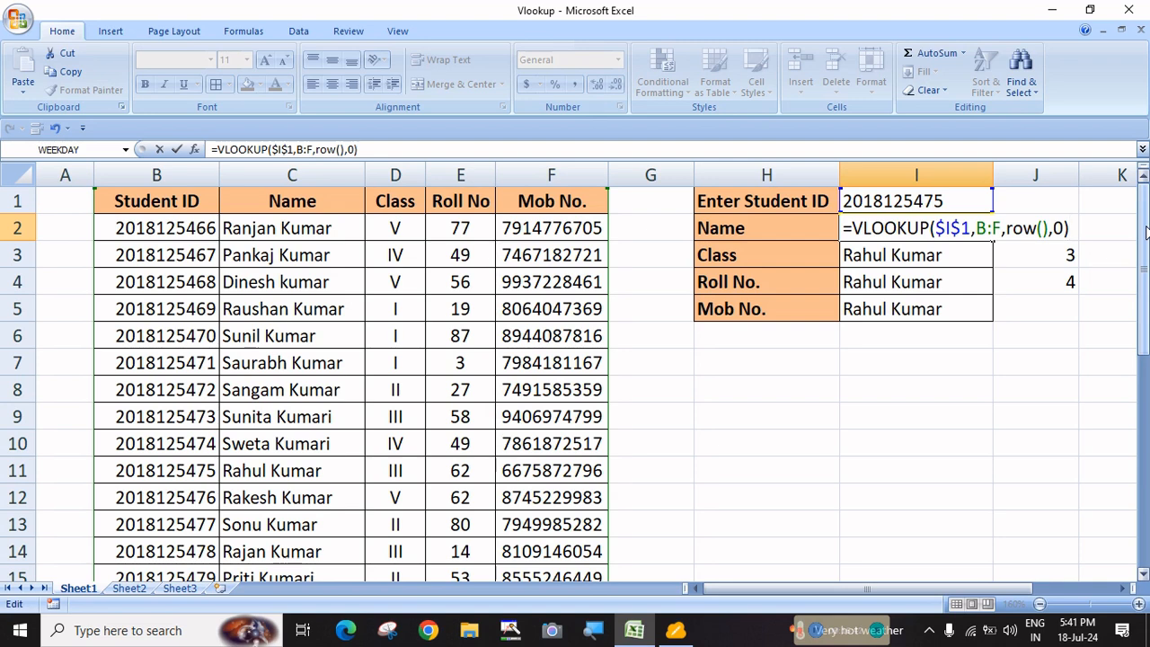
pyautogui.press('Return')
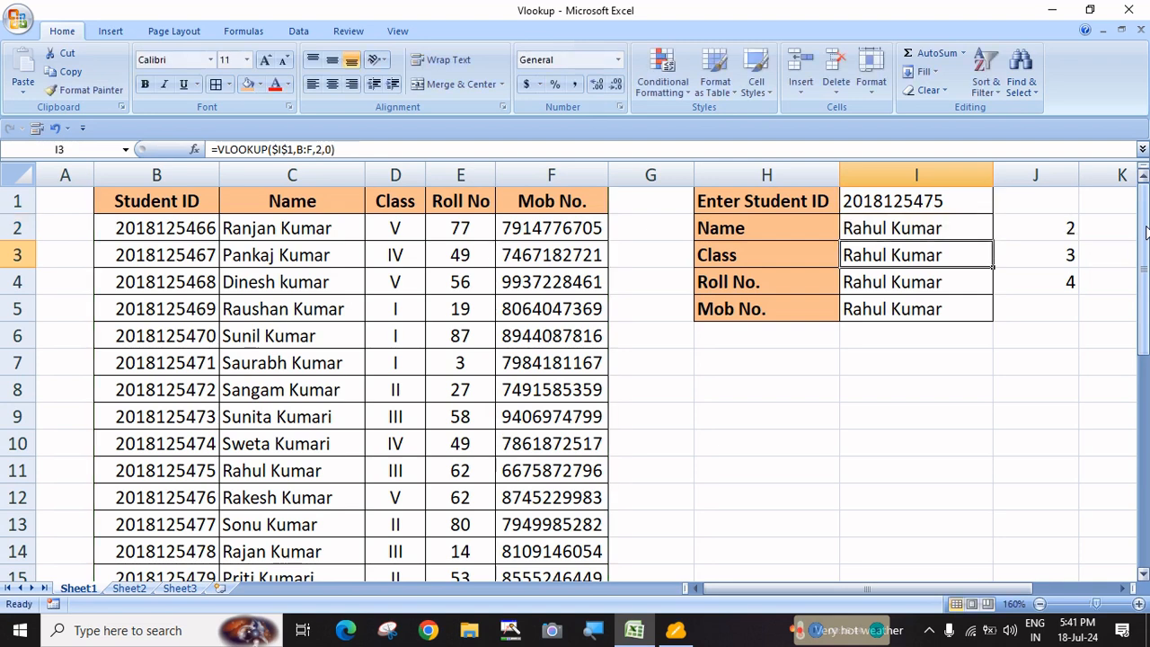
# Fill the I2 formula down to I5 and left-align the four results
pyautogui.click(944, 232)
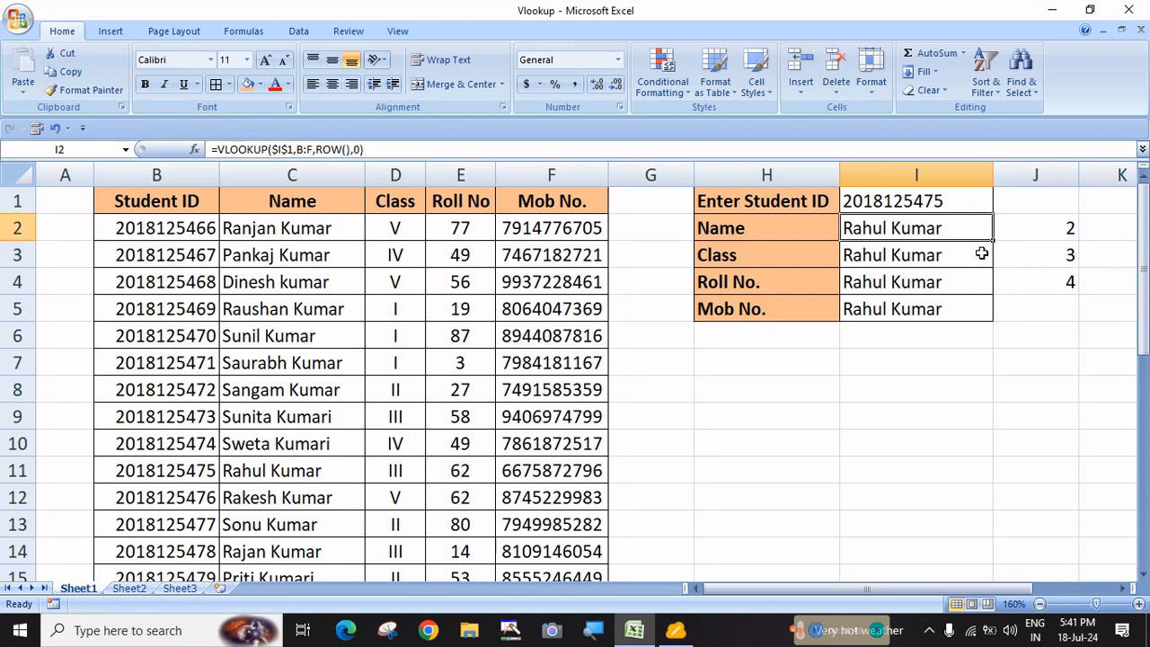
pyautogui.moveTo(995, 241); pyautogui.dragTo(989, 317)
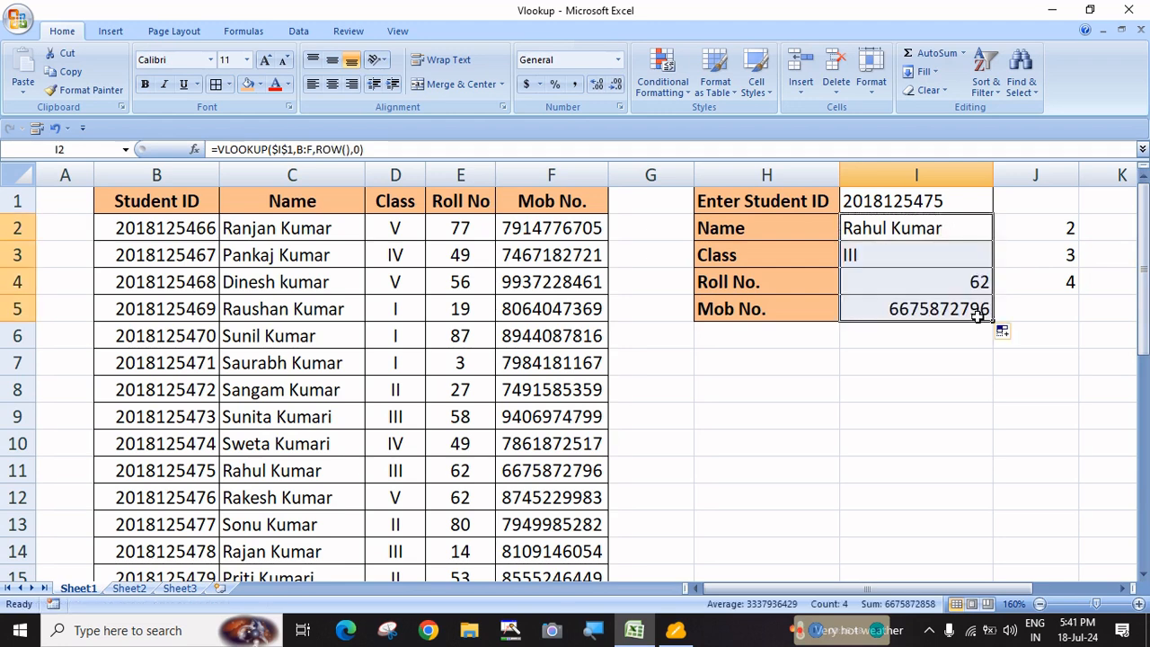
pyautogui.click(313, 84)
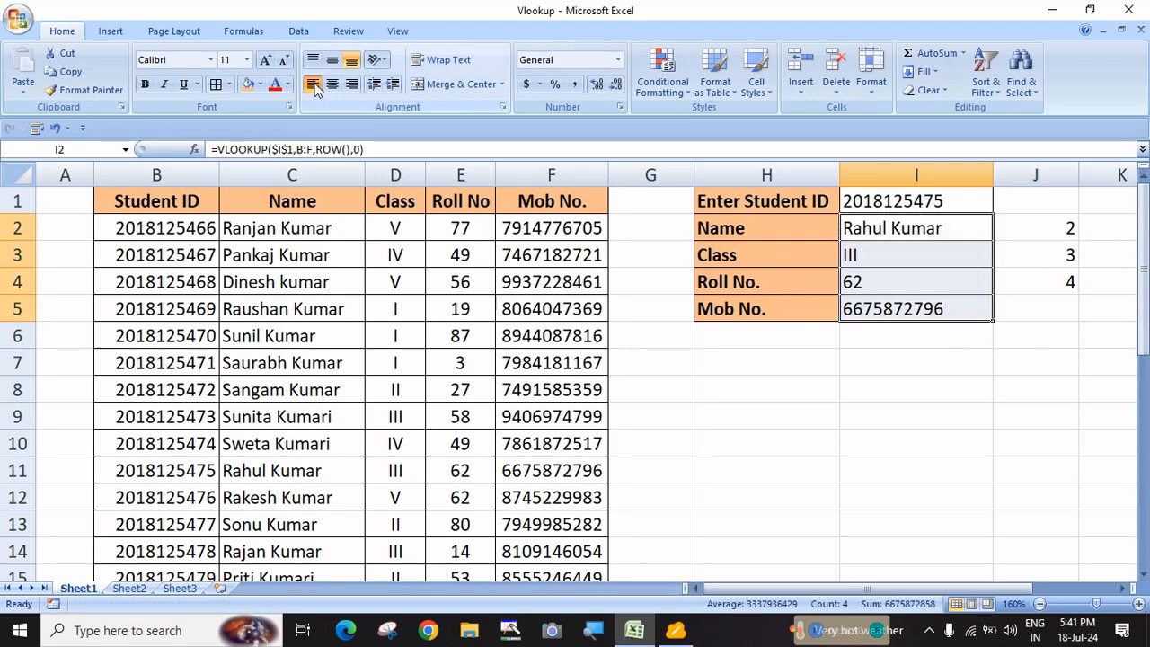
pyautogui.click(899, 417)
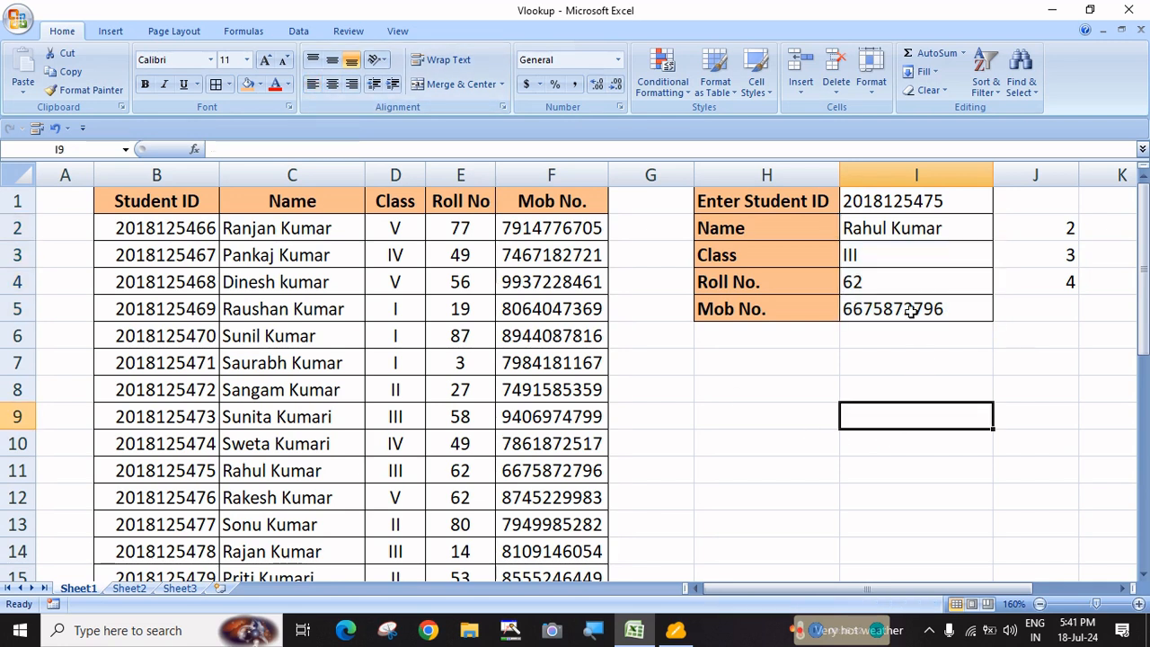
# Check the copied formulas return Class III, Roll No. 62 and the mobile number
pyautogui.click(886, 262)
pyautogui.click(883, 289)
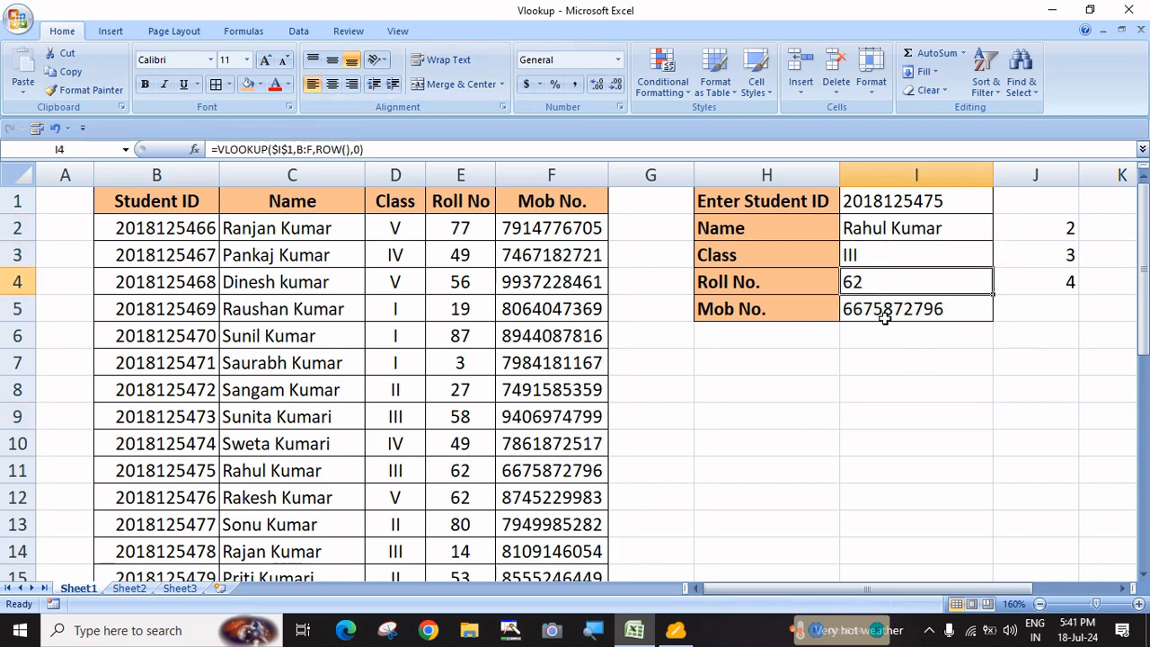
pyautogui.click(884, 315)
pyautogui.click(877, 256)
pyautogui.click(879, 278)
pyautogui.click(890, 255)
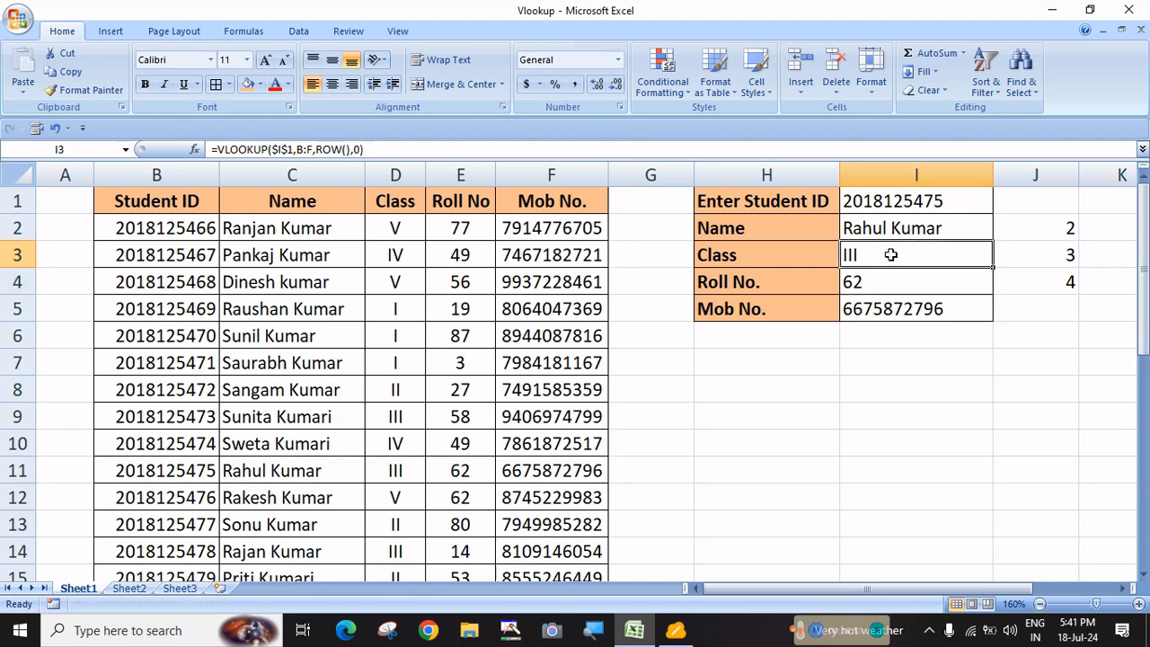
pyautogui.doubleClick(890, 256)
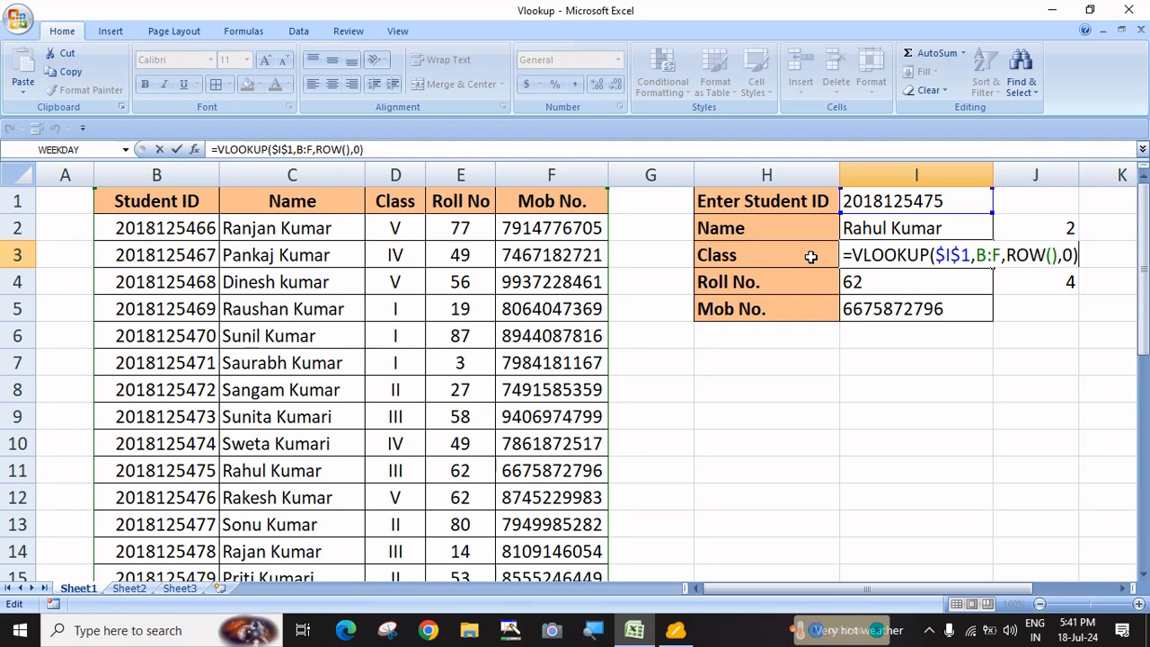
pyautogui.click(861, 284)
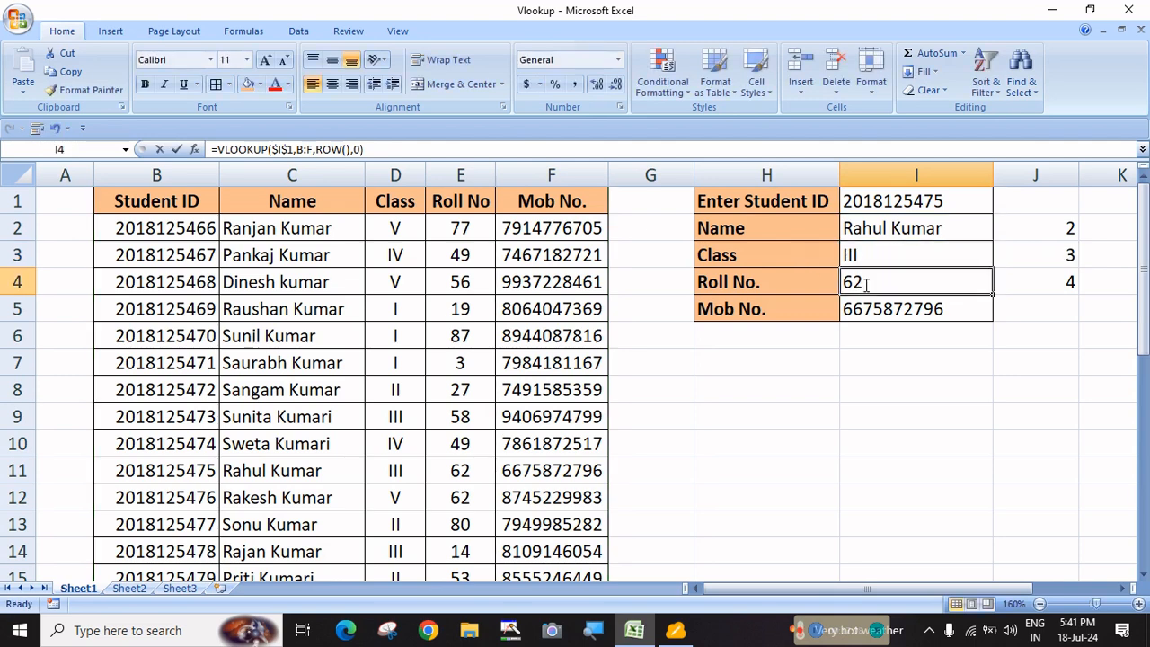
pyautogui.doubleClick(865, 284)
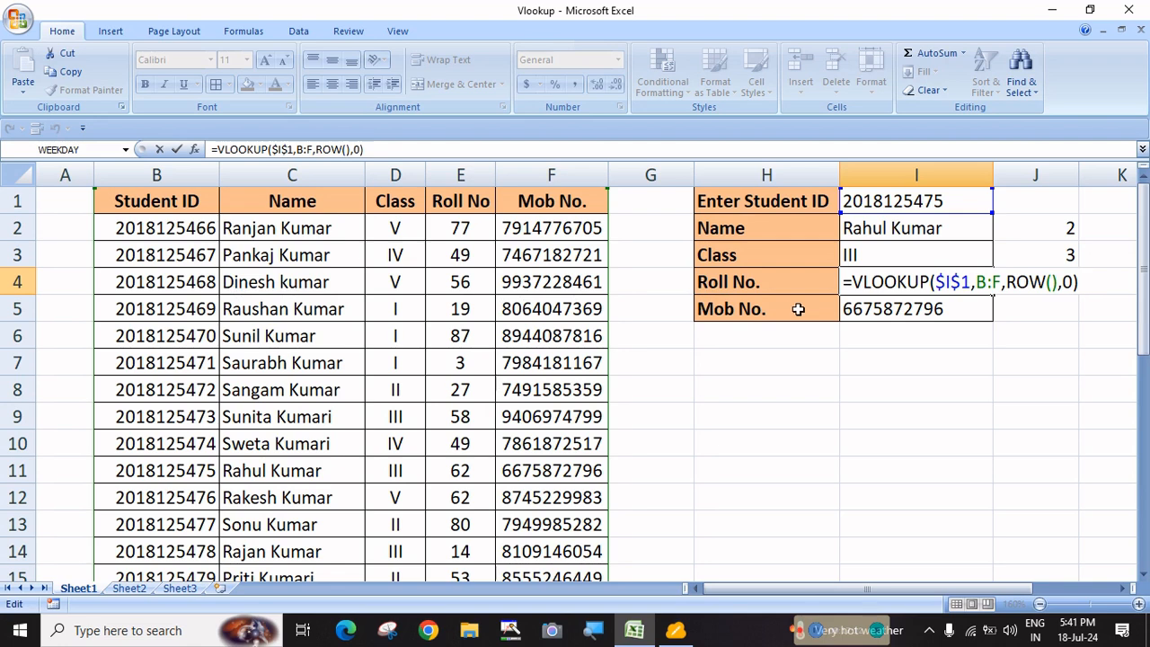
pyautogui.click(924, 308)
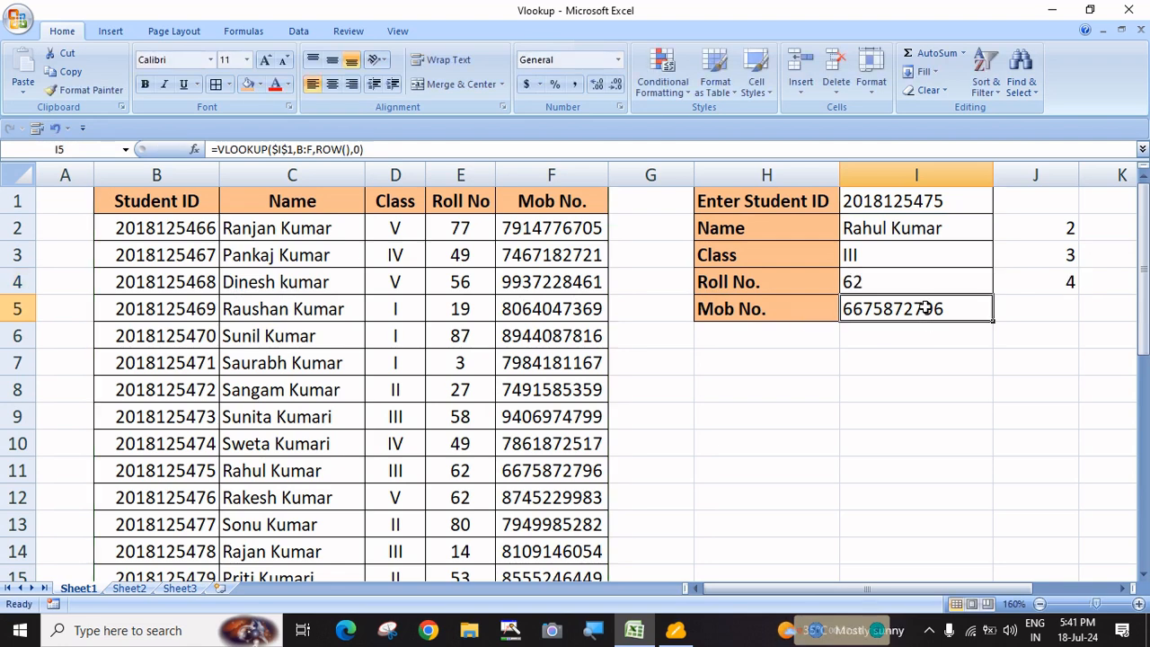
pyautogui.doubleClick(926, 309)
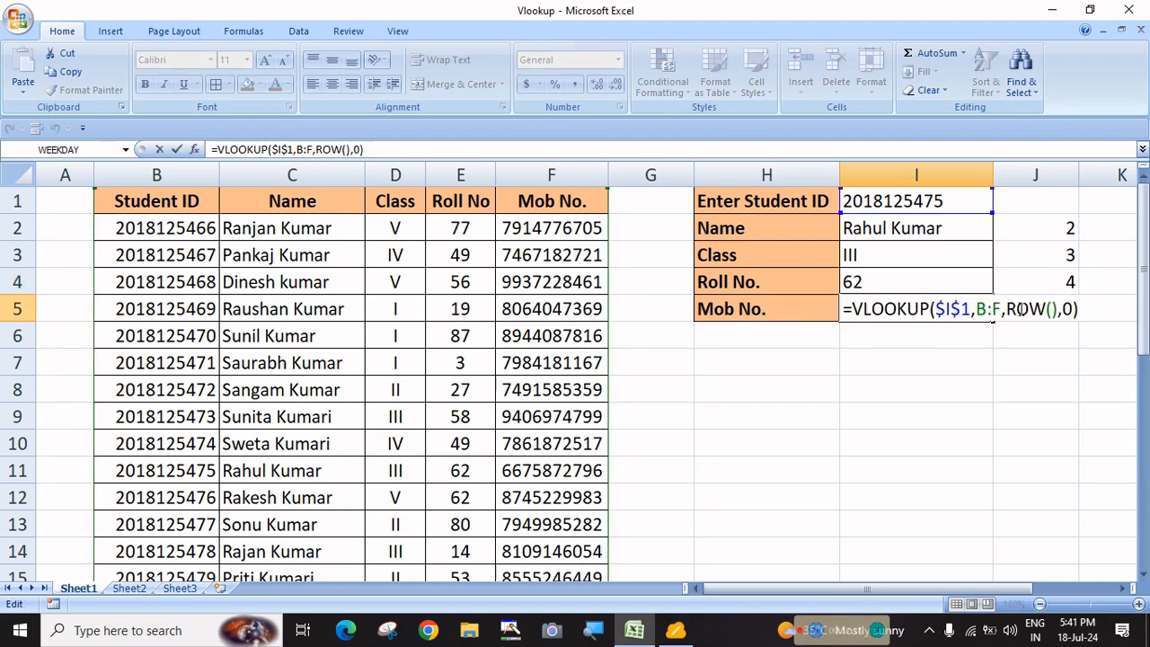
pyautogui.press('Return')
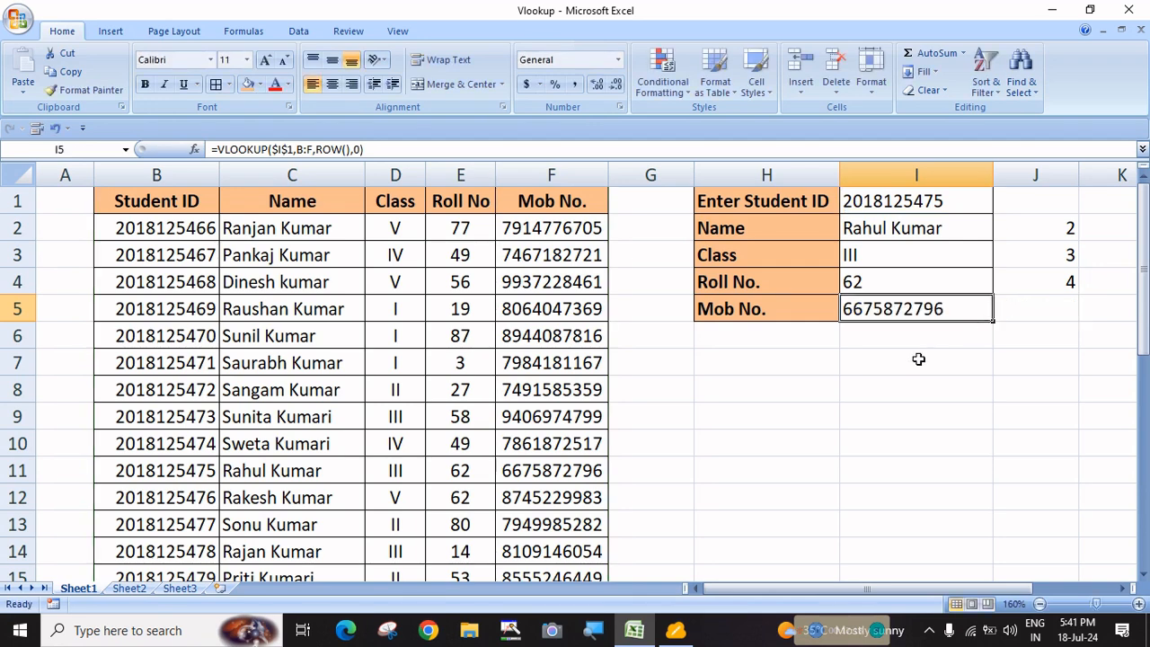
# Clear the four lookup results in I2:I5
pyautogui.click(917, 361)
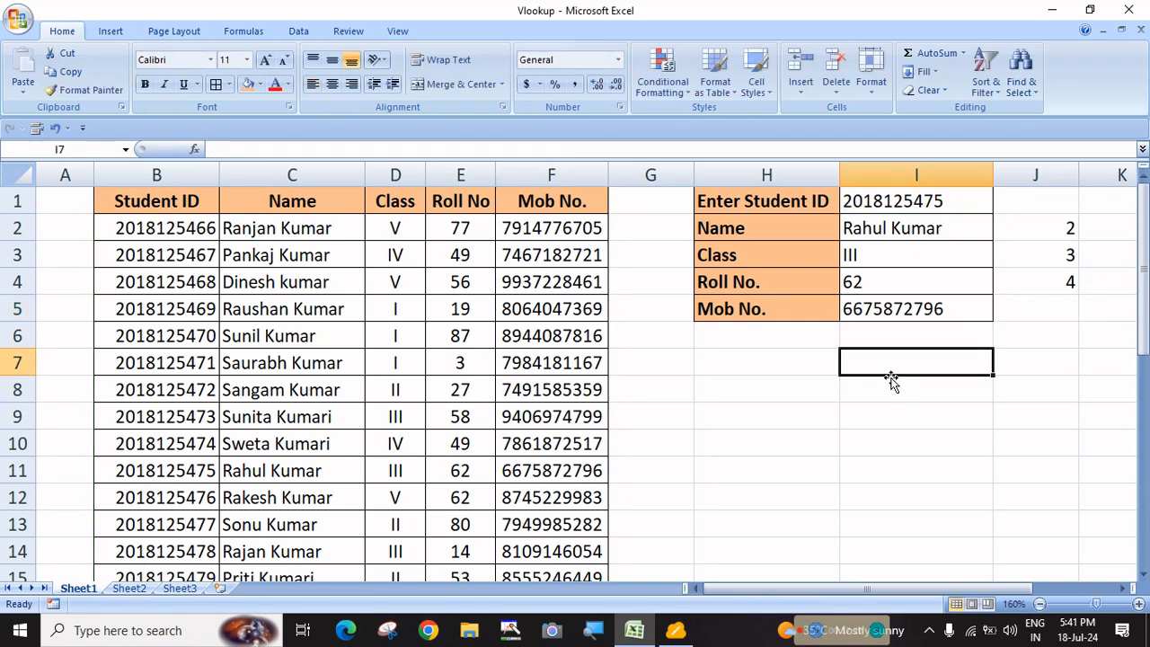
pyautogui.moveTo(866, 231); pyautogui.dragTo(873, 308)
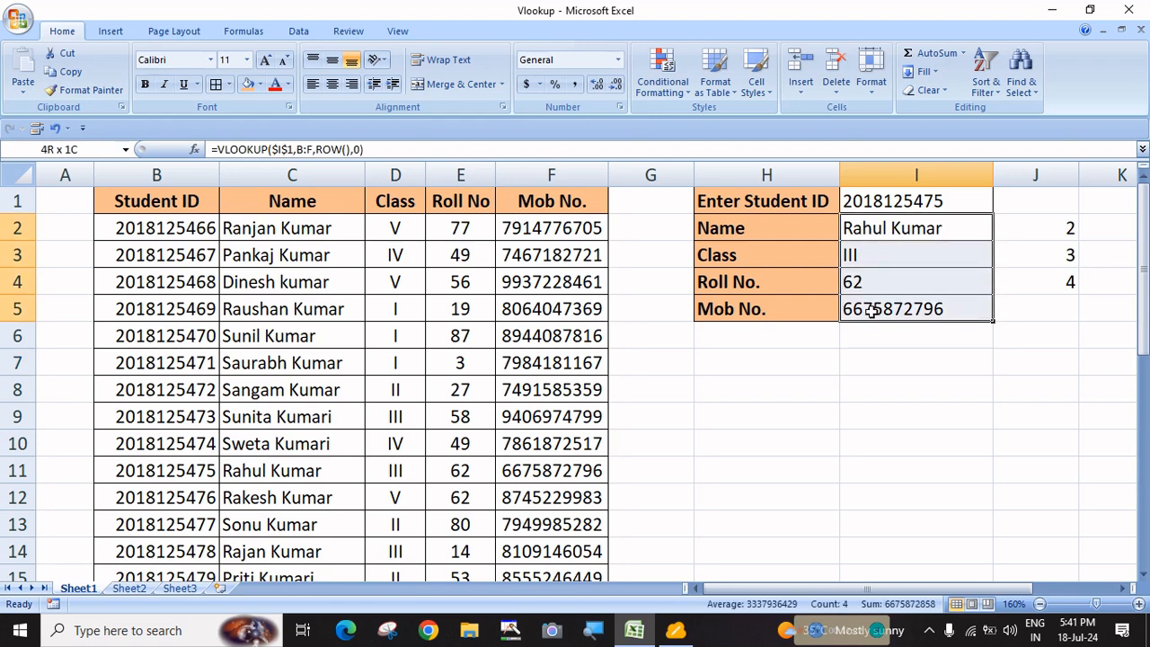
pyautogui.press('Delete')
# Enter =VLOOKUP($I$1,B:F,ROW(),0) in I2, returning the student's name
pyautogui.click(877, 223)
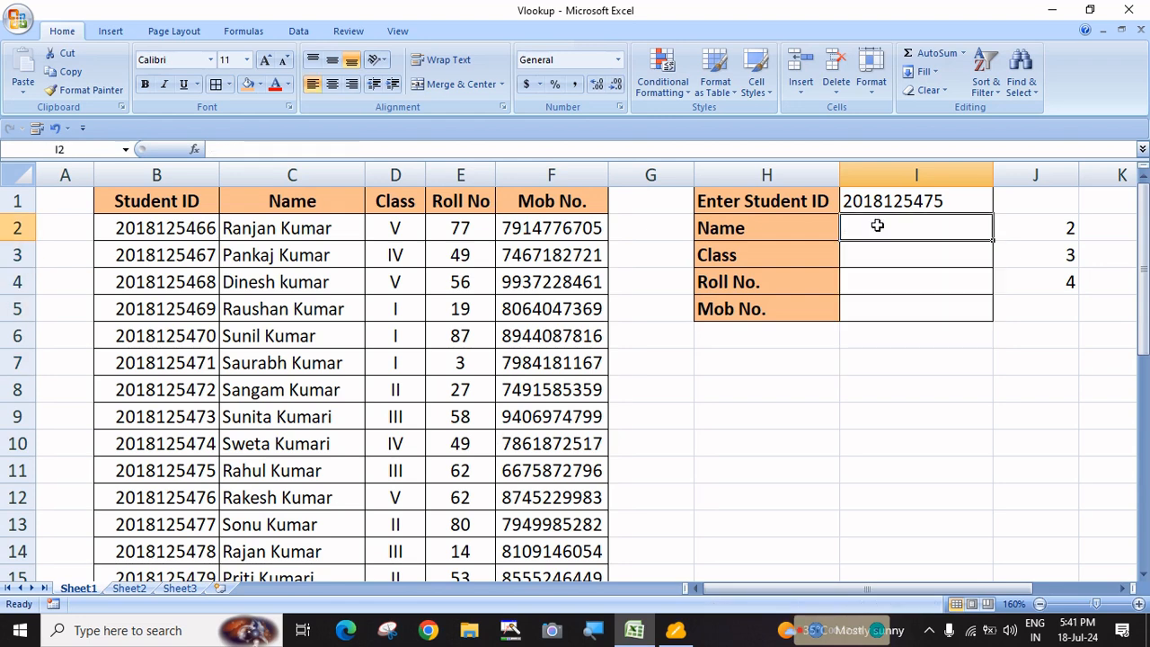
pyautogui.write('=vl')
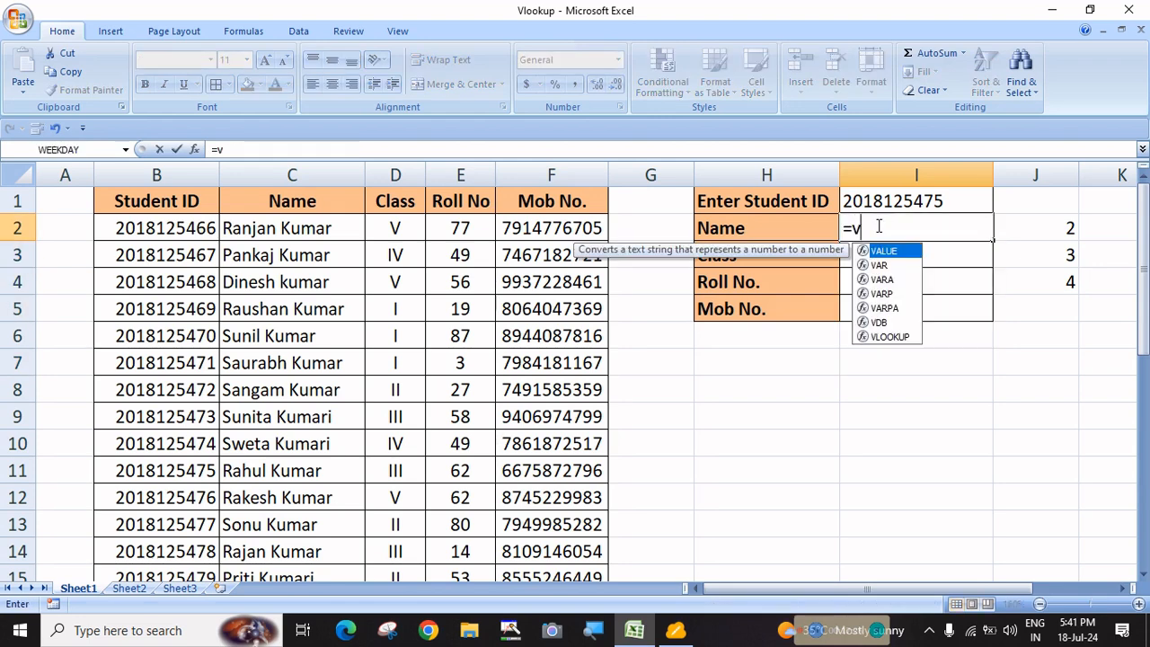
pyautogui.press('Tab')
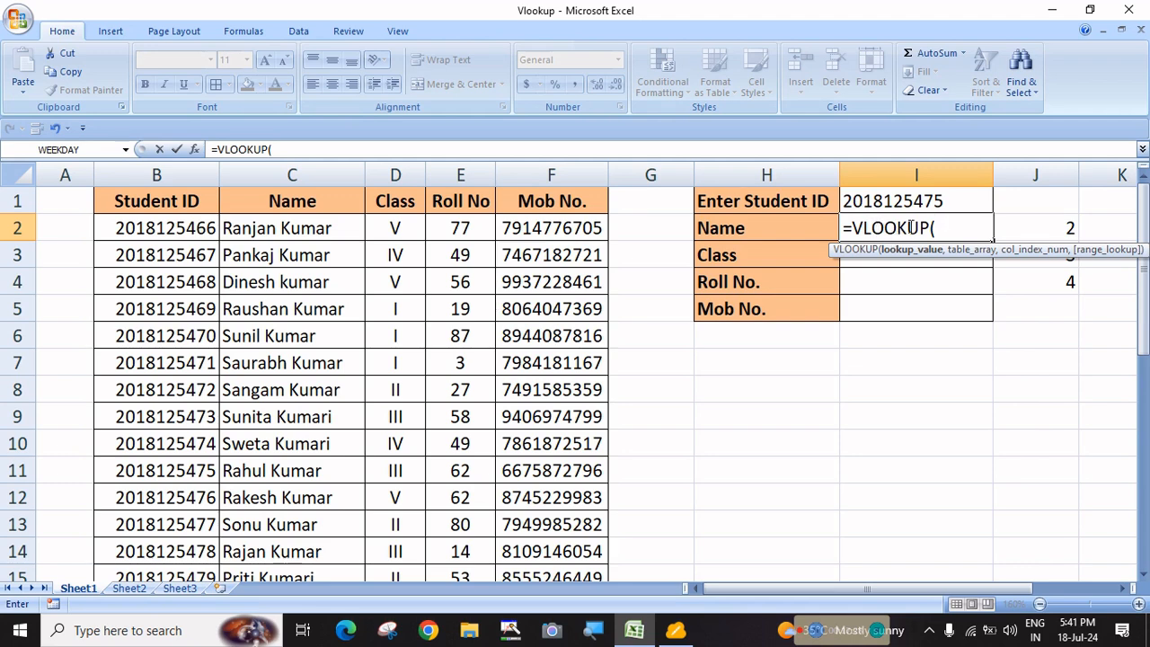
pyautogui.click(905, 201)
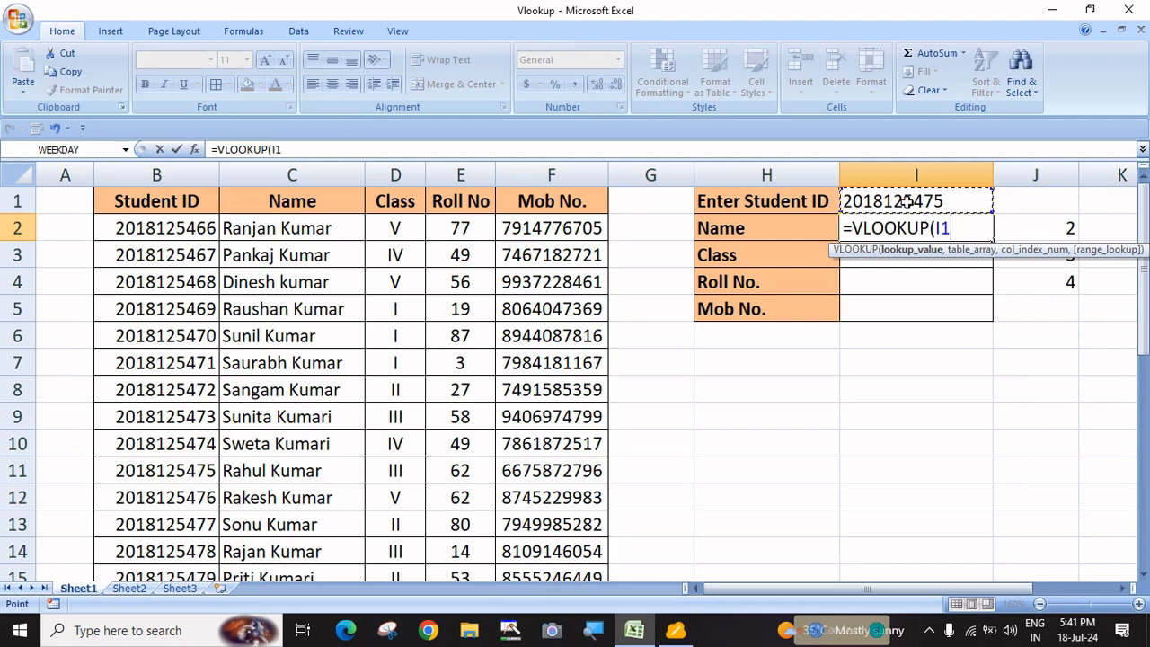
pyautogui.click(940, 229)
pyautogui.press('F4')
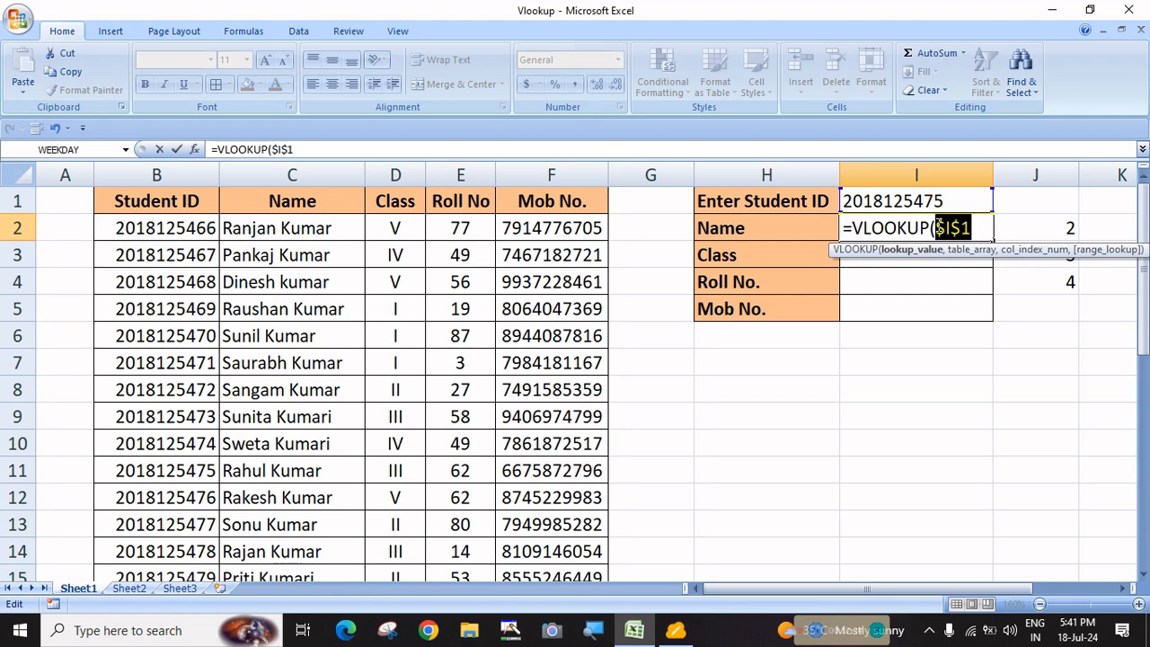
pyautogui.click(980, 226)
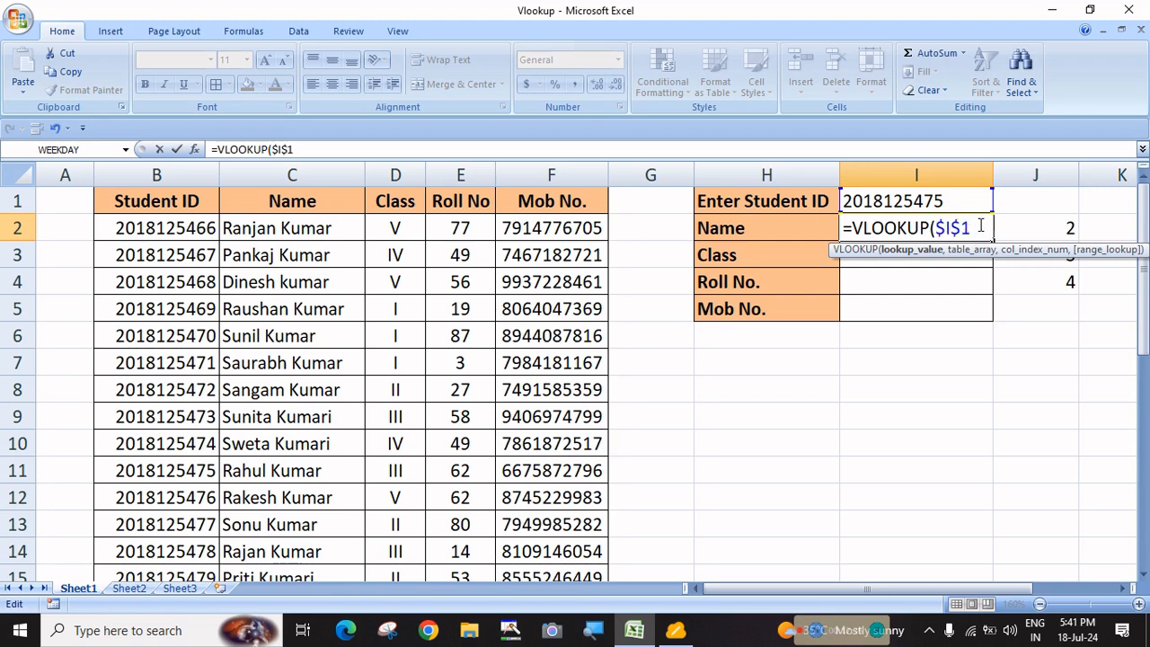
pyautogui.write(',')
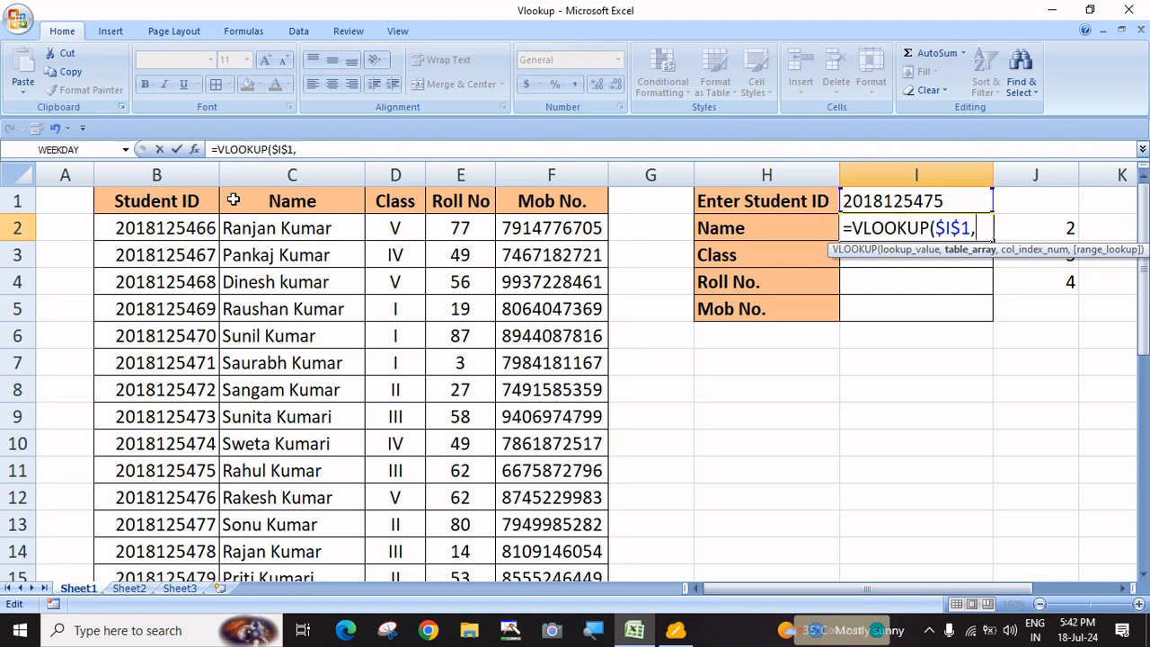
pyautogui.moveTo(202, 174); pyautogui.dragTo(526, 166)
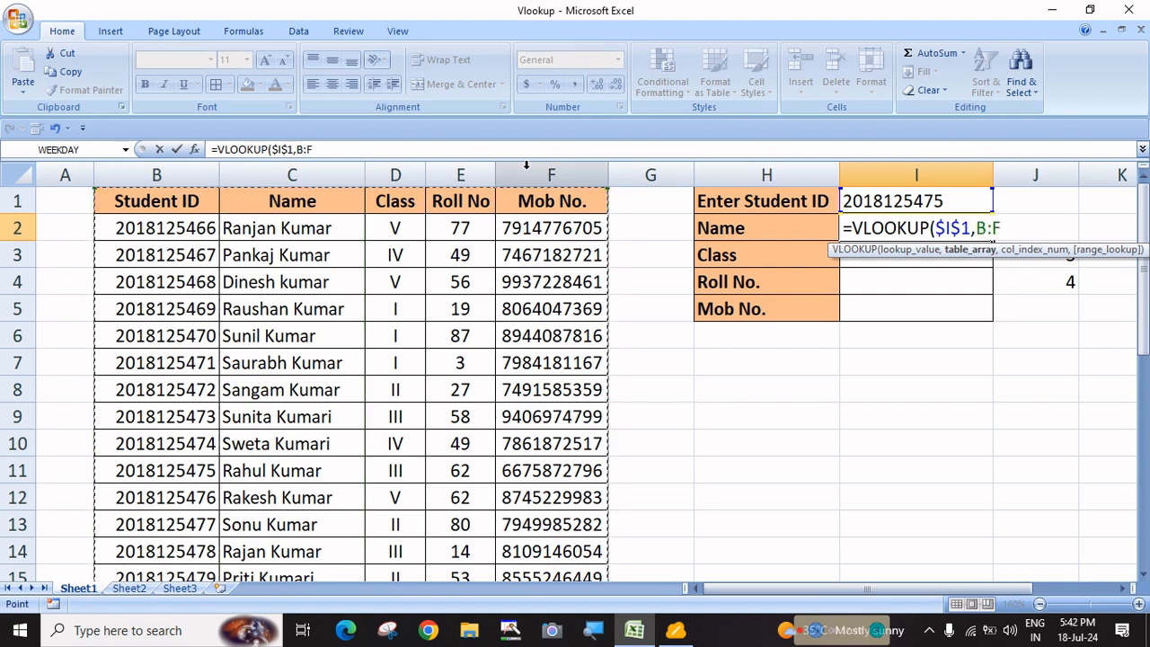
pyautogui.write(',')
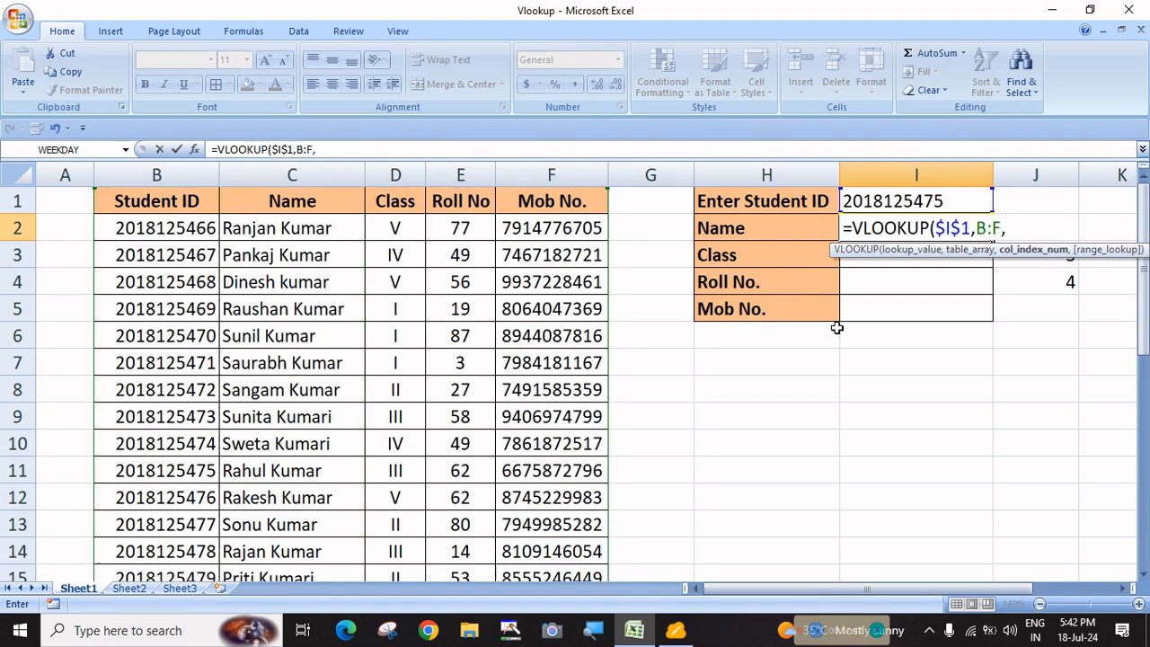
pyautogui.write('row')
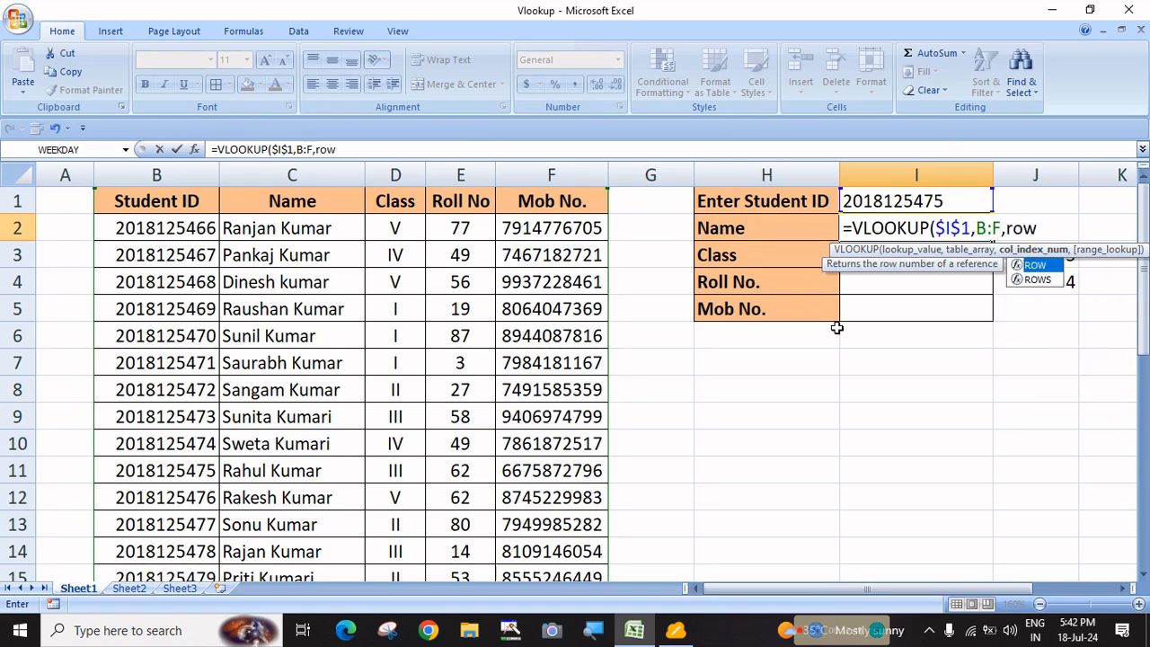
pyautogui.write('()')
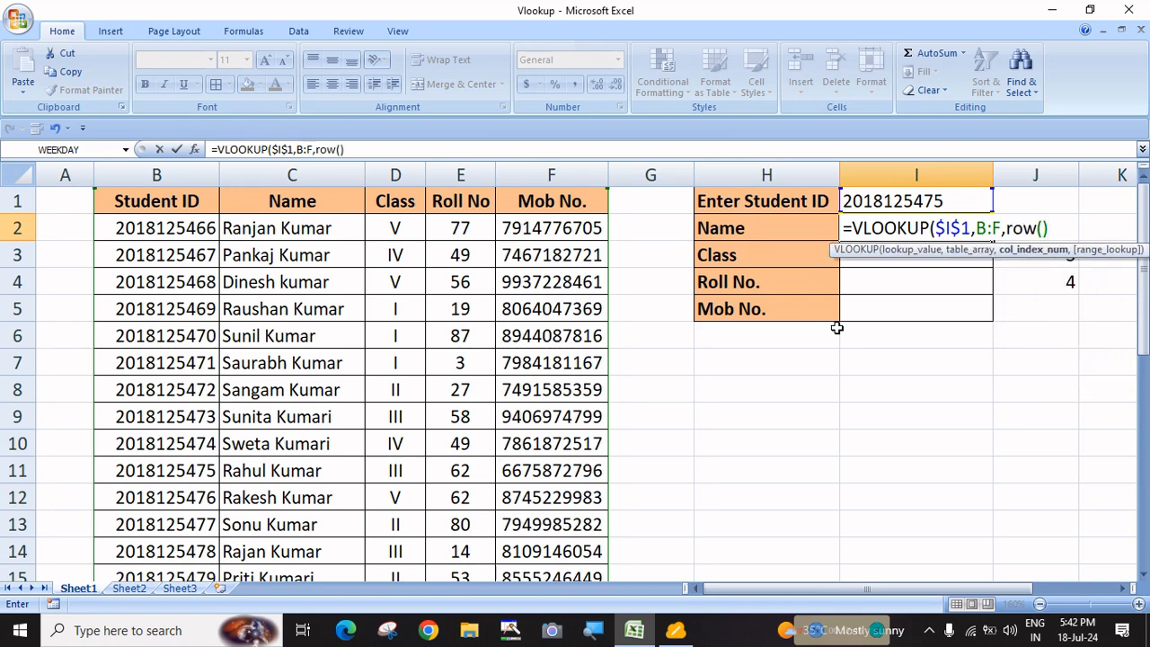
pyautogui.write(',')
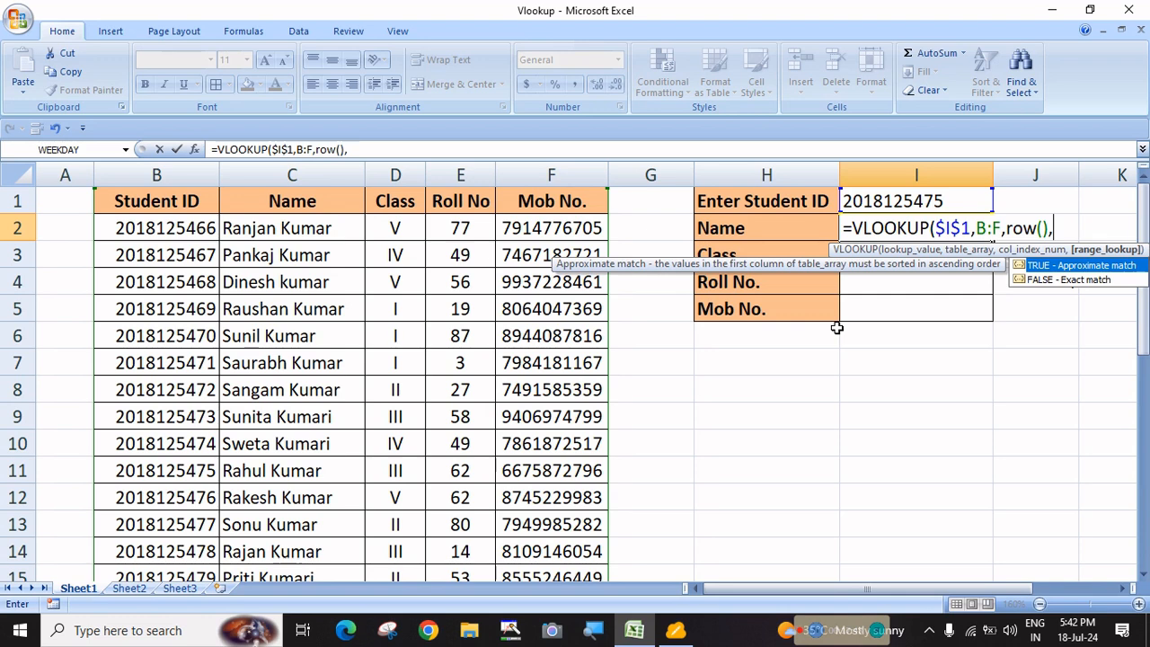
pyautogui.write('0)')
pyautogui.press('Return')
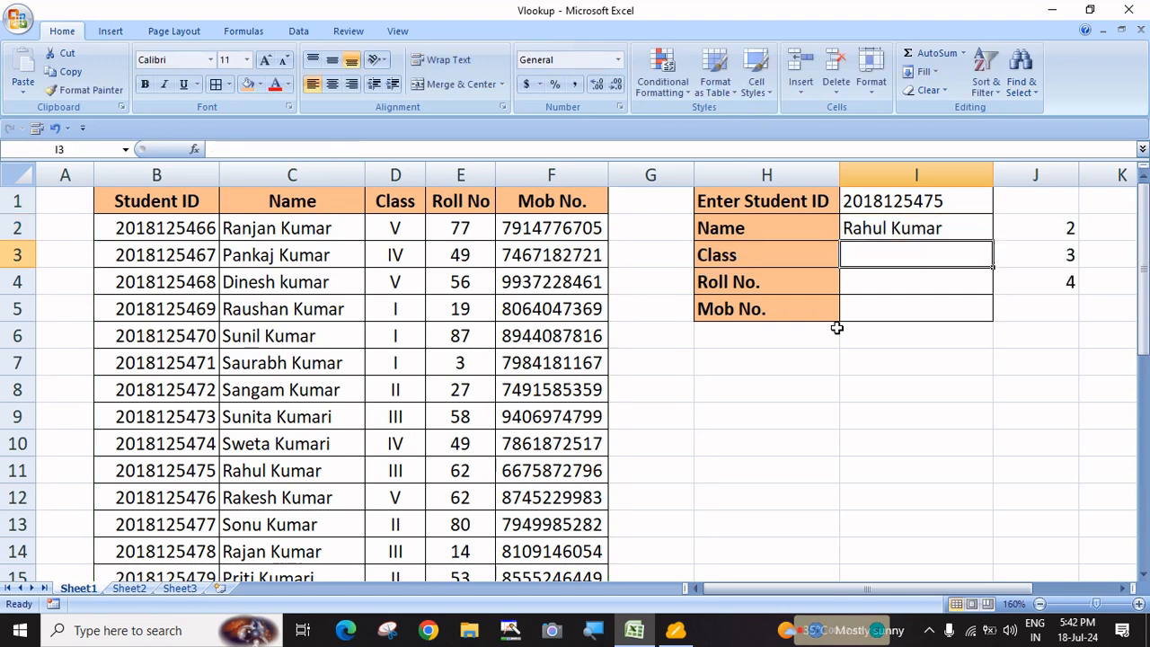
# Fill the formula down to I5 and delete the helper numbers in J2:J4
pyautogui.click(890, 235)
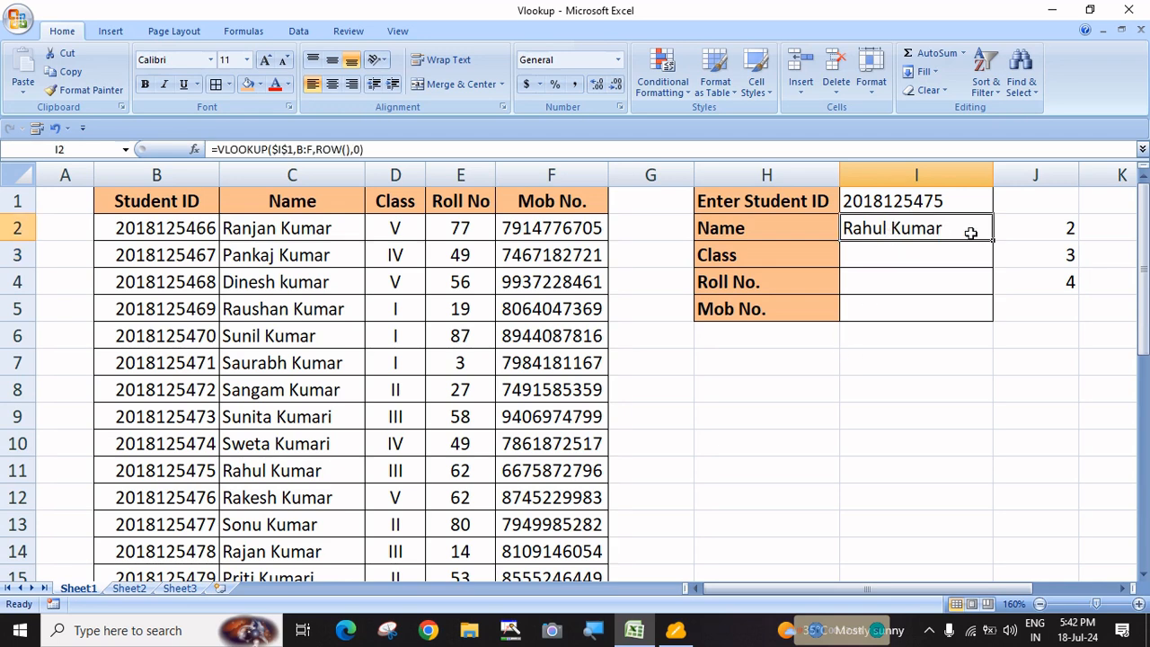
pyautogui.moveTo(993, 241); pyautogui.dragTo(993, 314)
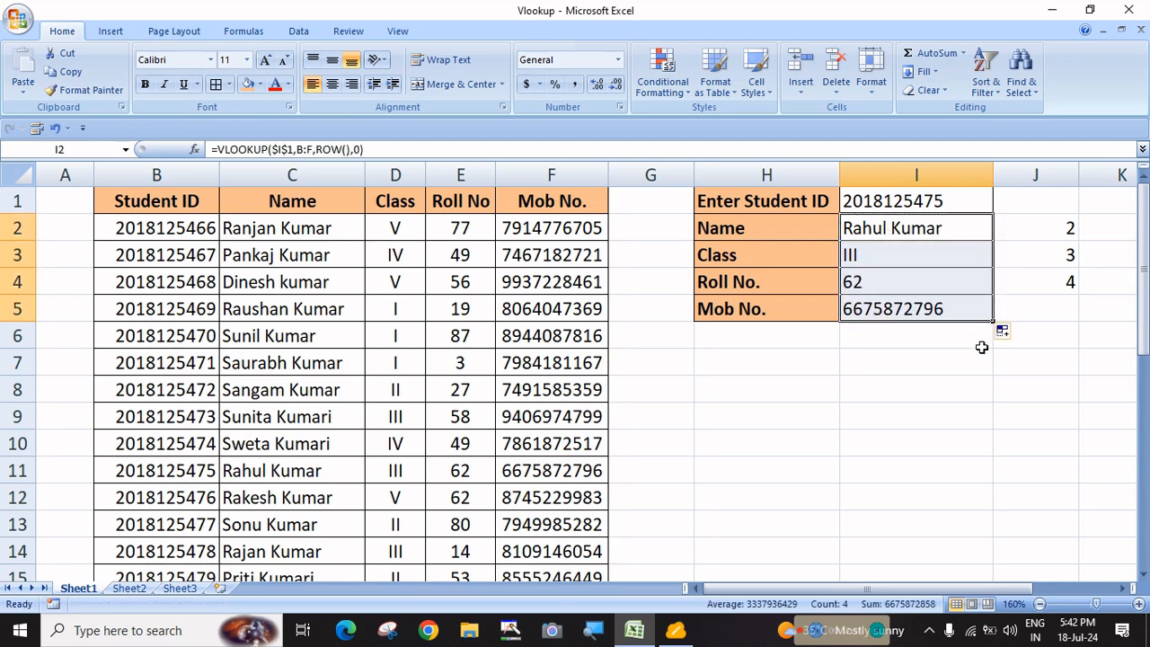
pyautogui.click(957, 389)
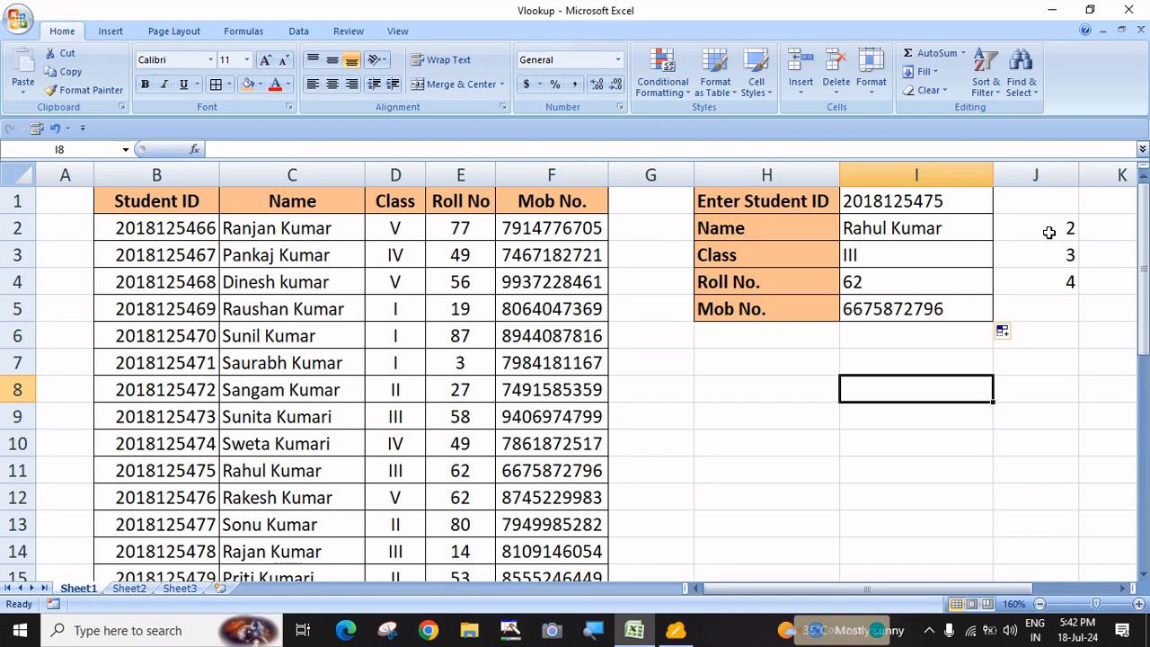
pyautogui.moveTo(1051, 230); pyautogui.dragTo(1052, 285)
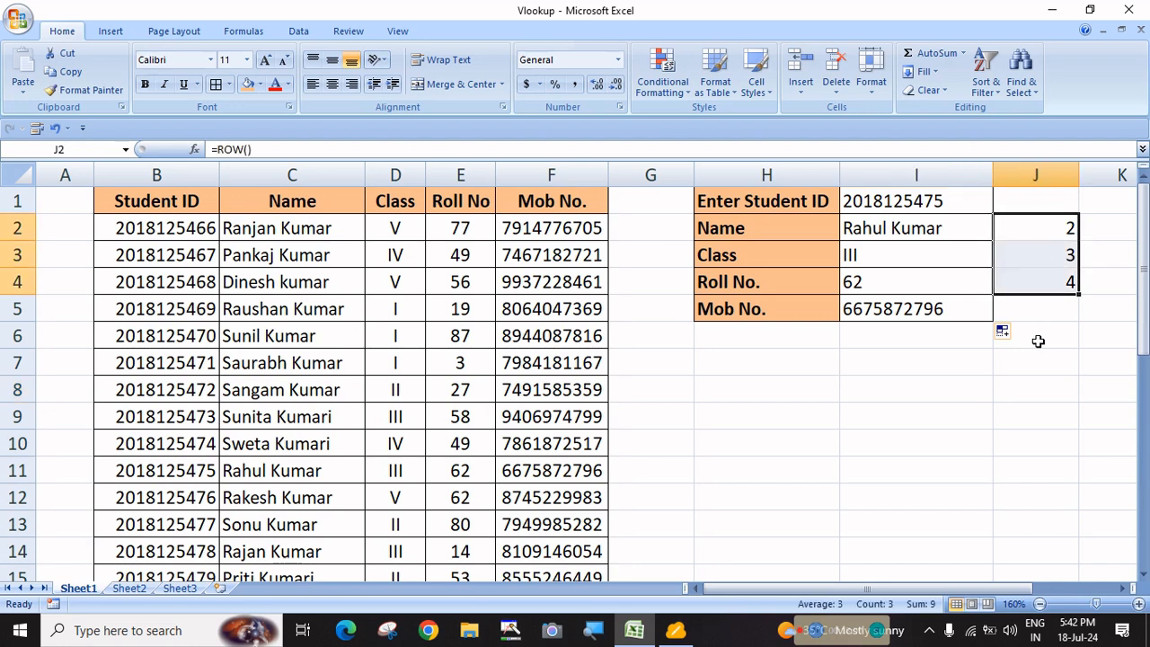
pyautogui.press('Delete')
pyautogui.click(825, 526)
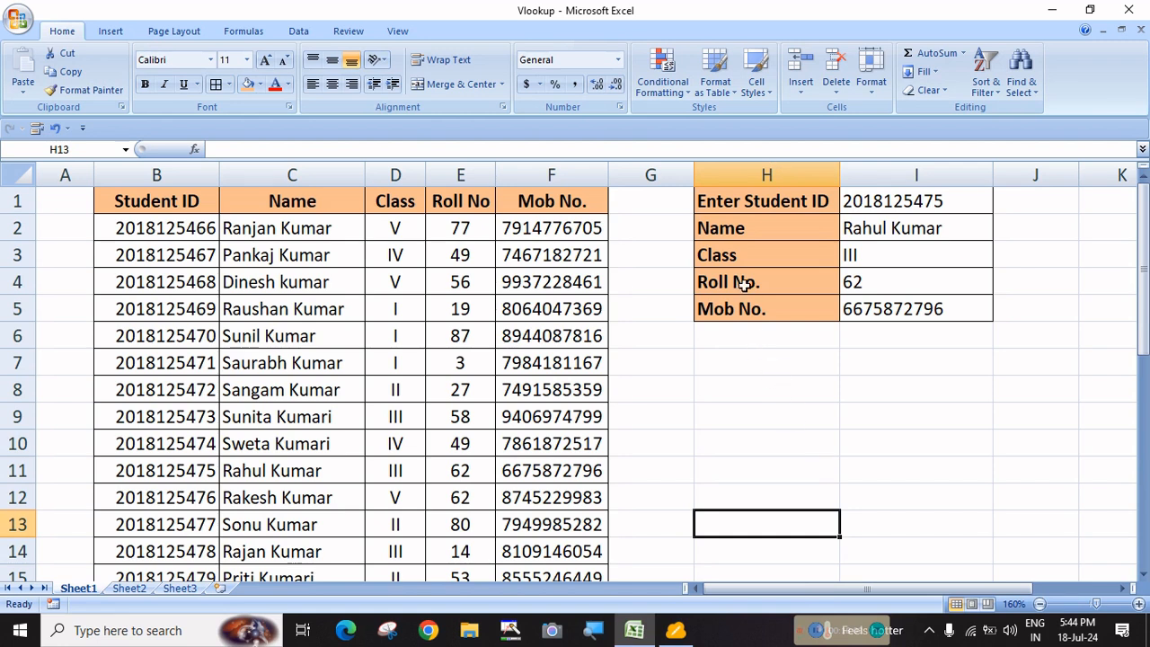
# Copy the panel labels H1:H5 into H10:H14
pyautogui.moveTo(751, 202); pyautogui.dragTo(787, 302)
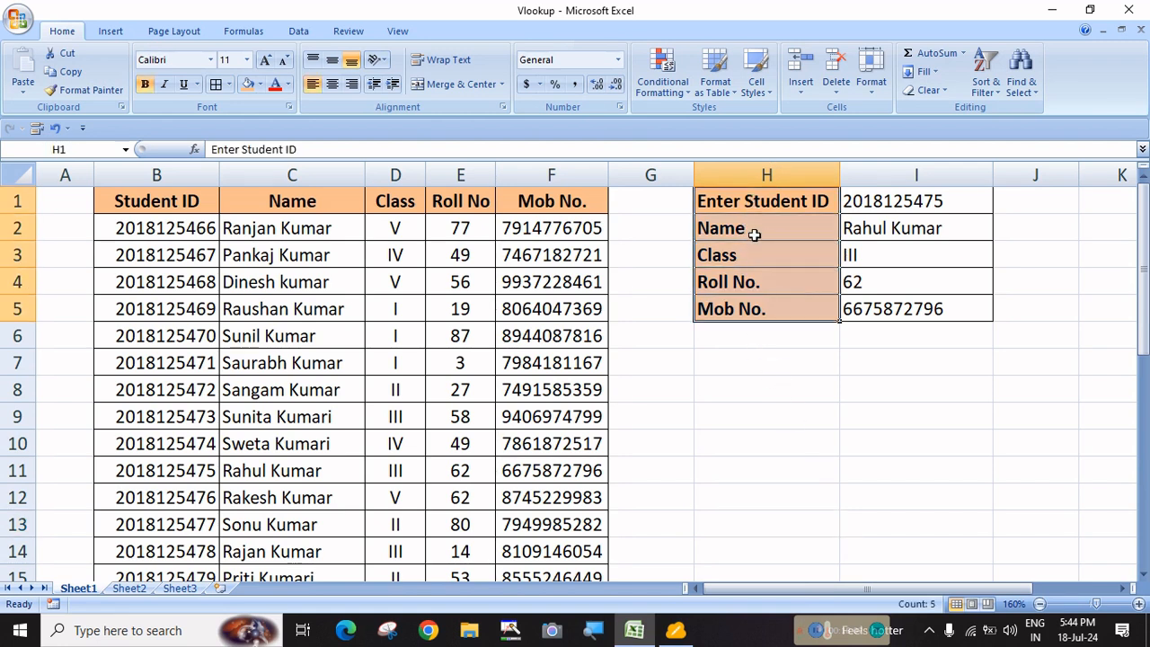
pyautogui.hotkey('ctrl', 'c')
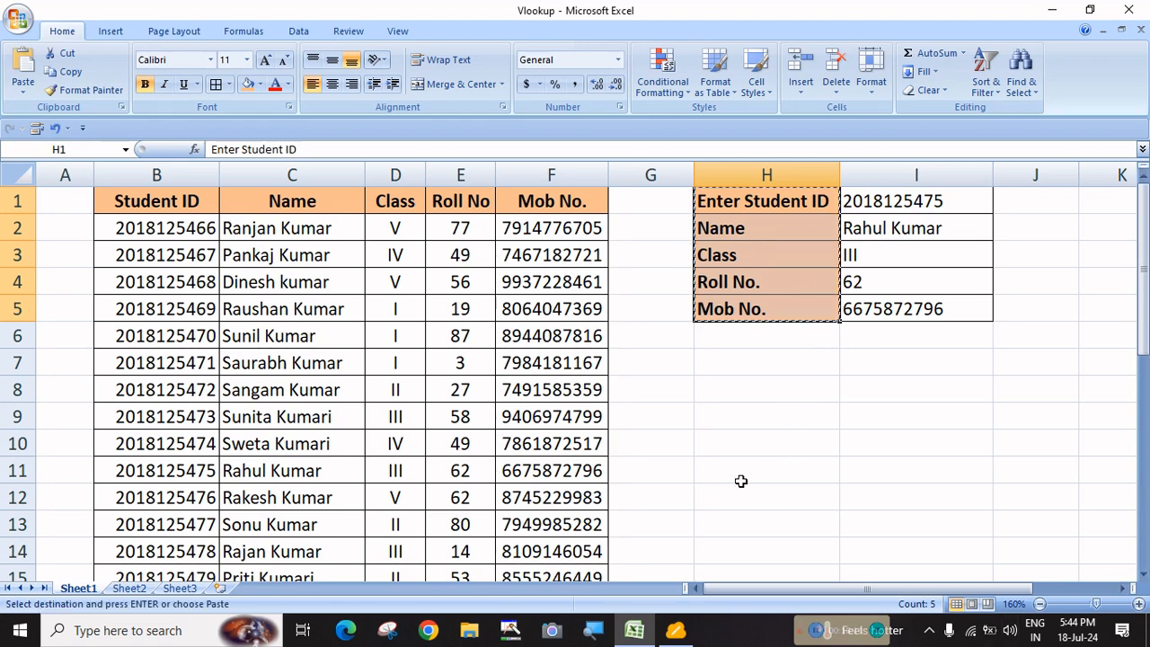
pyautogui.click(736, 443)
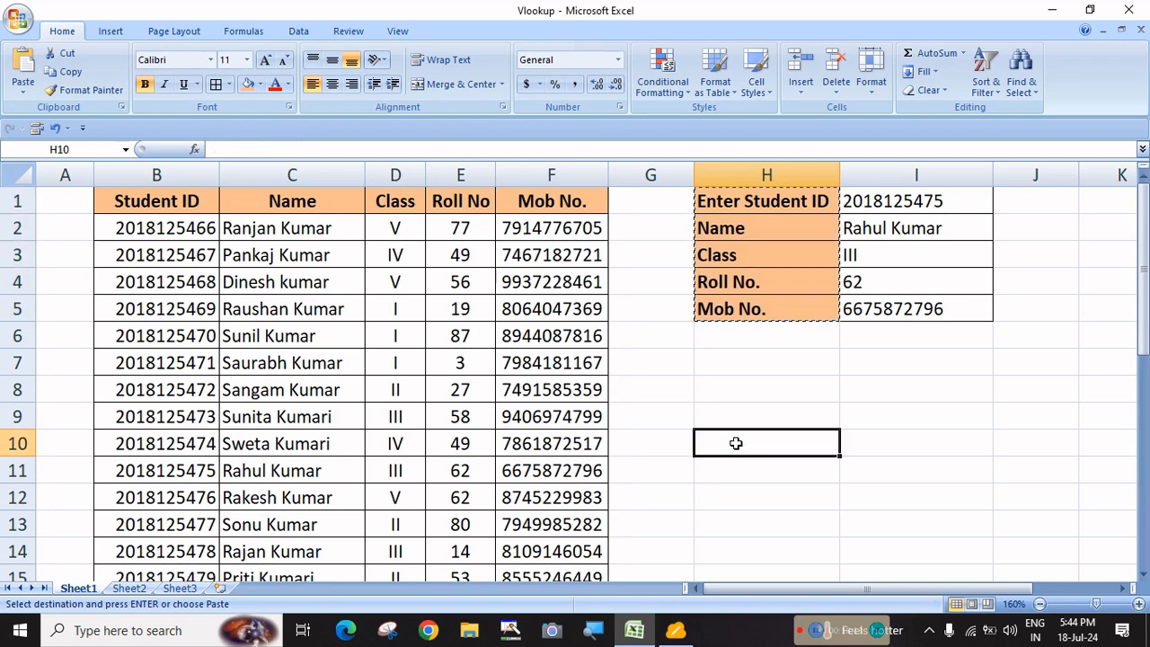
pyautogui.hotkey('ctrl', 'v')
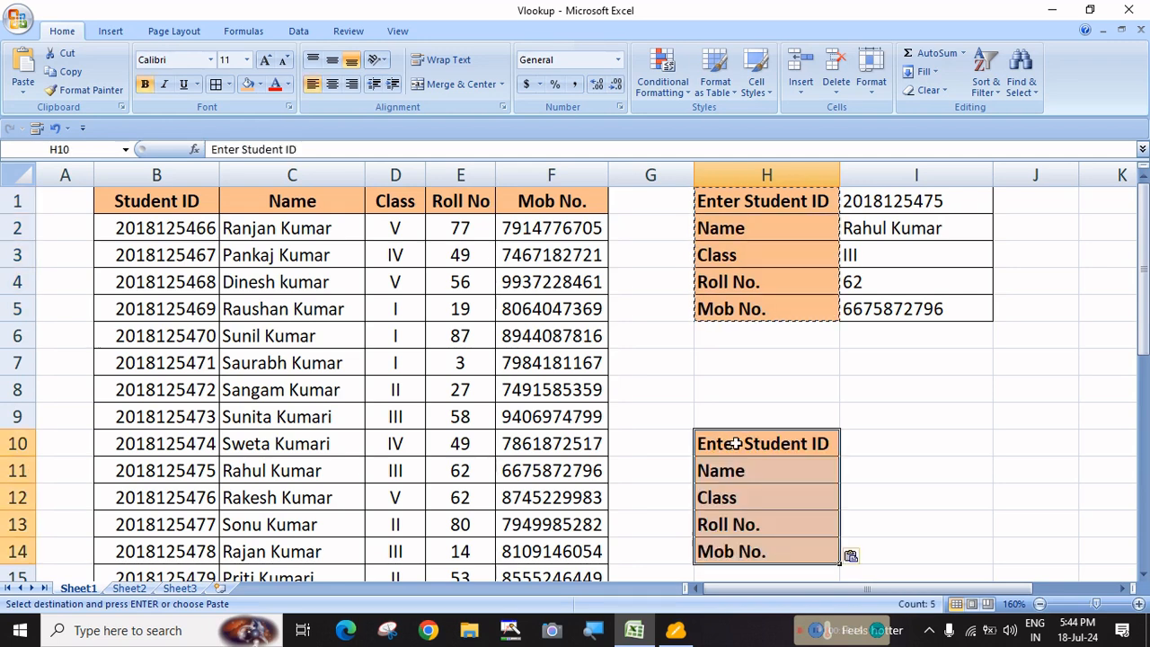
pyautogui.click(883, 444)
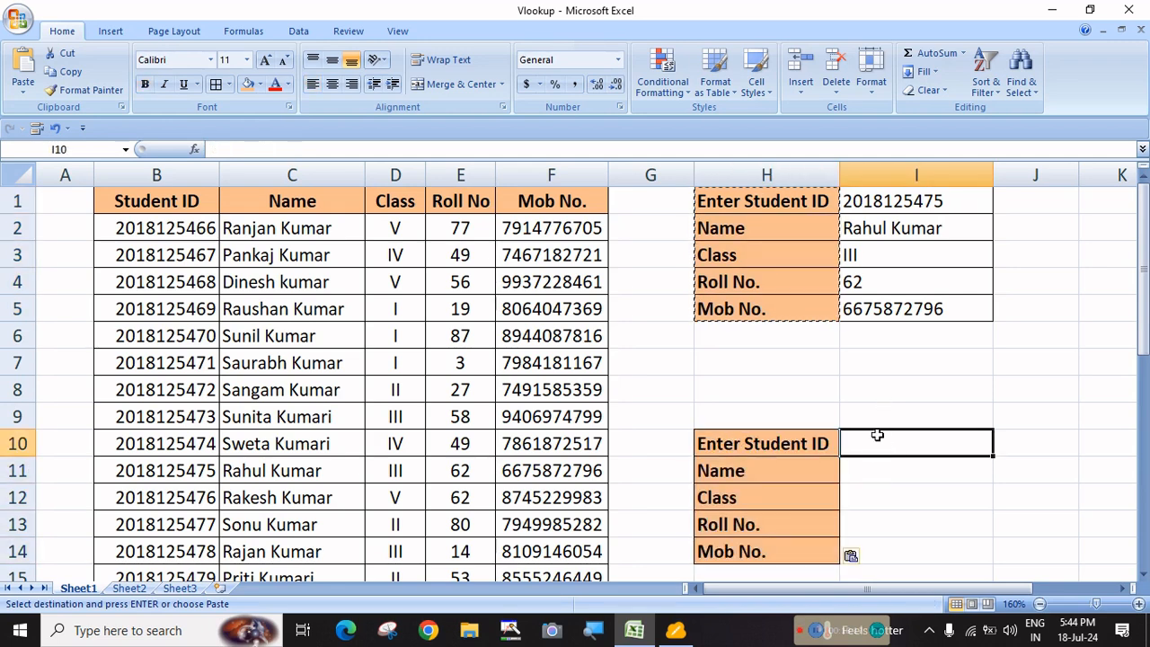
# Add borders to the value cells I10:I14
pyautogui.moveTo(878, 451); pyautogui.dragTo(878, 545)
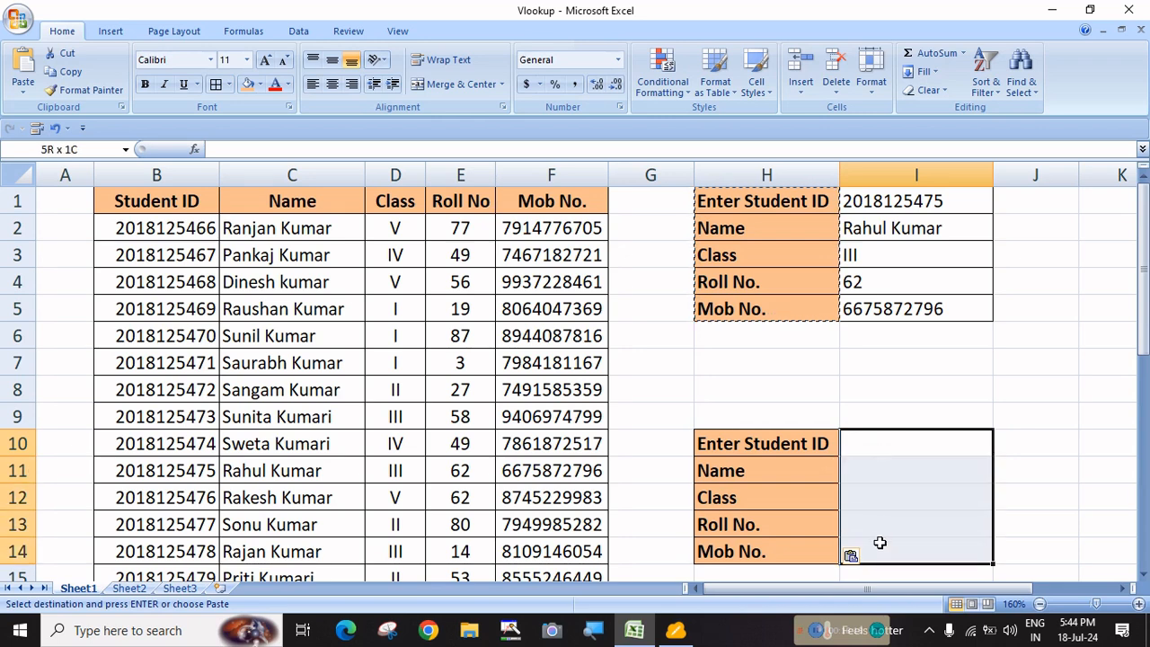
pyautogui.press('Escape')
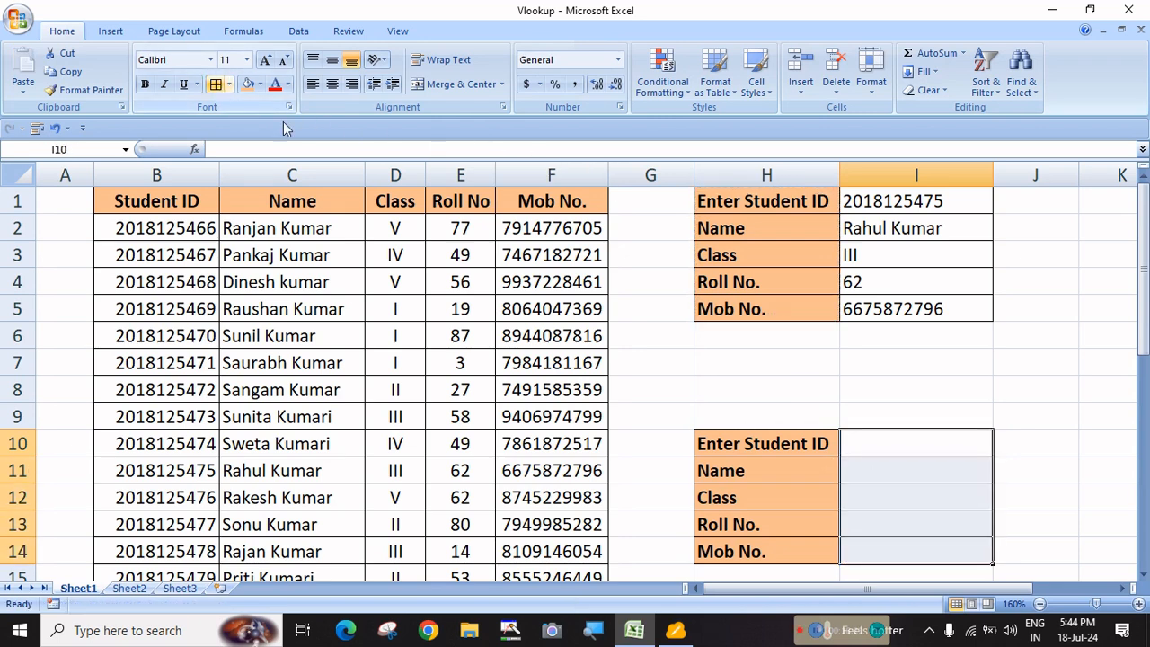
pyautogui.click(1000, 462)
pyautogui.moveTo(910, 443); pyautogui.dragTo(904, 547)
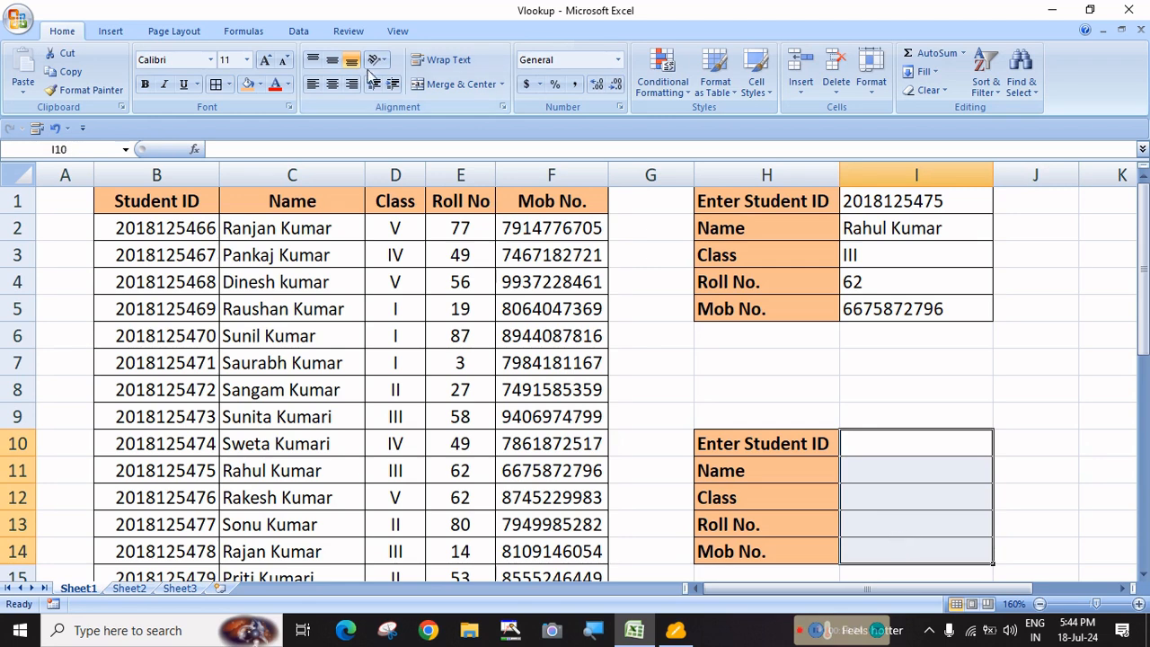
pyautogui.click(884, 449)
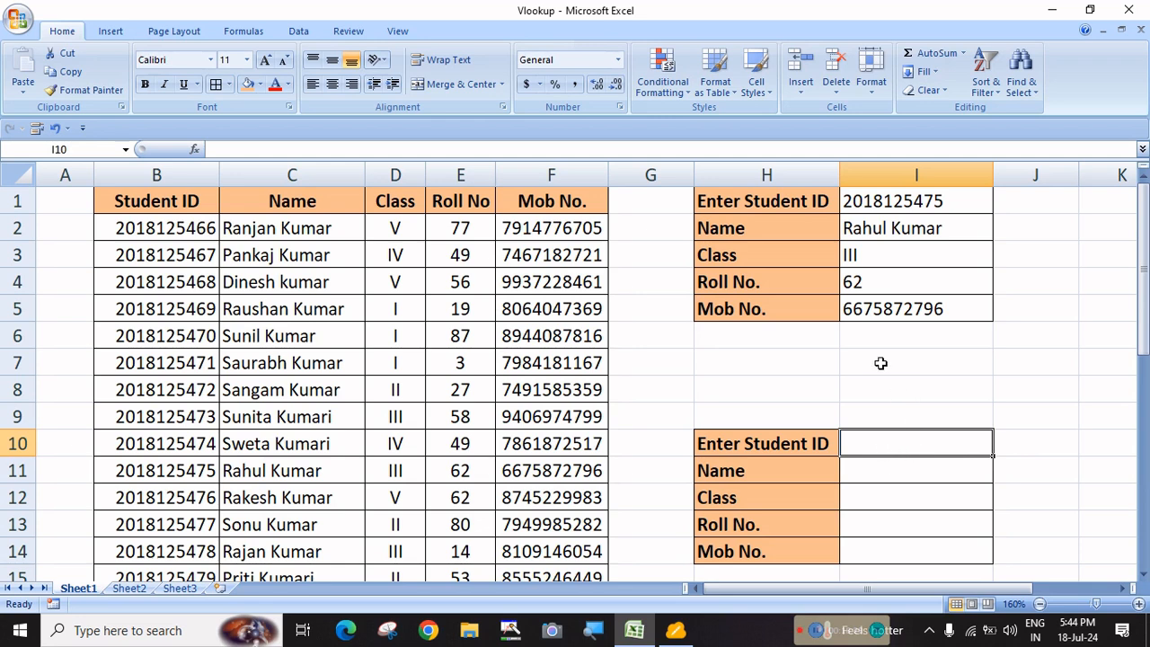
pyautogui.click(178, 555)
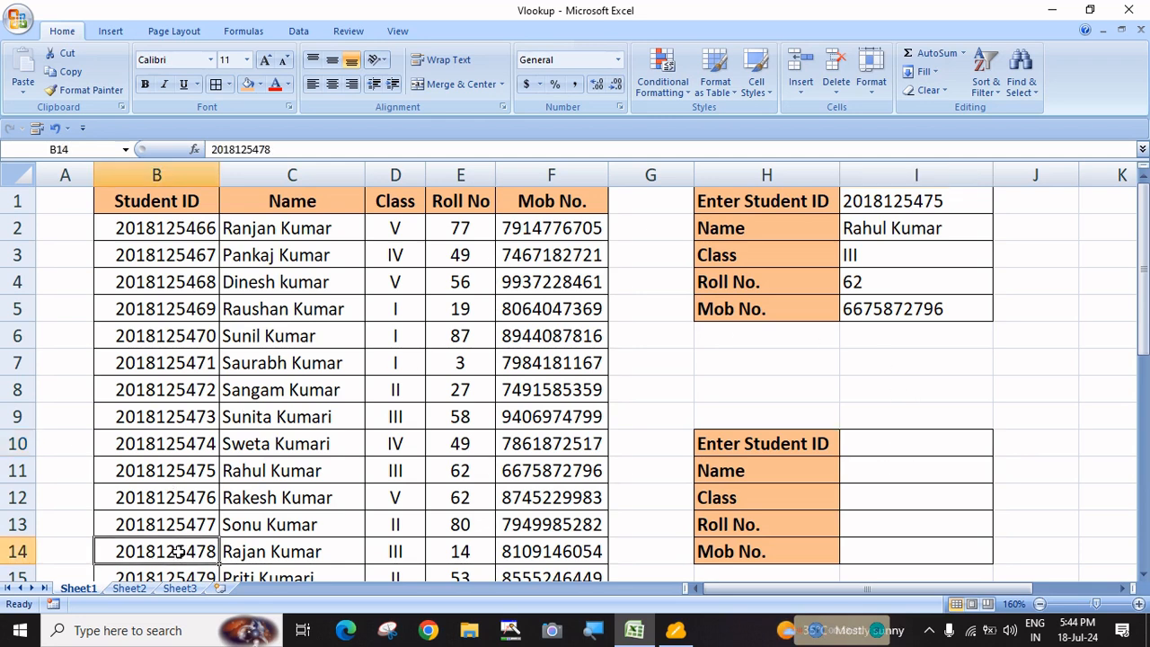
pyautogui.hotkey('ctrl', 'c')
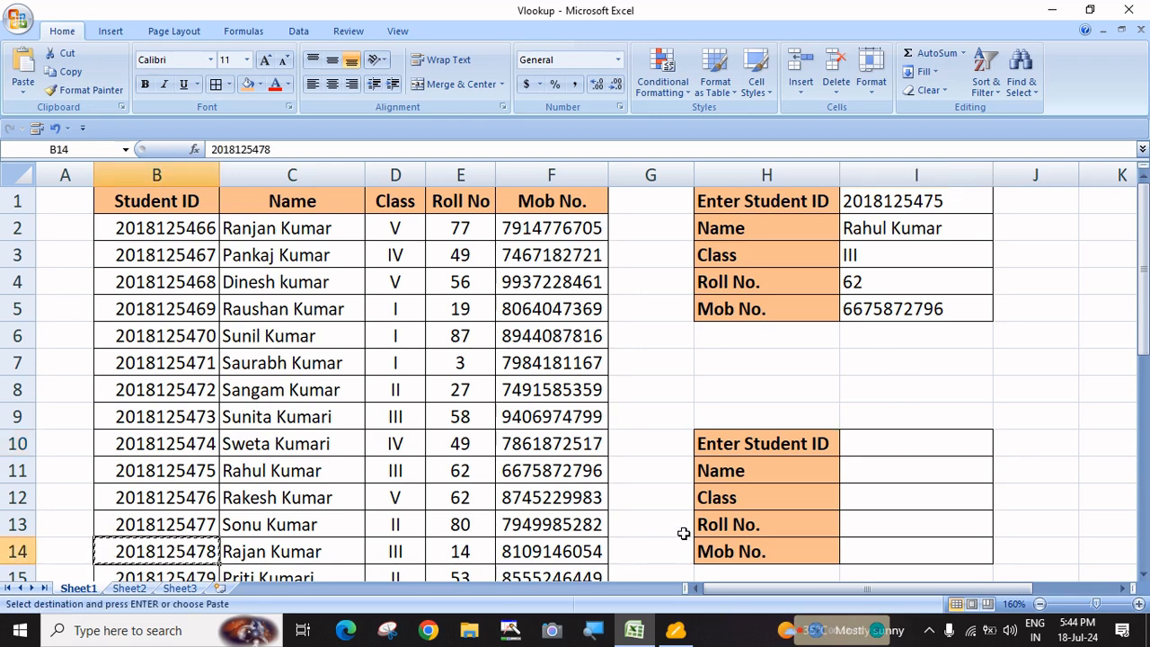
pyautogui.click(879, 448)
pyautogui.hotkey('ctrl', 'v')
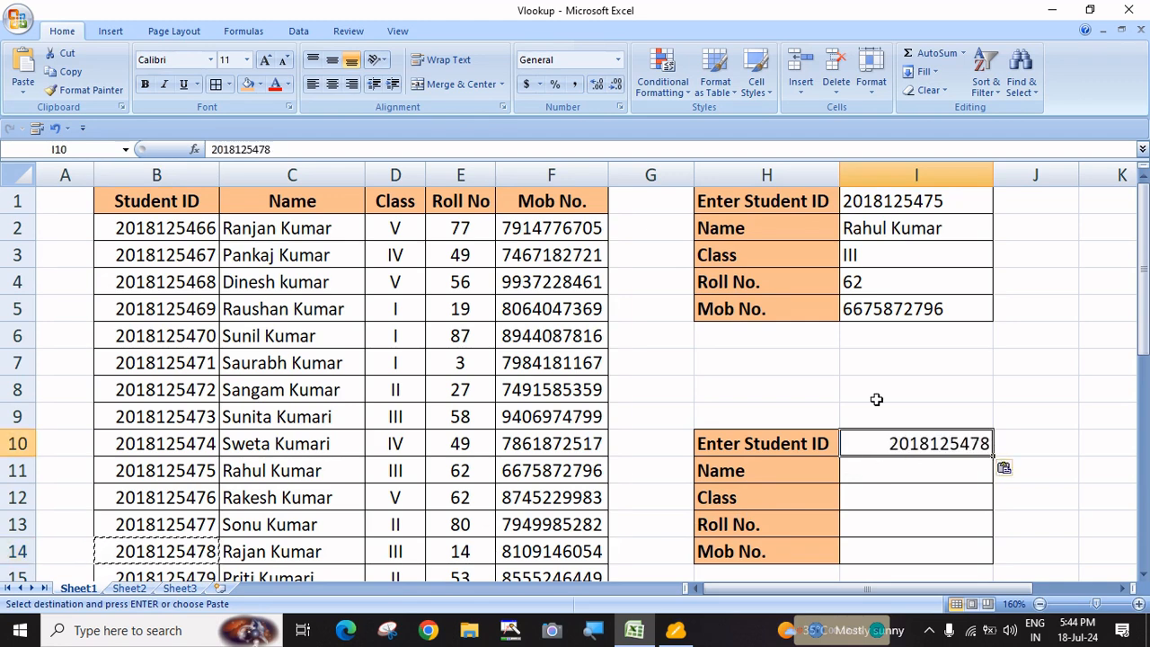
pyautogui.click(331, 87)
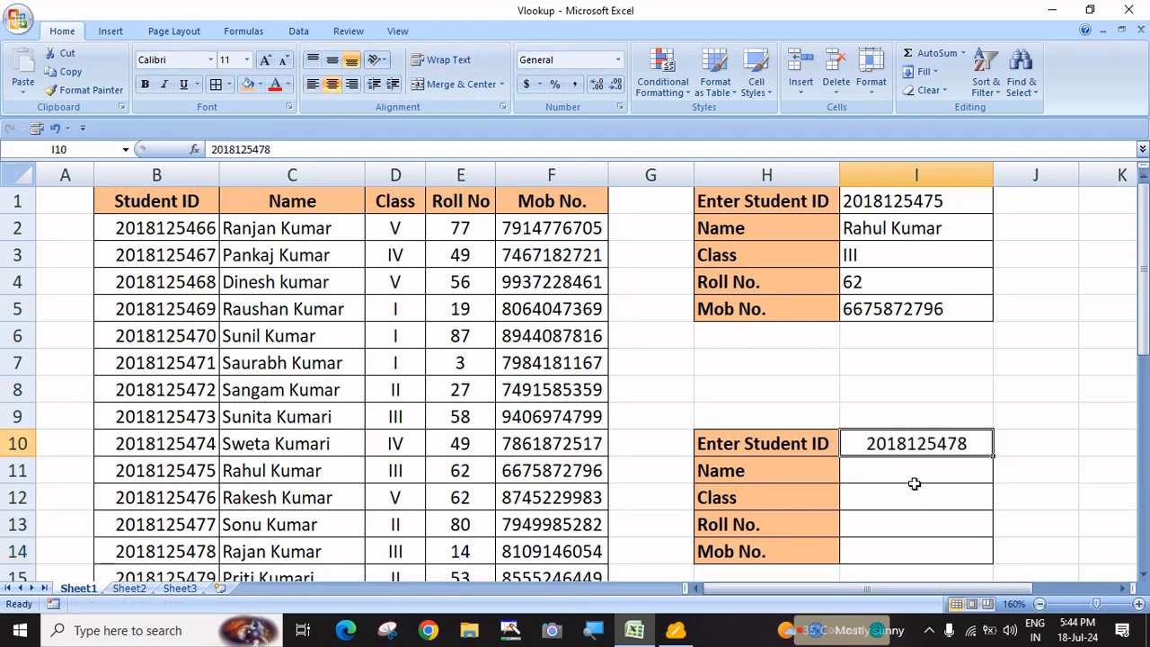
pyautogui.click(913, 473)
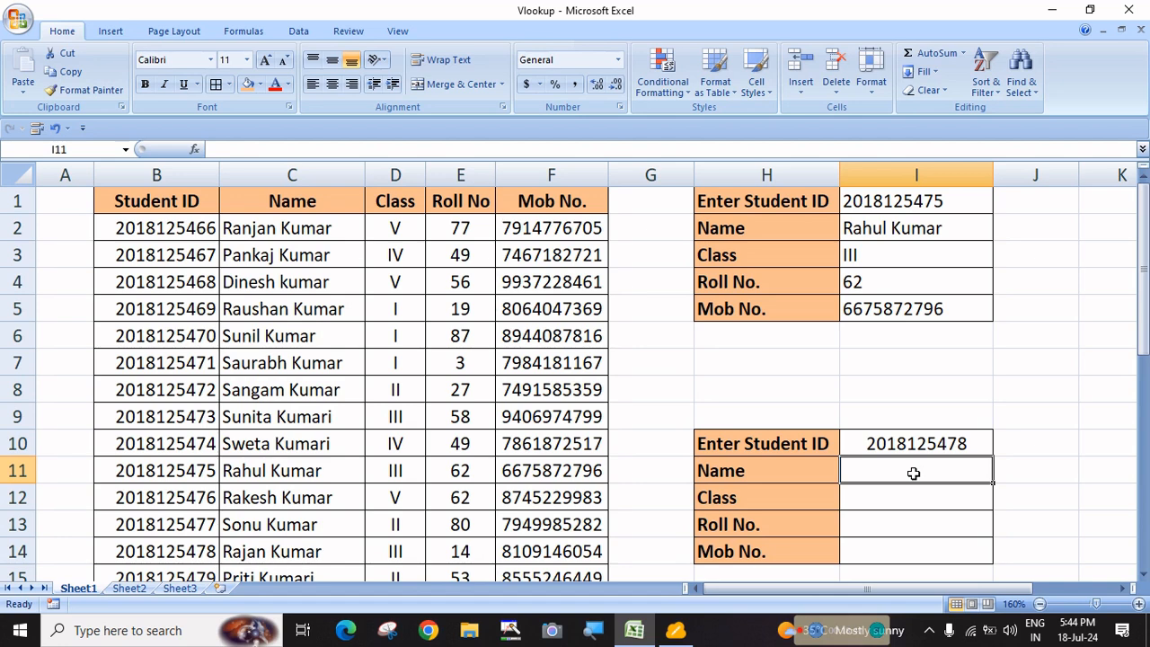
pyautogui.write('=v')
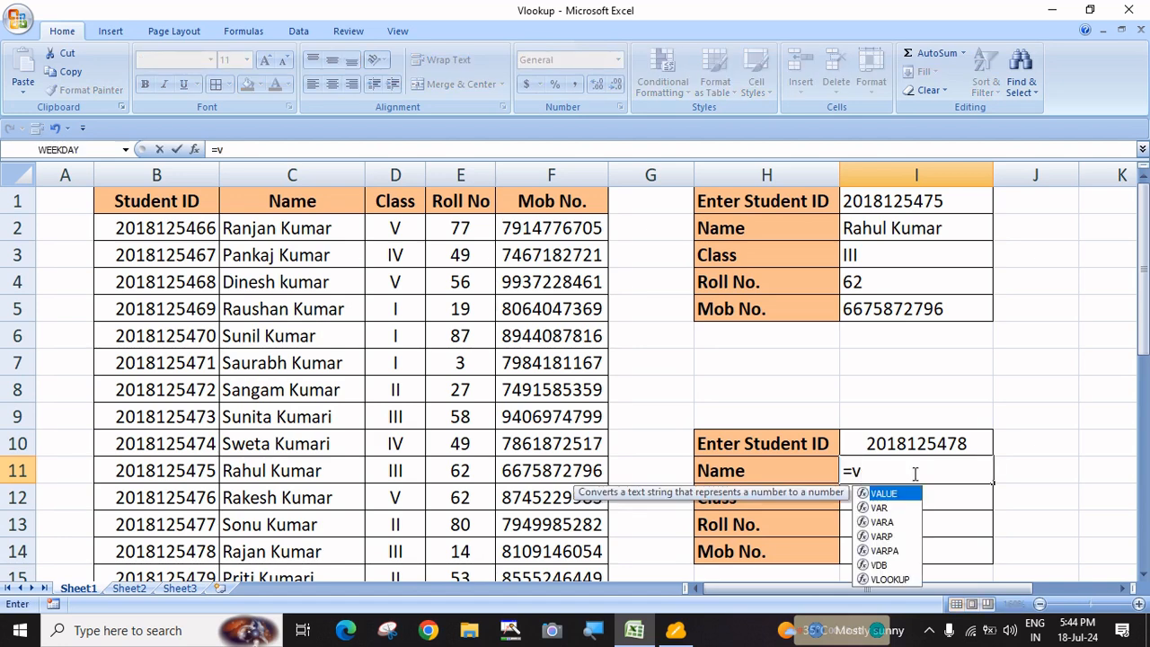
pyautogui.write('l')
# Complete I11 as =VLOOKUP($I$10,B:F,ROW(),0), which returns #REF!
pyautogui.press('Tab')
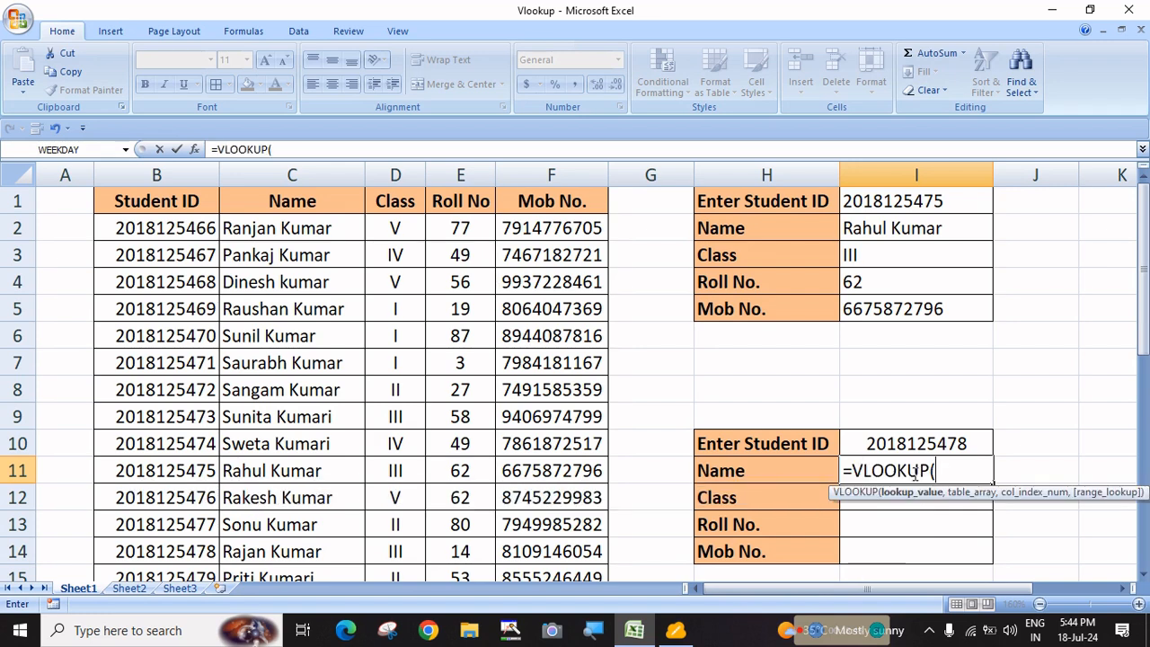
pyautogui.click(924, 440)
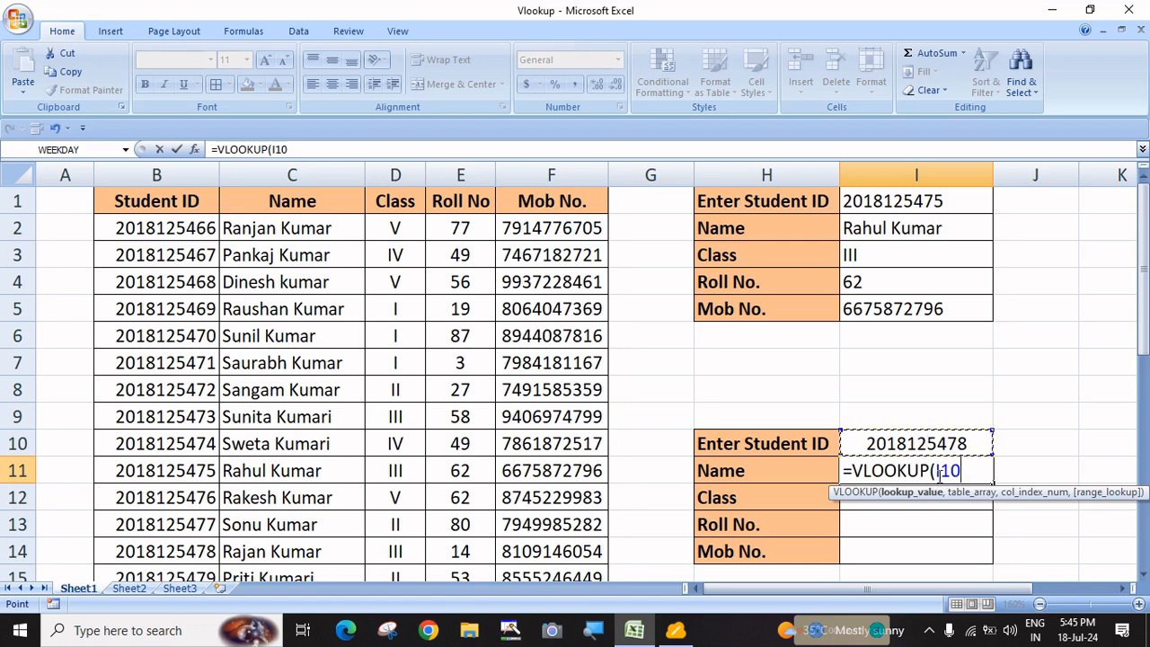
pyautogui.press('F4')
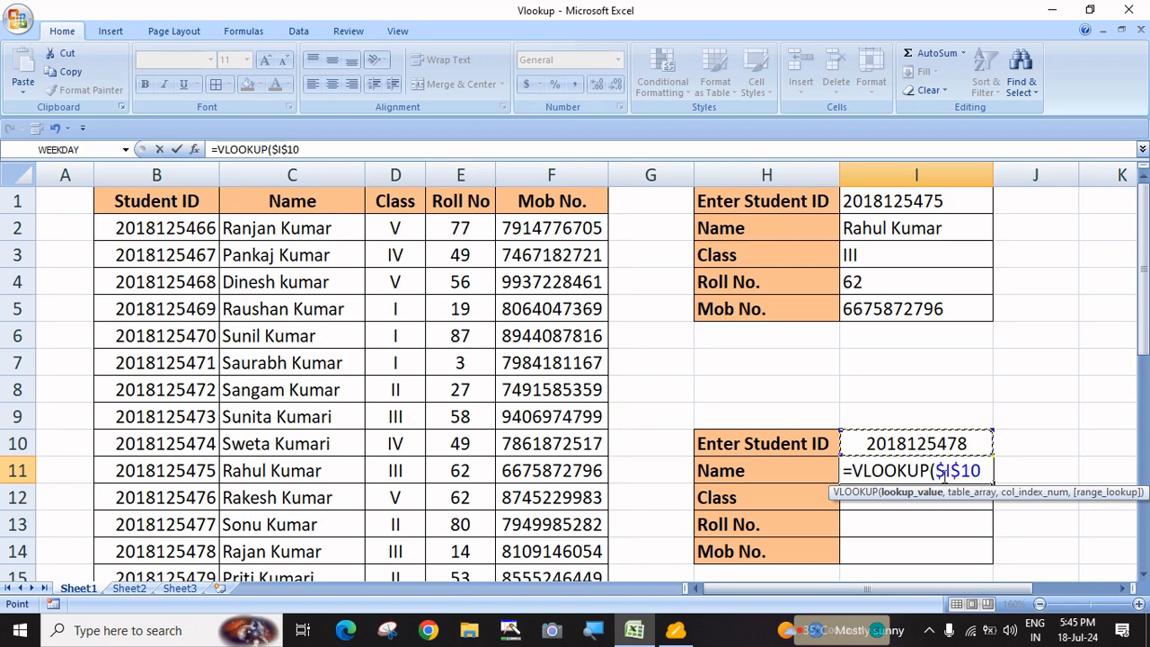
pyautogui.write(',')
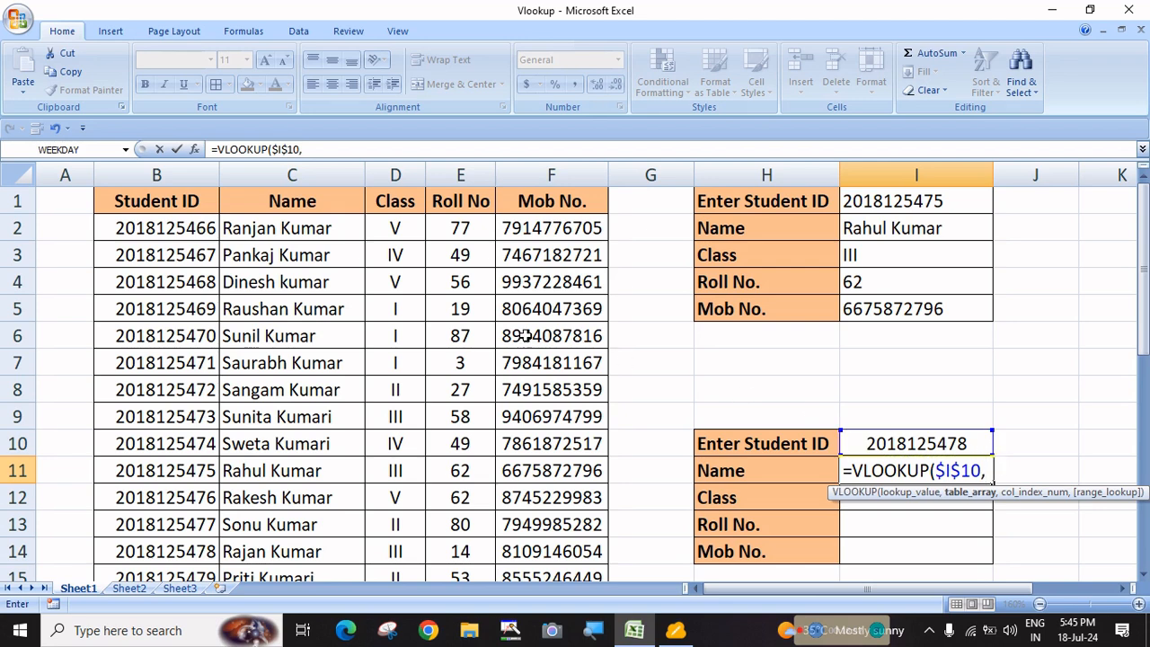
pyautogui.moveTo(175, 175); pyautogui.dragTo(539, 176)
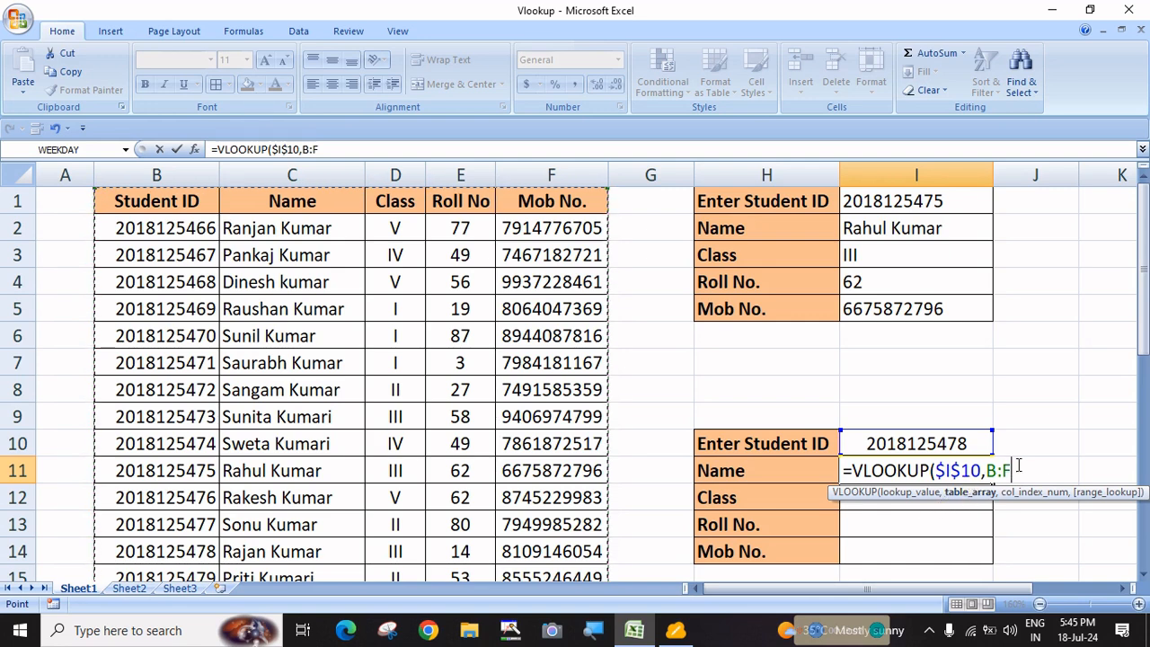
pyautogui.write(',')
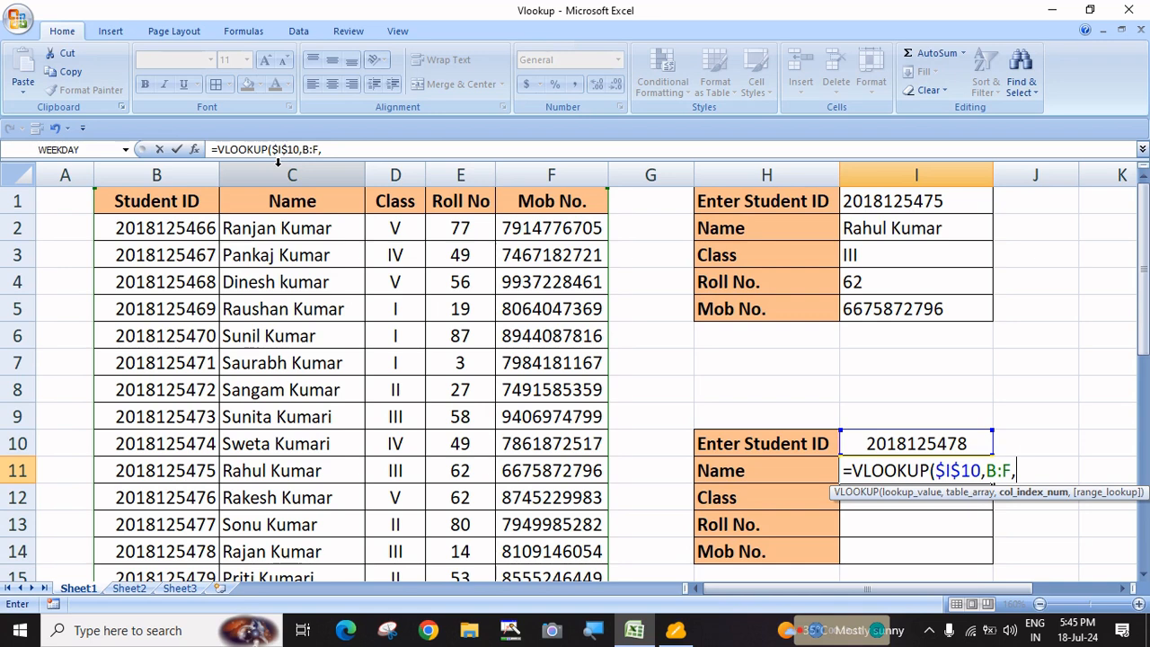
pyautogui.write('2')
pyautogui.press('BackSpace')
pyautogui.write('r')
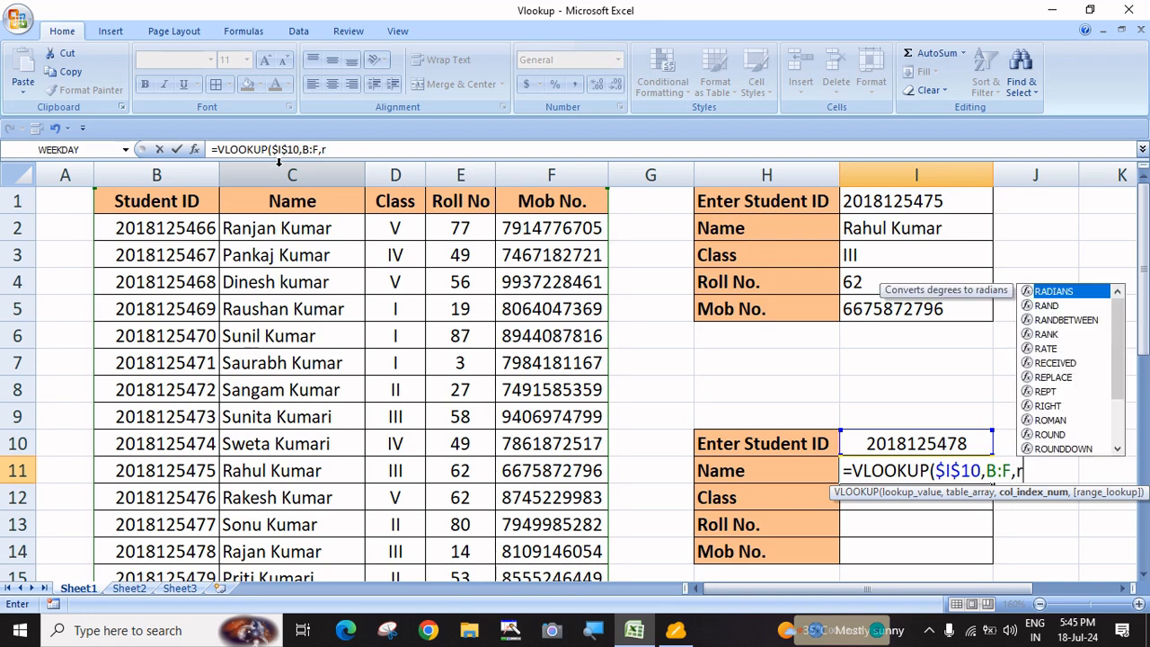
pyautogui.write('ow()')
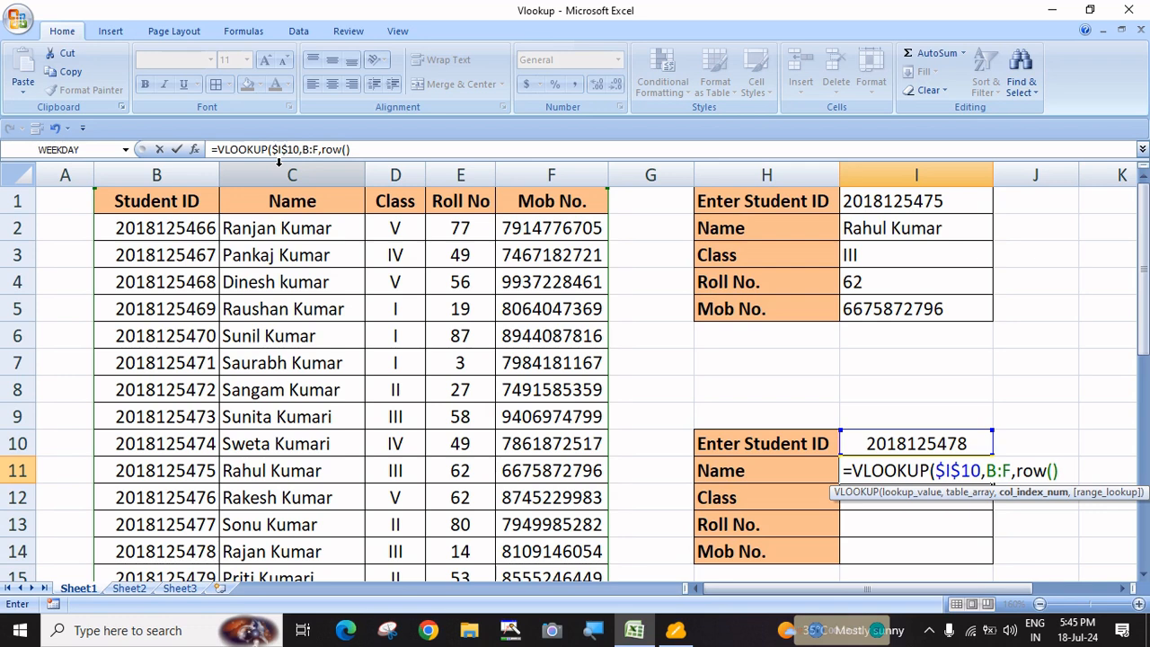
pyautogui.write(',')
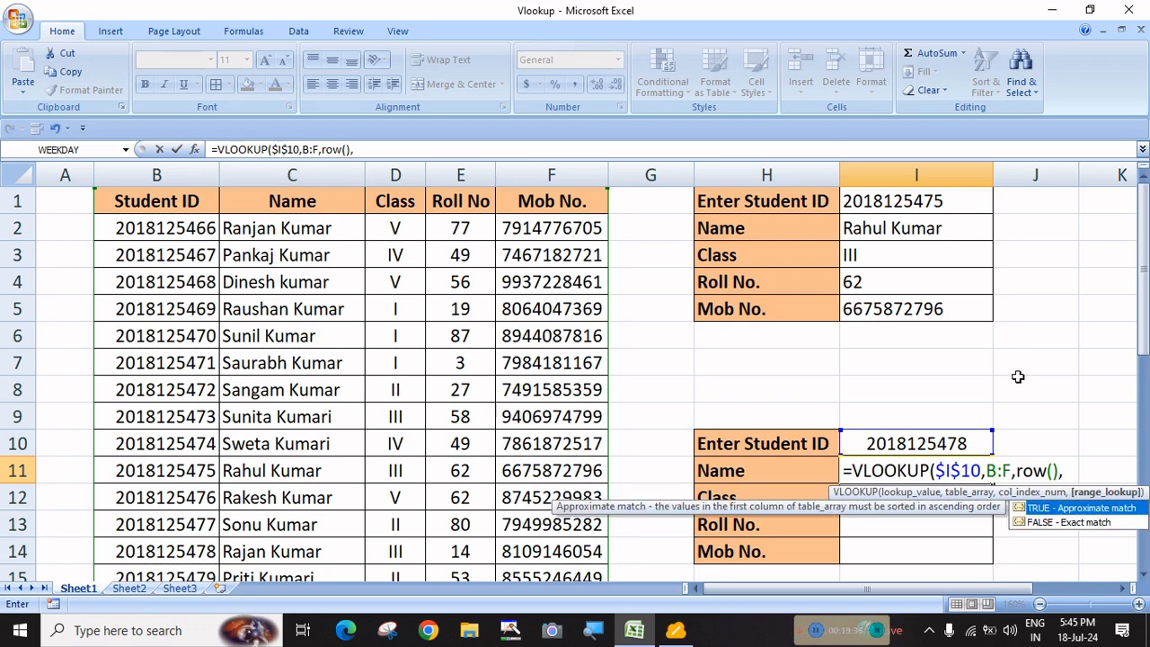
pyautogui.write('0')
pyautogui.click(1047, 469)
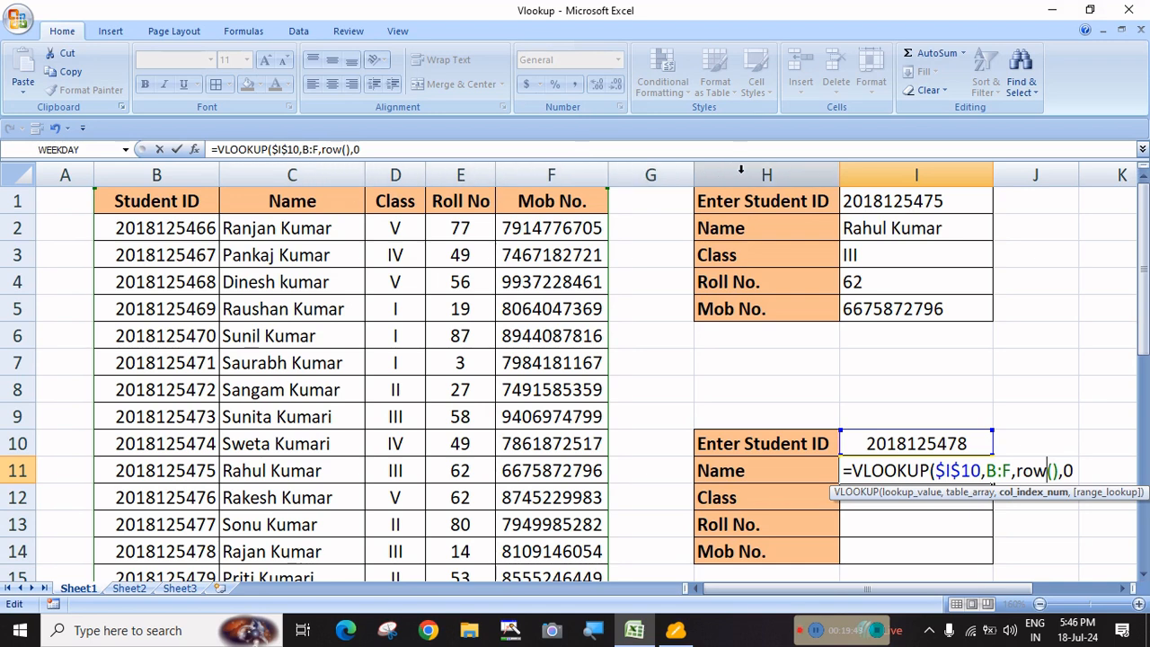
pyautogui.click(1085, 469)
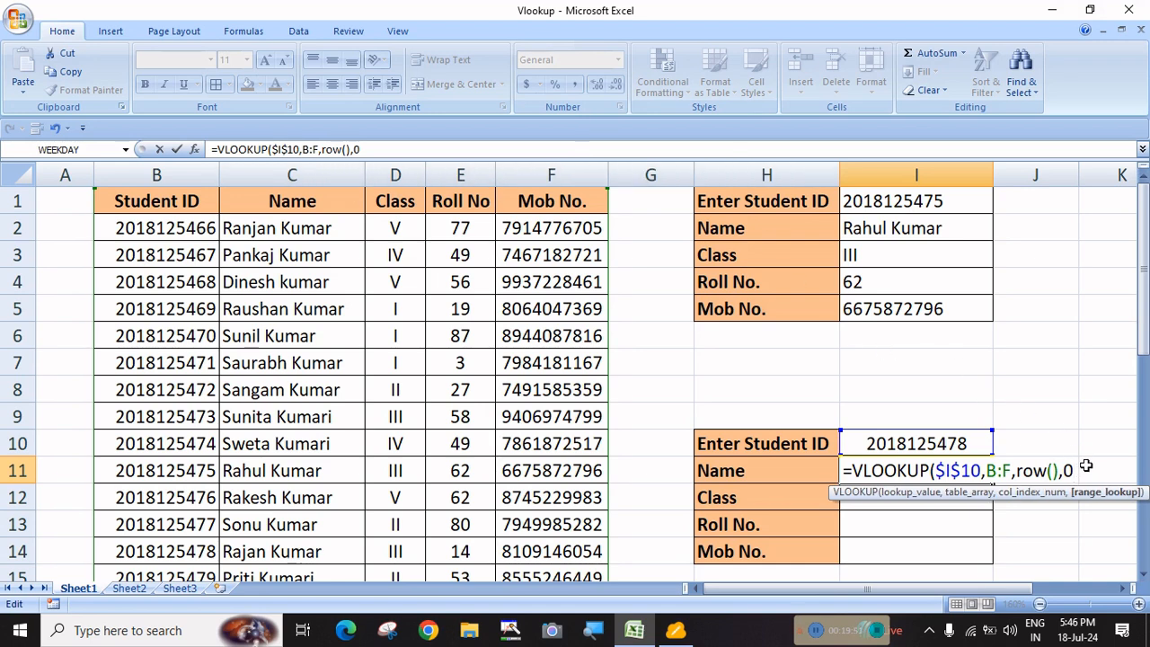
pyautogui.press('Return')
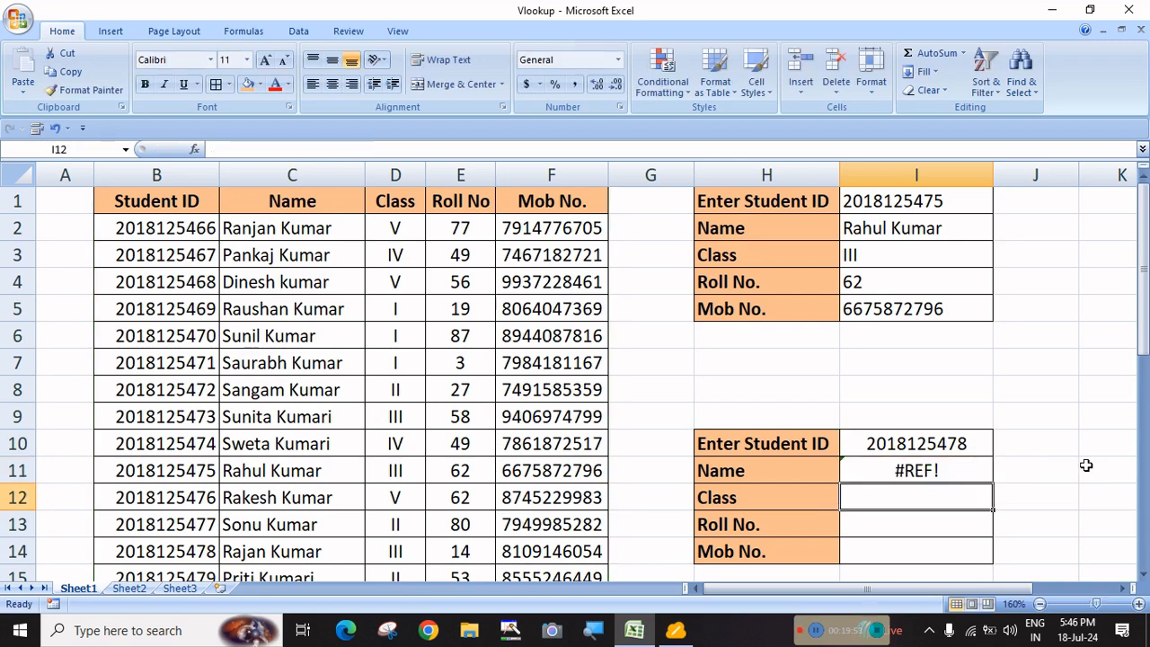
# Open I11's #REF! formula to inspect its ROW() column index
pyautogui.click(948, 475)
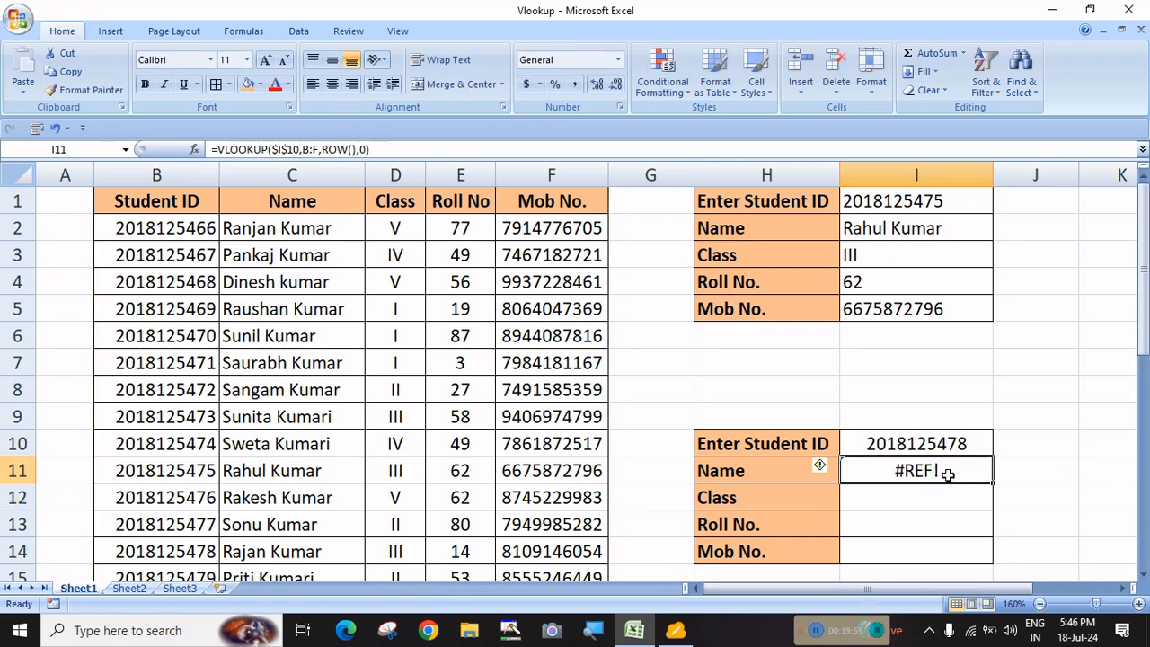
pyautogui.doubleClick(948, 475)
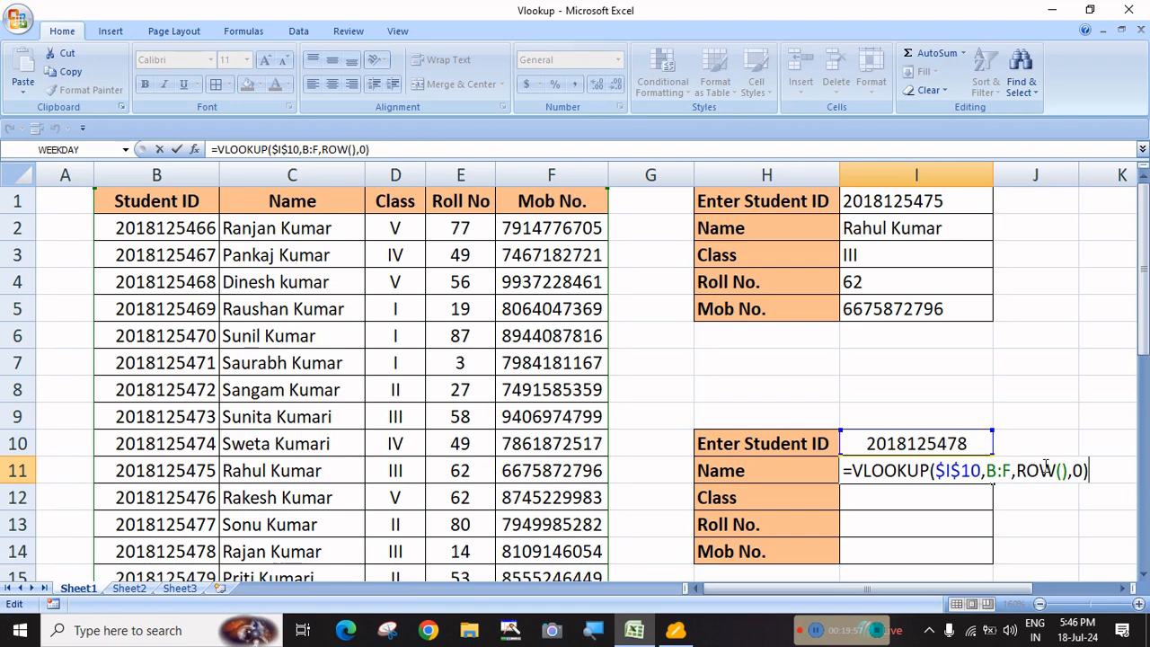
pyautogui.click(1041, 470)
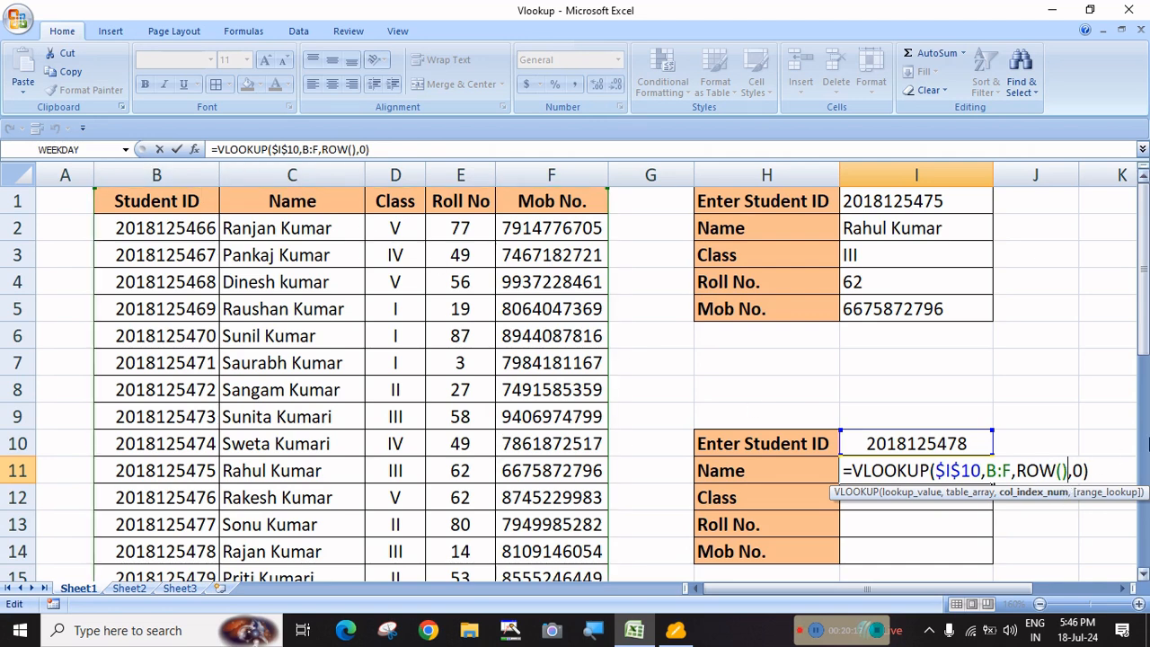
# Change I11's column index to ROW()-9, giving =VLOOKUP($I$10,B:F,ROW()-9,0)
pyautogui.write('-9')
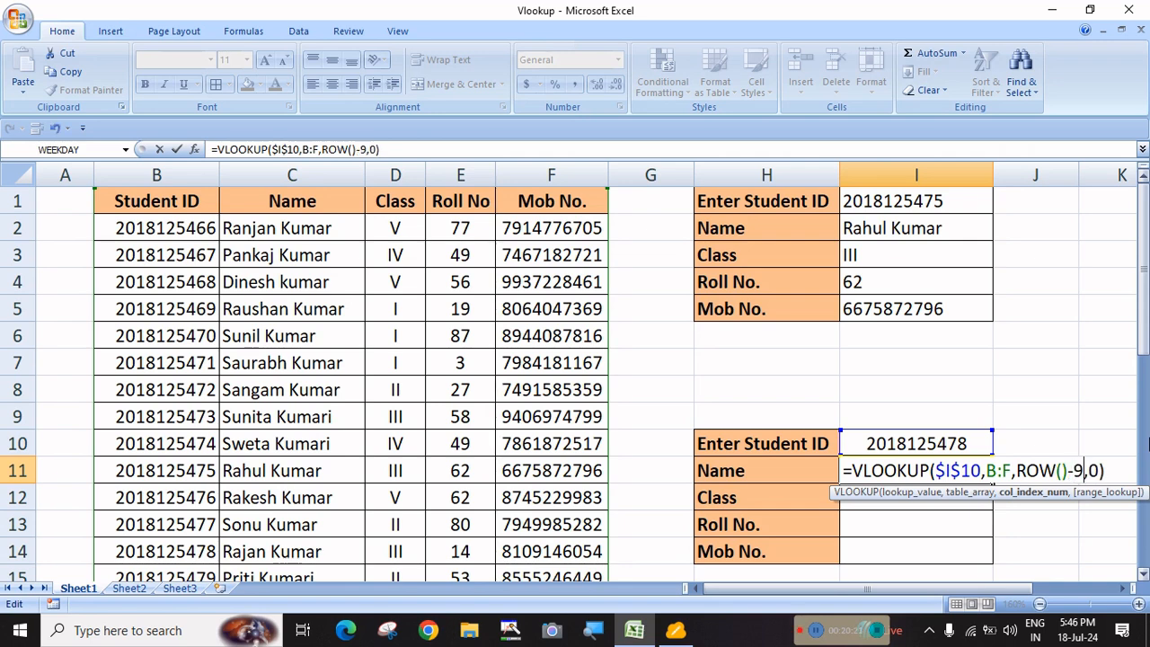
pyautogui.press('Right')
pyautogui.press('Right')
pyautogui.press('Right')
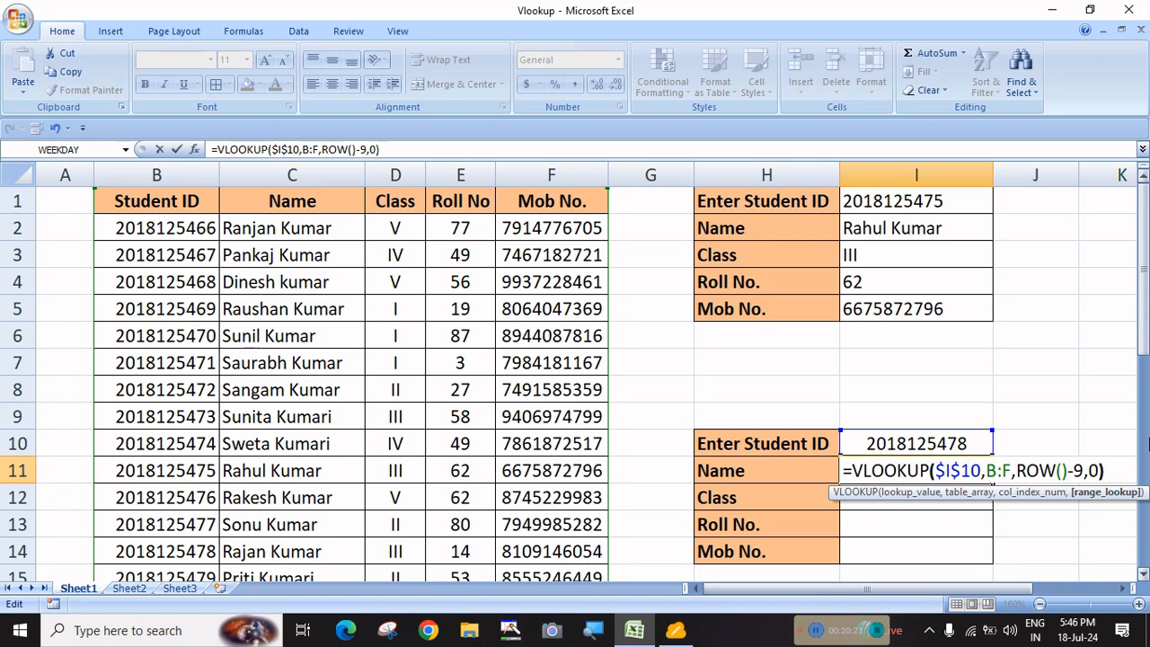
pyautogui.press('Right')
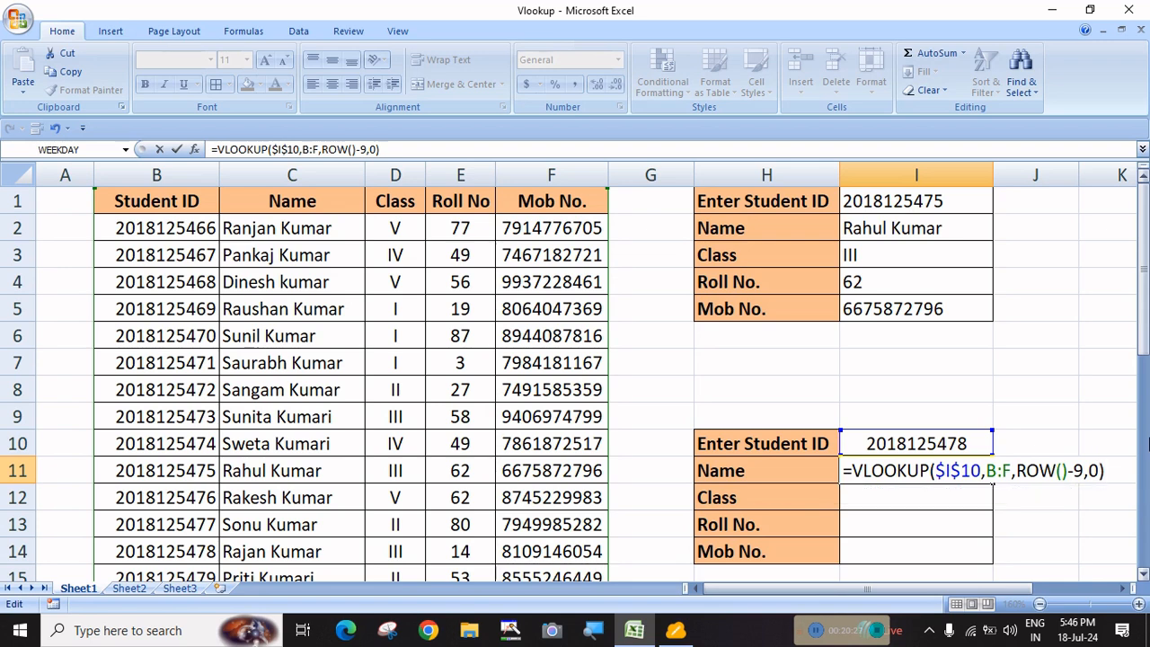
pyautogui.press('Return')
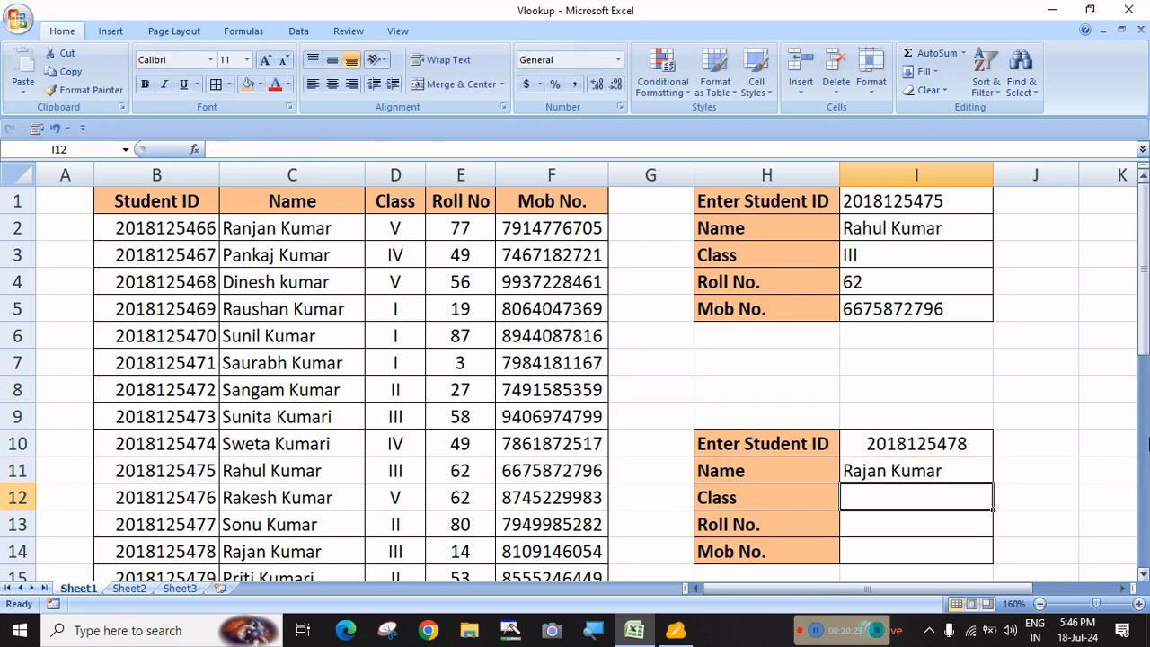
# Copy I11's formula down to I14 and left-align the Name, Class, Roll No. and Mob No. results
pyautogui.click(953, 473)
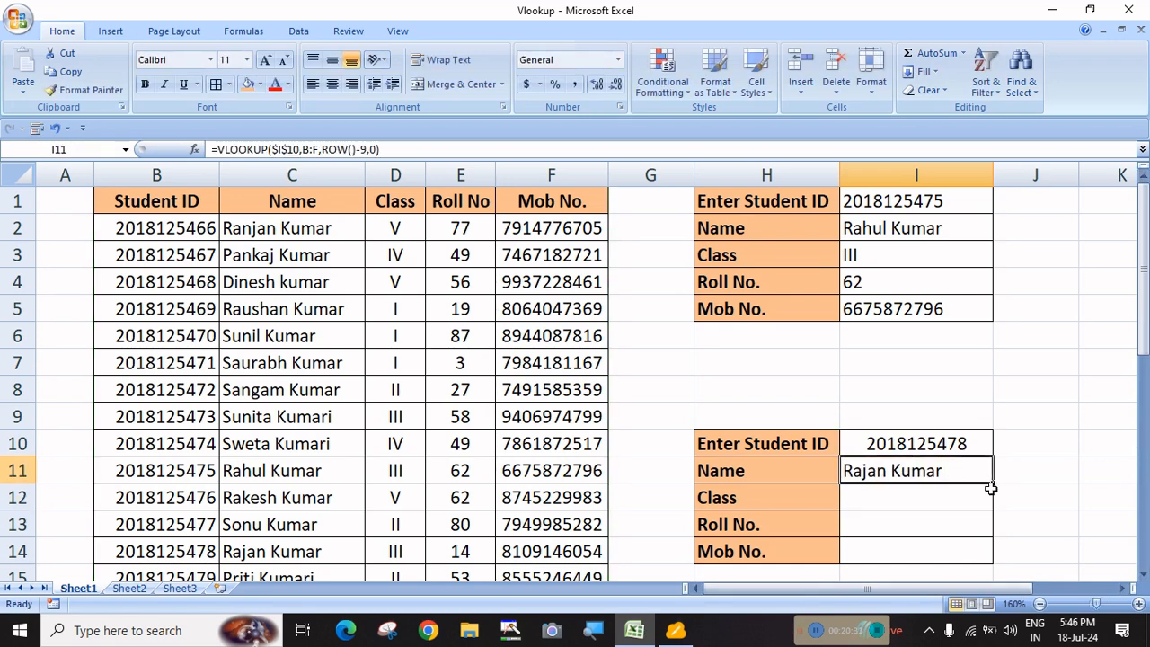
pyautogui.moveTo(994, 485); pyautogui.dragTo(994, 552)
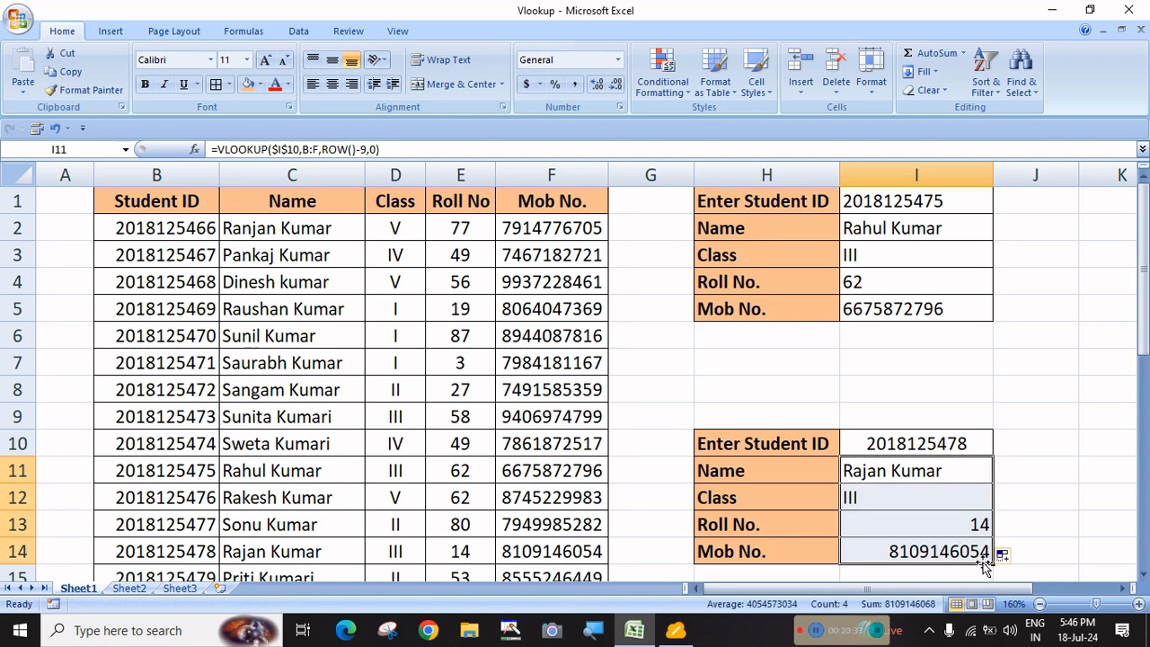
pyautogui.click(312, 84)
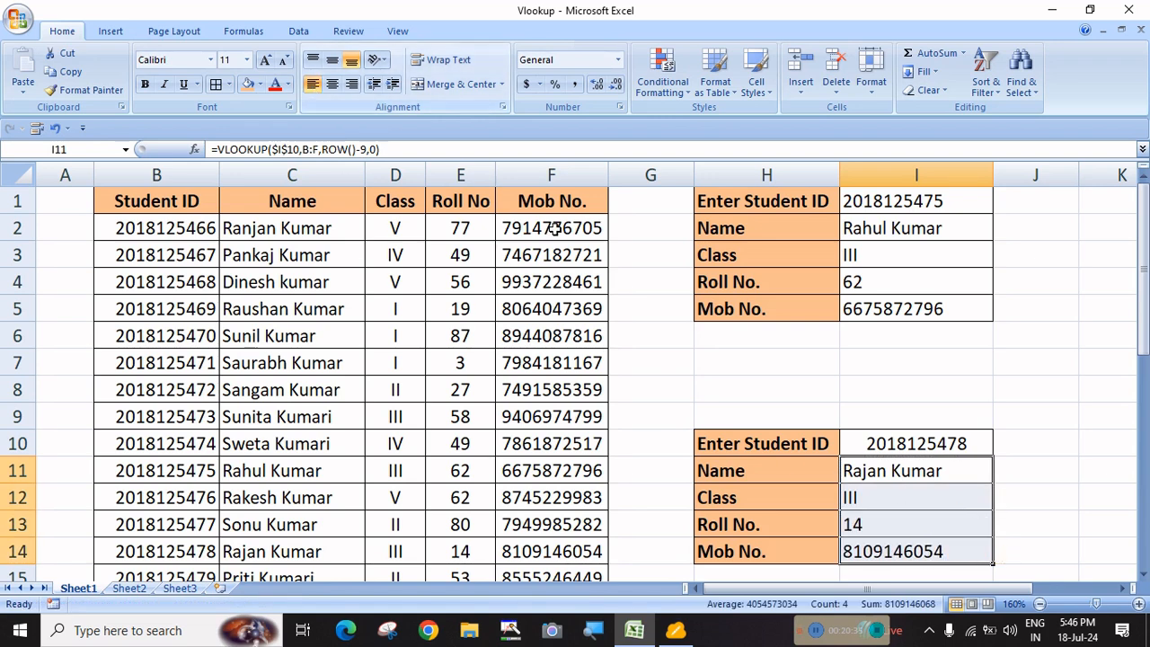
pyautogui.click(902, 444)
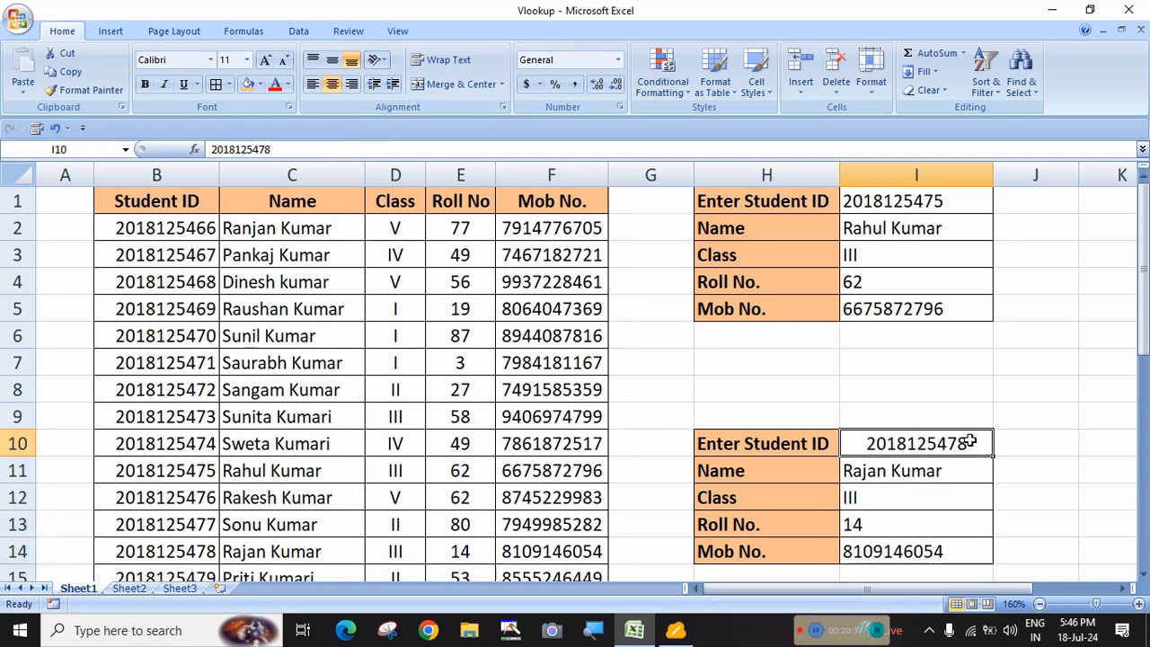
pyautogui.doubleClick(968, 440)
pyautogui.press('BackSpace')
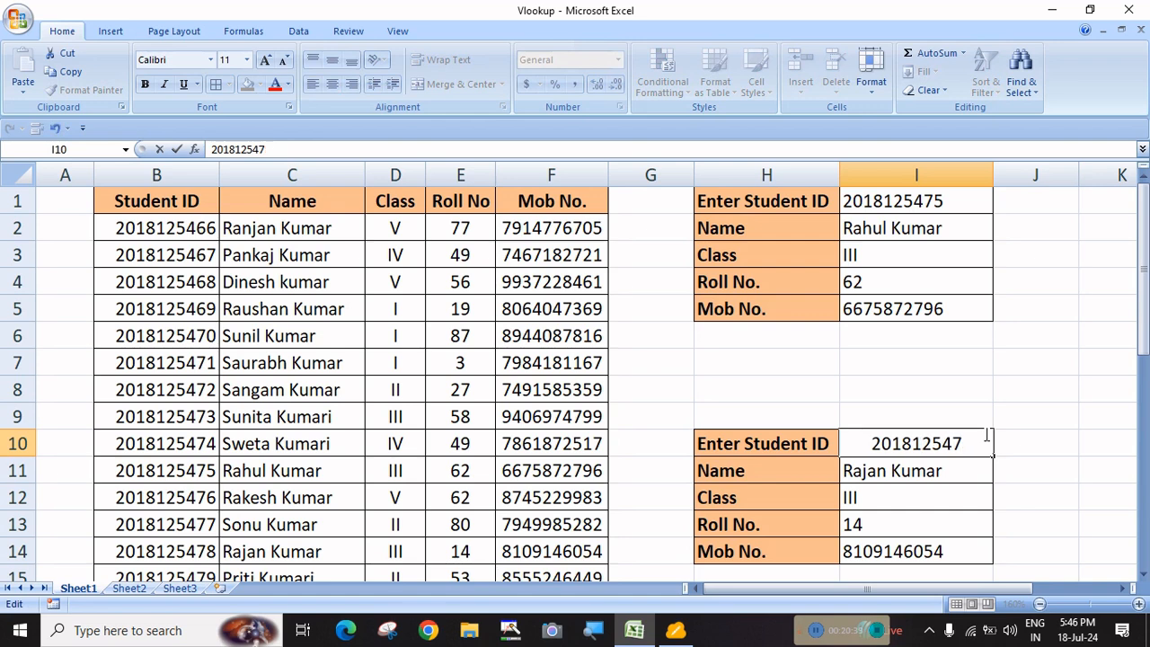
pyautogui.write('2')
pyautogui.press('Return')
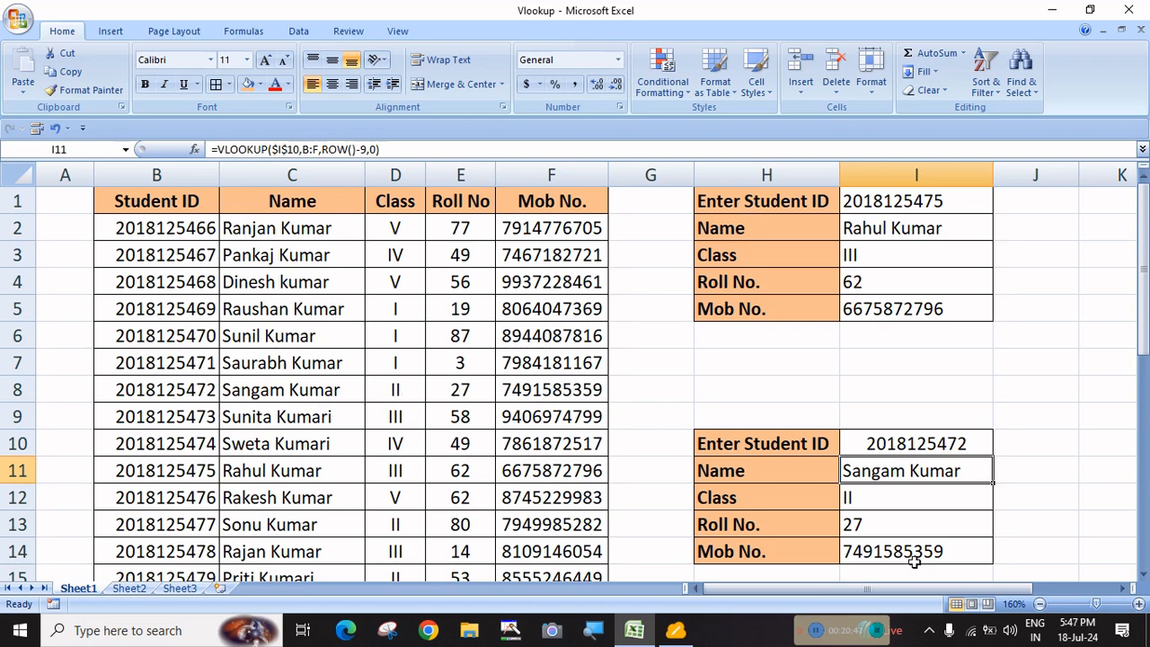
# Inspect the Class formula in I12 and leave it unchanged
pyautogui.click(888, 502)
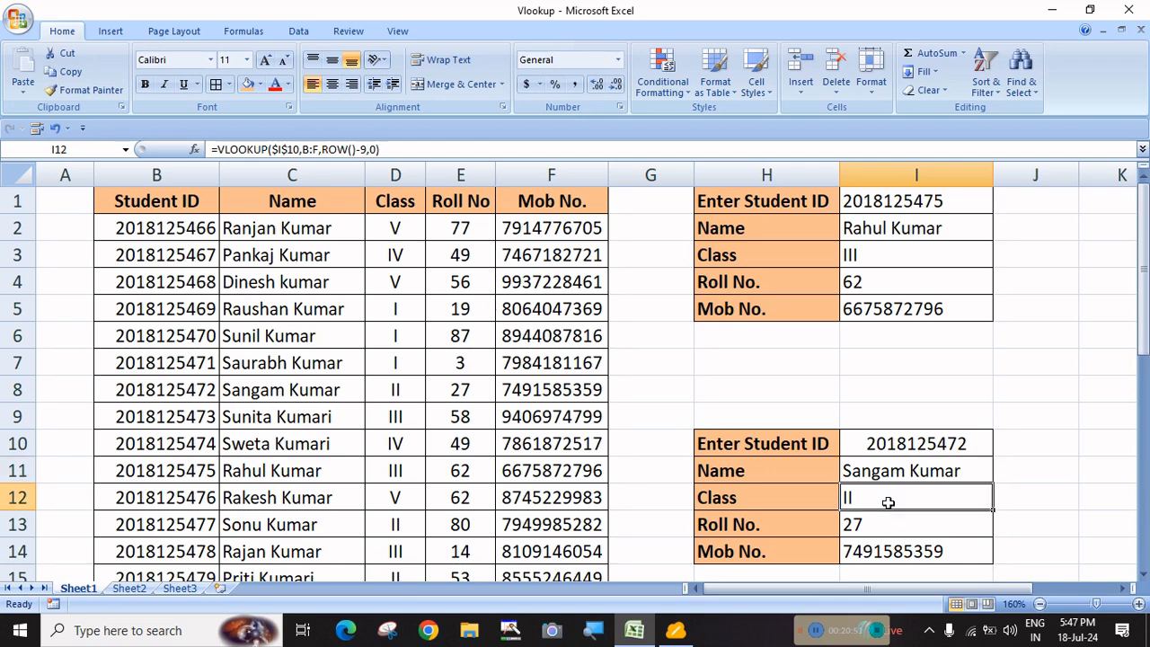
pyautogui.doubleClick(888, 502)
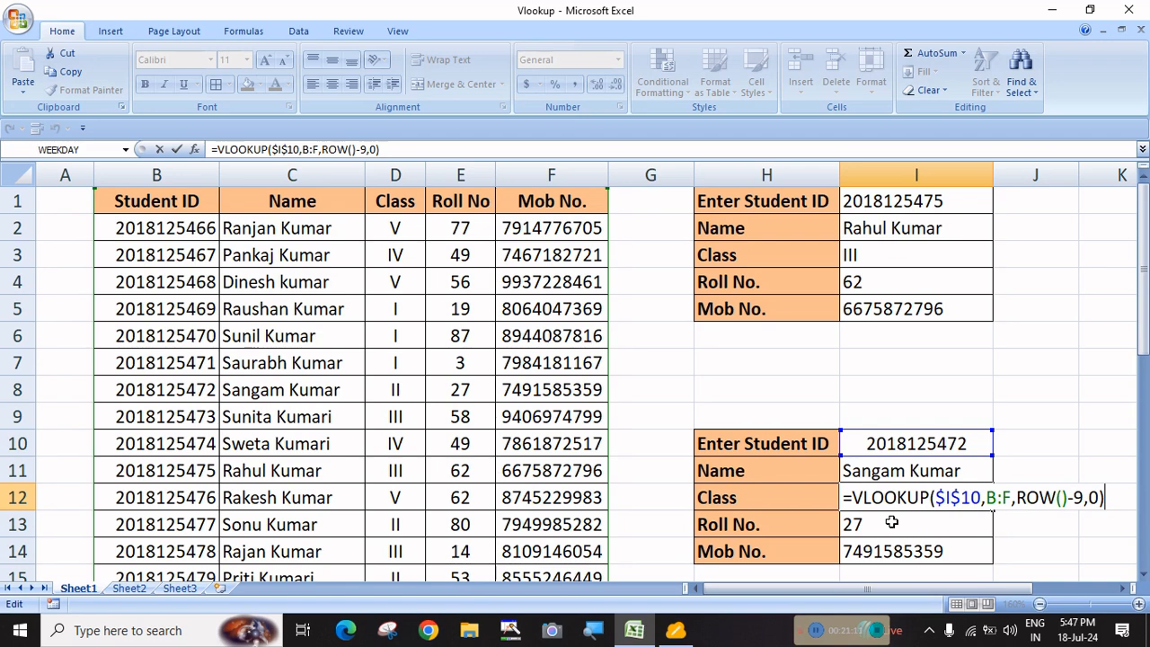
pyautogui.press('Return')
# Clear the four lookup results in I11:I14
pyautogui.click(1038, 462)
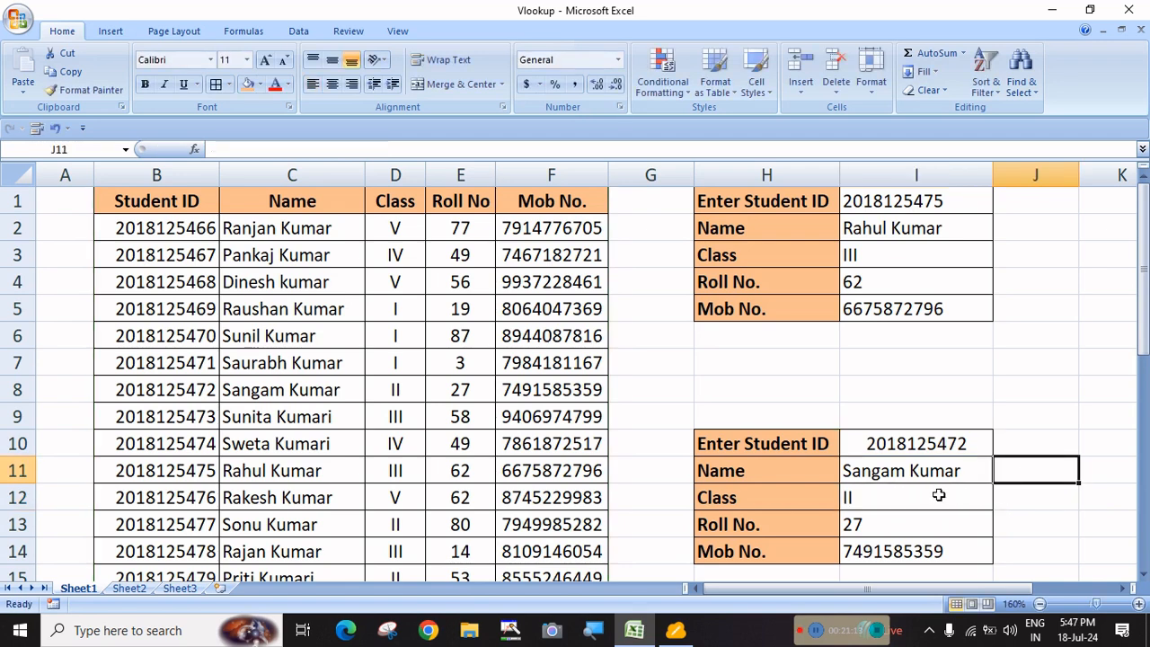
pyautogui.moveTo(894, 474); pyautogui.dragTo(896, 545)
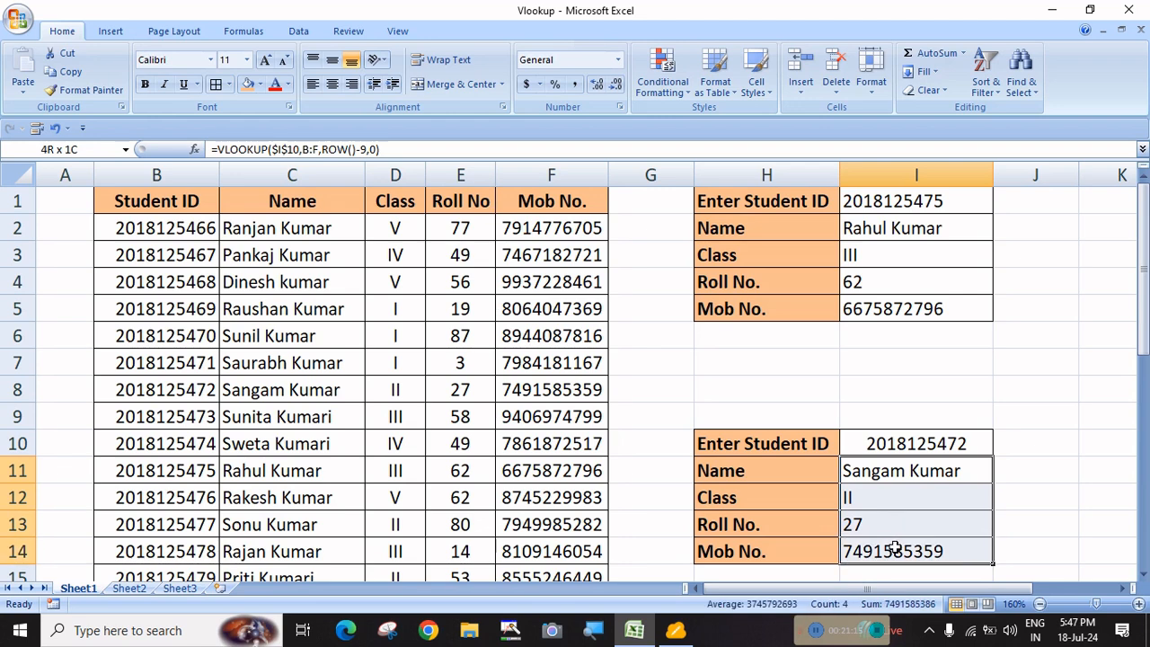
pyautogui.press('Delete')
pyautogui.click(1070, 497)
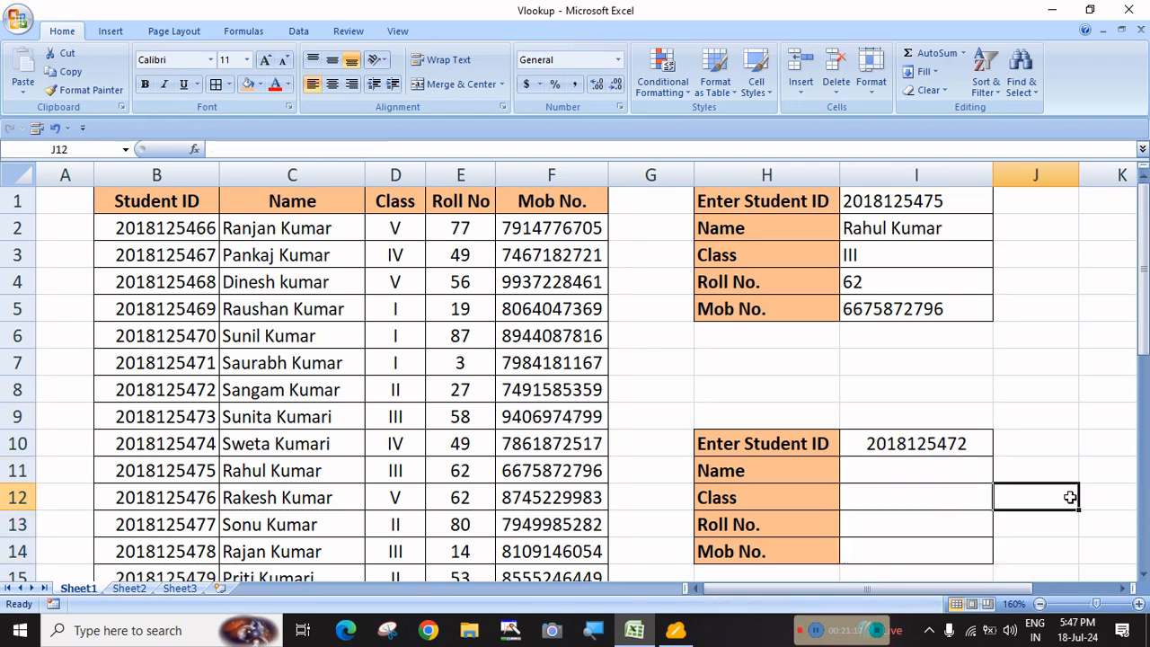
pyautogui.click(912, 476)
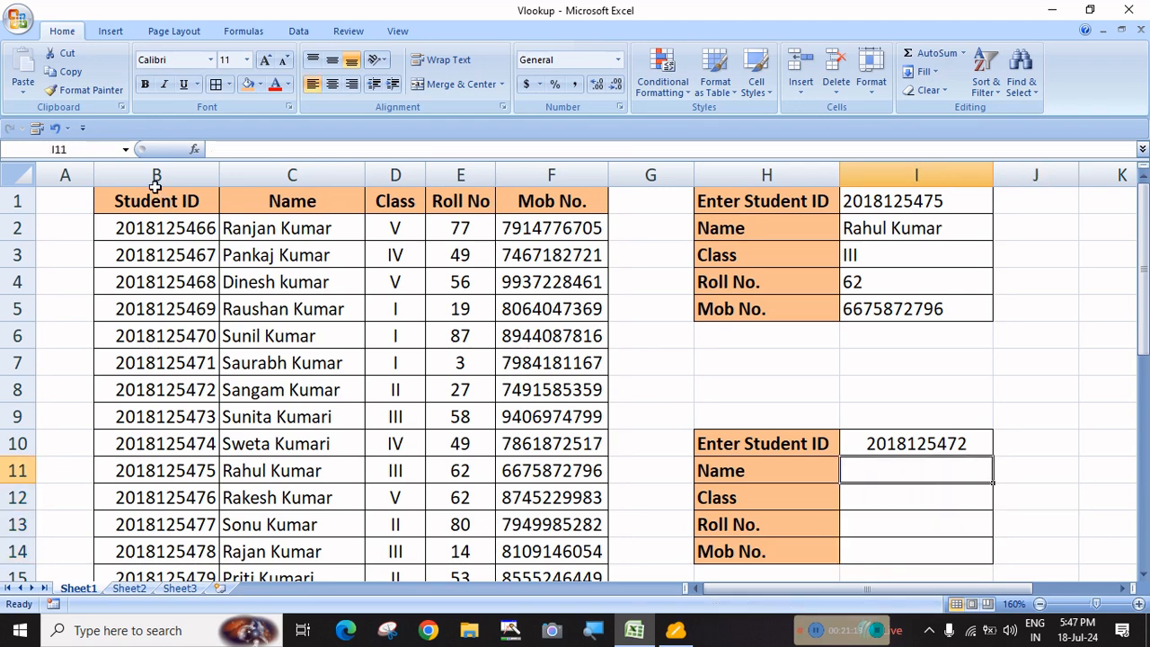
# Name columns B to F student_record via the Name Box and confirm the selection
pyautogui.moveTo(153, 174); pyautogui.dragTo(540, 180)
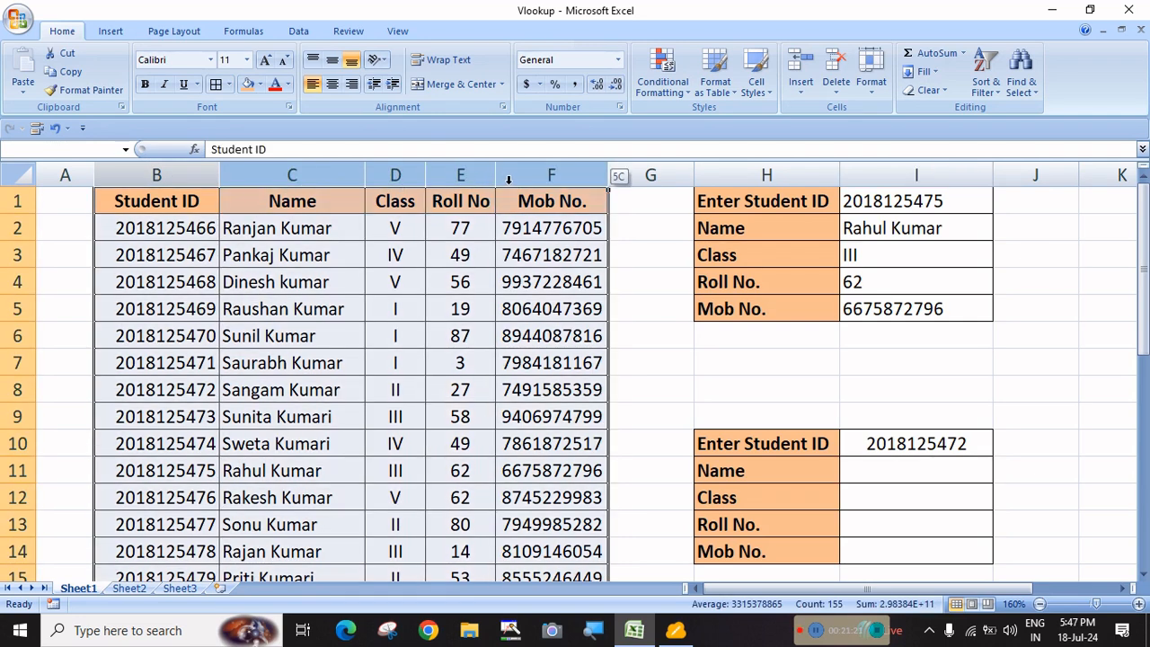
pyautogui.click(1051, 466)
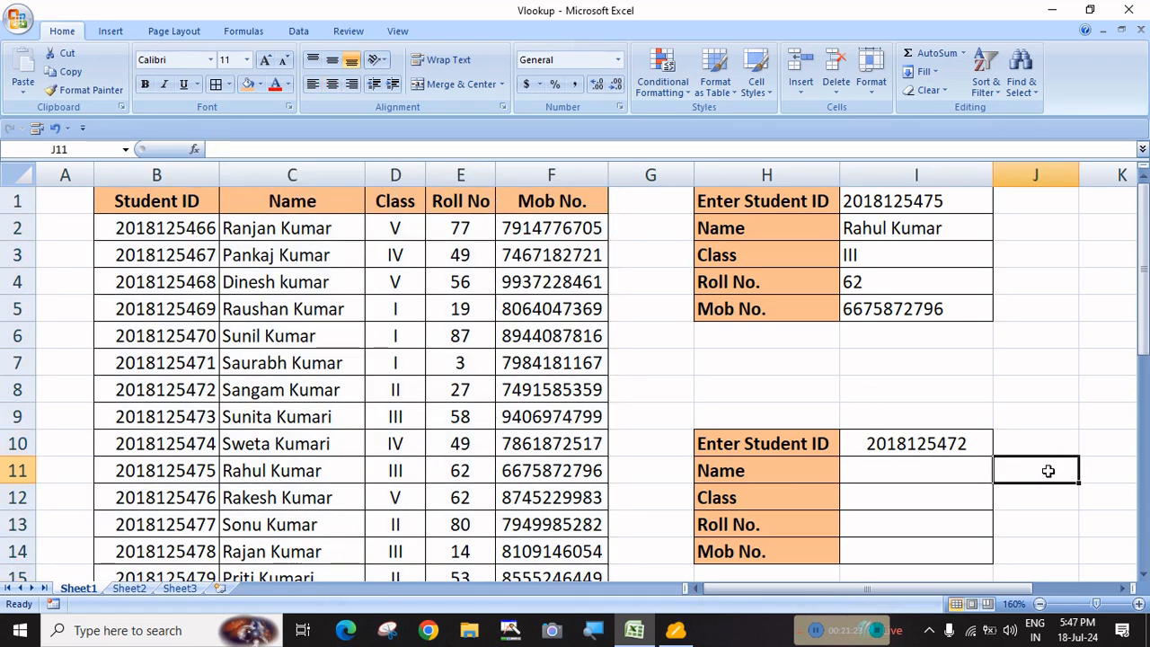
pyautogui.click(868, 472)
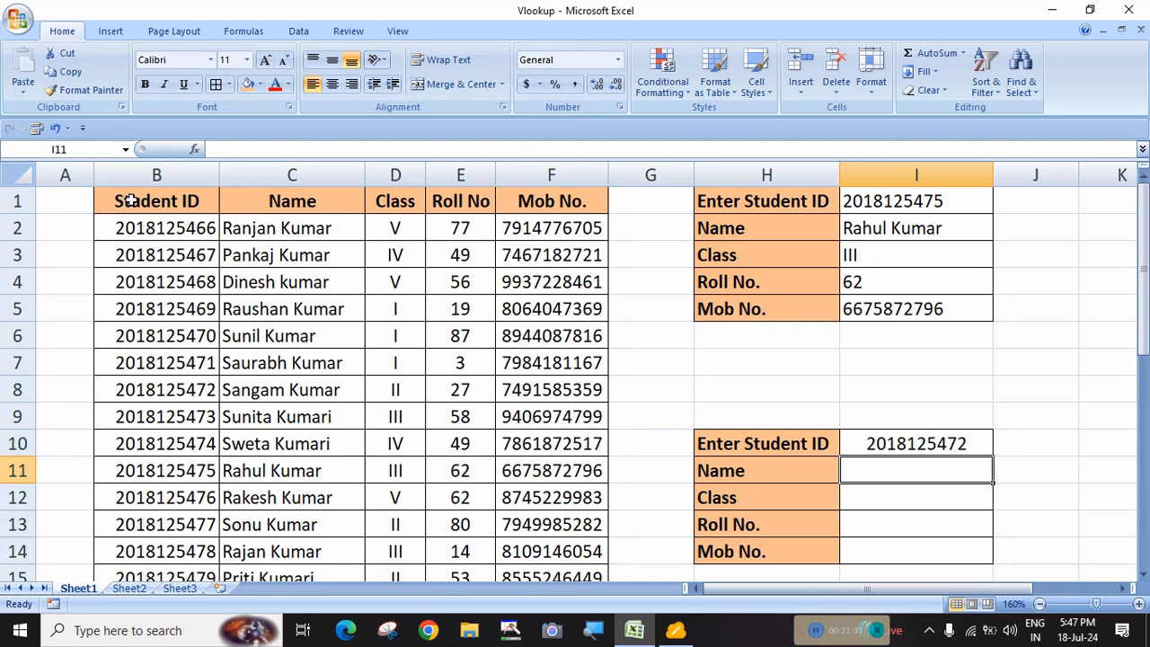
pyautogui.moveTo(149, 175); pyautogui.dragTo(551, 175)
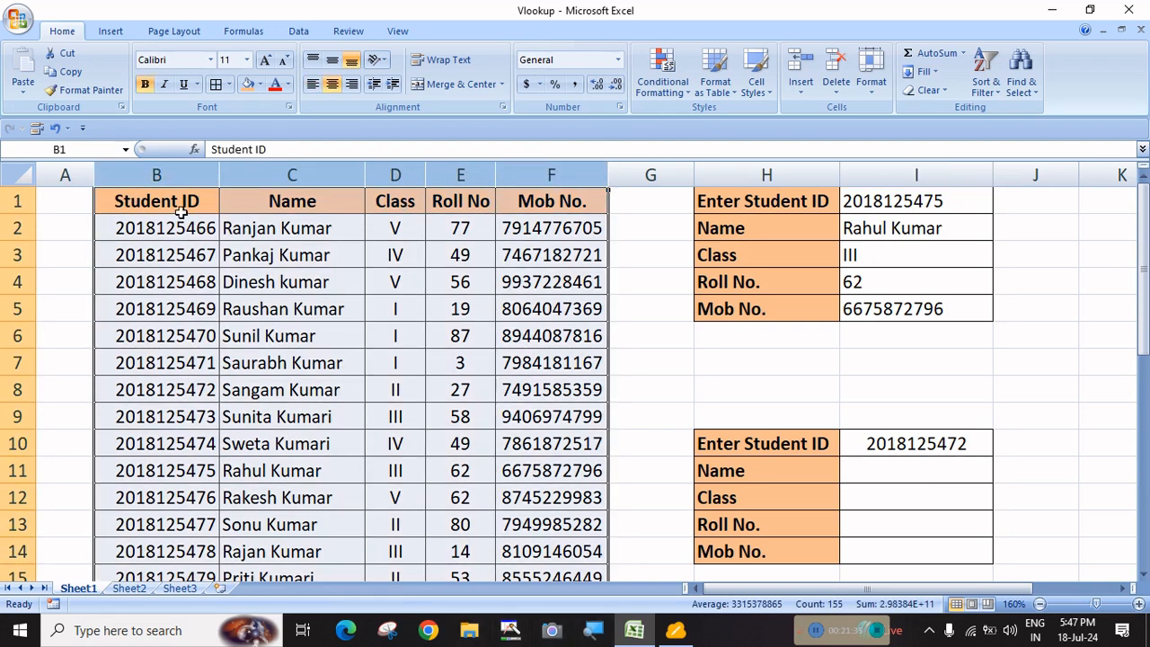
pyautogui.click(80, 149)
pyautogui.write('stu')
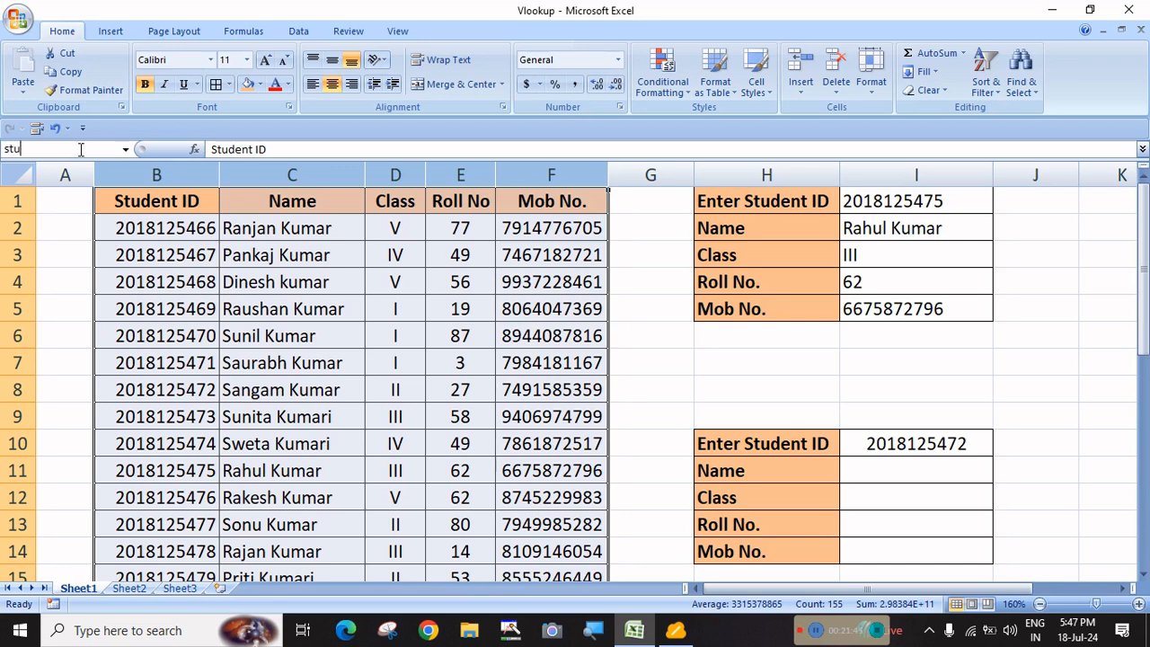
pyautogui.write('dent')
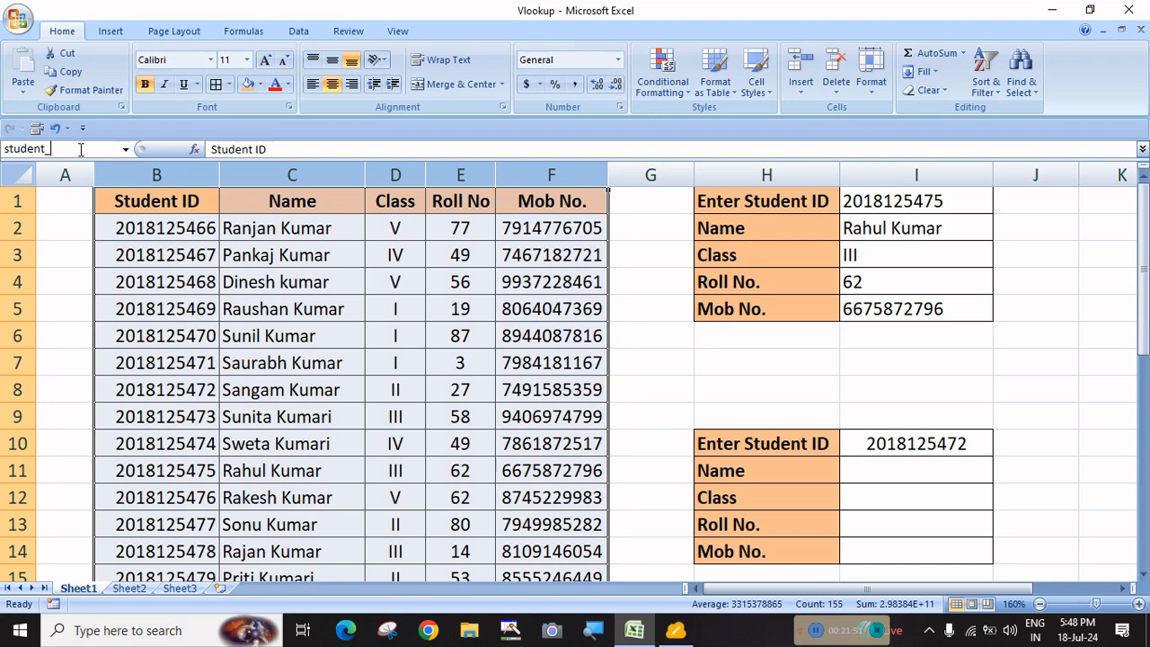
pyautogui.write('_record')
pyautogui.press('Return')
pyautogui.click(245, 355)
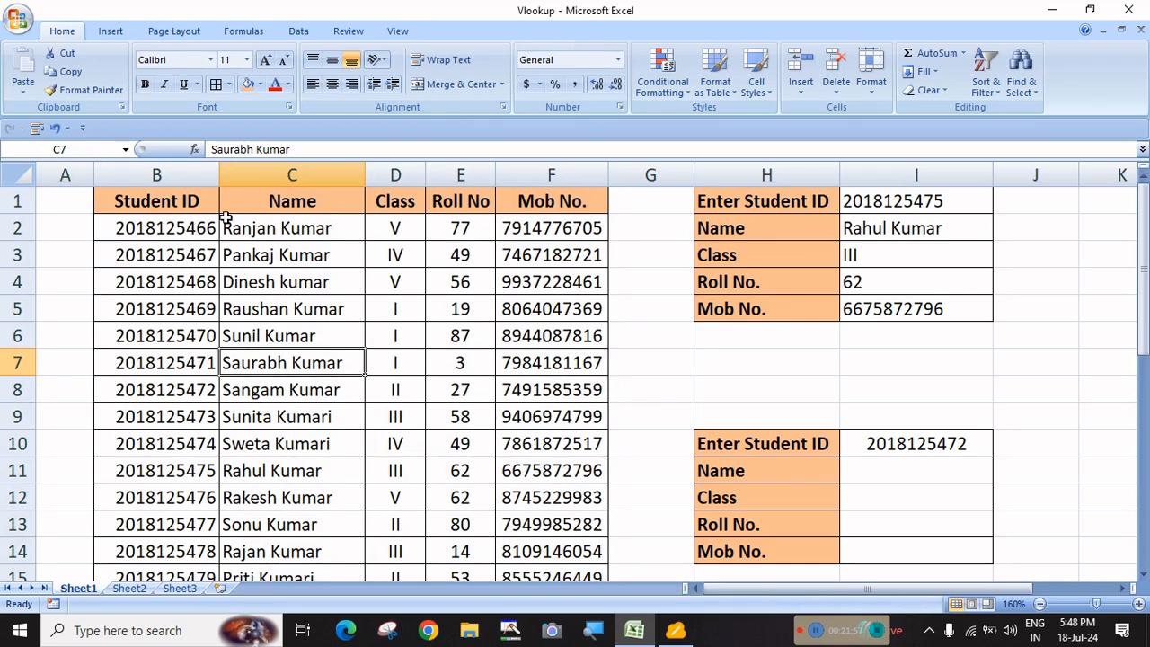
pyautogui.moveTo(156, 175); pyautogui.dragTo(552, 176)
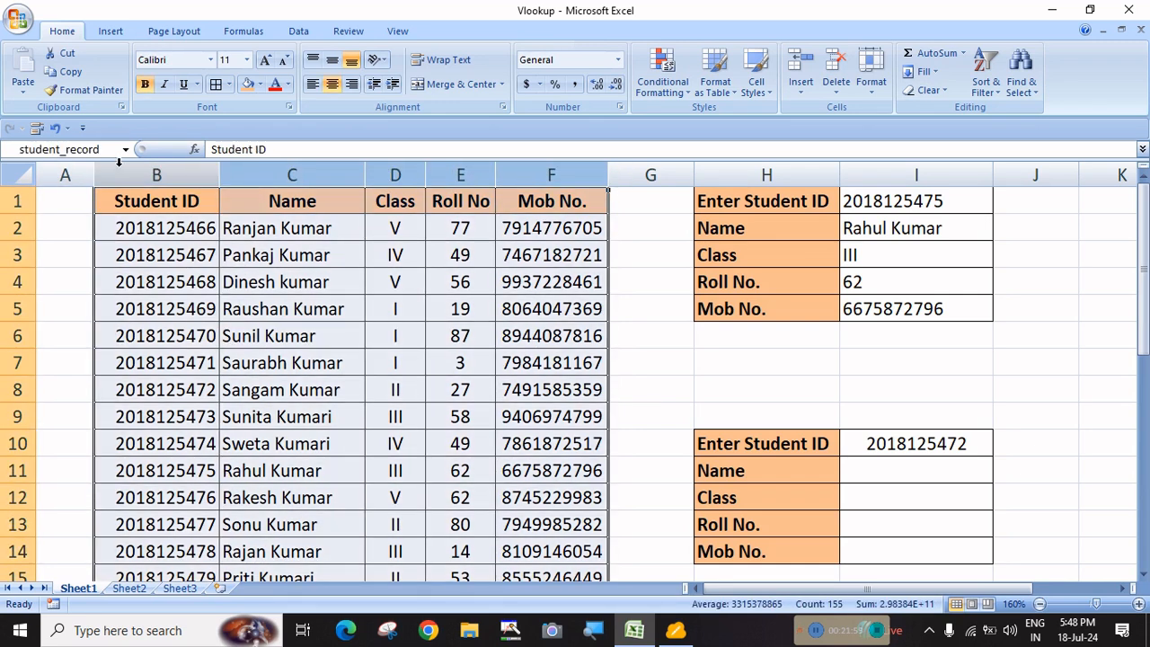
pyautogui.click(572, 490)
# Enter =VLOOKUP($I$10,student_record,ROW()-9,0) in I11
pyautogui.click(651, 444)
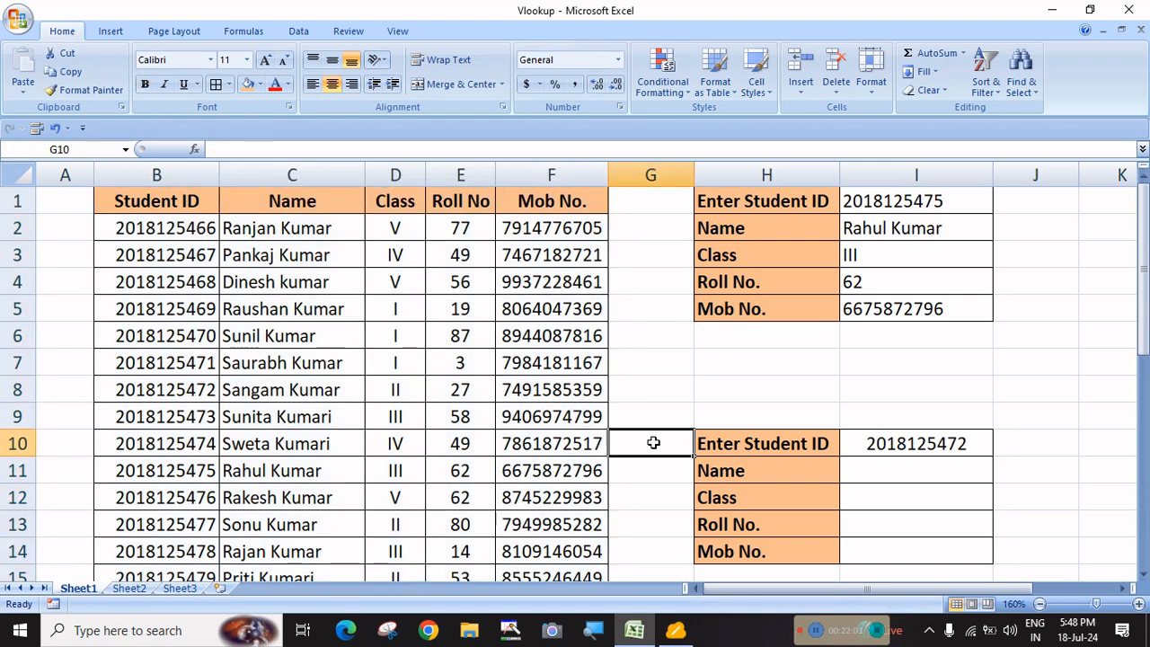
pyautogui.click(901, 475)
pyautogui.write('=VLOOKUP(')
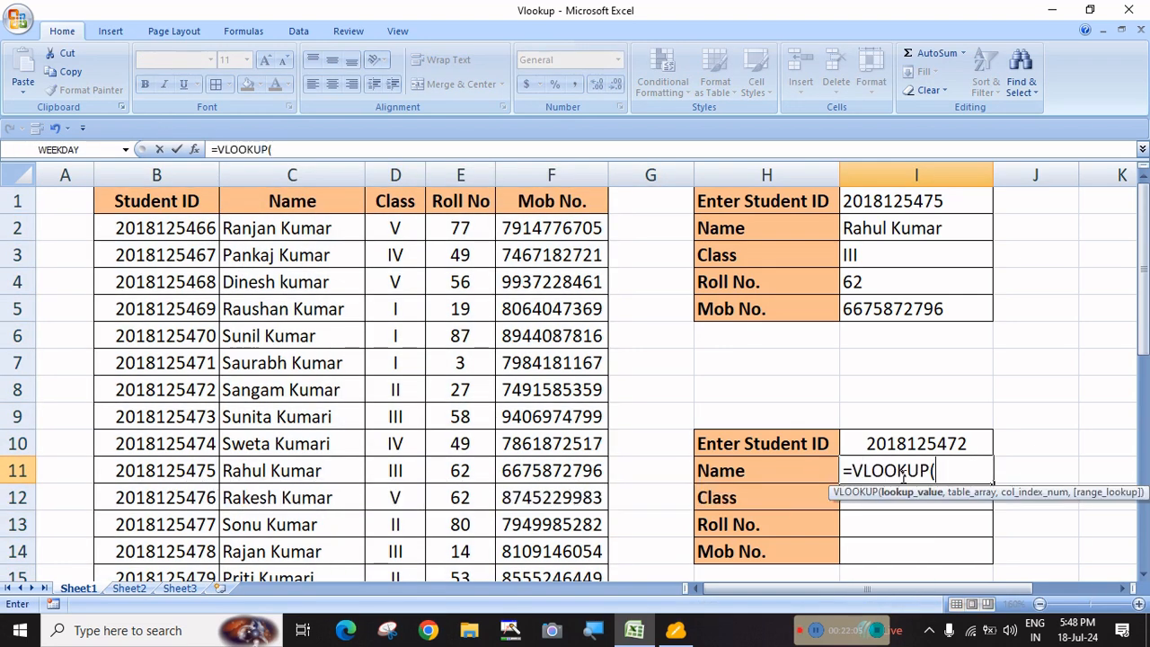
pyautogui.click(904, 444)
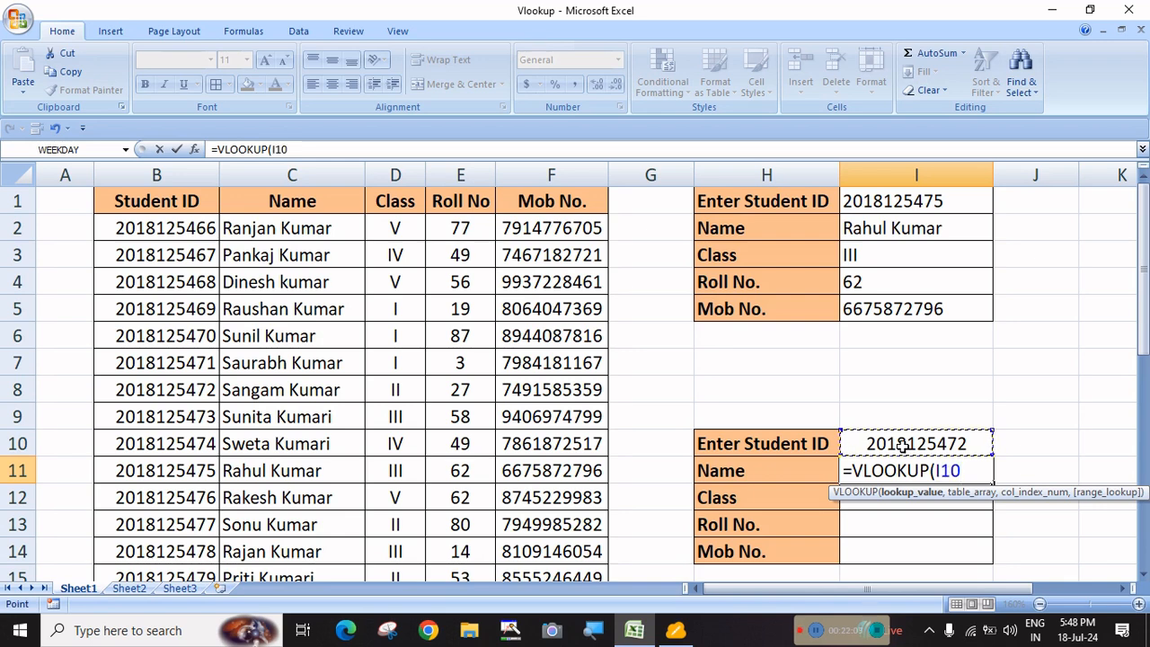
pyautogui.press('F4')
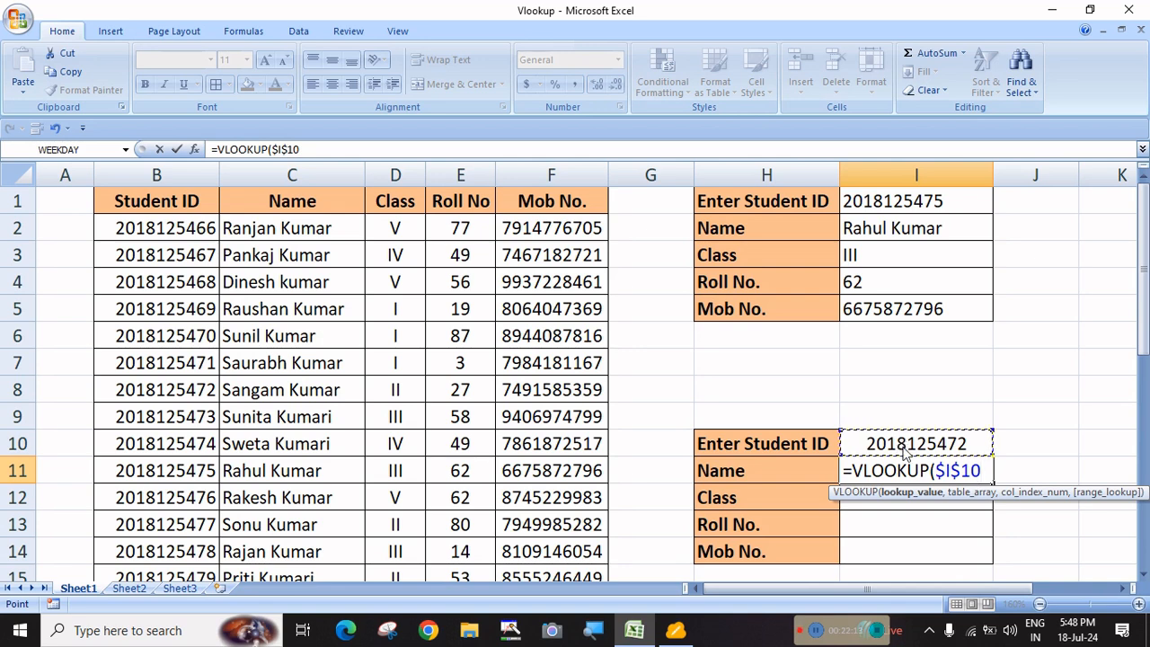
pyautogui.write(',')
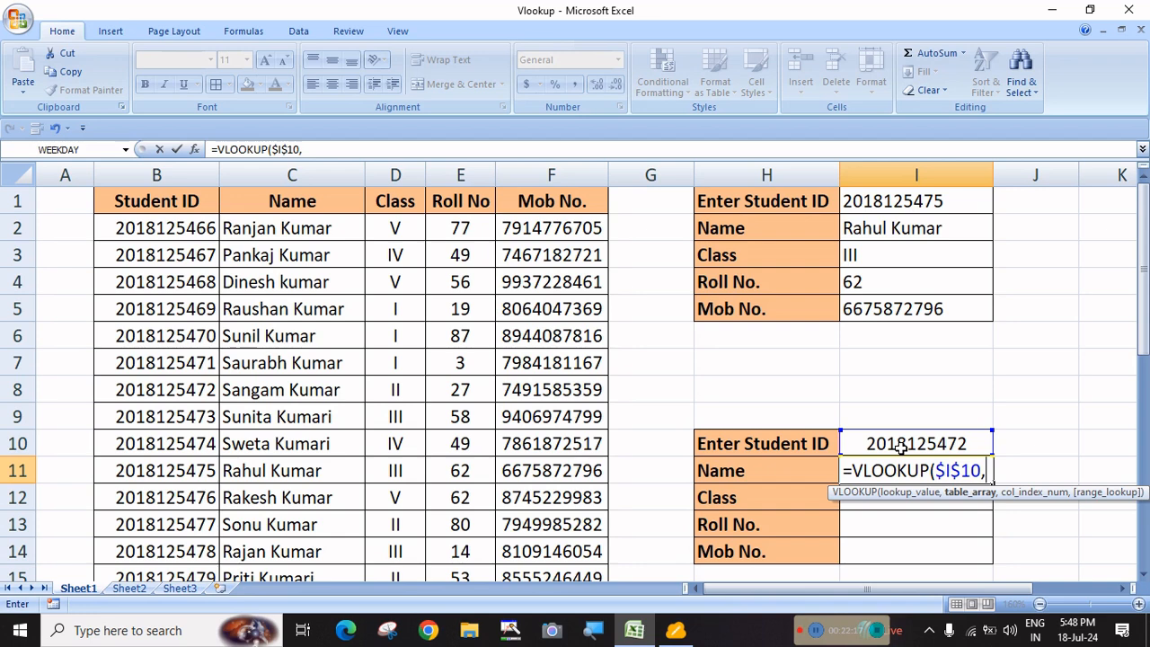
pyautogui.write('stu')
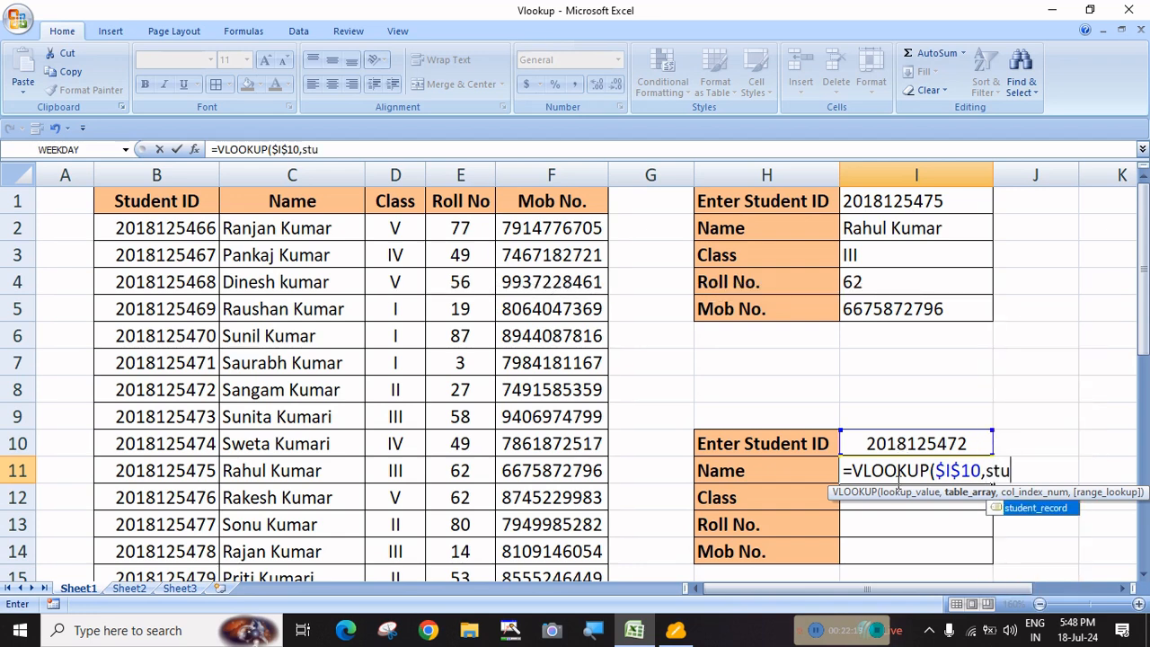
pyautogui.doubleClick(1043, 509)
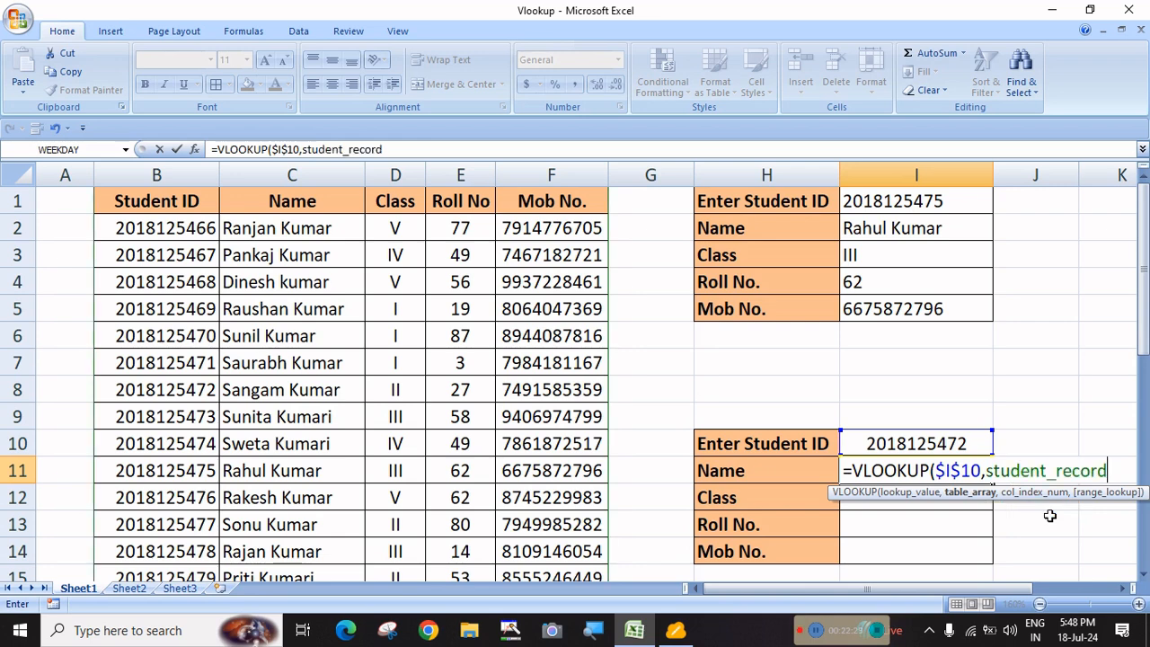
pyautogui.write(',')
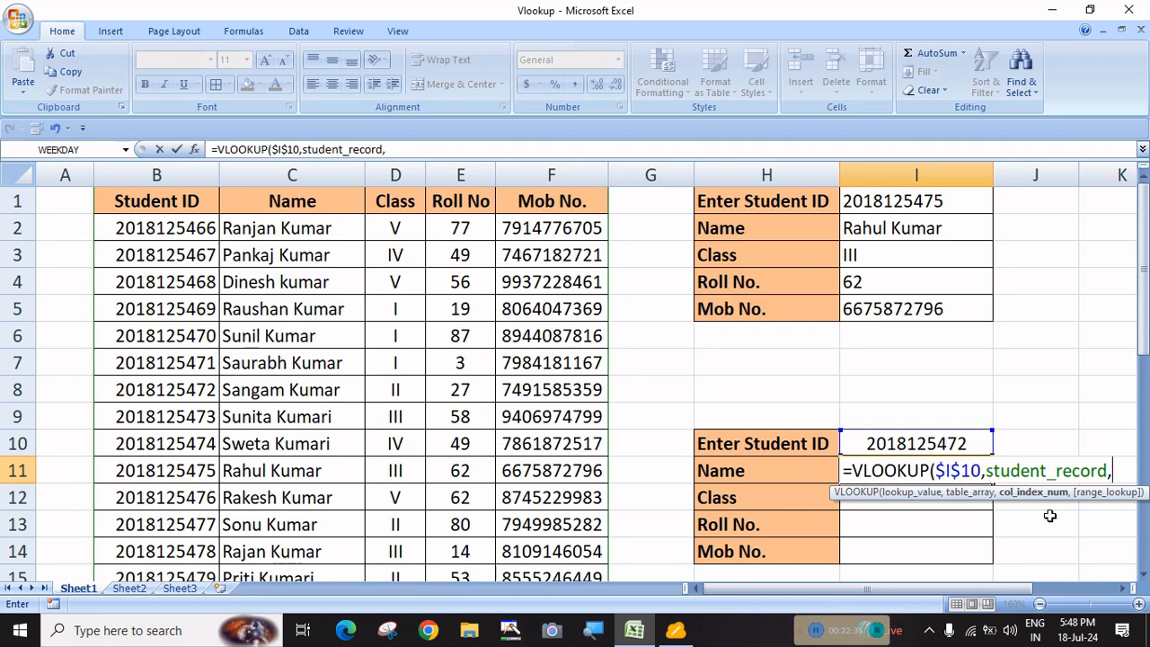
pyautogui.write('ro')
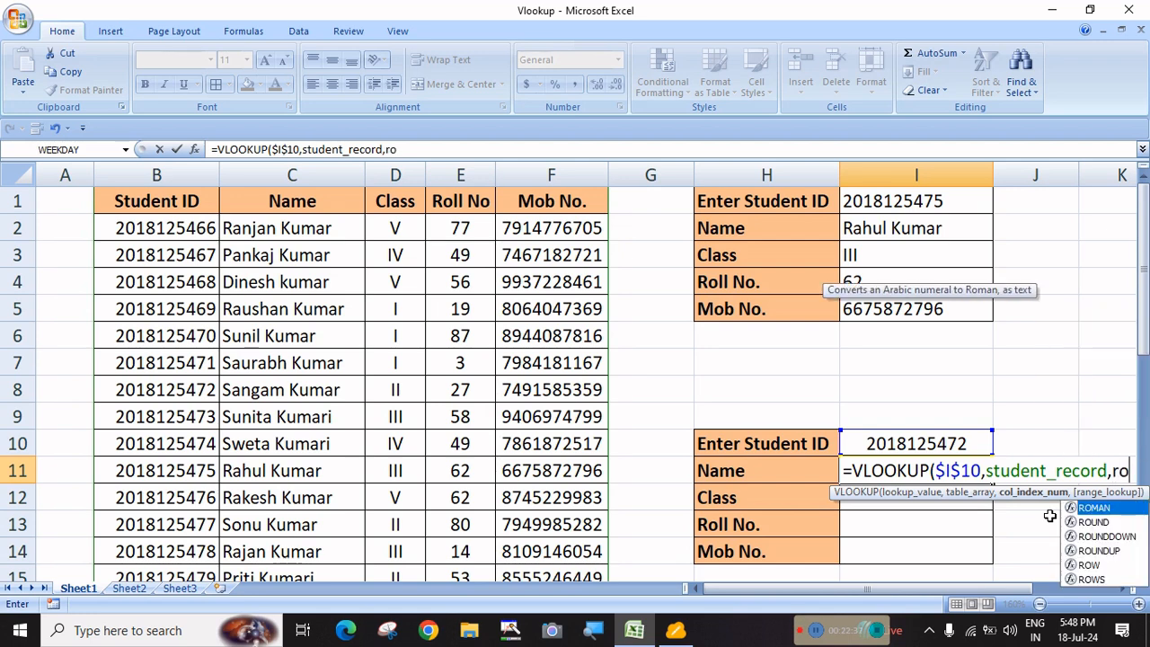
pyautogui.write('w')
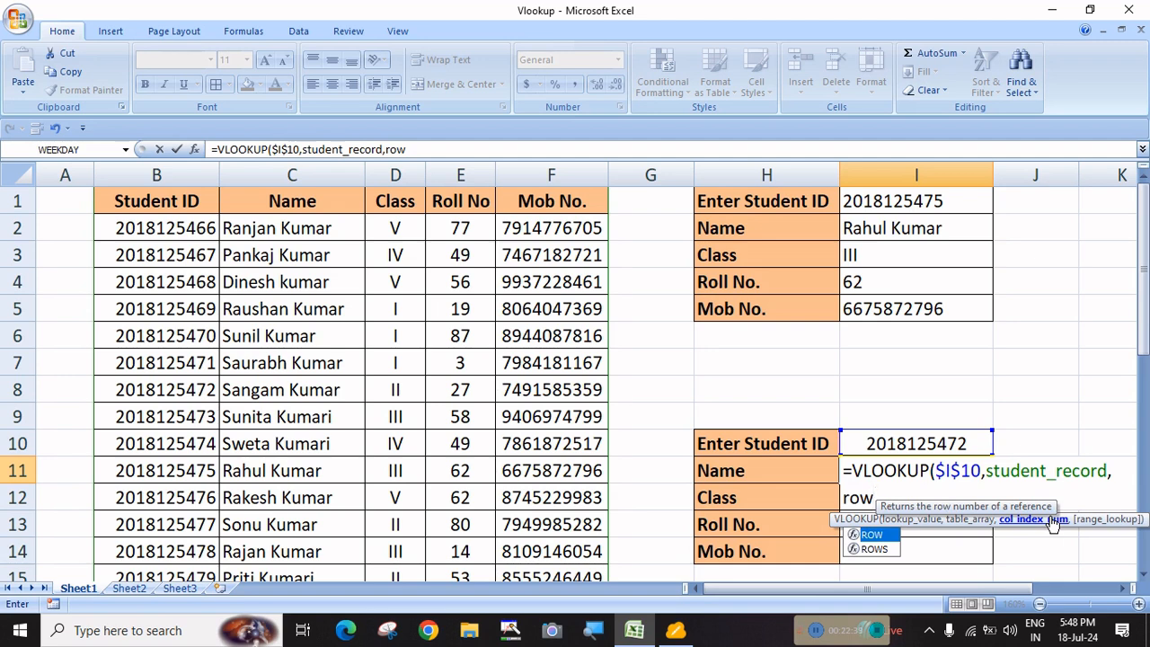
pyautogui.write('()')
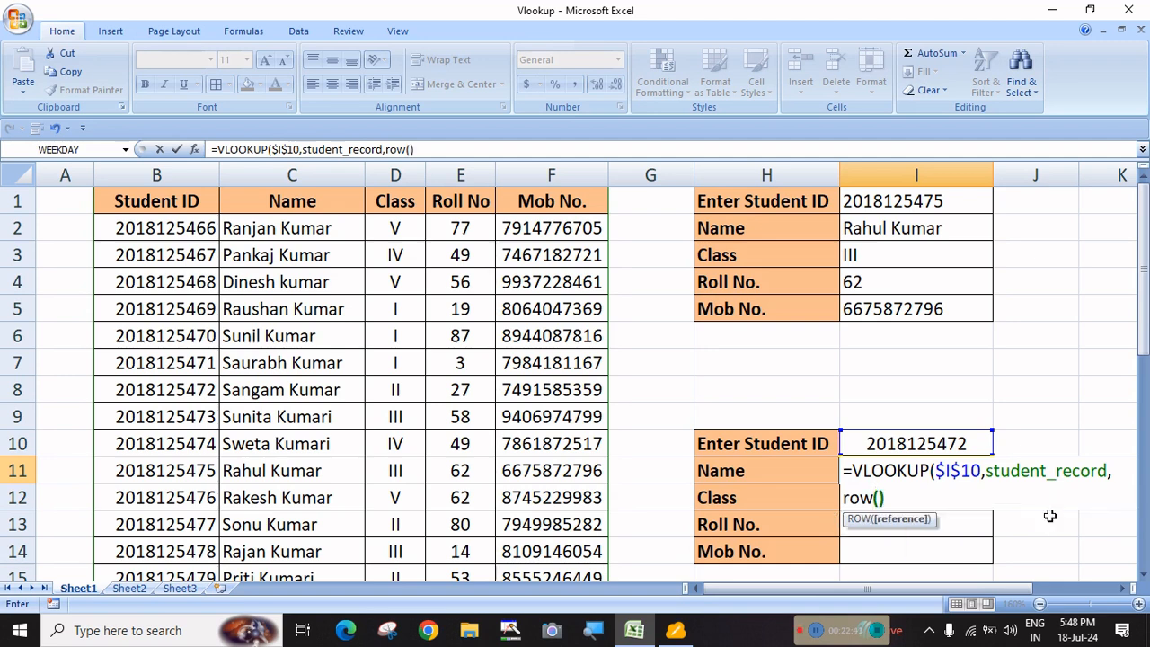
pyautogui.write('-9')
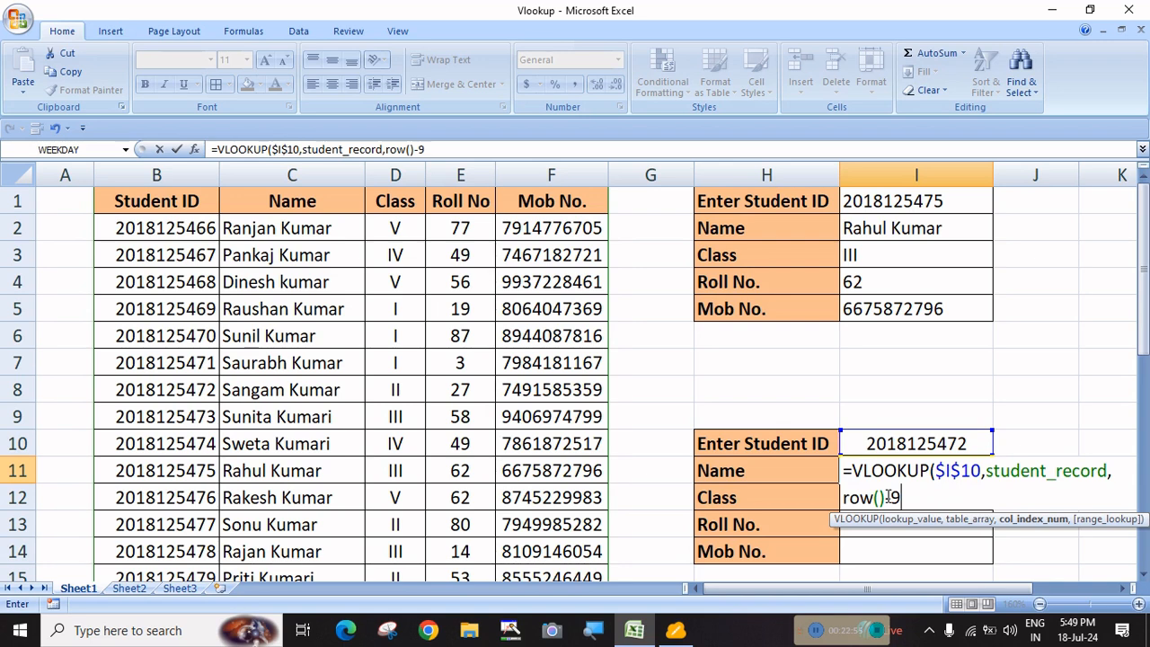
pyautogui.write(',')
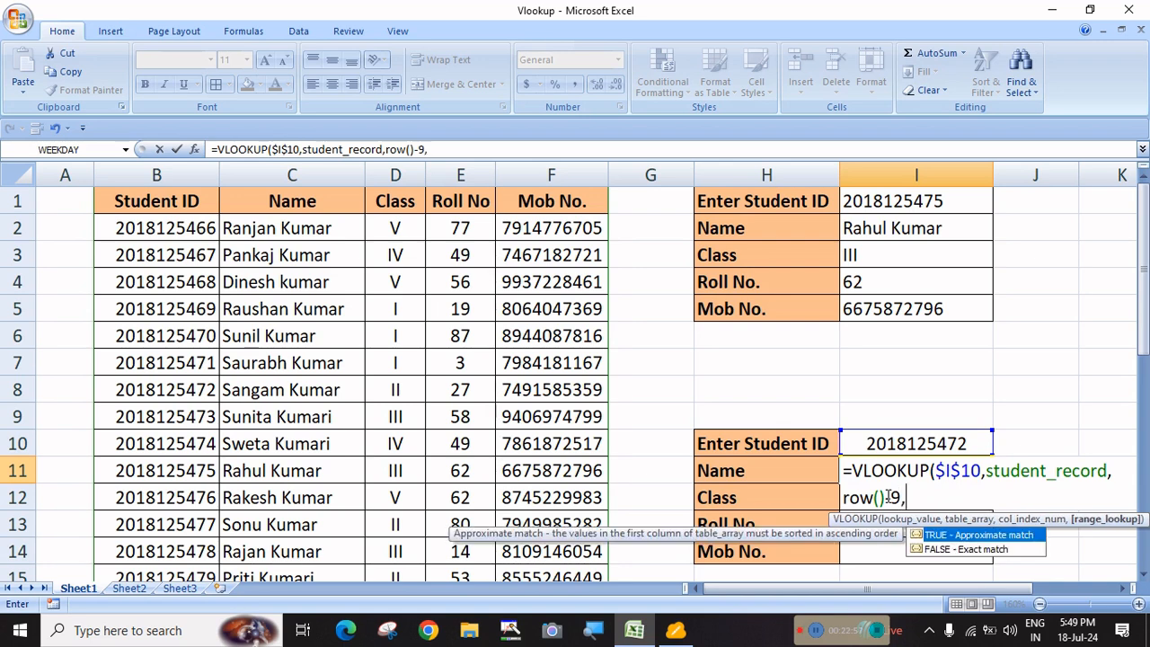
pyautogui.press('Down')
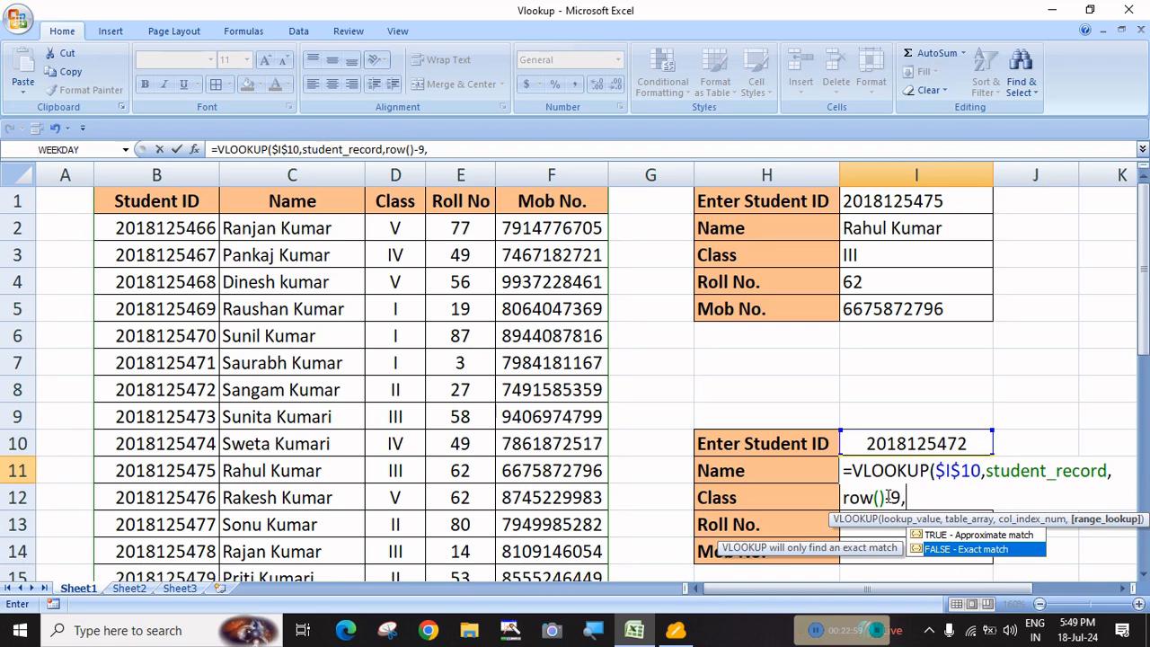
pyautogui.write('0')
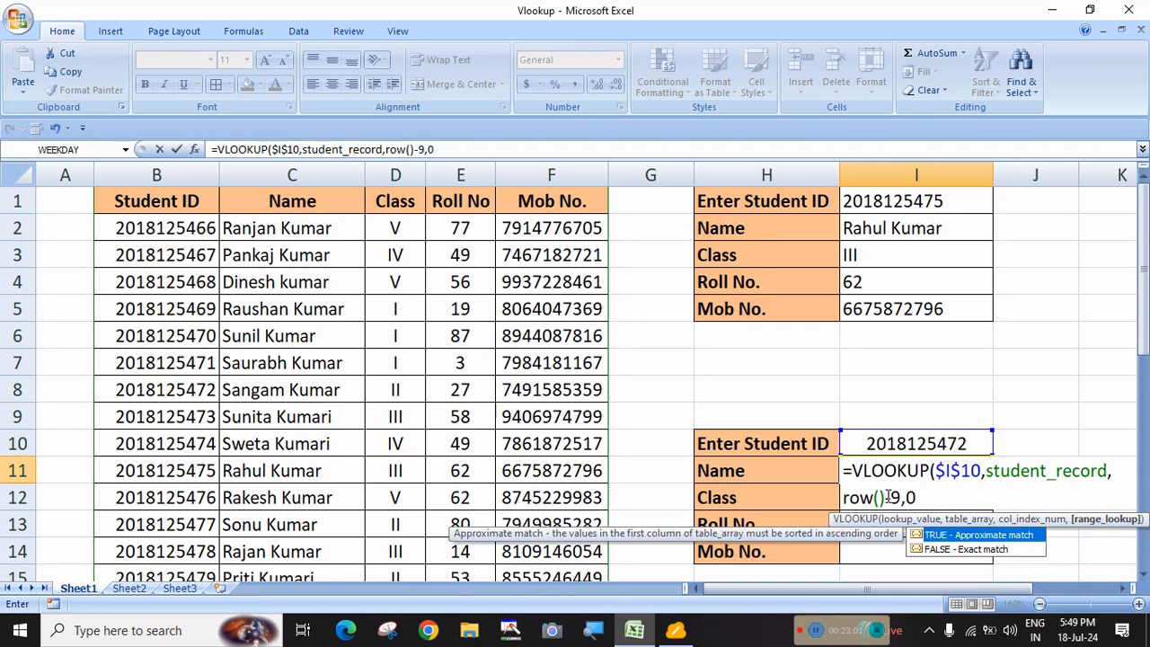
pyautogui.write(')')
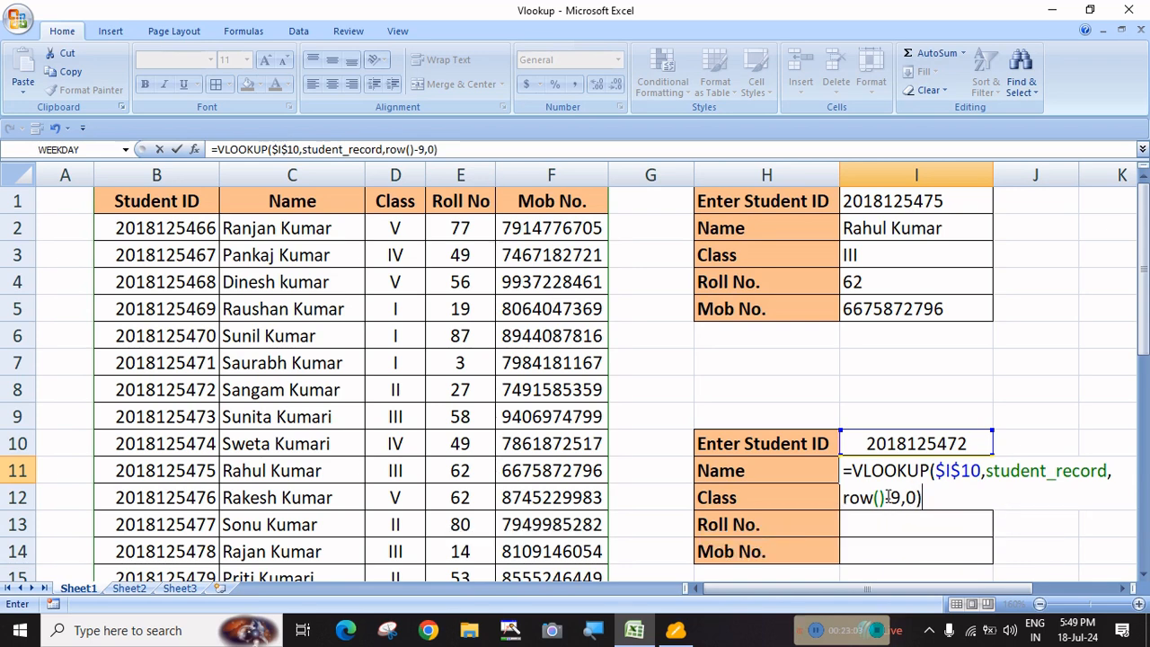
pyautogui.press('Return')
pyautogui.click(895, 473)
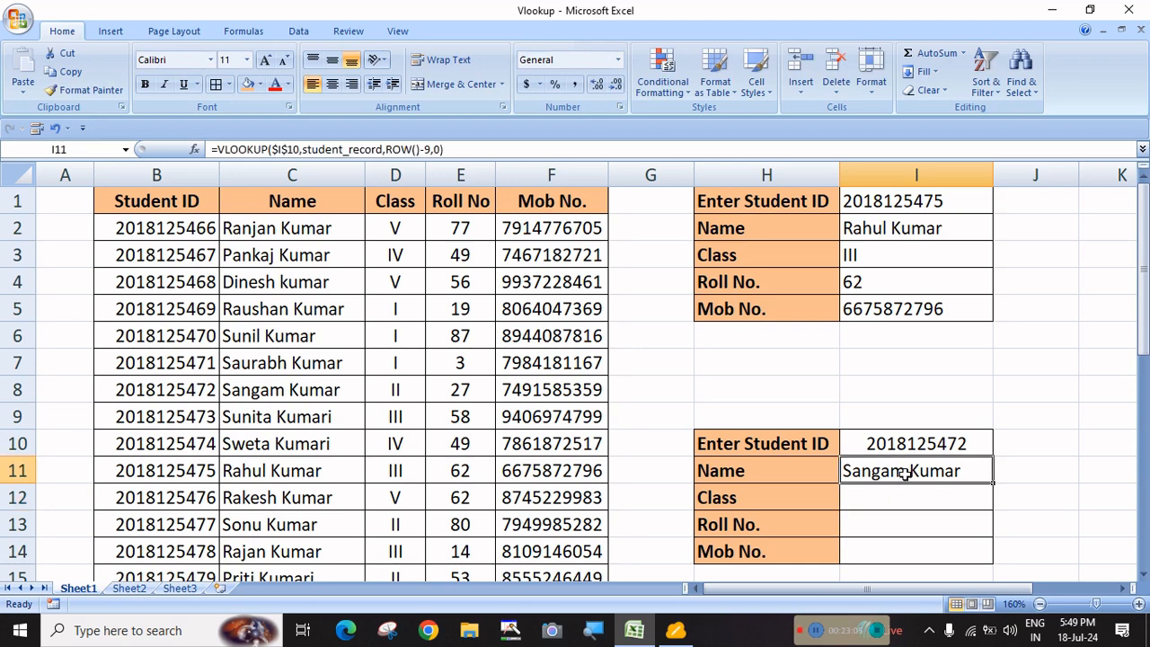
pyautogui.moveTo(993, 483); pyautogui.dragTo(995, 558)
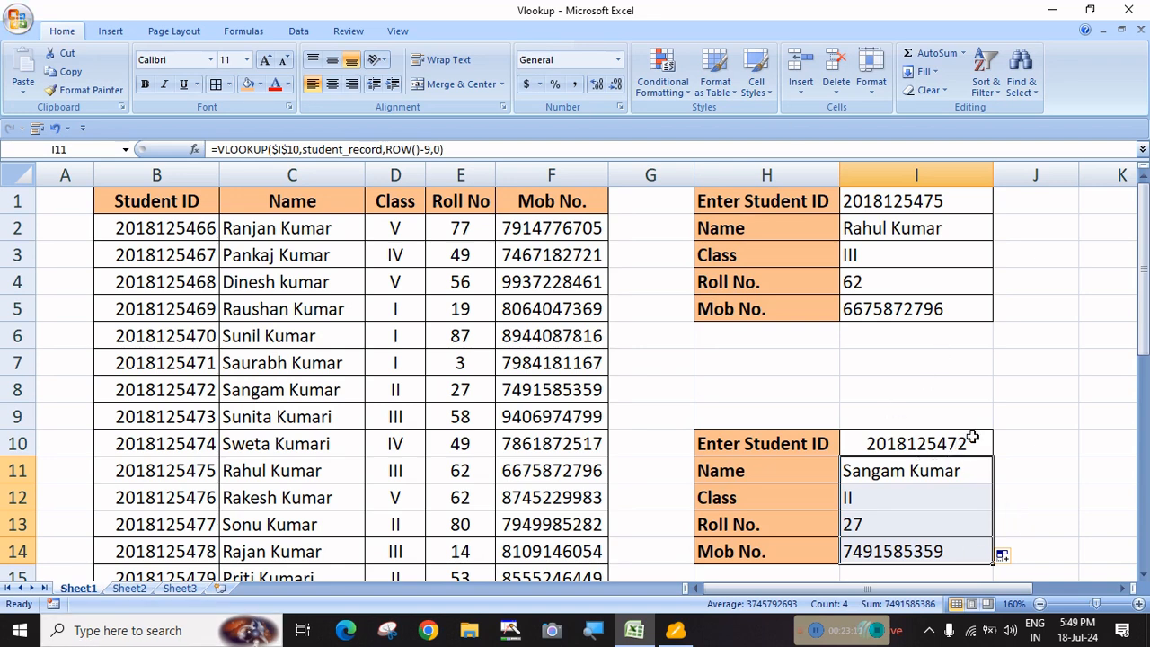
pyautogui.doubleClick(972, 437)
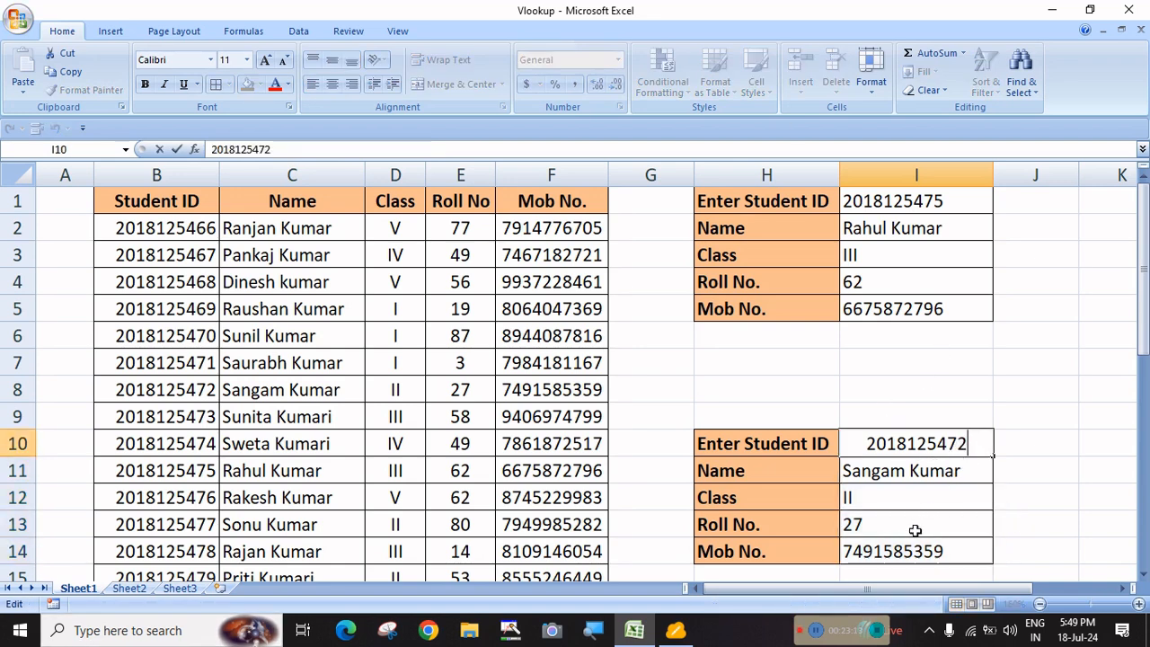
pyautogui.click(1035, 477)
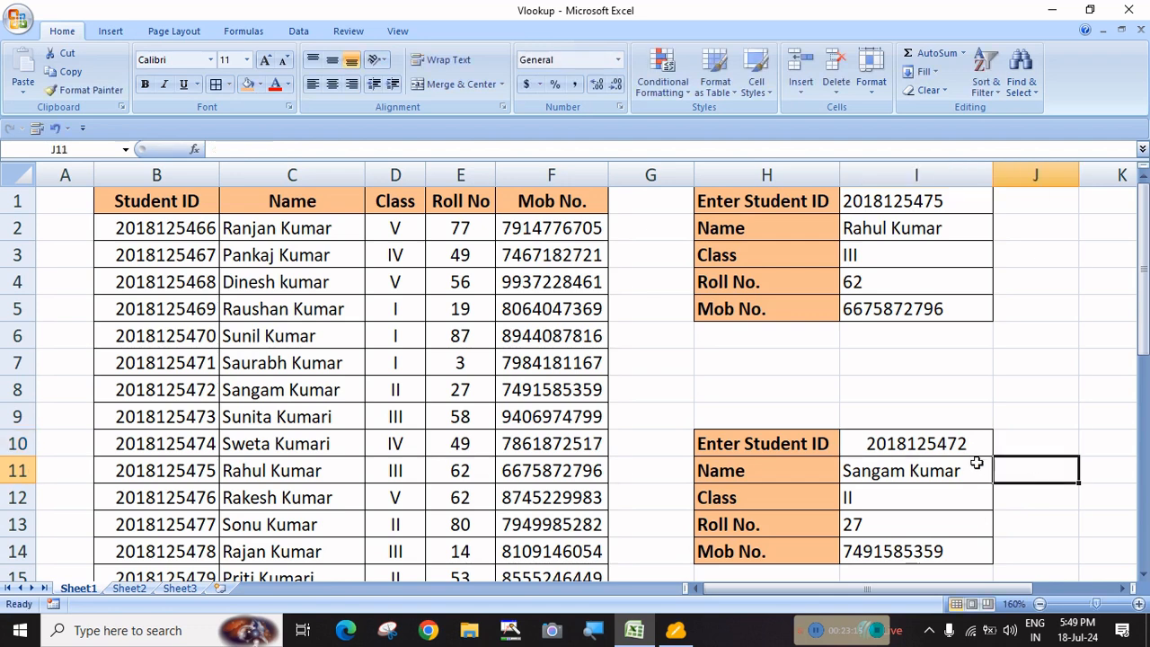
pyautogui.click(941, 448)
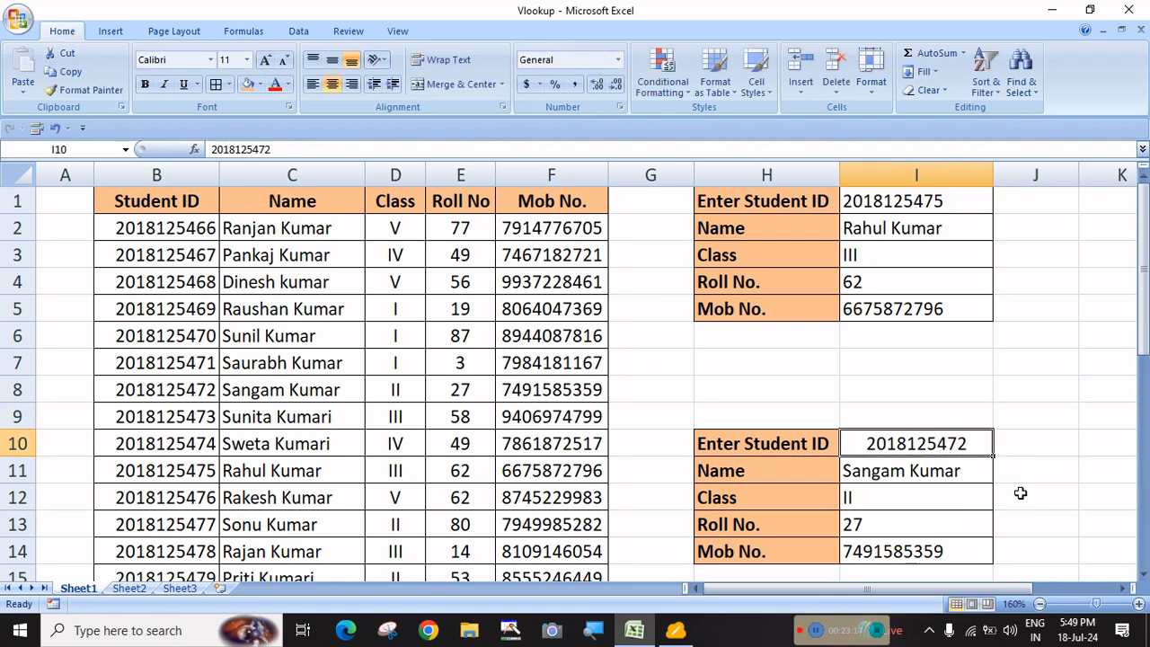
pyautogui.click(1021, 493)
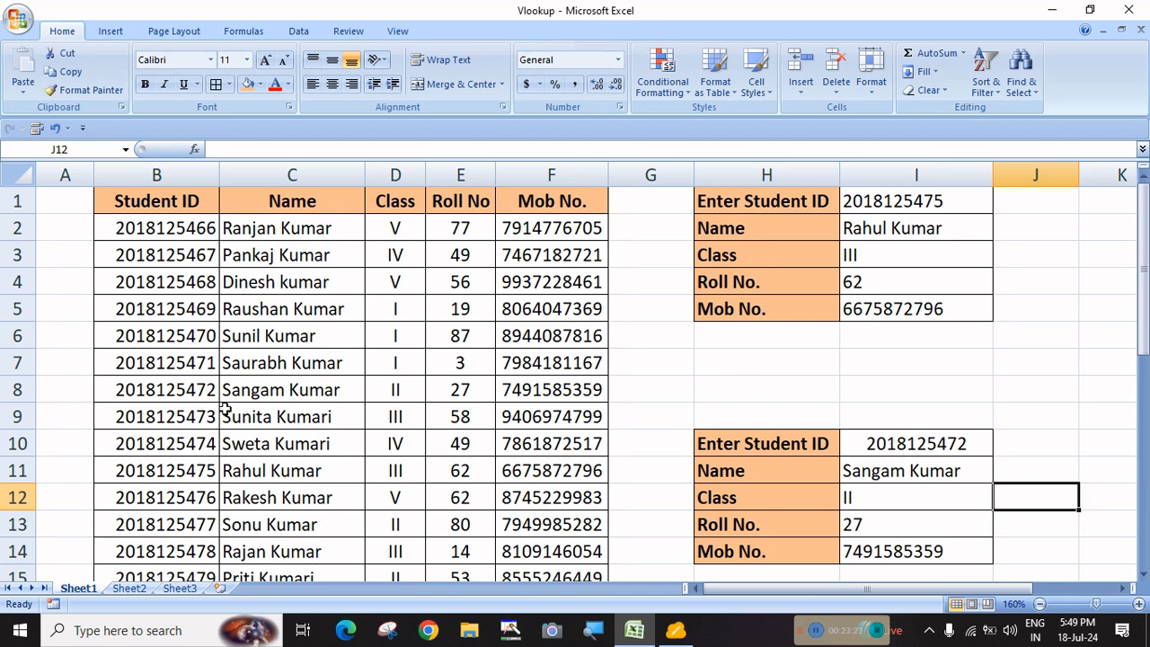
pyautogui.scroll(-9, 234, 400)
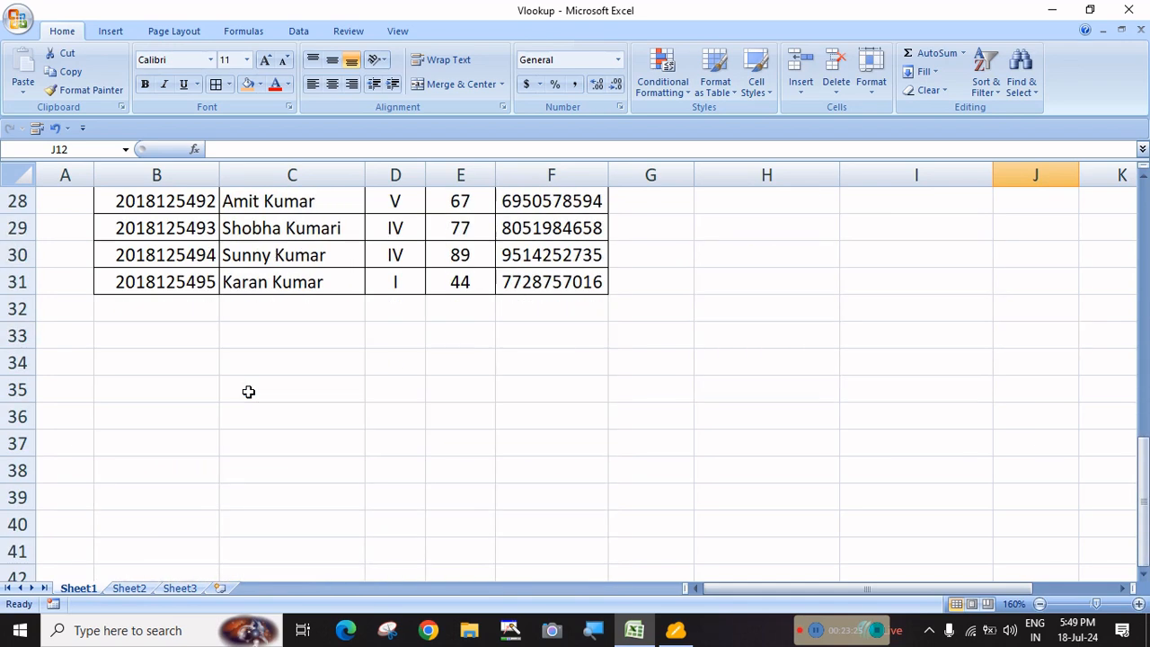
pyautogui.scroll(-4, 252, 395)
pyautogui.scroll(13, 254, 400)
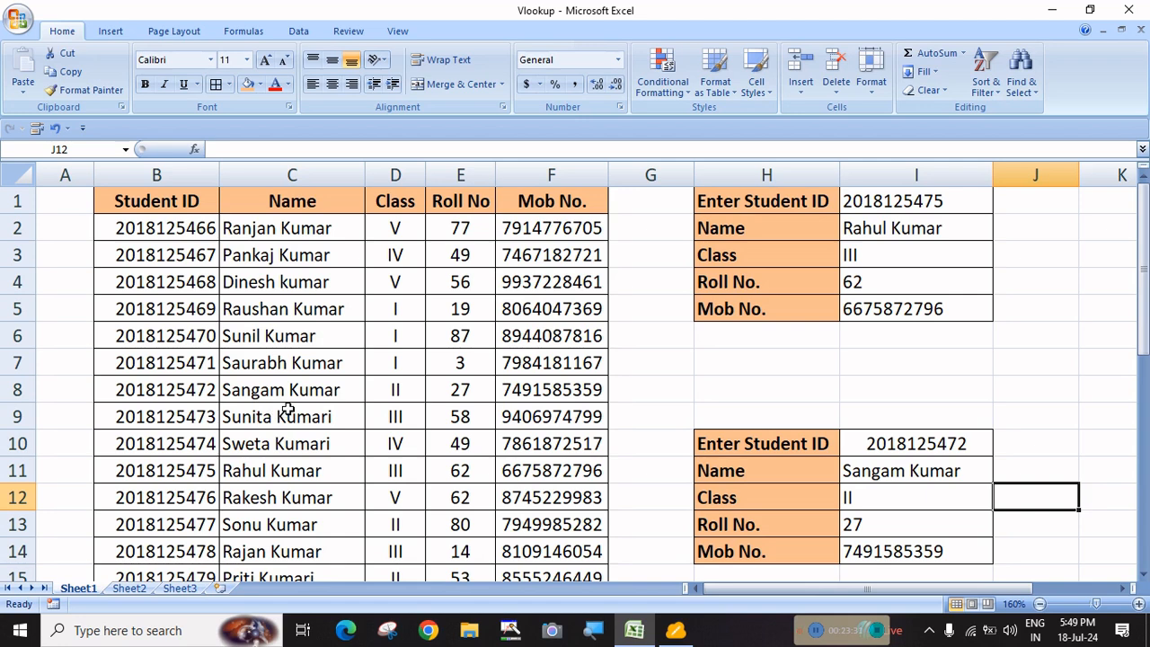
pyautogui.click(912, 443)
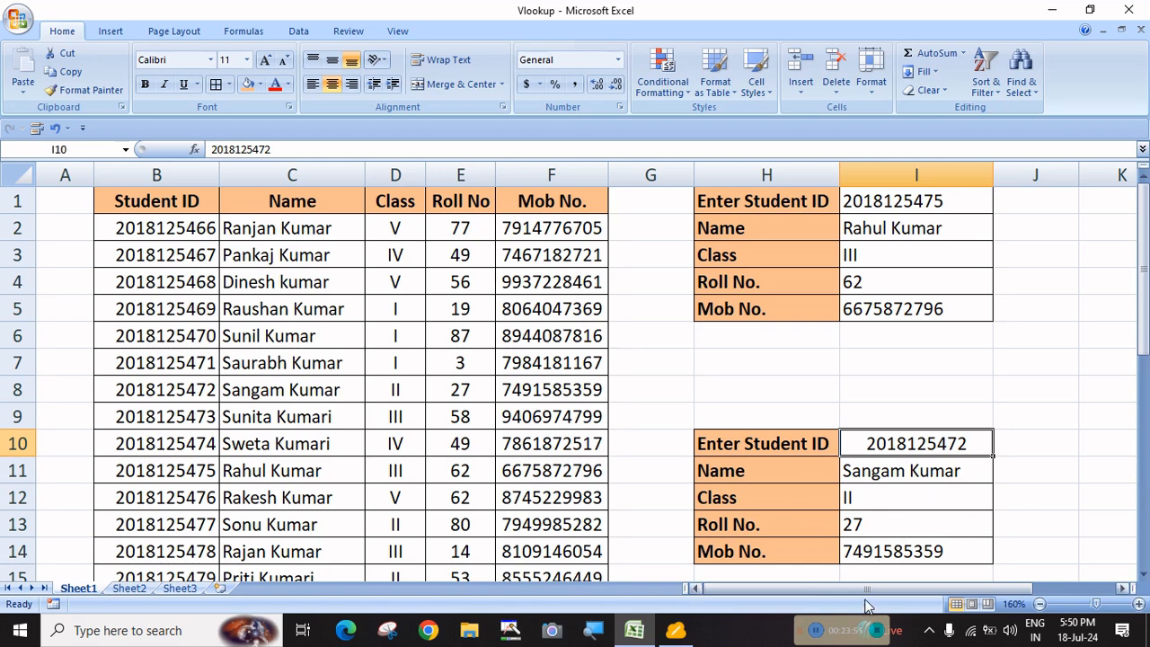
# Bring up the Data tab, then delete the Student ID in I10 so lookups show #N/A
pyautogui.press('Right')
pyautogui.hotkey('alt', 'a')
pyautogui.press('Escape')
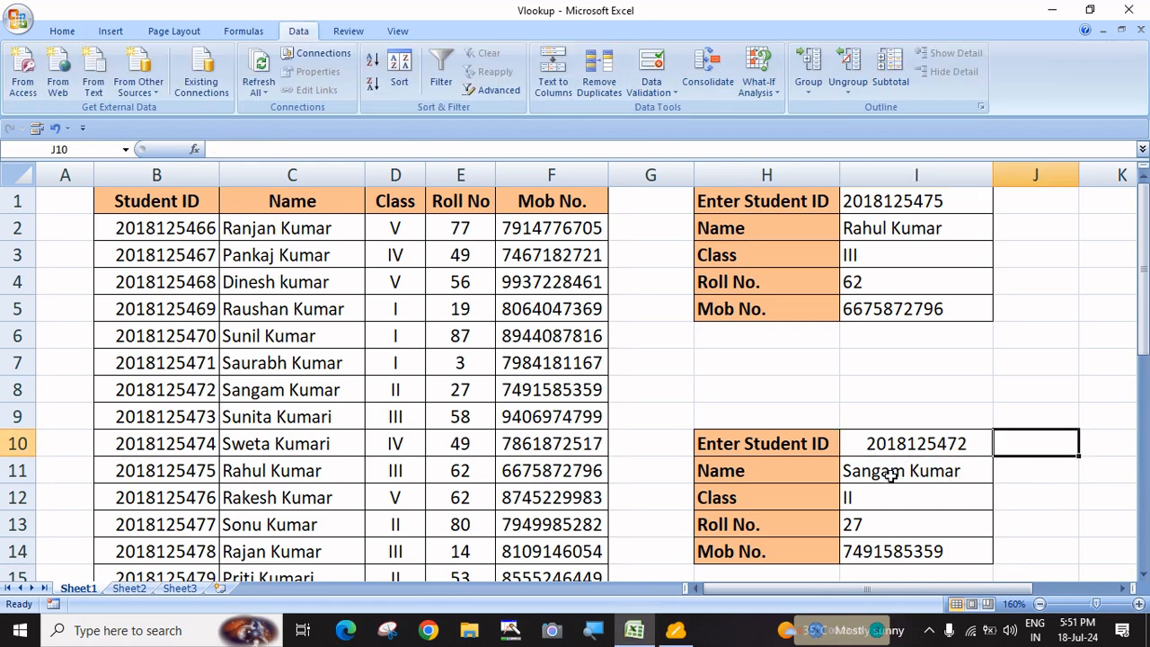
pyautogui.click(922, 444)
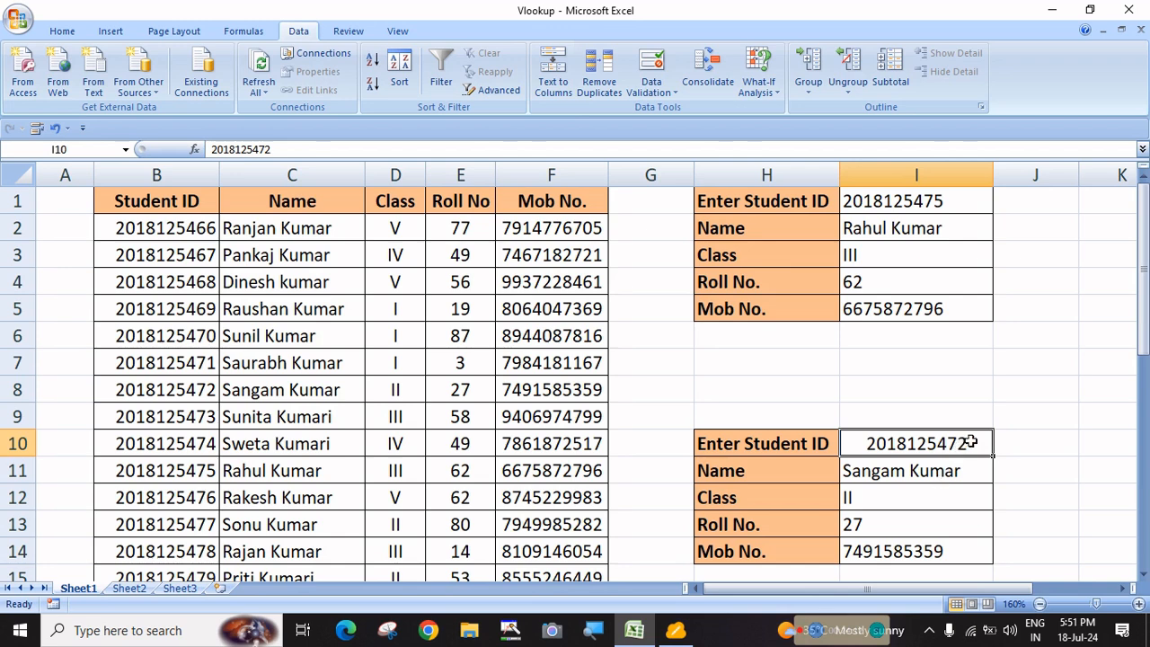
pyautogui.press('Delete')
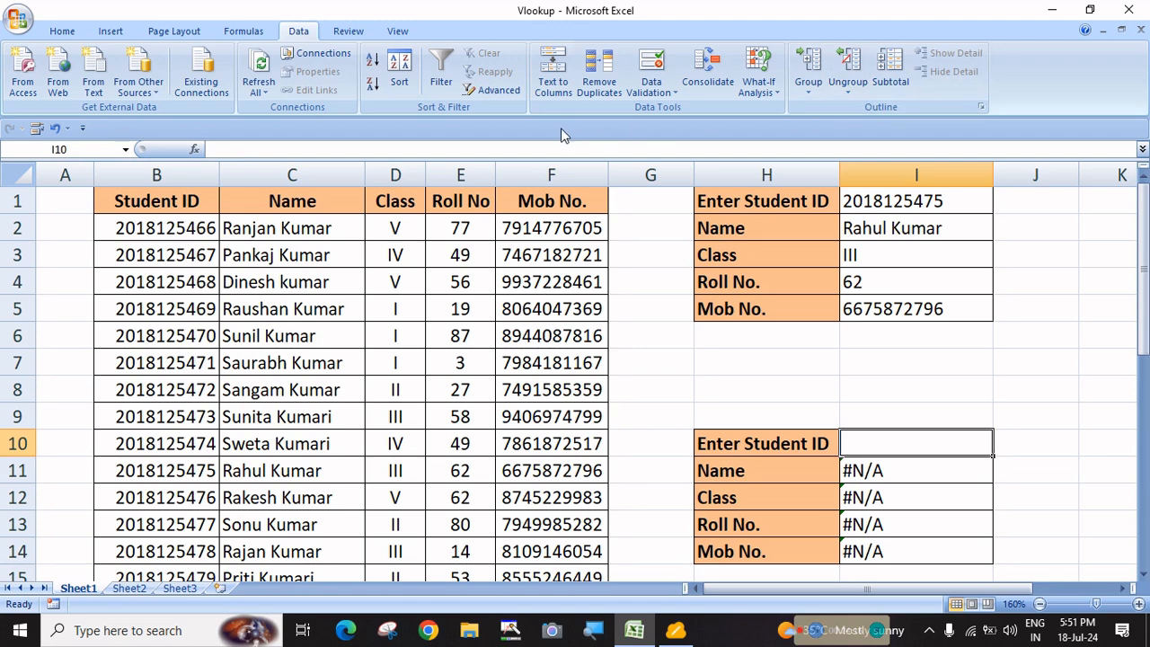
# Give I10 List data validation sourced from the Student IDs in =$B$2:$B$231
pyautogui.click(62, 33)
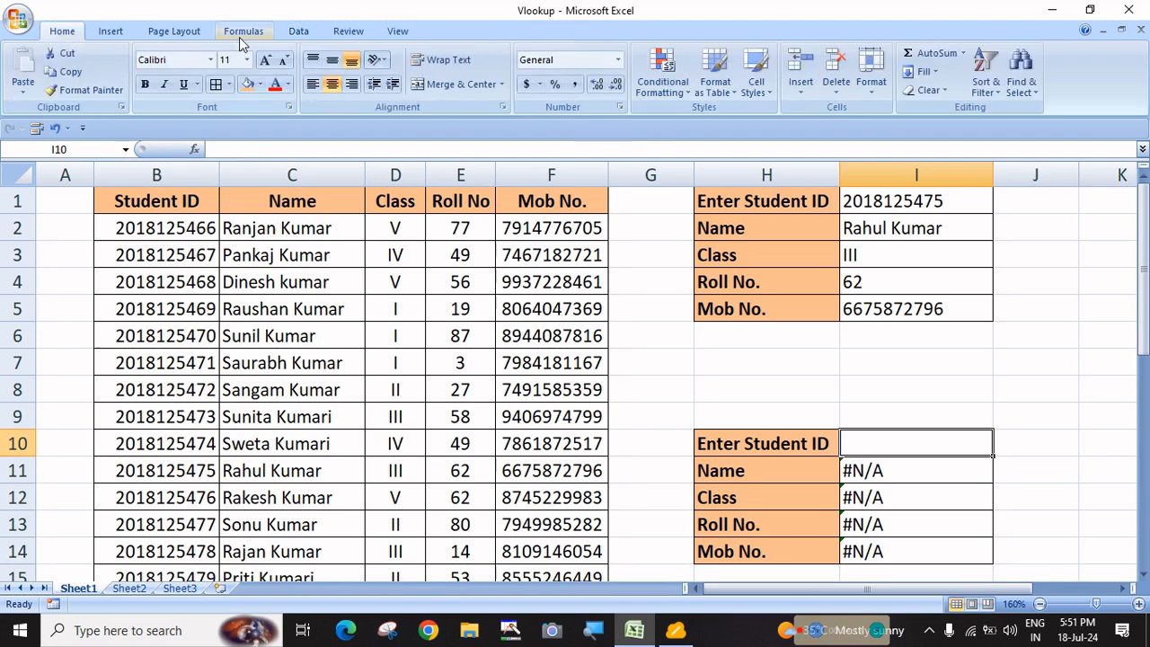
pyautogui.click(299, 32)
pyautogui.click(660, 61)
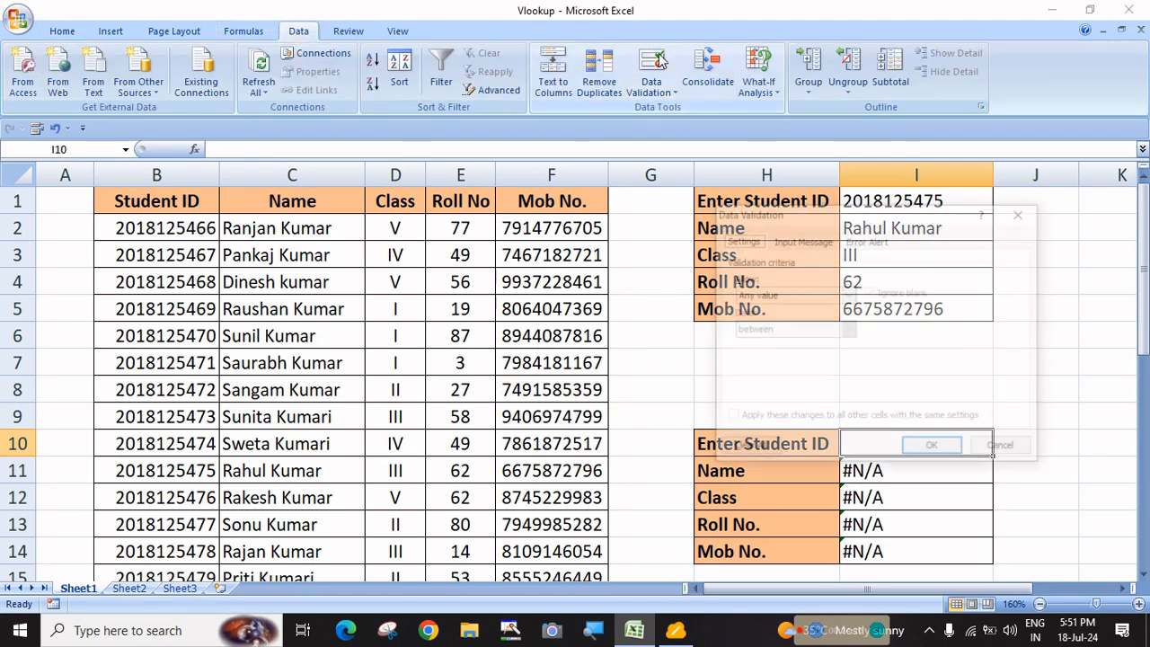
pyautogui.click(848, 295)
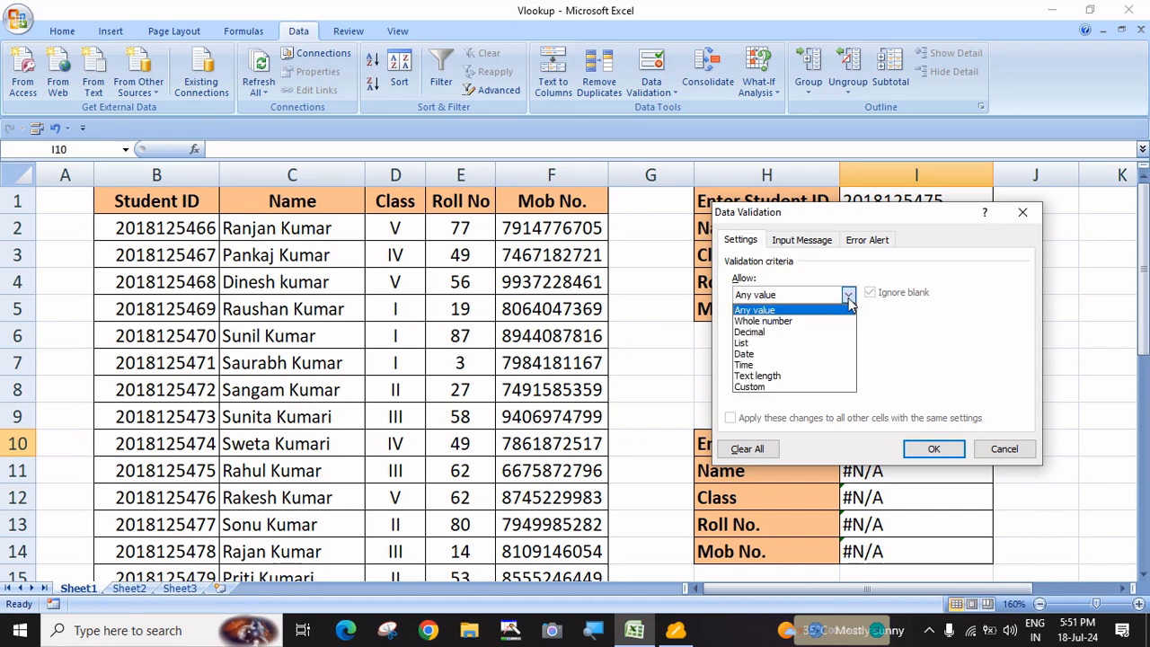
pyautogui.click(777, 348)
pyautogui.moveTo(803, 215); pyautogui.dragTo(393, 202)
pyautogui.click(365, 351)
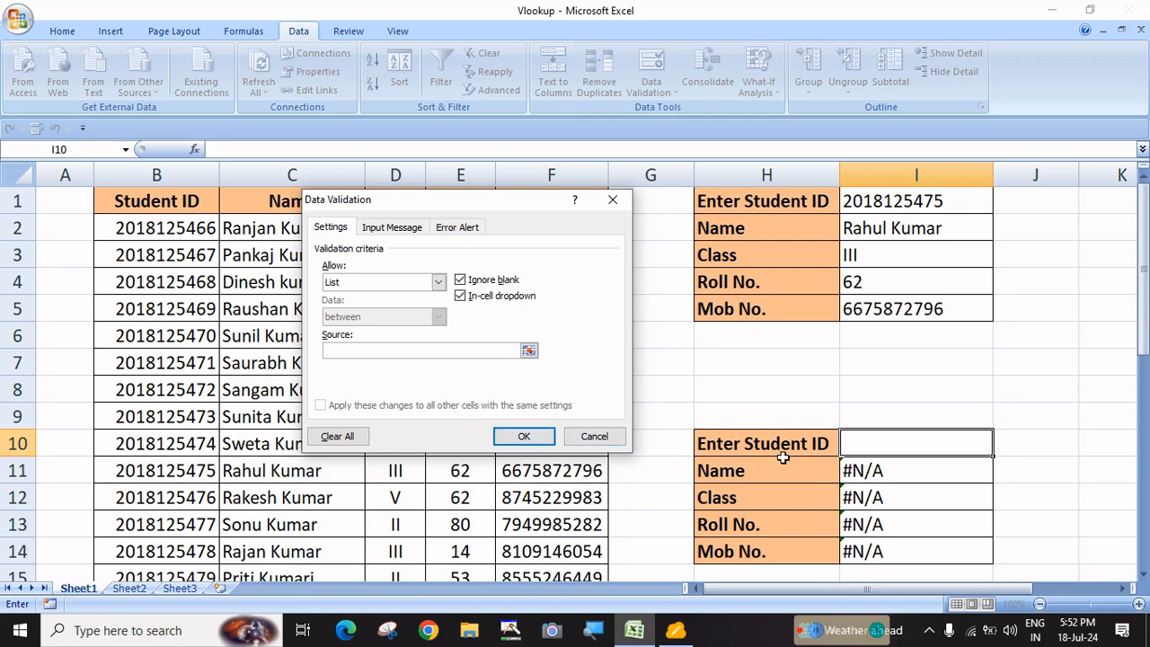
pyautogui.moveTo(169, 232); pyautogui.dragTo(171, 530)
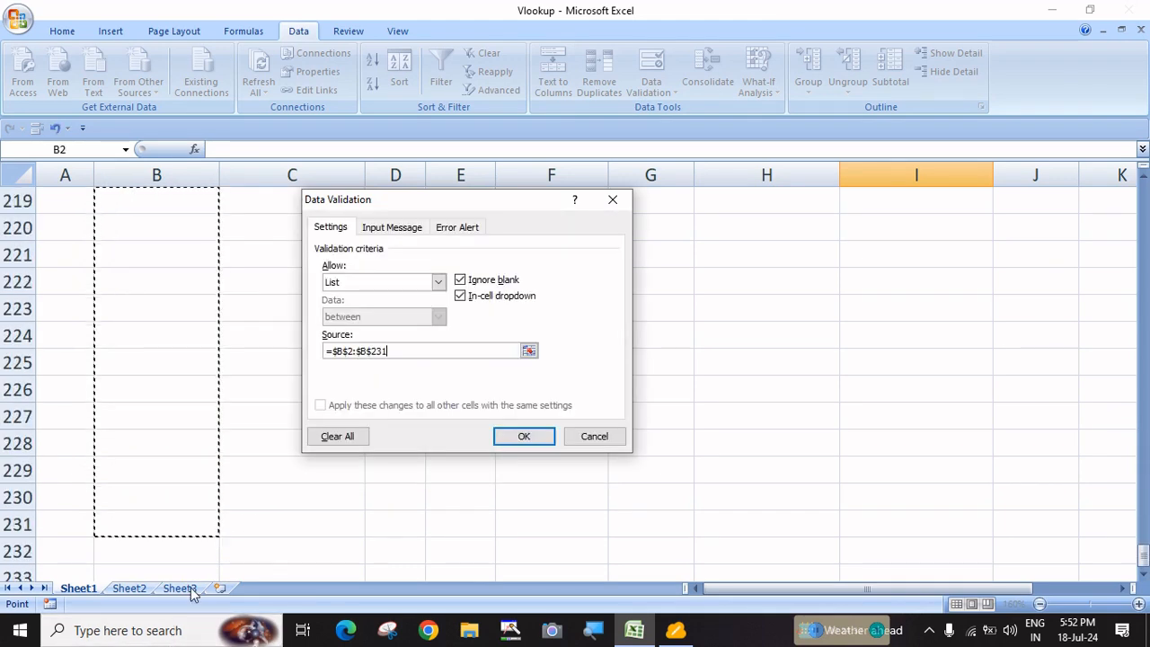
pyautogui.click(528, 438)
pyautogui.scroll(20, 991, 342)
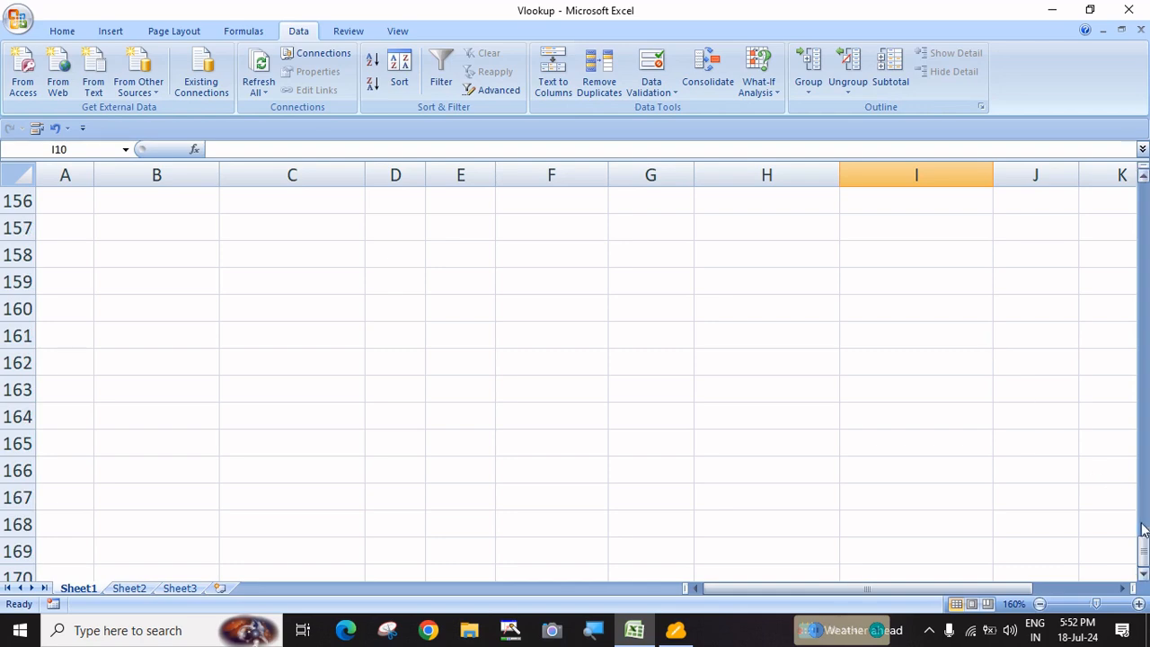
pyautogui.moveTo(1144, 539); pyautogui.dragTo(1144, 191)
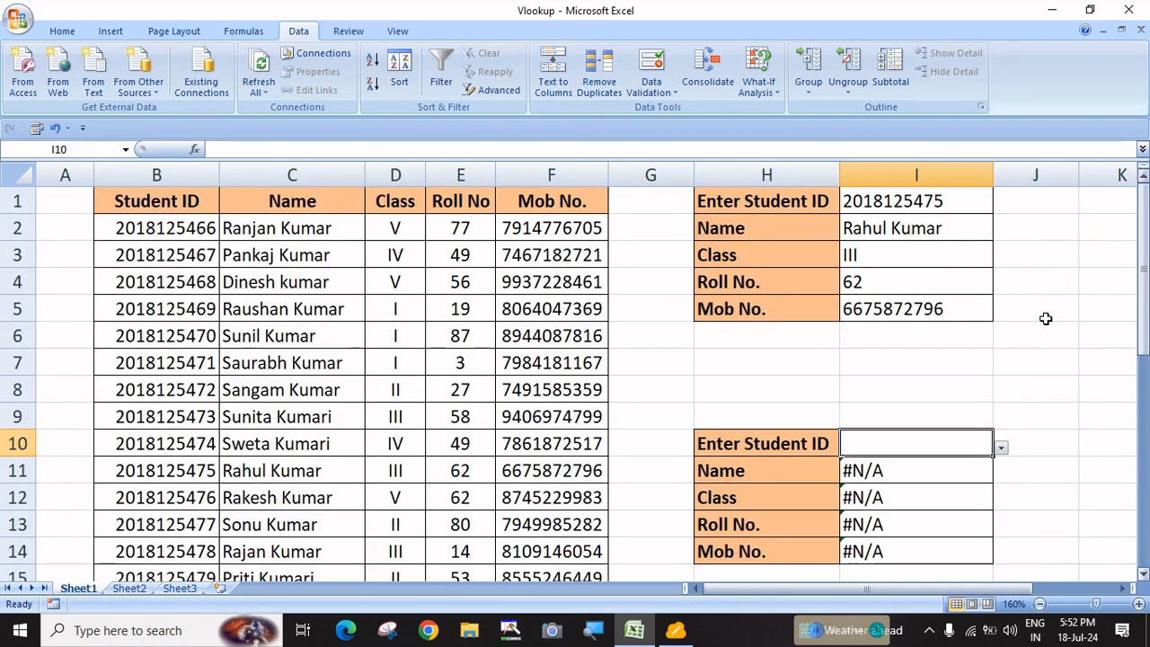
pyautogui.click(1000, 447)
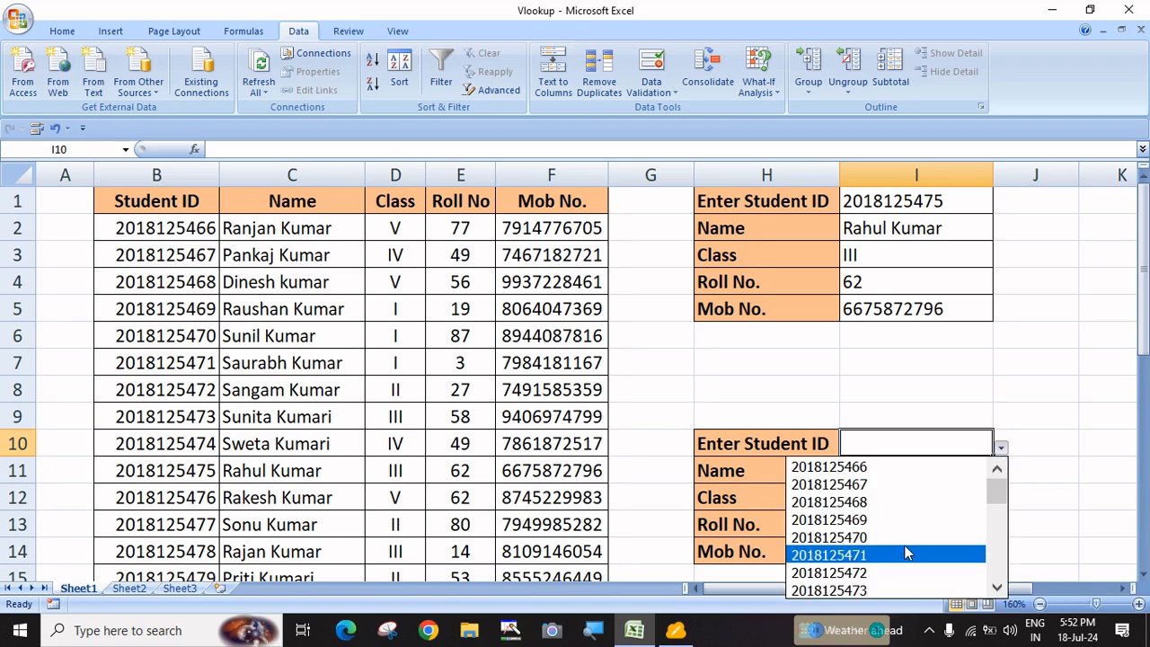
pyautogui.moveTo(997, 494)
pyautogui.mouseDown()
pyautogui.moveTo(999, 607)
pyautogui.moveTo(996, 491)
pyautogui.mouseUp()
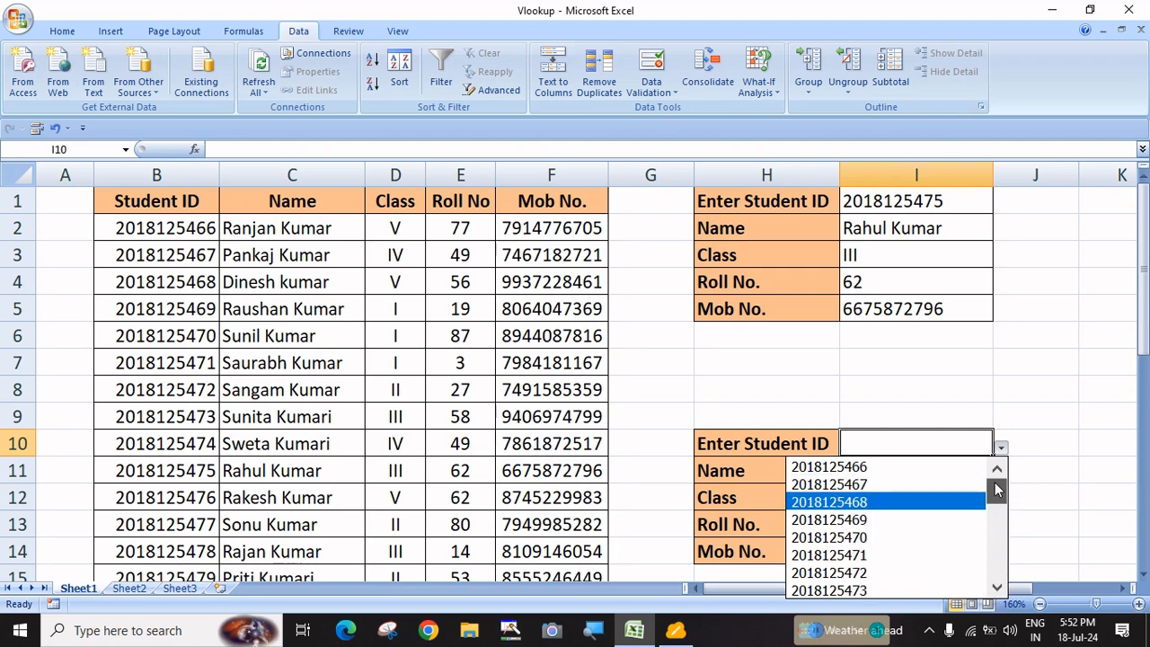
pyautogui.click(824, 539)
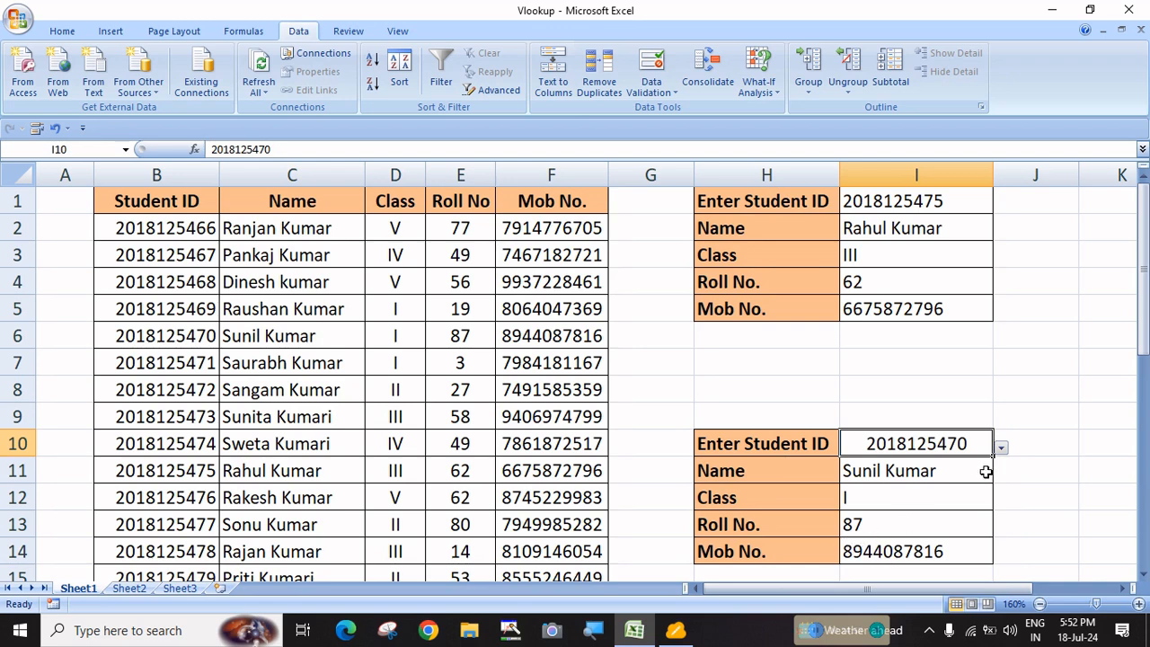
pyautogui.click(1003, 447)
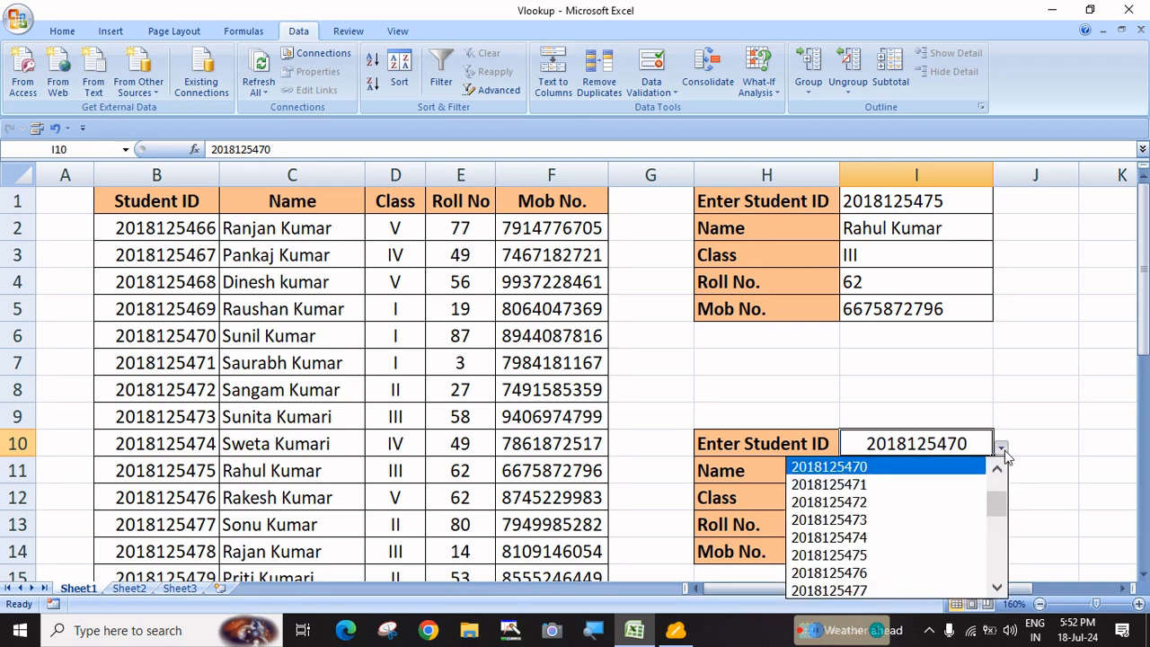
pyautogui.click(922, 508)
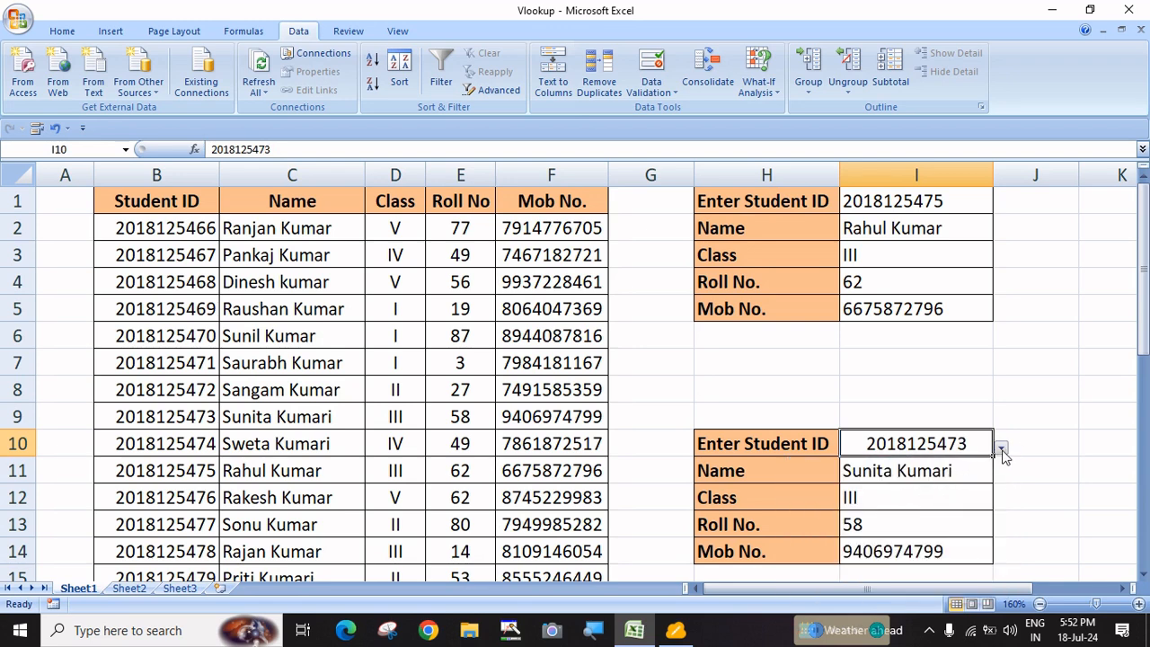
pyautogui.click(1001, 447)
pyautogui.scroll(-5, 995, 509)
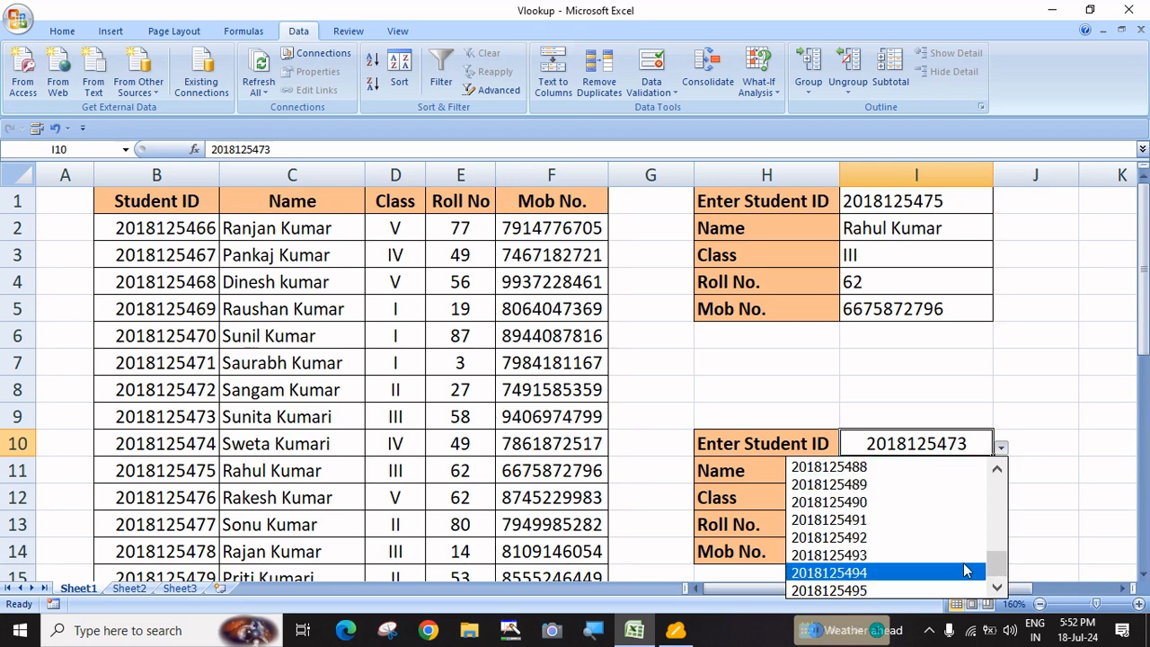
pyautogui.click(867, 573)
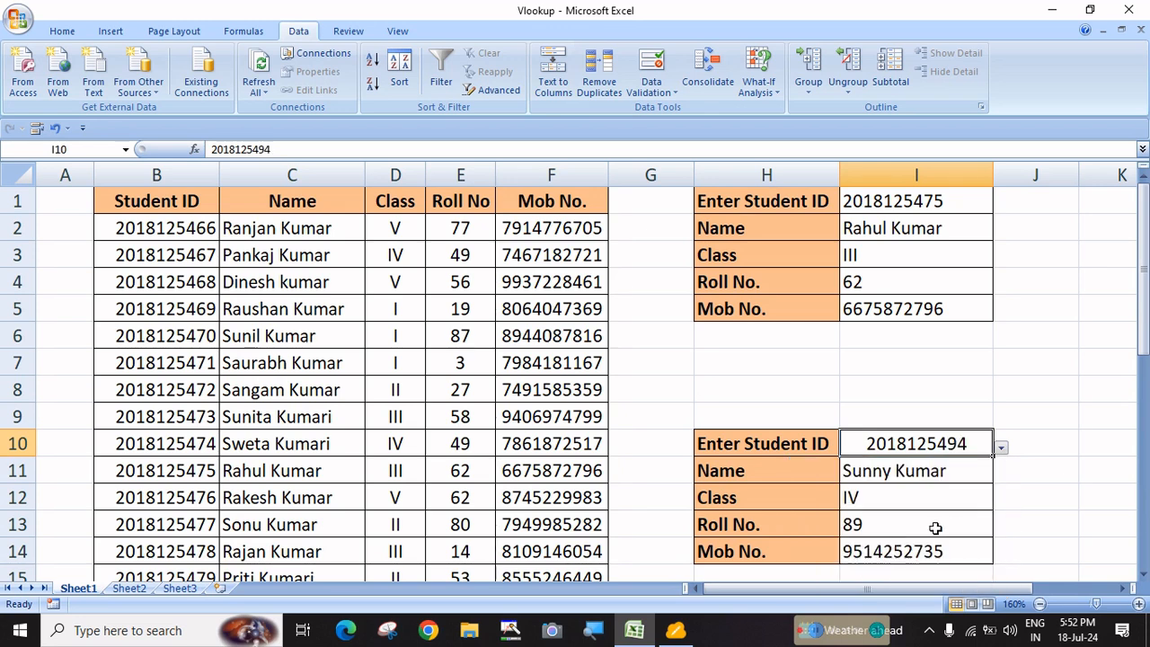
# Dismiss the reopened Student ID list and select cells in the area between the two lookups
pyautogui.click(1001, 448)
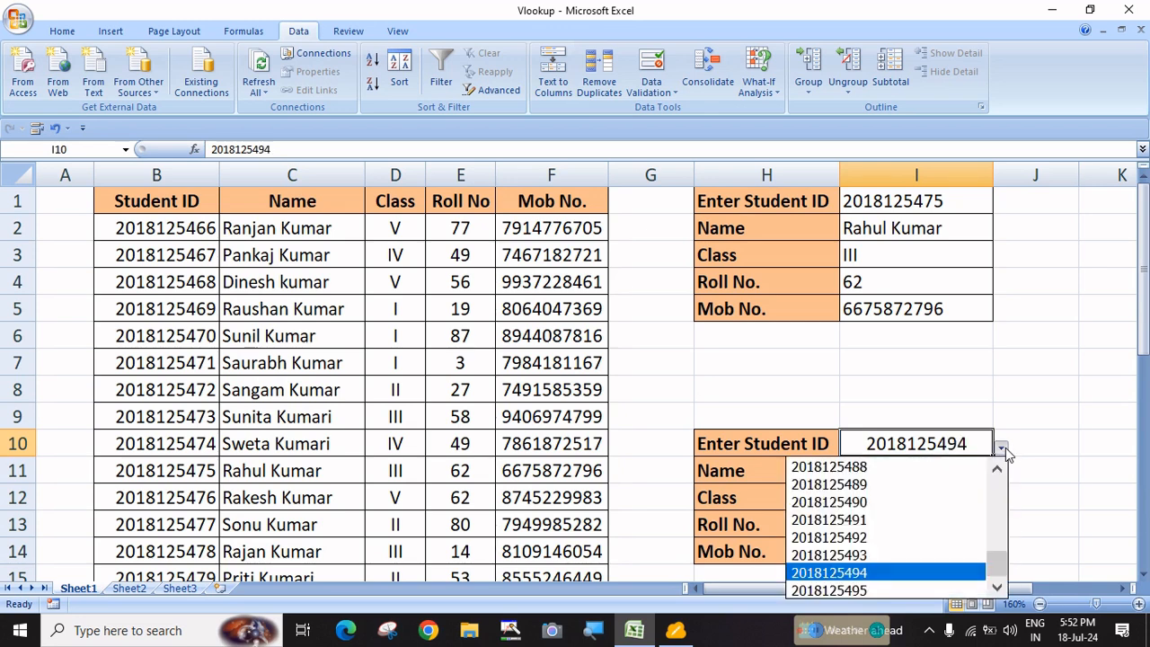
pyautogui.click(1064, 446)
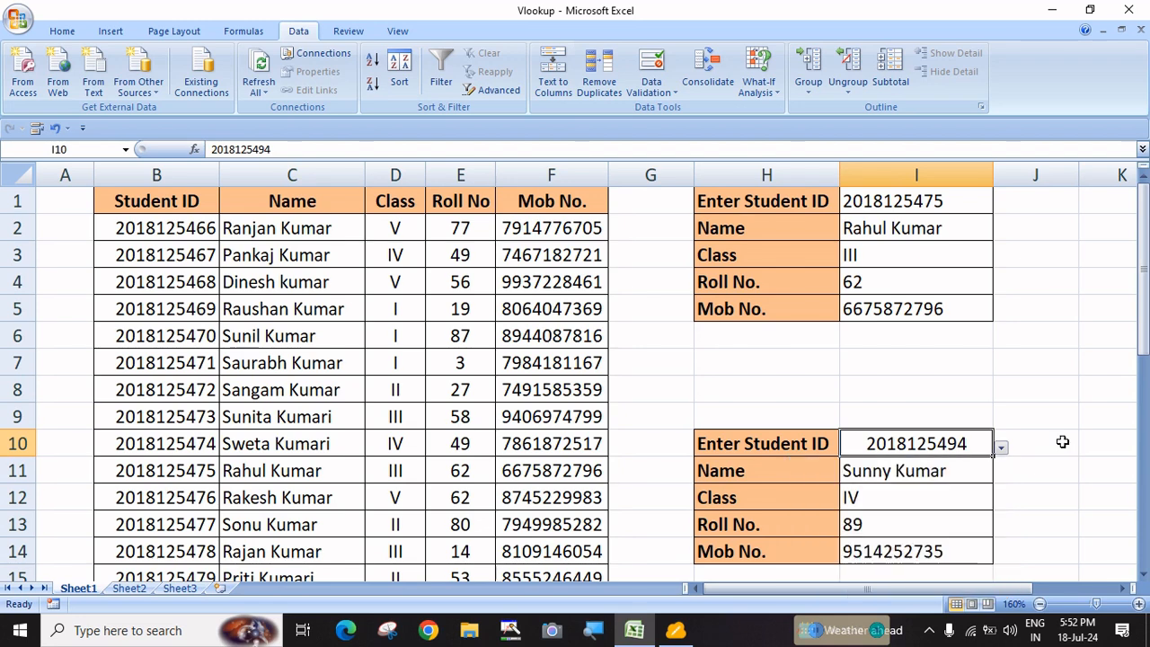
pyautogui.click(1063, 442)
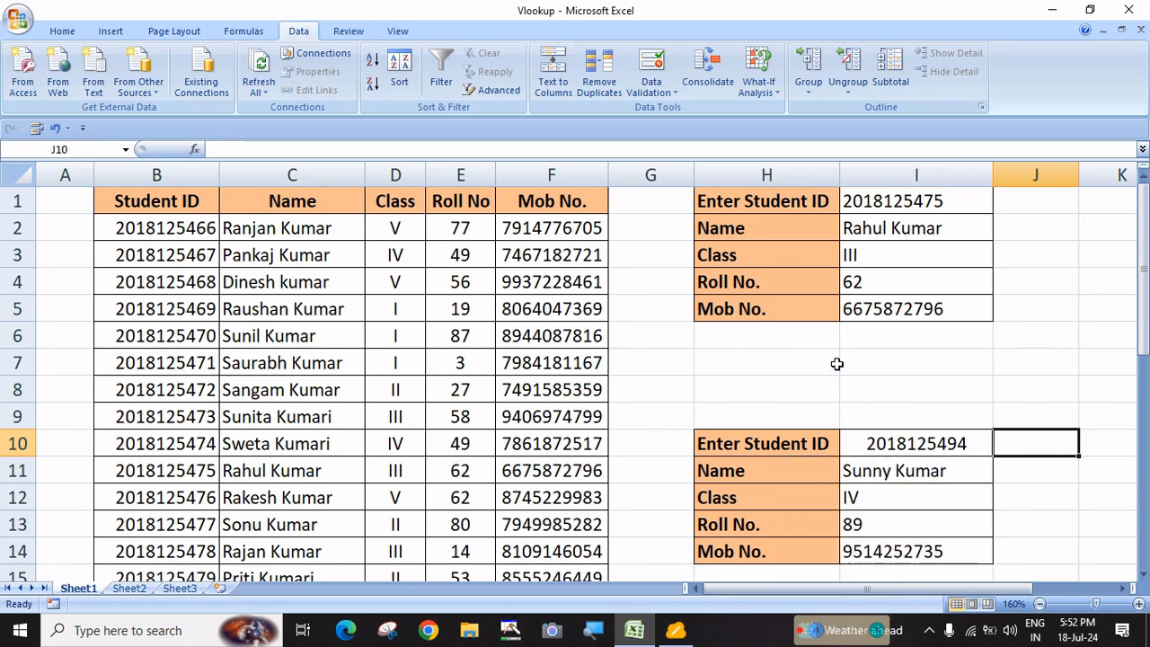
pyautogui.click(788, 365)
pyautogui.click(894, 366)
pyautogui.click(794, 365)
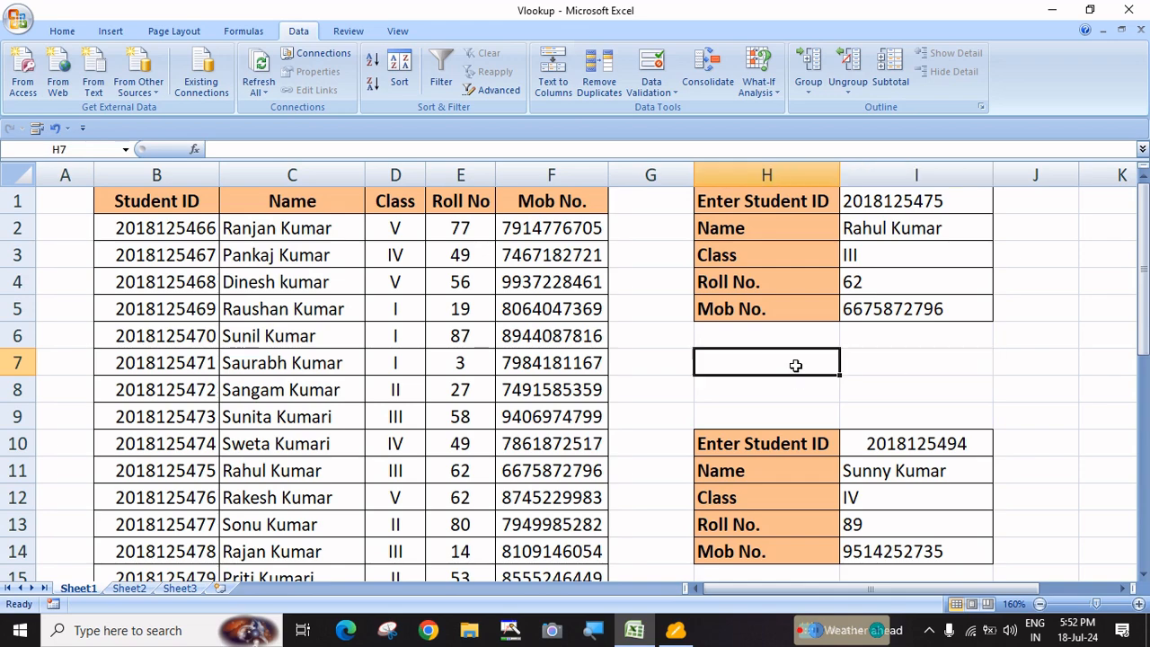
pyautogui.click(901, 367)
pyautogui.click(814, 365)
pyautogui.click(879, 367)
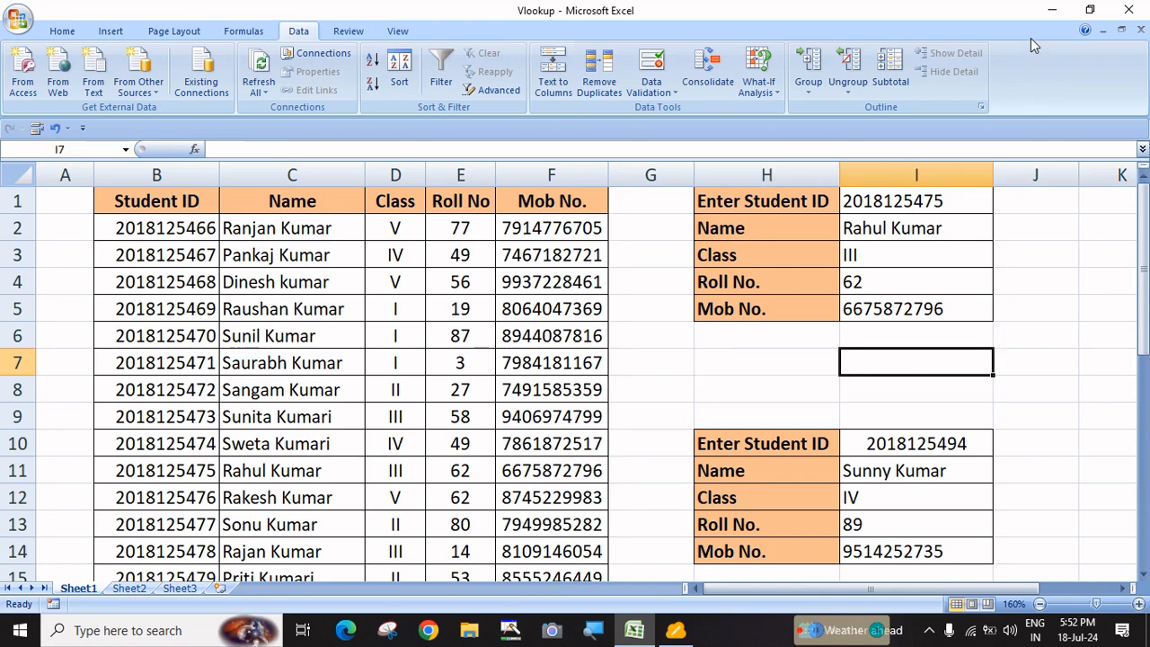
# Minimize Excel and open the Payment Receipt workbook from File Explorer's Recent files
pyautogui.click(1052, 10)
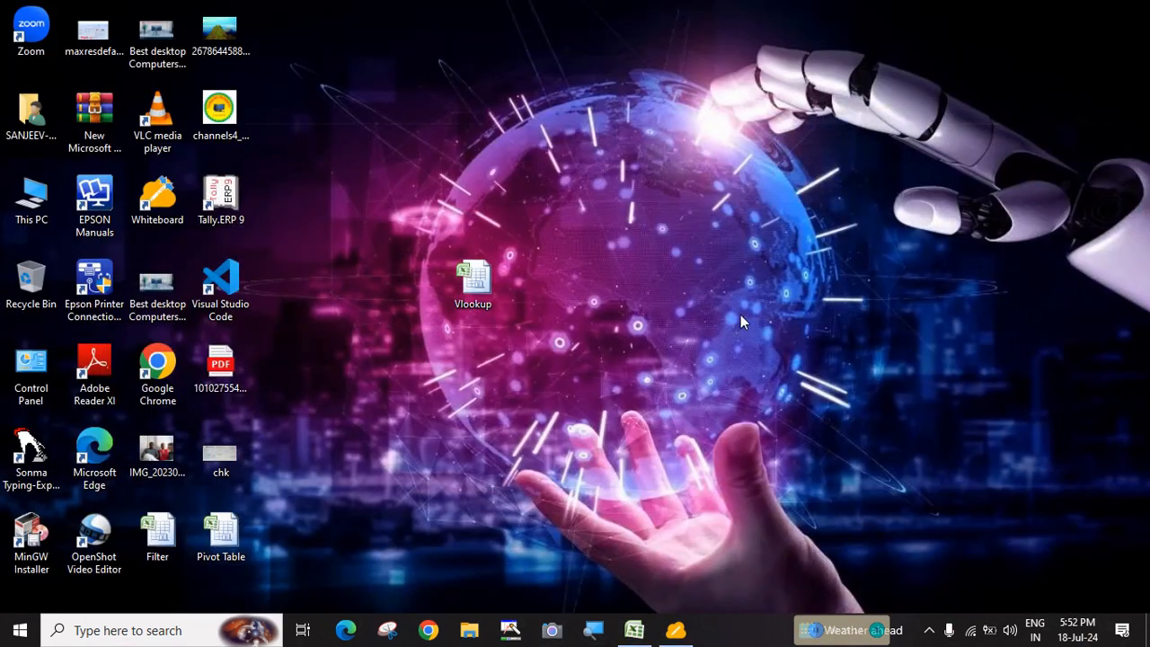
pyautogui.click(469, 631)
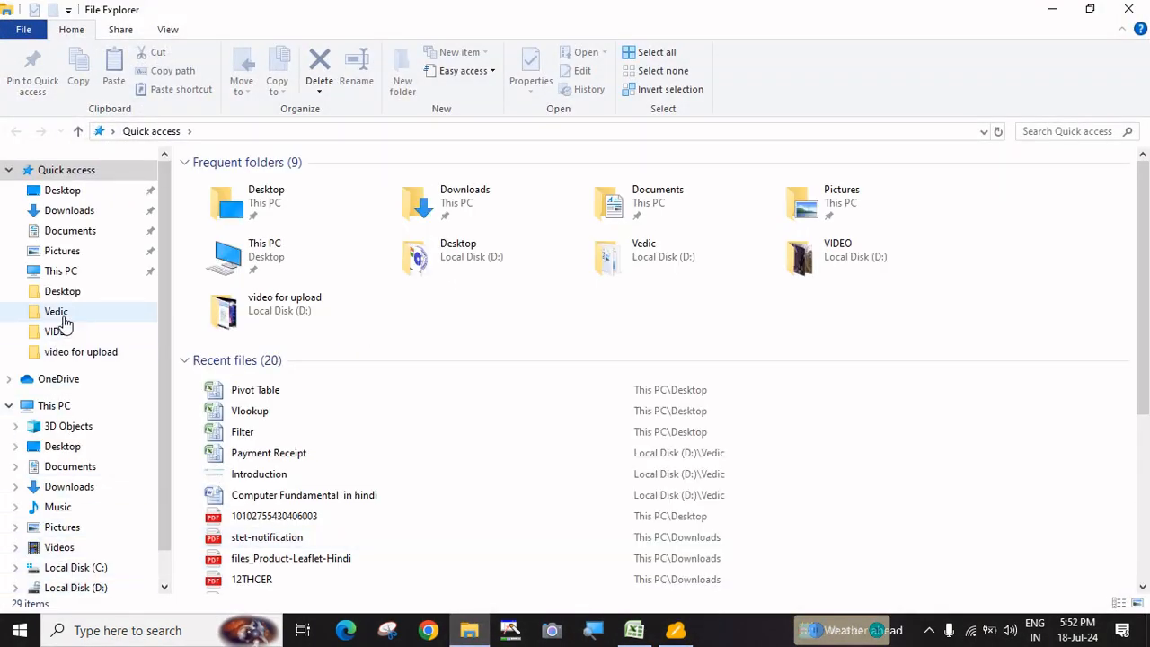
pyautogui.click(290, 452)
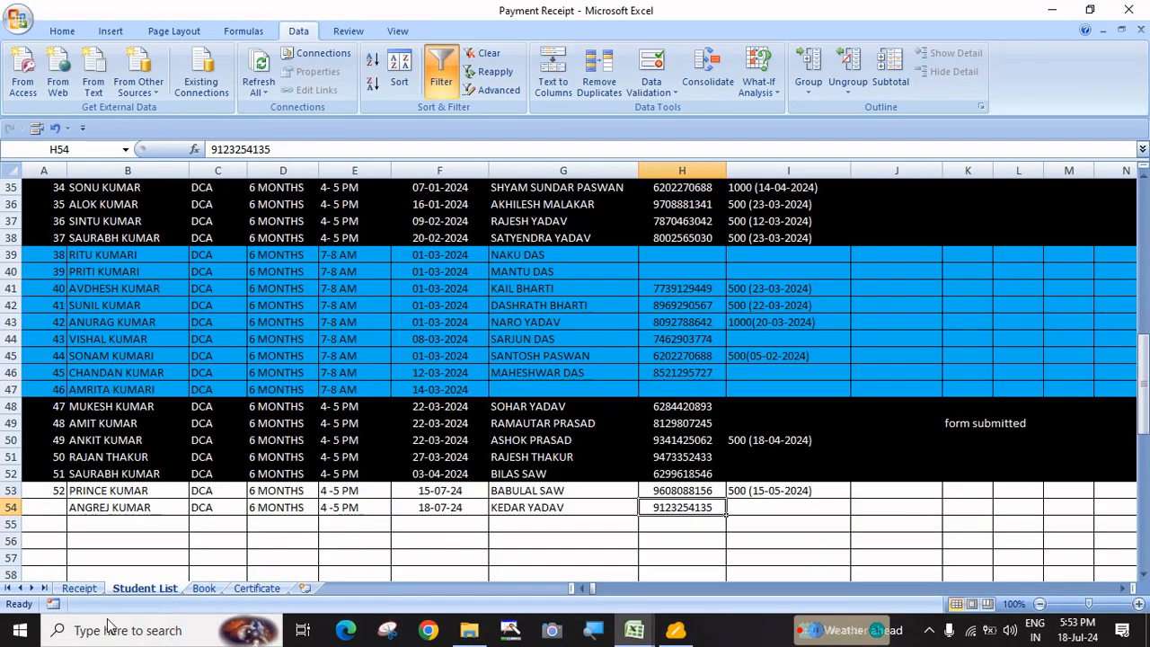
# Enter roll number 50 in F8 on the Receipt sheet
pyautogui.scroll(11, 207, 499)
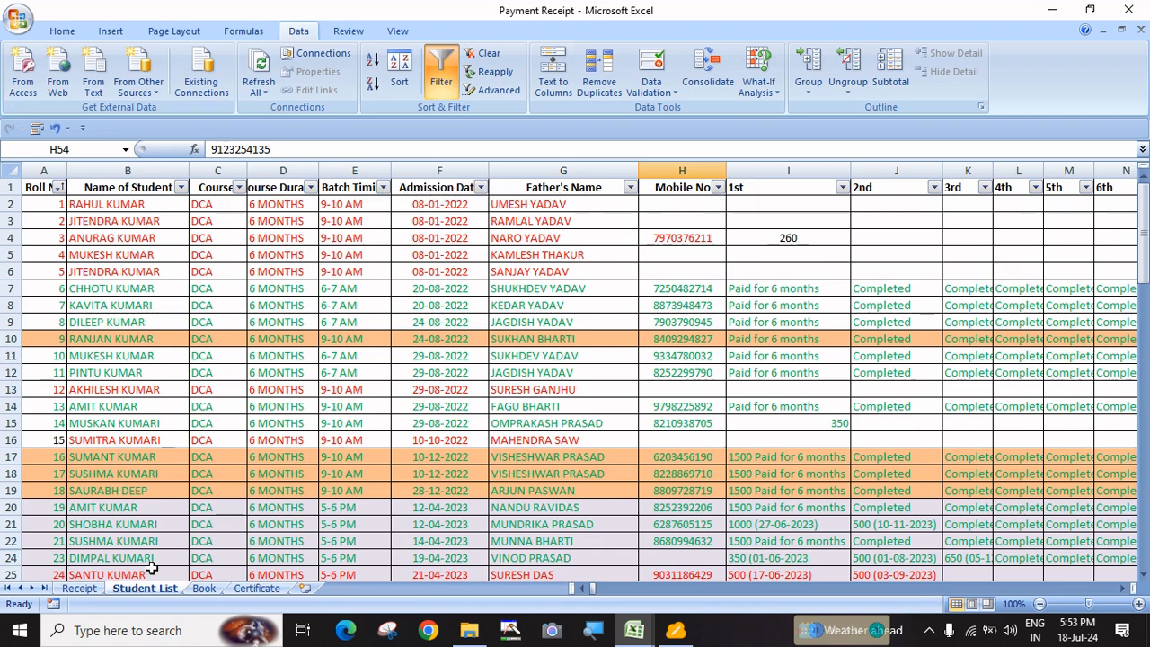
pyautogui.click(78, 588)
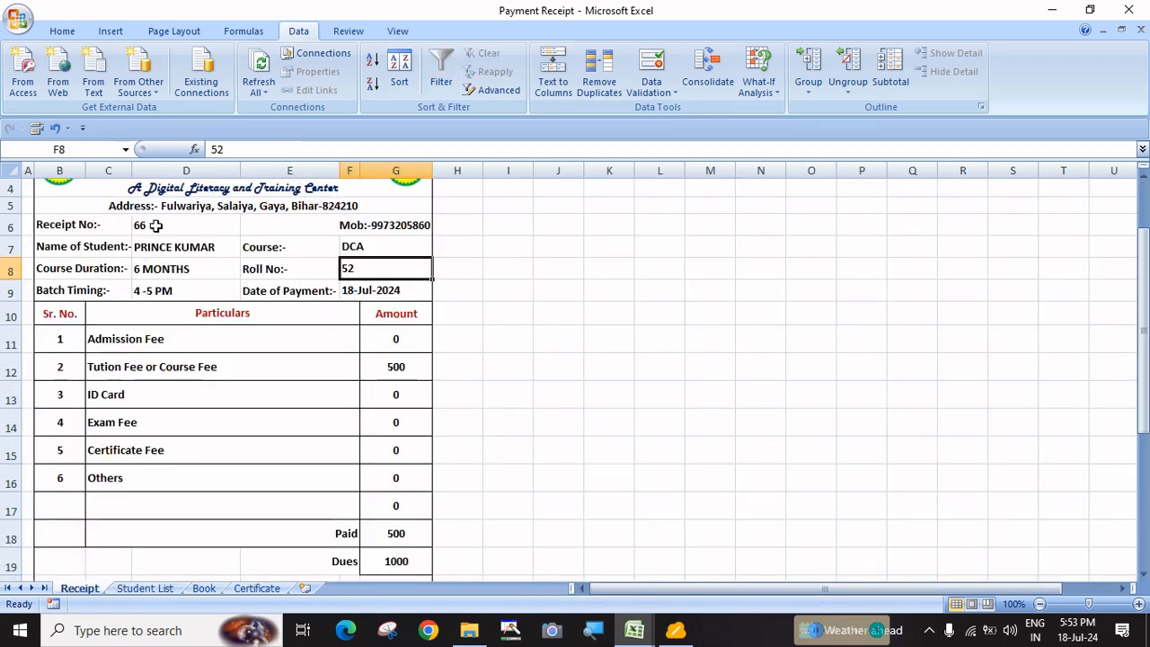
pyautogui.scroll(1, 156, 226)
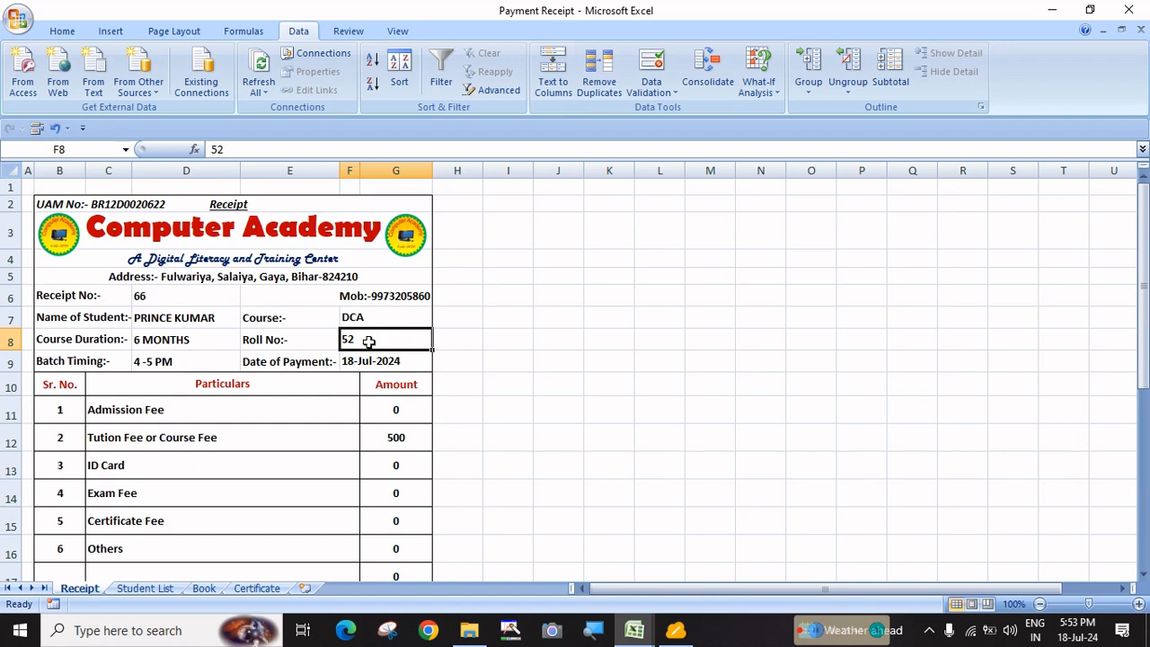
pyautogui.write('50')
pyautogui.press('Return')
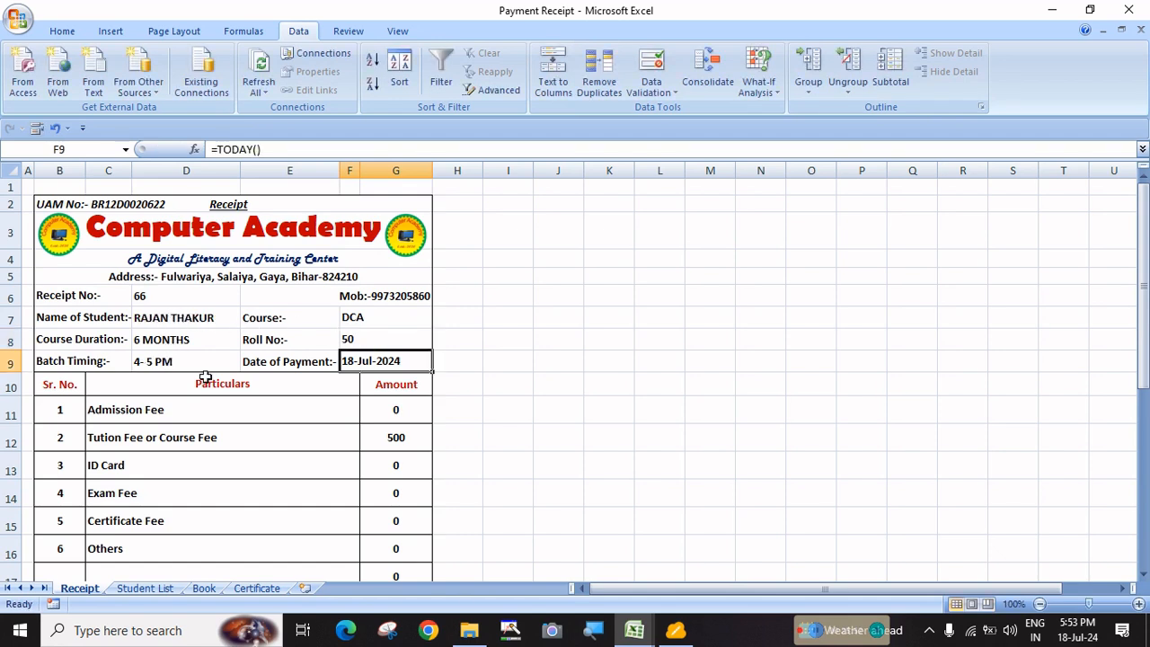
# Review D7's =VLOOKUP(F8,studentlist,2,0) student name formula, then close the workbook
pyautogui.click(160, 320)
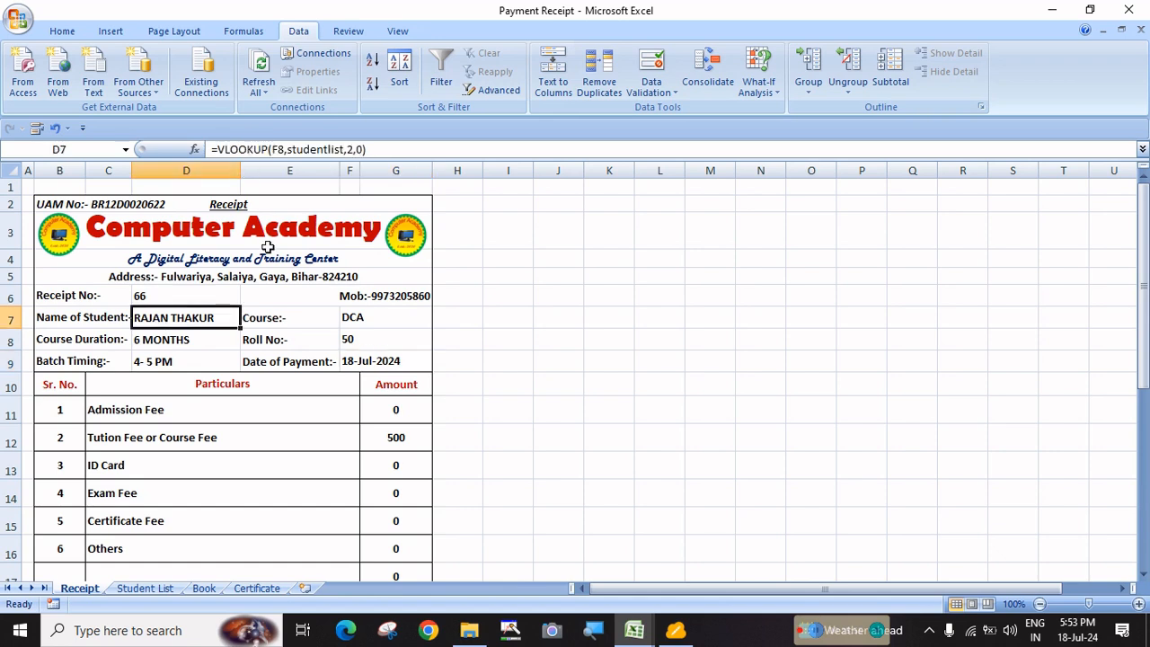
pyautogui.press('F2')
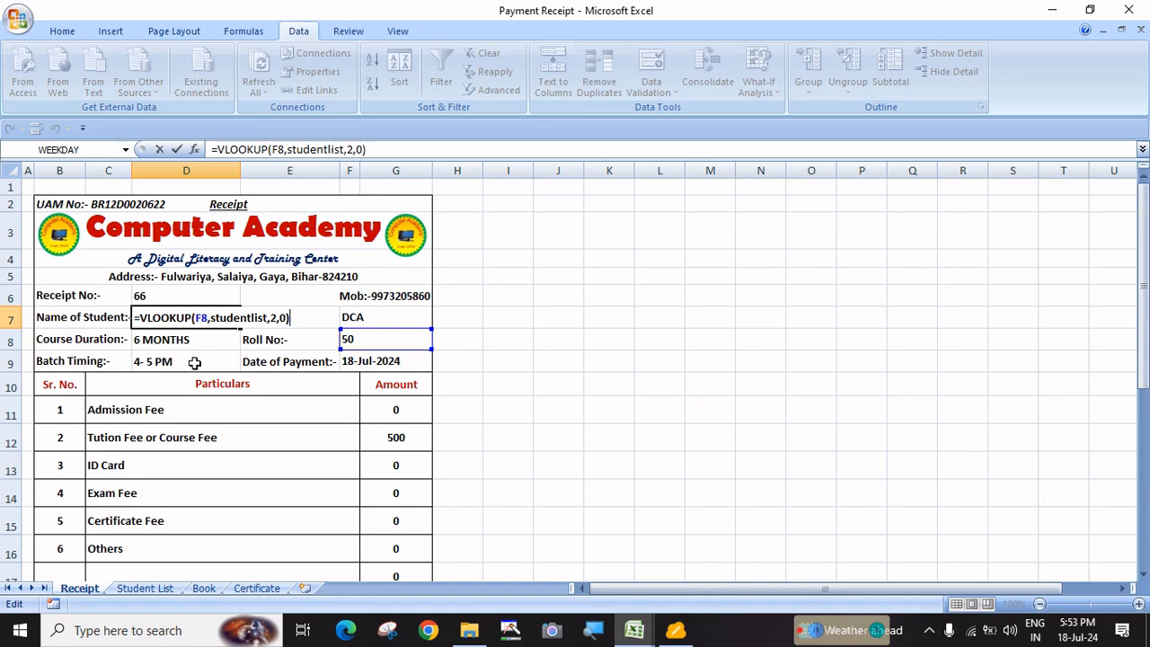
pyautogui.hotkey('ctrl', 'Return')
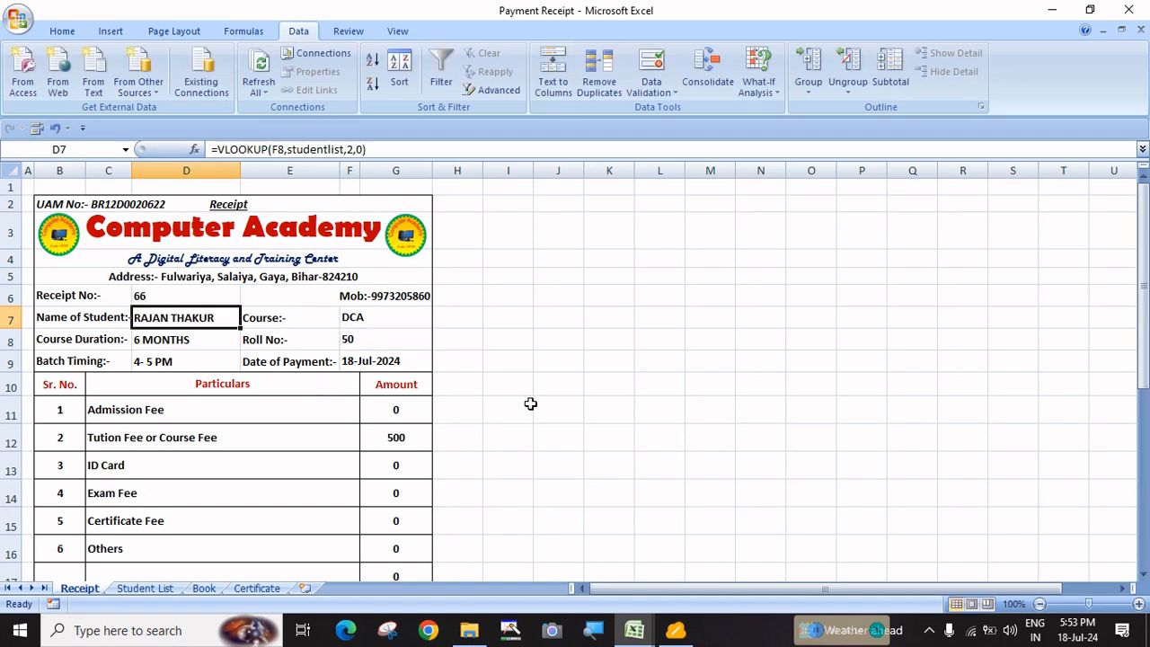
pyautogui.click(1129, 10)
# Discard the Payment Receipt changes and select the empty block H7:I8 on the Vlookup sheet
pyautogui.click(579, 358)
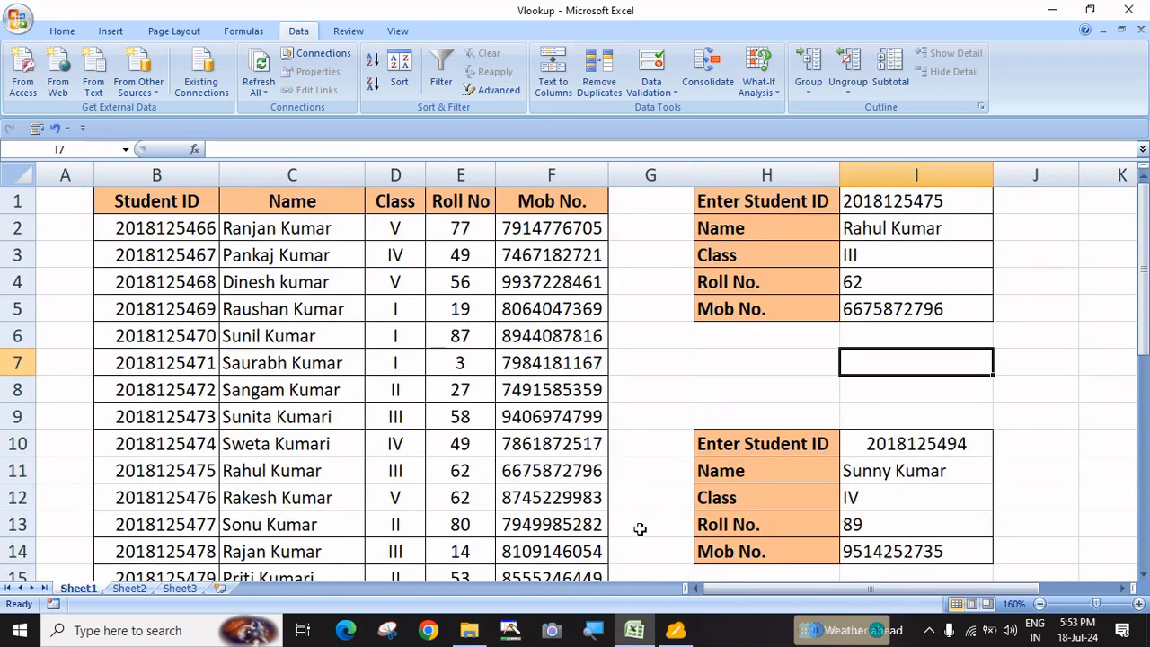
pyautogui.moveTo(753, 374); pyautogui.dragTo(877, 383)
pyautogui.click(1051, 367)
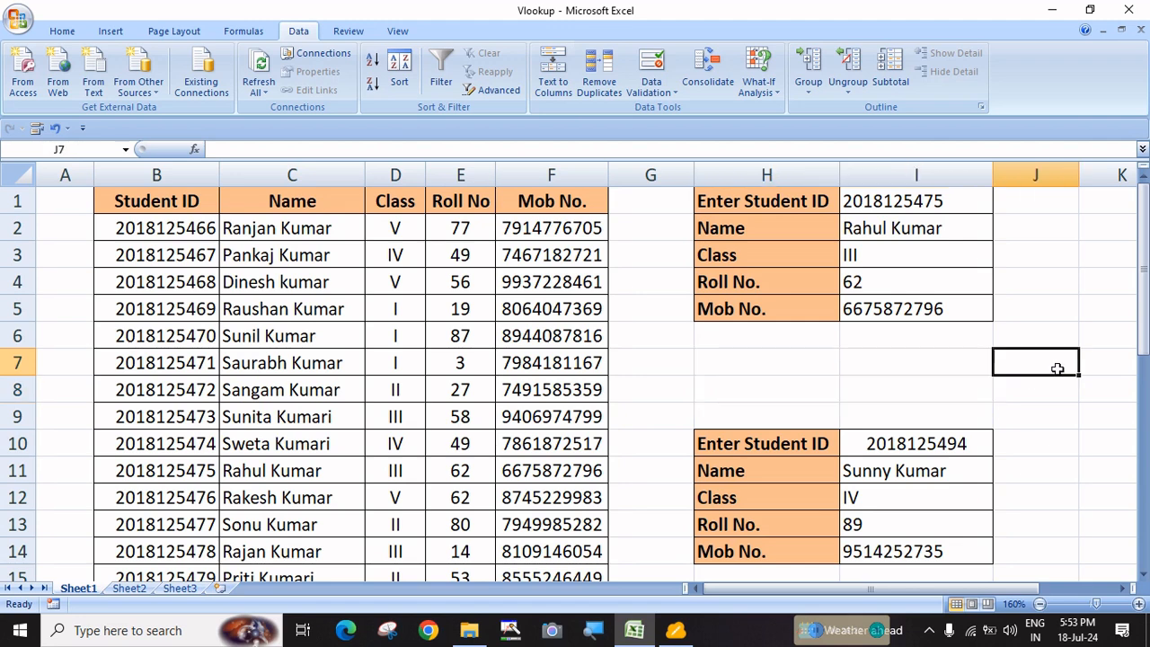
pyautogui.moveTo(788, 366); pyautogui.dragTo(866, 396)
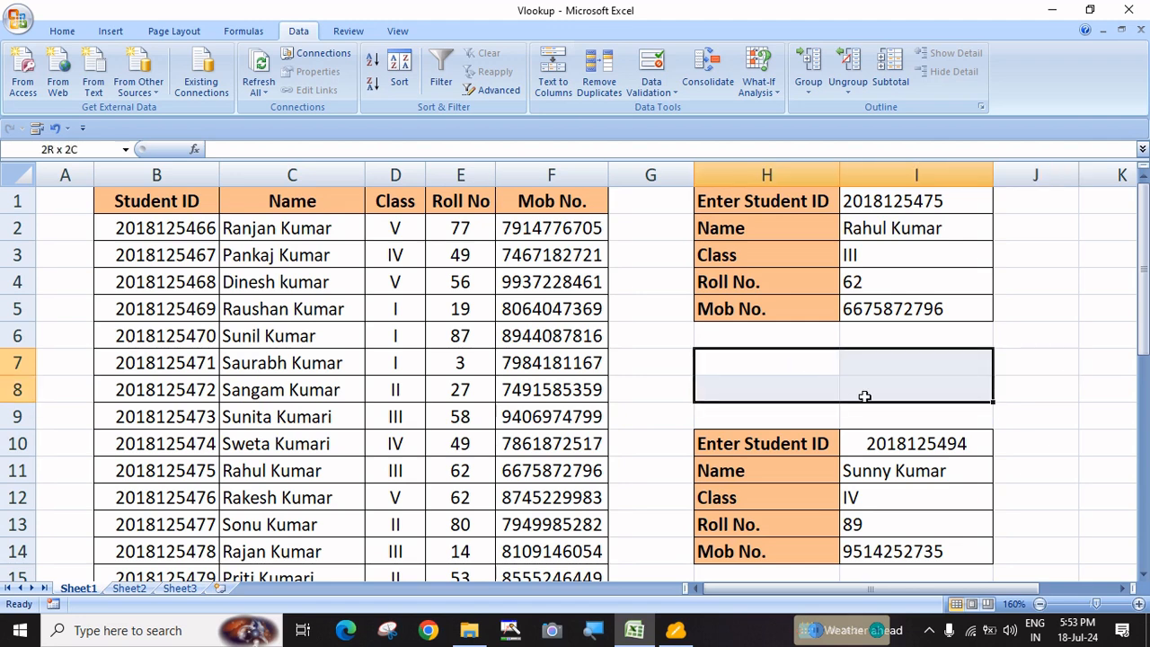
pyautogui.click(1057, 382)
pyautogui.moveTo(801, 362); pyautogui.dragTo(845, 387)
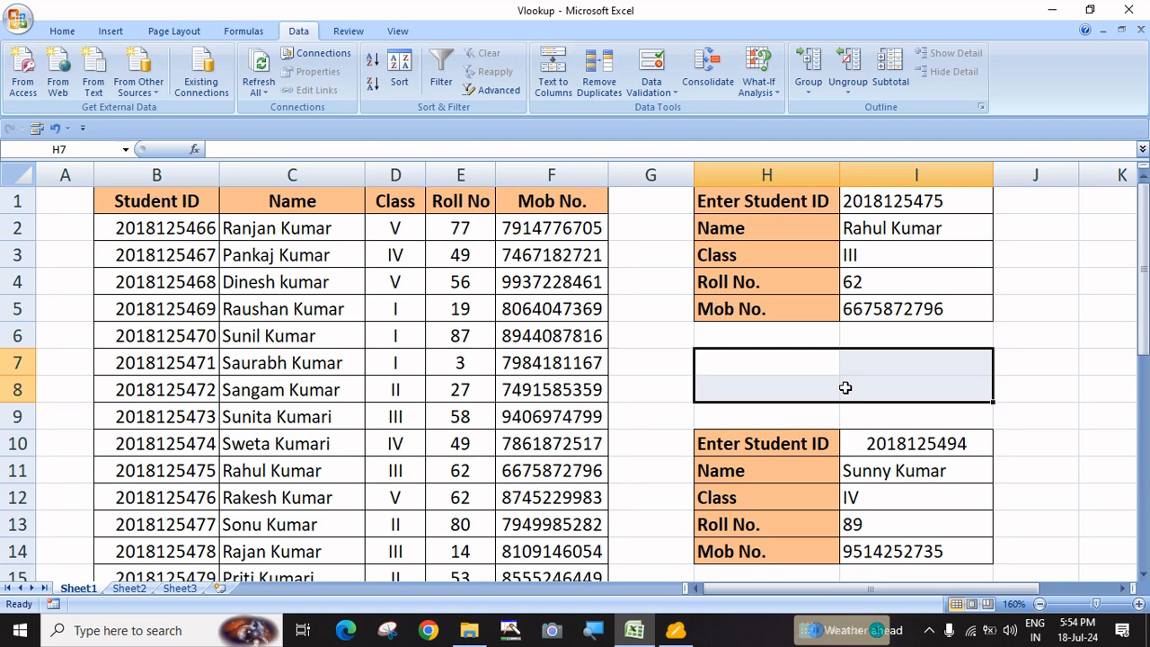